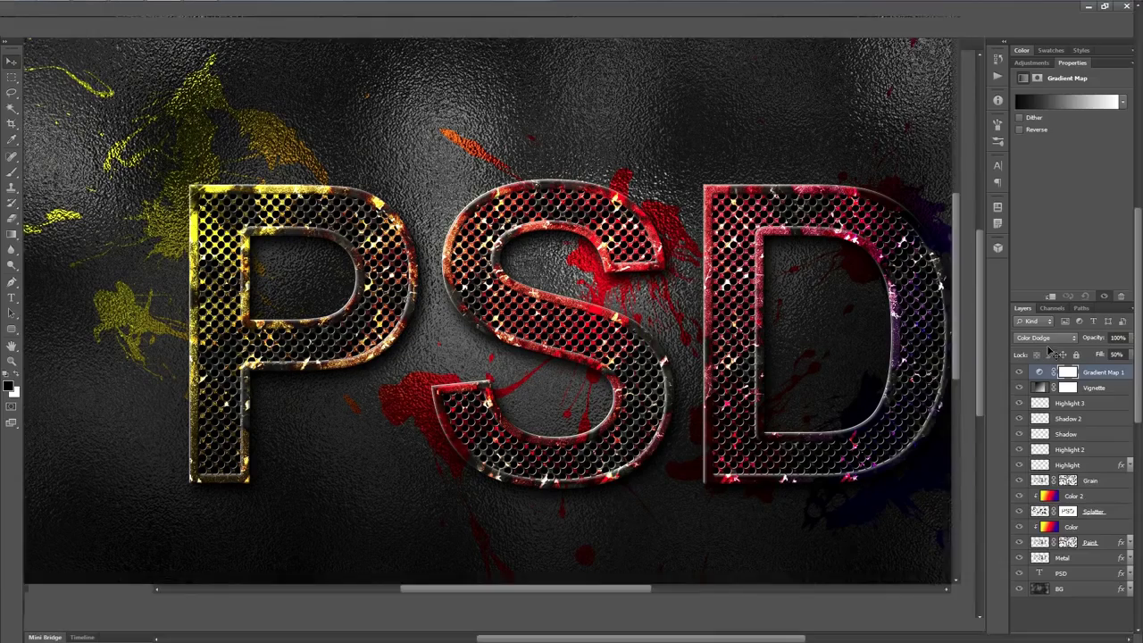
Step: Create a new document named Holes, 100 x 100 pixels at 72 pixels/inch, in RGB Color with a white background
{"action": "key", "text": "ctrl+0"}
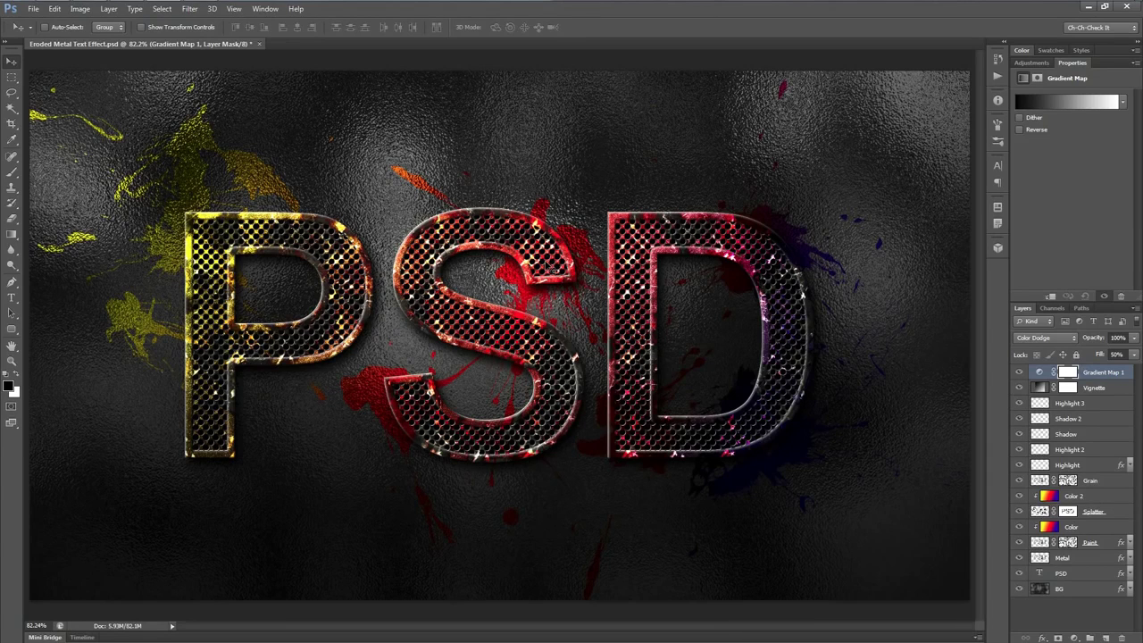
{"action": "left_click", "coordinate": [35, 9]}
{"action": "left_click", "coordinate": [53, 19]}
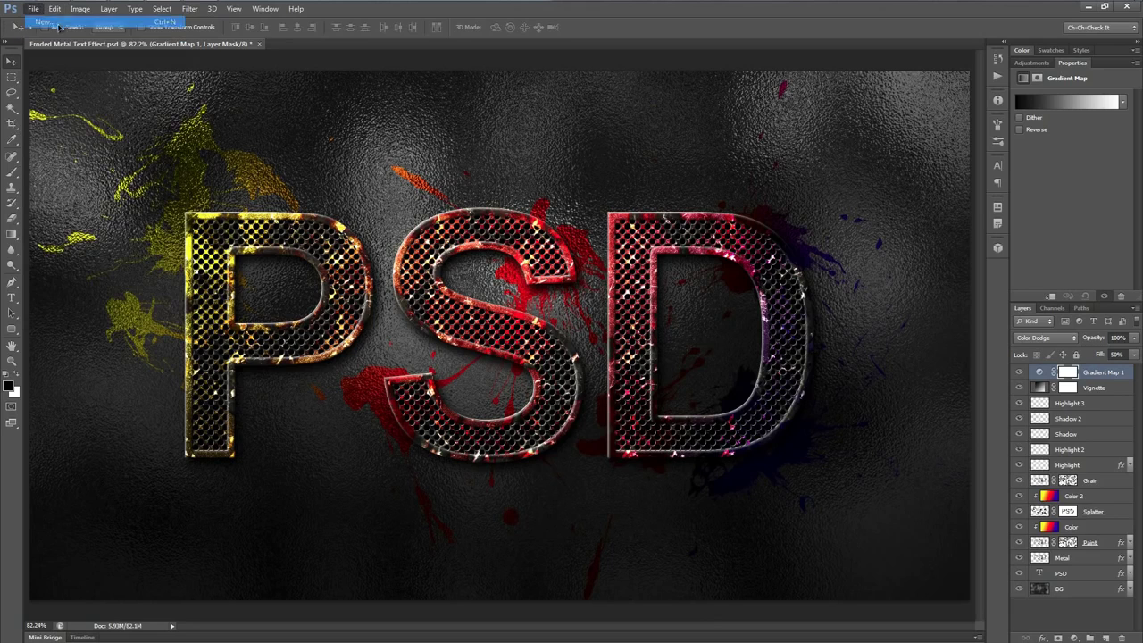
{"action": "type", "text": "Holes"}
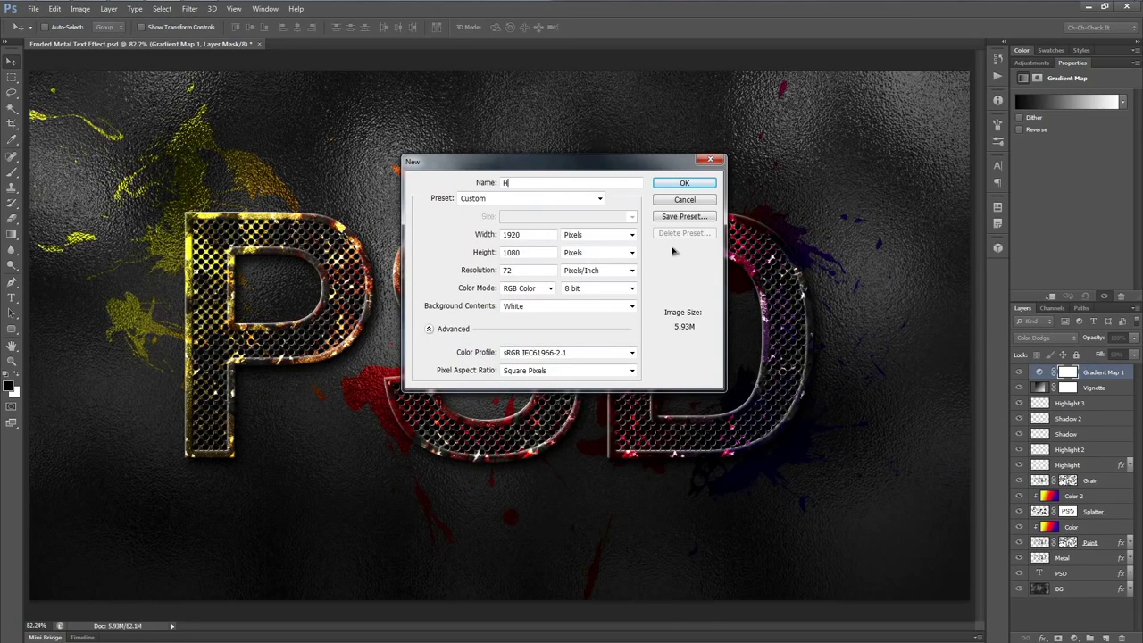
{"action": "double_click", "coordinate": [542, 235]}
{"action": "type", "text": "100"}
{"action": "key", "text": "Tab"}
{"action": "type", "text": "100"}
{"action": "left_click_drag", "start_coordinate": [522, 271], "coordinate": [455, 272]}
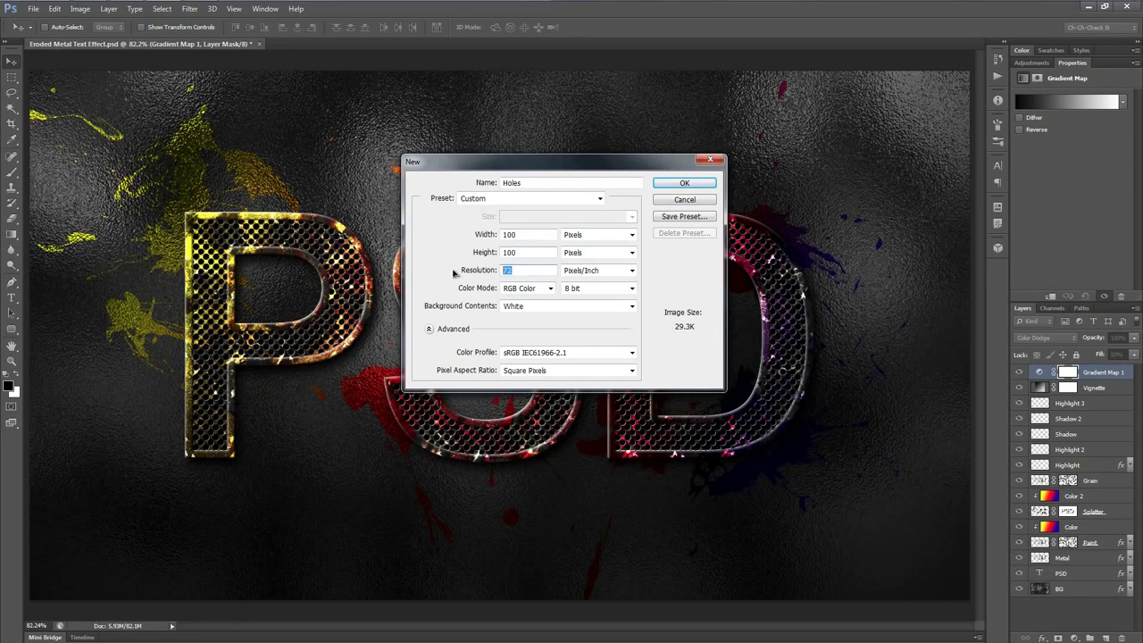
{"action": "left_click", "coordinate": [523, 291]}
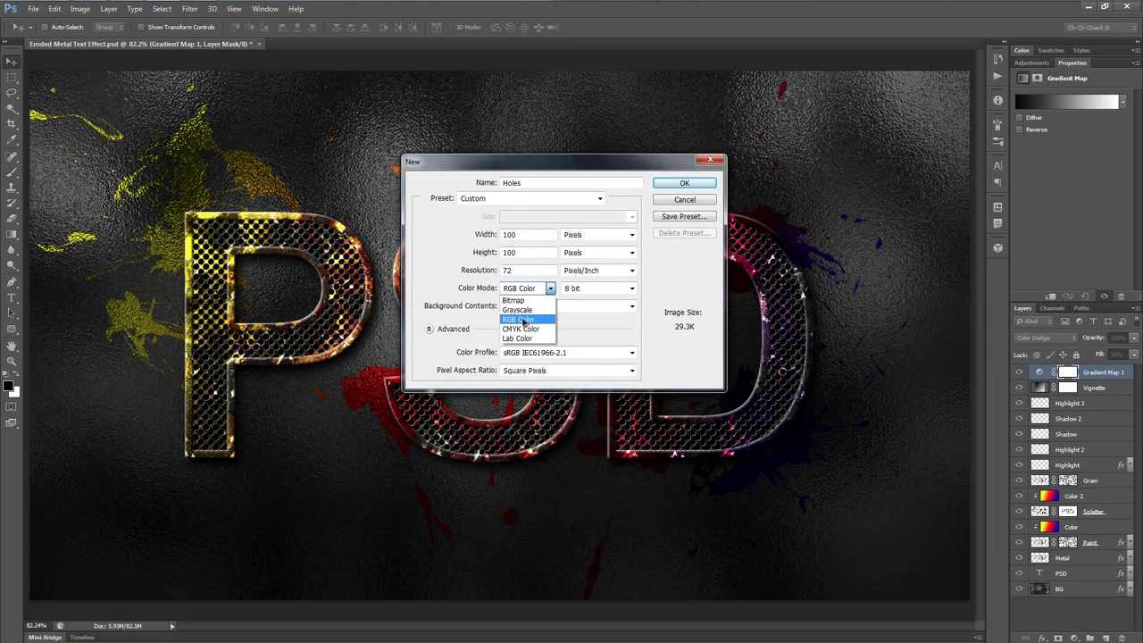
{"action": "left_click", "coordinate": [535, 323]}
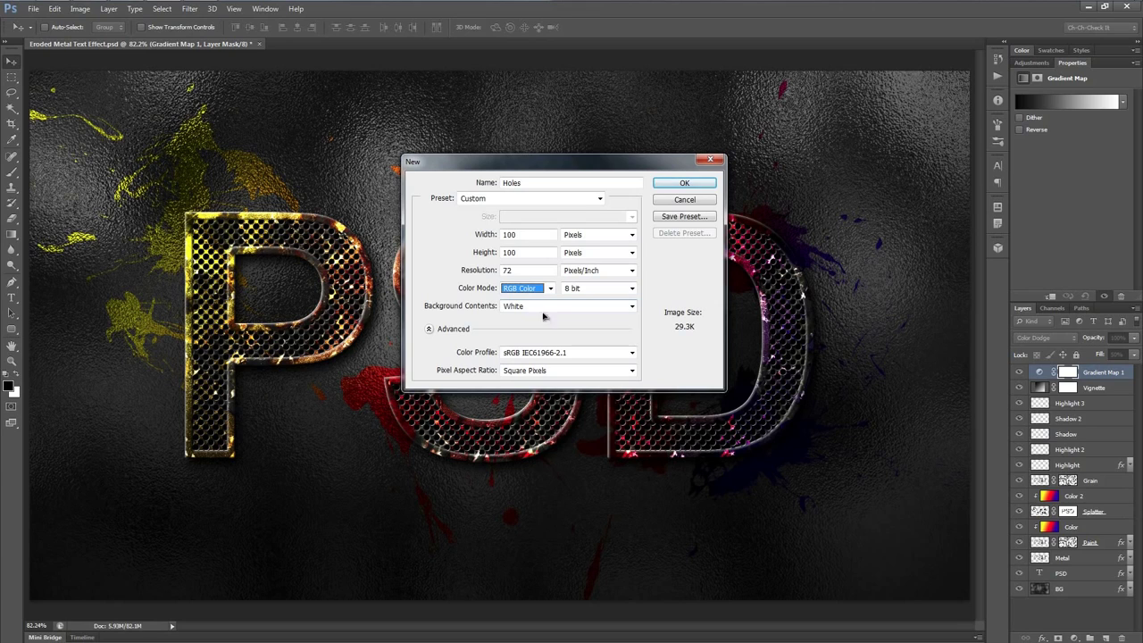
{"action": "left_click", "coordinate": [684, 183]}
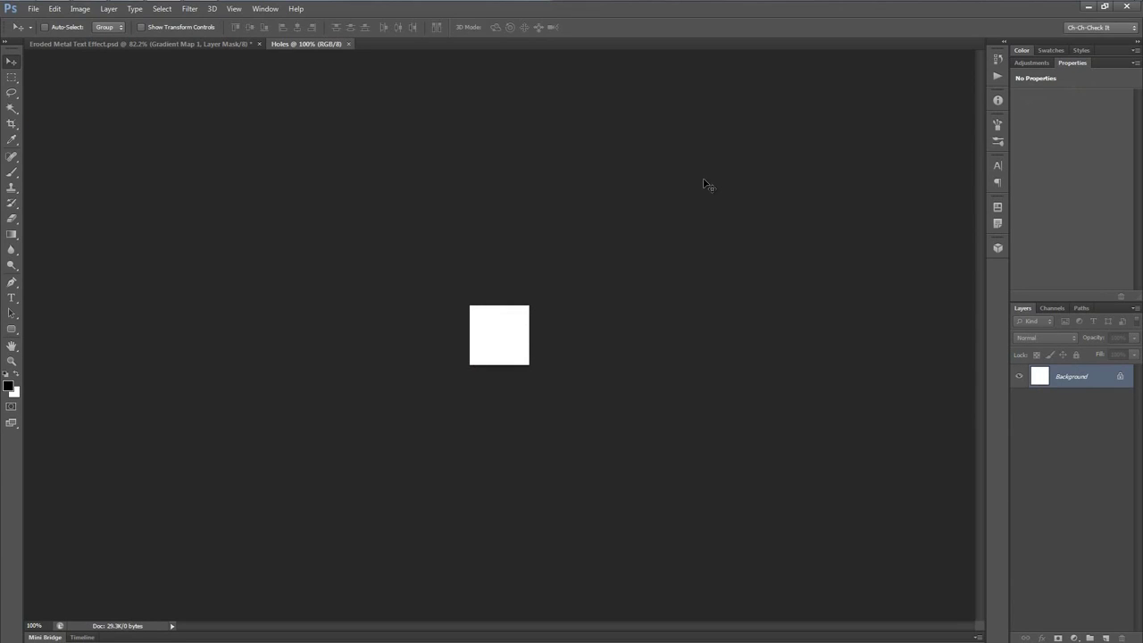
Step: Fill the background with black and add a white circle in its upper-left corner using a fixed-size 25 x 25 px elliptical selection
{"action": "key", "text": "ctrl+0"}
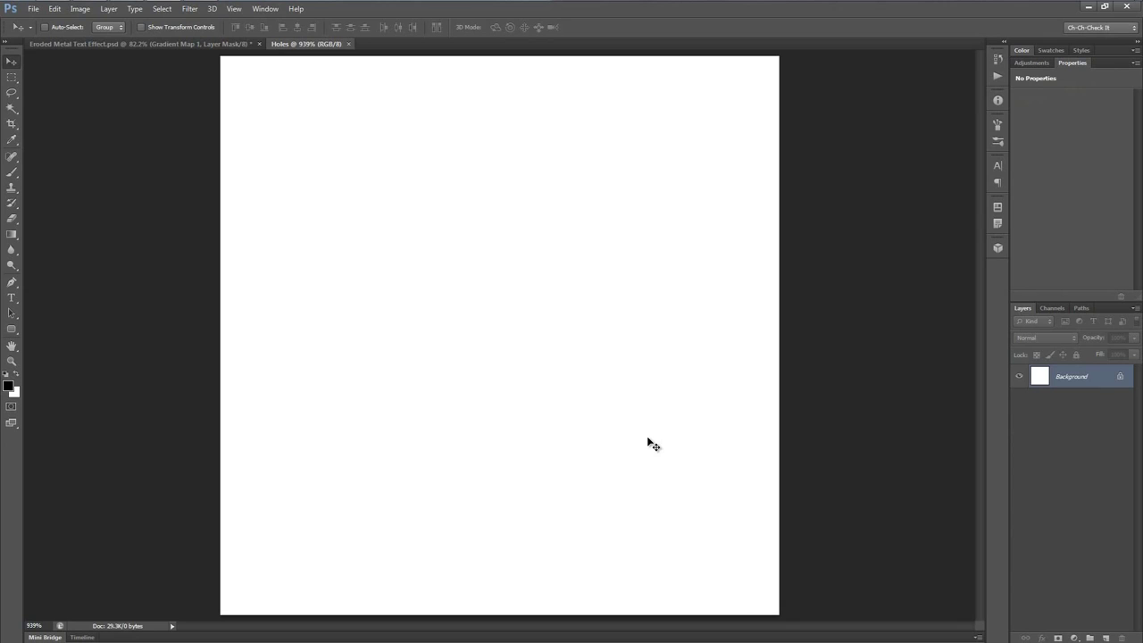
{"action": "key", "text": "alt+BackSpace"}
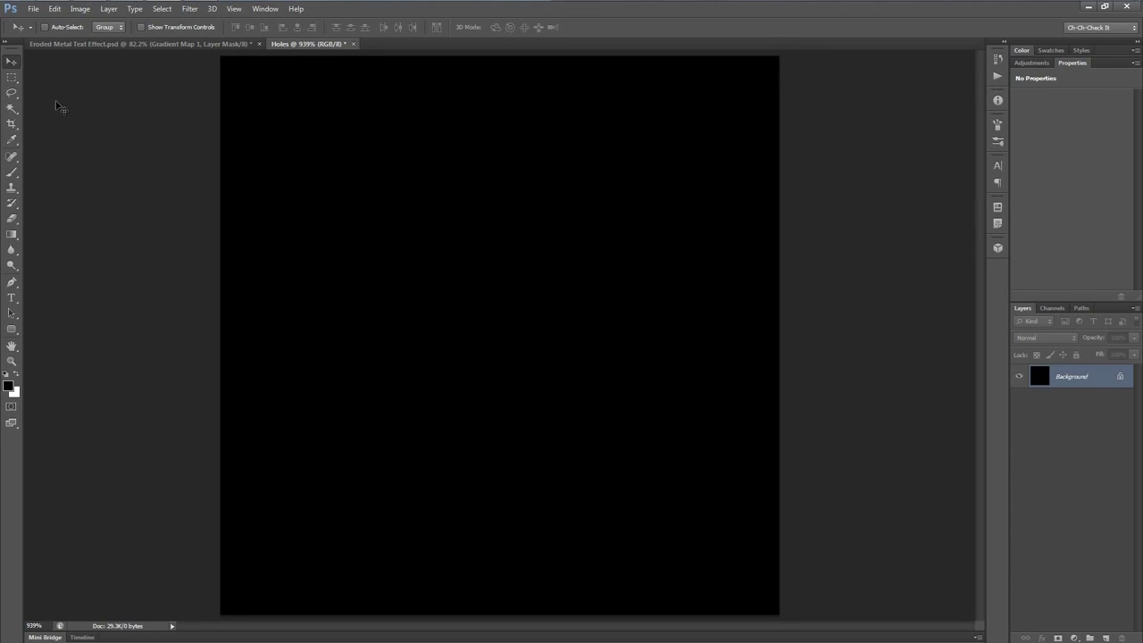
{"action": "left_click", "coordinate": [12, 79]}
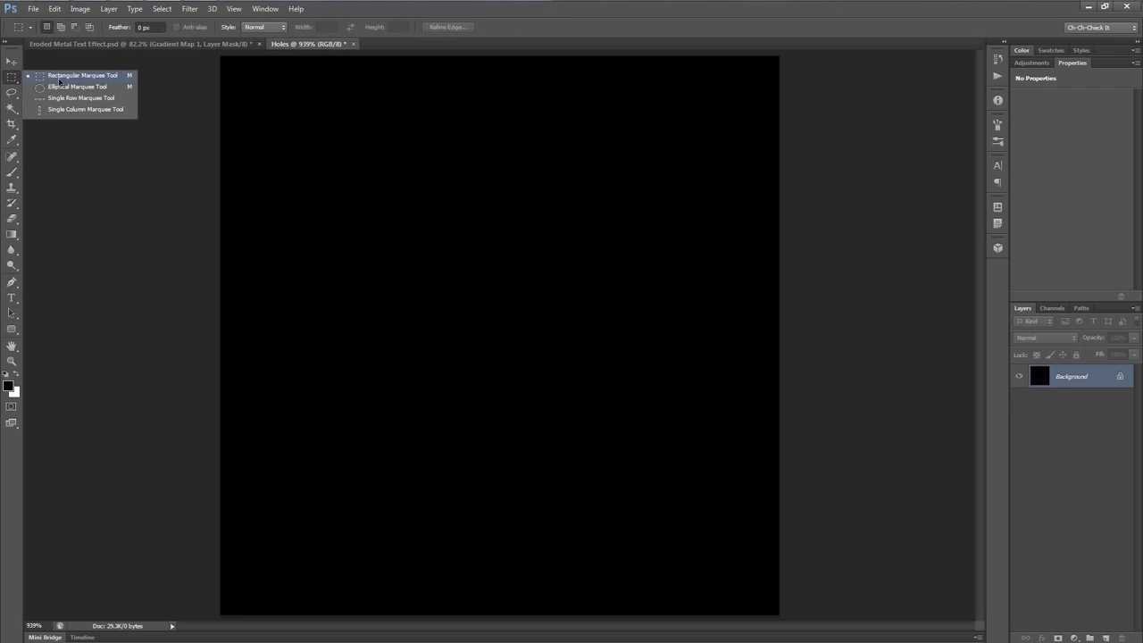
{"action": "left_click", "coordinate": [105, 87]}
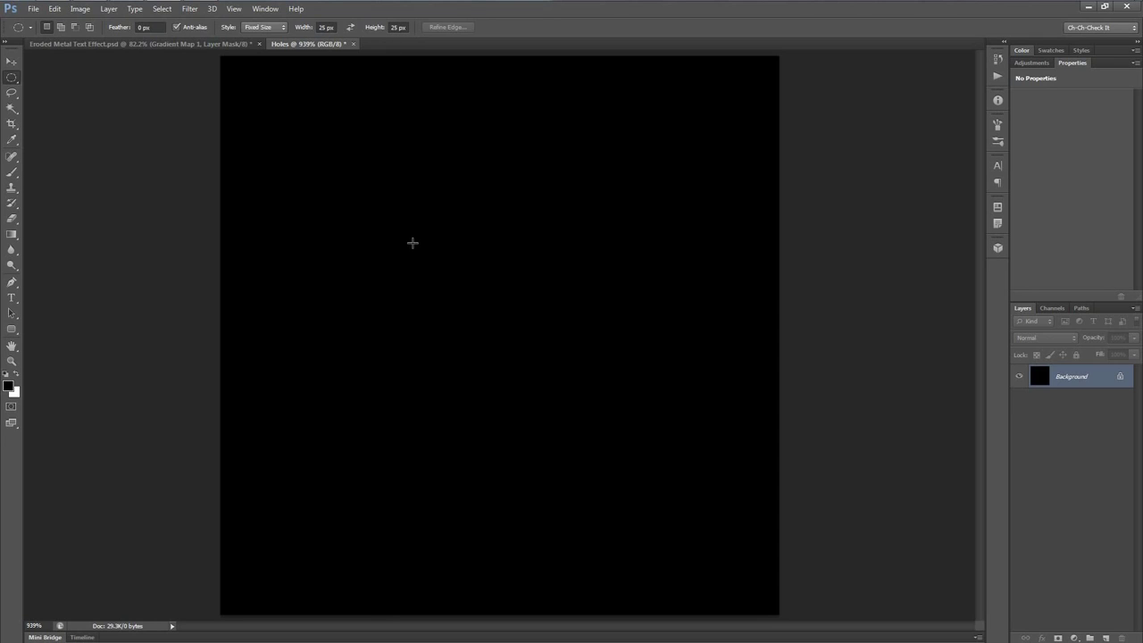
{"action": "left_click_drag", "start_coordinate": [439, 258], "coordinate": [226, 61]}
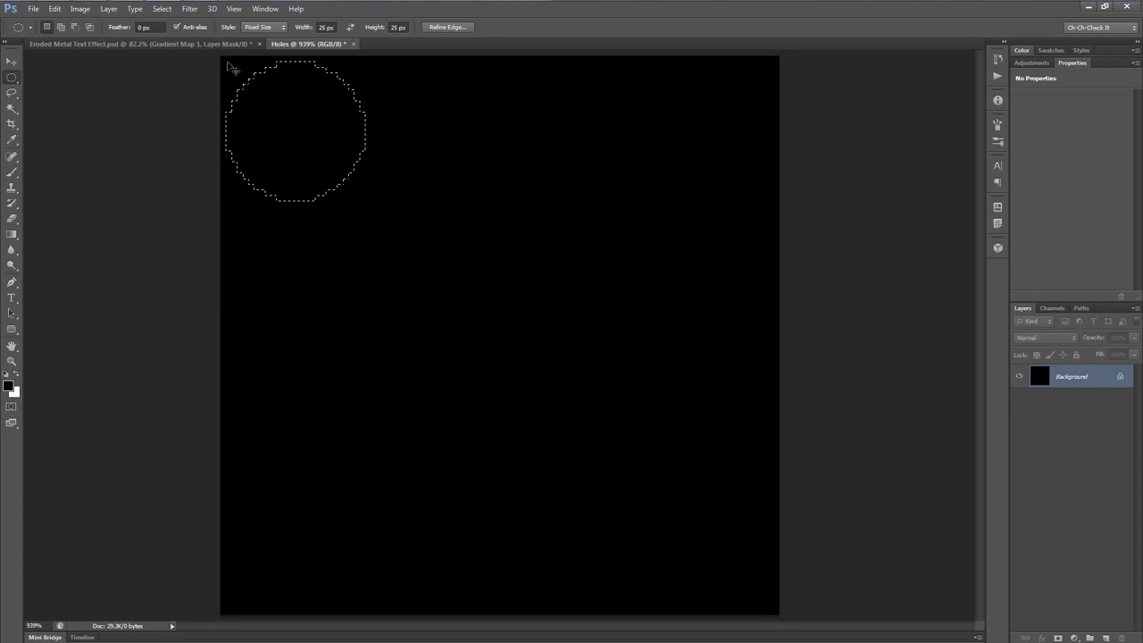
{"action": "key", "text": "ctrl+BackSpace"}
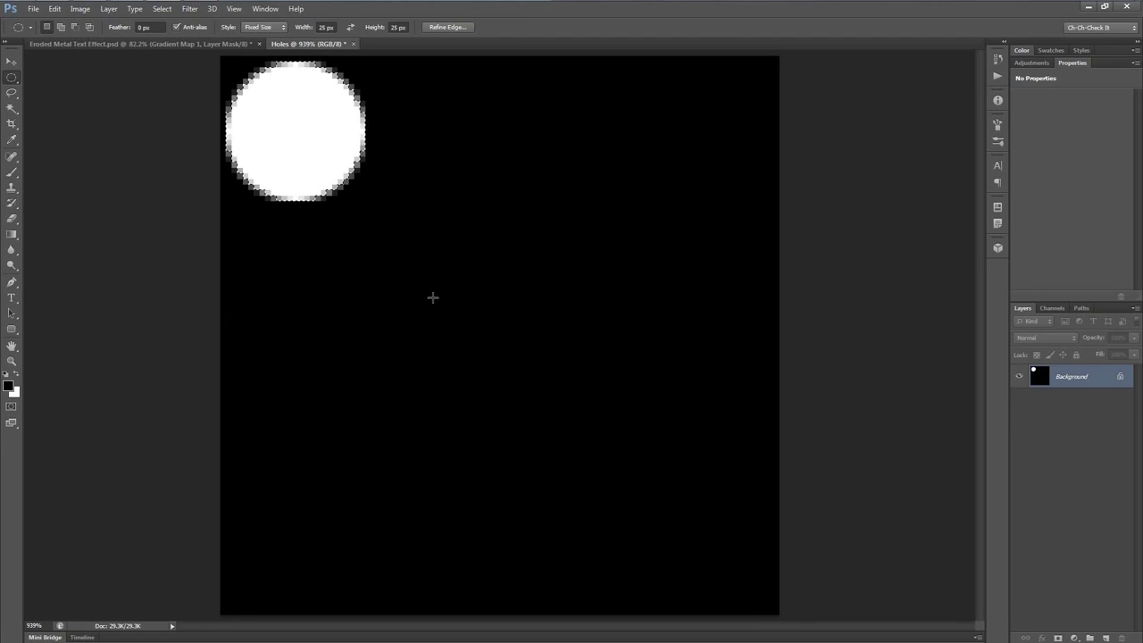
Step: Show the rulers and place a horizontal and a vertical guide through the centre of the white circle
{"action": "key", "text": "ctrl+r"}
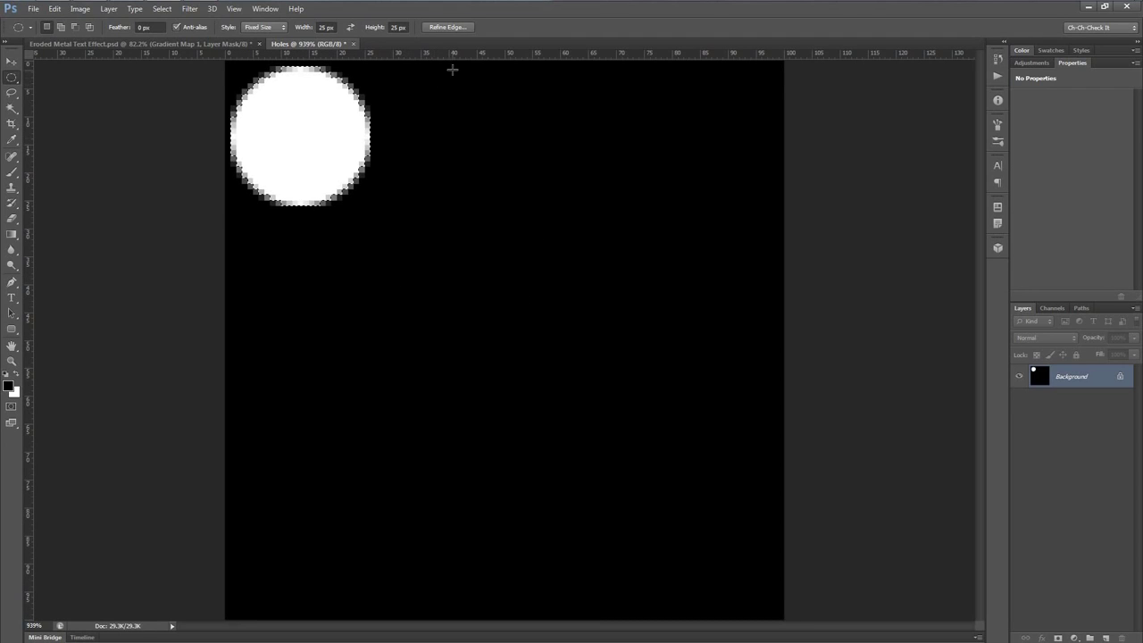
{"action": "left_click_drag", "start_coordinate": [438, 57], "coordinate": [386, 135]}
{"action": "left_click_drag", "start_coordinate": [29, 216], "coordinate": [300, 211]}
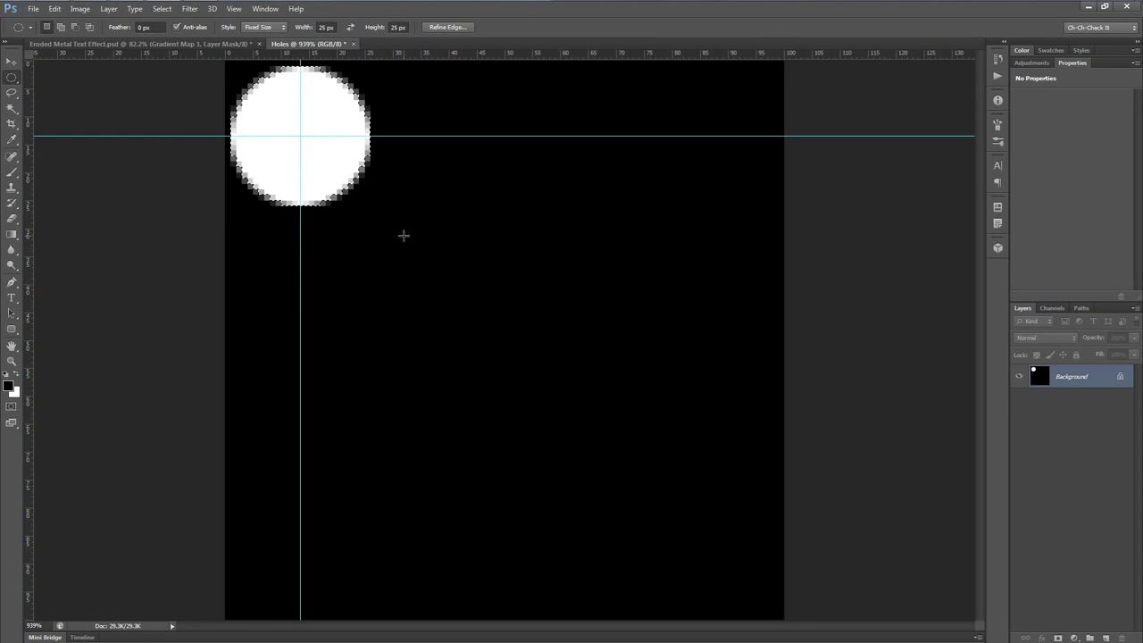
Step: Fill a second white circle 40 px directly below the first and place a horizontal guide through its centre
{"action": "key", "text": "shift"}
{"action": "key", "text": "shift+Down"}
{"action": "key", "text": "shift+Down"}
{"action": "key", "text": "shift+Down"}
{"action": "key", "text": "shift+Down"}
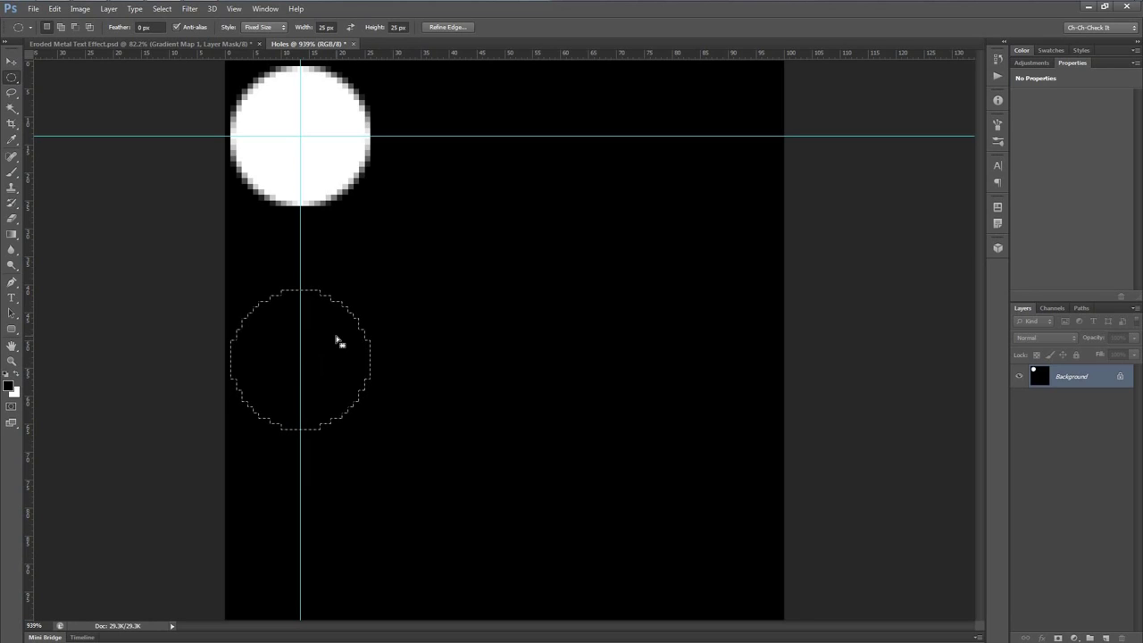
{"action": "key", "text": "ctrl+BackSpace"}
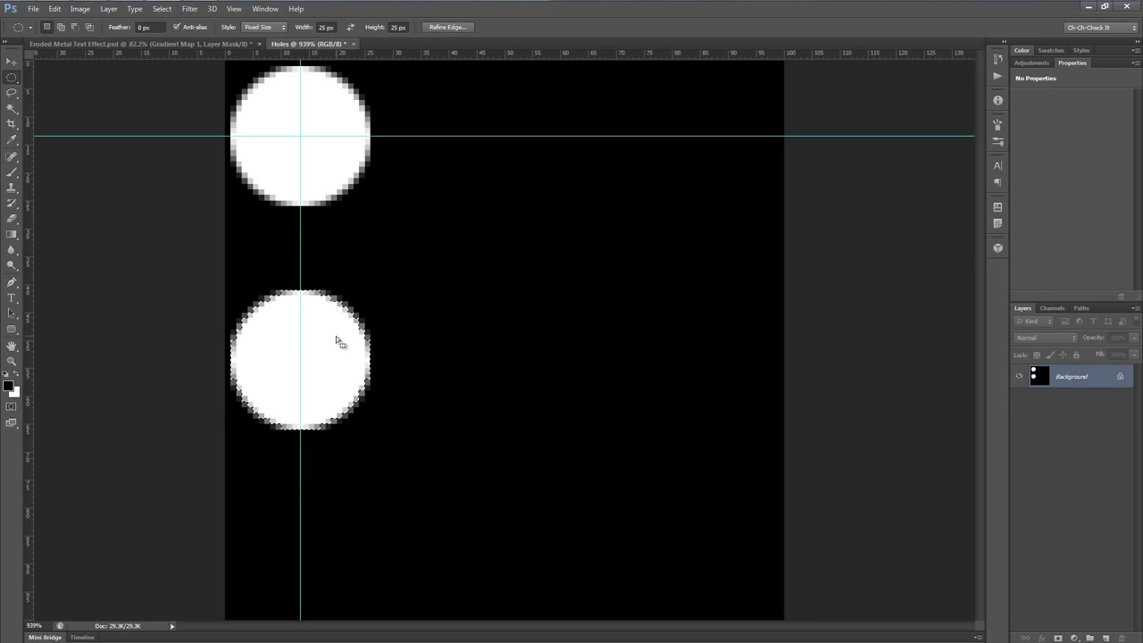
{"action": "left_click_drag", "start_coordinate": [373, 59], "coordinate": [378, 356]}
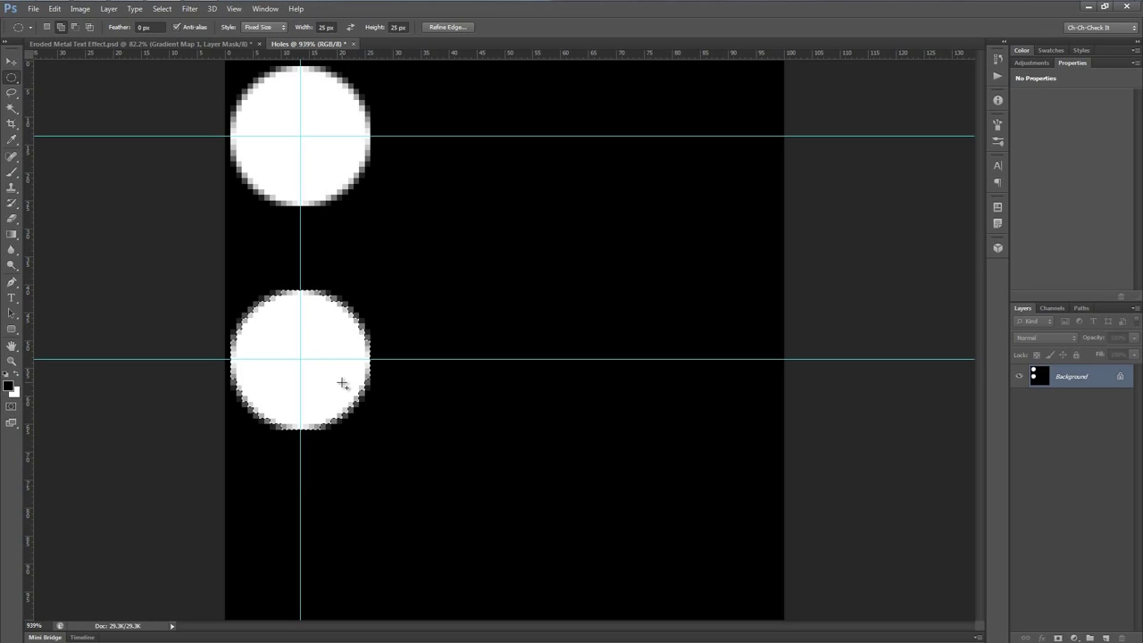
Step: Fill a third white circle 40 px to the right of the lower circle and place a vertical guide through its centre
{"action": "key", "text": "shift+Right"}
{"action": "key", "text": "shift+Right"}
{"action": "key", "text": "Right"}
{"action": "key", "text": "Right"}
{"action": "key", "text": "Right"}
{"action": "key", "text": "Right"}
{"action": "key", "text": "Right"}
{"action": "key", "text": "Right"}
{"action": "key", "text": "Right"}
{"action": "key", "text": "ctrl+BackSpace"}
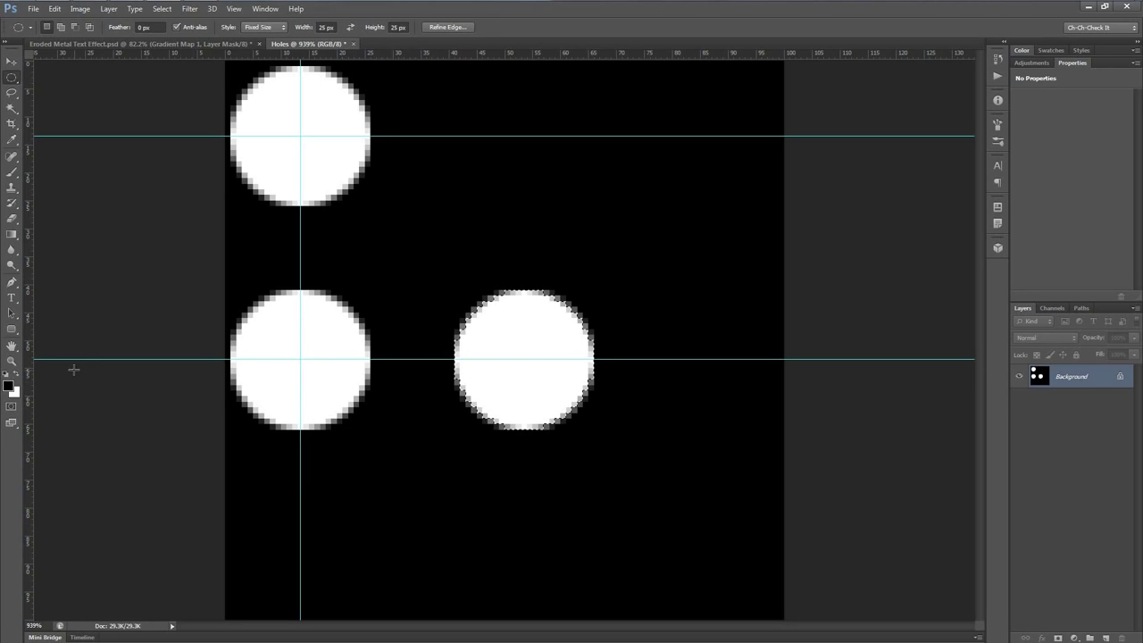
{"action": "left_click_drag", "start_coordinate": [34, 358], "coordinate": [530, 369]}
Step: Move the circular selection 40 px straight up to the upper guide intersection and fill it with white
{"action": "key", "text": "Up"}
{"action": "key", "text": "Up"}
{"action": "key", "text": "Up"}
{"action": "key", "text": "Up"}
{"action": "key", "text": "Up"}
{"action": "key", "text": "Up"}
{"action": "key", "text": "Up"}
{"action": "key", "text": "Up"}
{"action": "key", "text": "Up"}
{"action": "key", "text": "Up"}
{"action": "key", "text": "Up"}
{"action": "key", "text": "Up"}
{"action": "key", "text": "Up"}
{"action": "key", "text": "Up"}
{"action": "key", "text": "Up"}
{"action": "key", "text": "Up"}
{"action": "key", "text": "Up"}
{"action": "key", "text": "Up"}
{"action": "key", "text": "Up"}
{"action": "key", "text": "Up"}
{"action": "key", "text": "Up"}
{"action": "key", "text": "Up"}
{"action": "key", "text": "Up"}
{"action": "key", "text": "Up"}
{"action": "key", "text": "Up"}
{"action": "key", "text": "Up"}
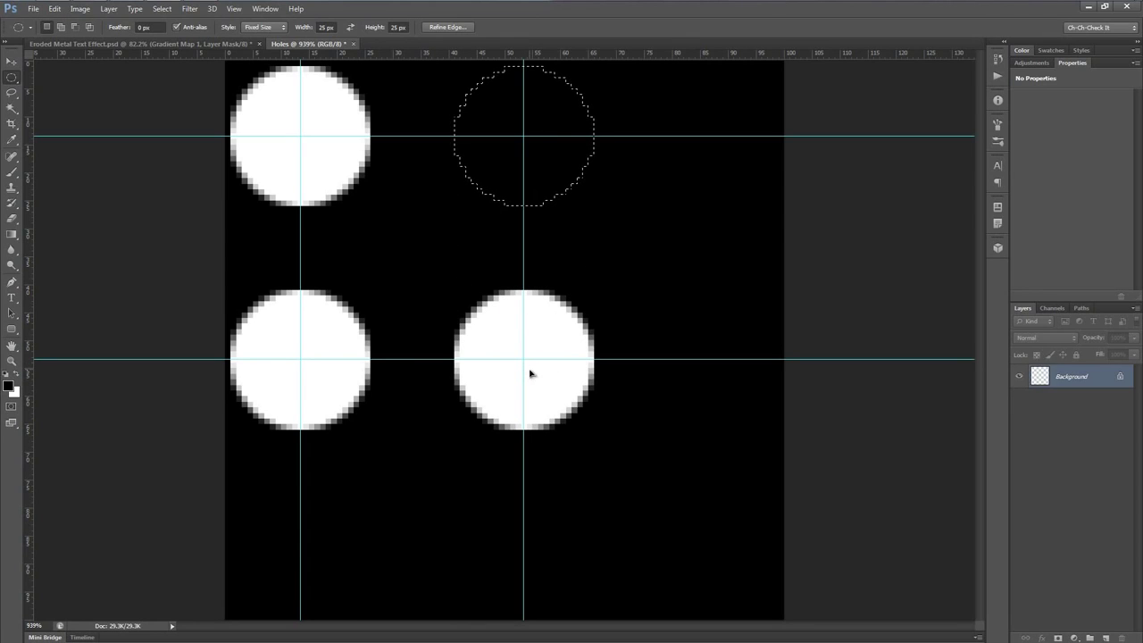
{"action": "key", "text": "ctrl+BackSpace"}
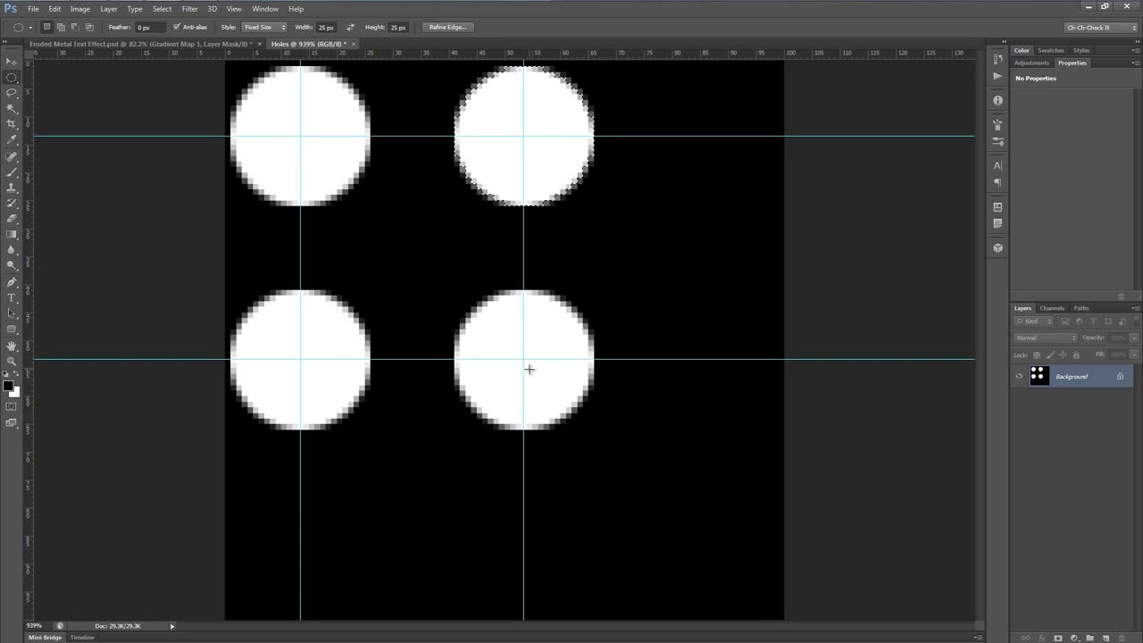
Step: Move the circular selection 20 px down and 20 px left, fill it with white between the four circles, and deselect
{"action": "key", "text": "Down"}
{"action": "key", "text": "Down"}
{"action": "key", "text": "Down"}
{"action": "key", "text": "Down"}
{"action": "key", "text": "Down"}
{"action": "key", "text": "Down"}
{"action": "key", "text": "Down"}
{"action": "key", "text": "Down"}
{"action": "key", "text": "Down"}
{"action": "key", "text": "Down"}
{"action": "key", "text": "Down"}
{"action": "key", "text": "Down"}
{"action": "key", "text": "Down"}
{"action": "key", "text": "Left"}
{"action": "key", "text": "Left"}
{"action": "key", "text": "Left"}
{"action": "key", "text": "Left"}
{"action": "key", "text": "Left"}
{"action": "key", "text": "Left"}
{"action": "key", "text": "Left"}
{"action": "key", "text": "Left"}
{"action": "key", "text": "Left"}
{"action": "key", "text": "Left"}
{"action": "key", "text": "Left"}
{"action": "key", "text": "Left"}
{"action": "key", "text": "Left"}
{"action": "key", "text": "ctrl+BackSpace"}
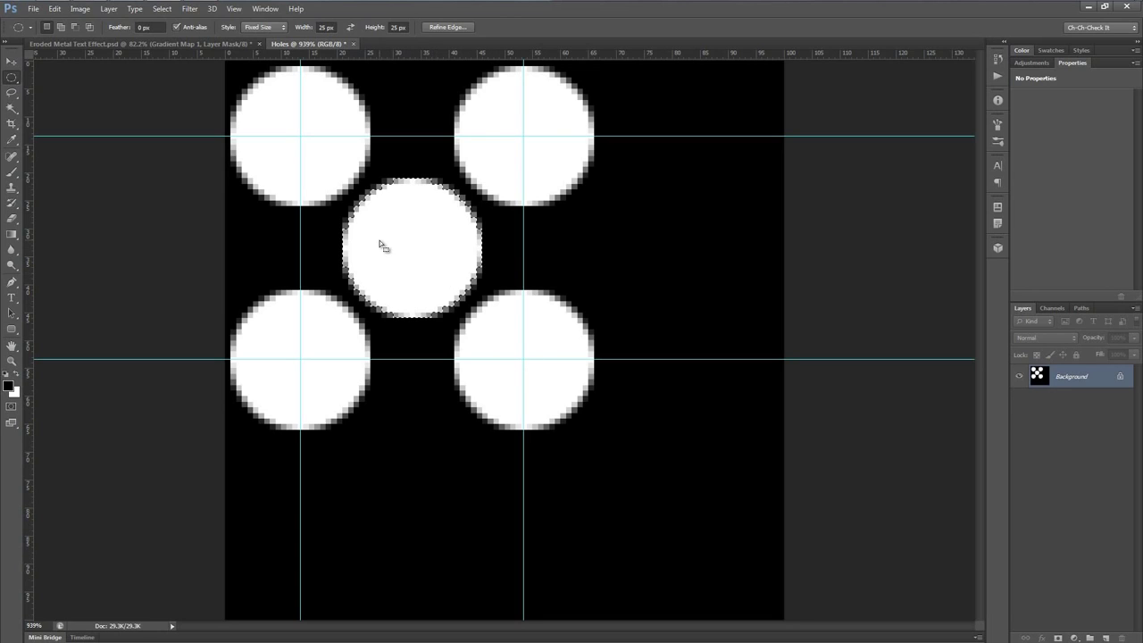
{"action": "key", "text": "ctrl+d"}
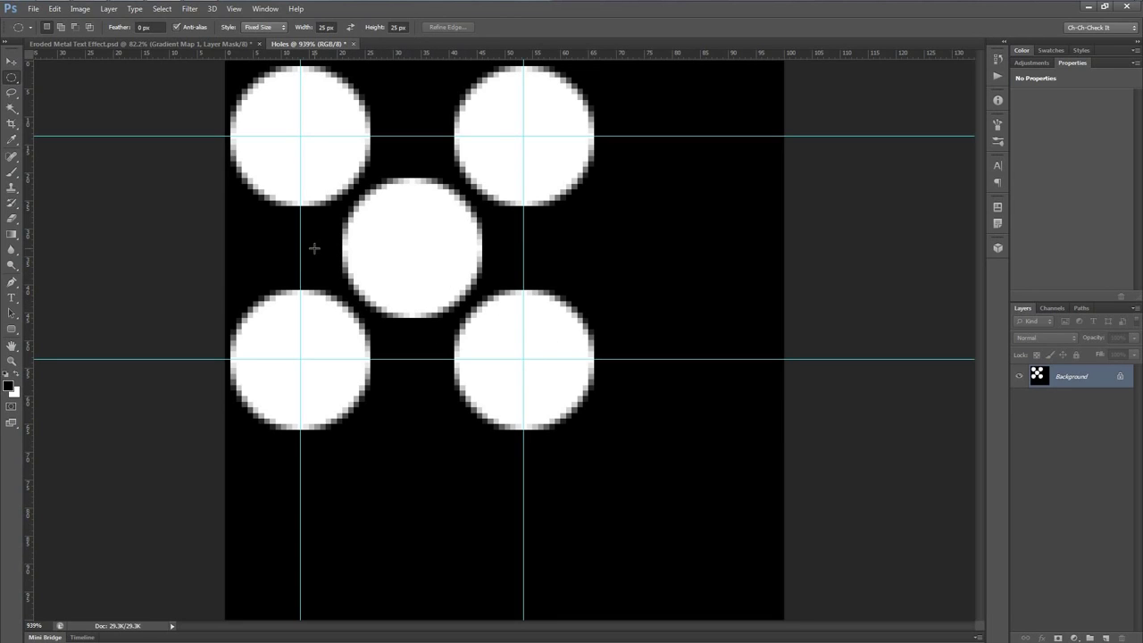
Step: Crop the image to a rectangular selection spanning the four guide intersections at the outer circles' centres
{"action": "scroll", "coordinate": [359, 341], "scroll_direction": "up", "scroll_amount": 1}
{"action": "left_click_drag", "start_coordinate": [385, 277], "coordinate": [467, 339]}
{"action": "scroll", "coordinate": [482, 338], "scroll_direction": "up", "scroll_amount": 1}
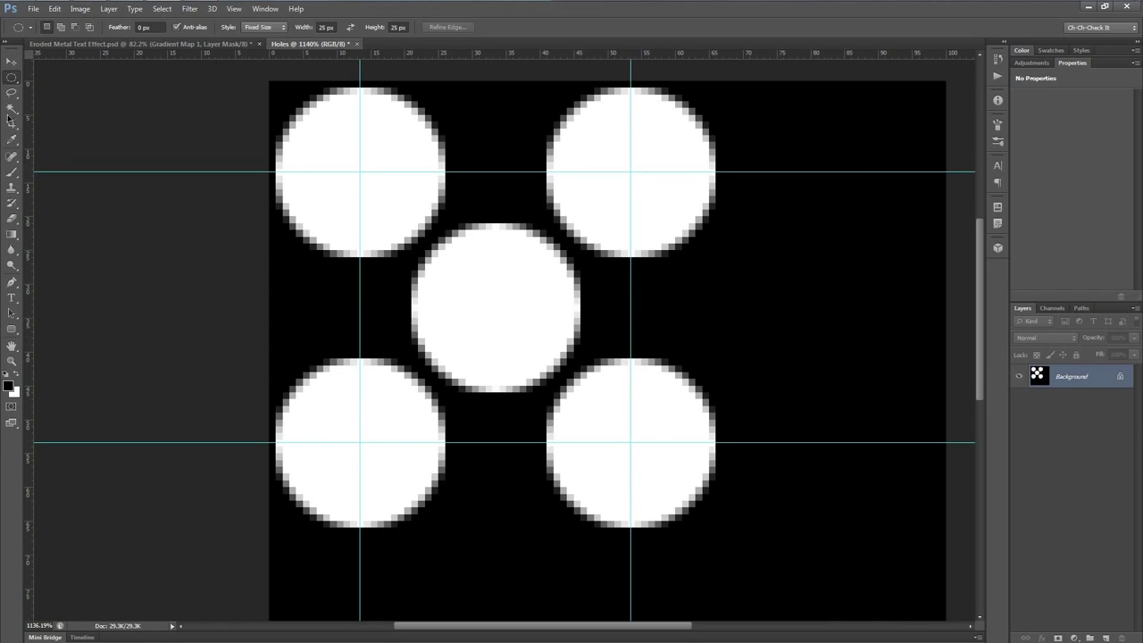
{"action": "right_click", "coordinate": [12, 78]}
{"action": "left_click", "coordinate": [73, 76]}
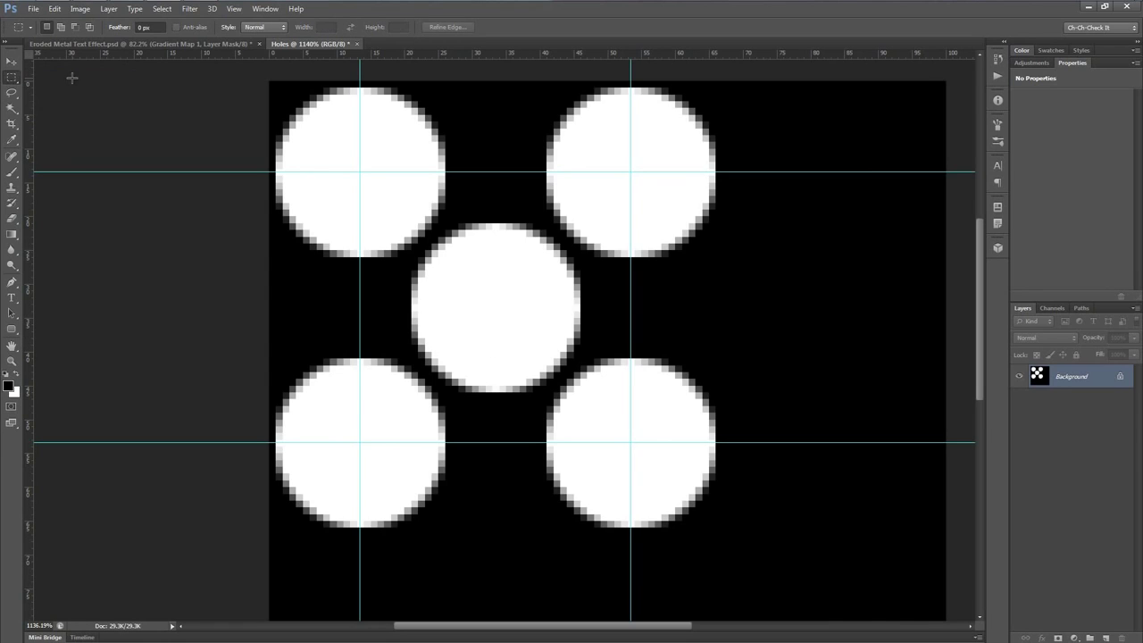
{"action": "left_click_drag", "start_coordinate": [360, 170], "coordinate": [636, 444]}
{"action": "left_click", "coordinate": [80, 8]}
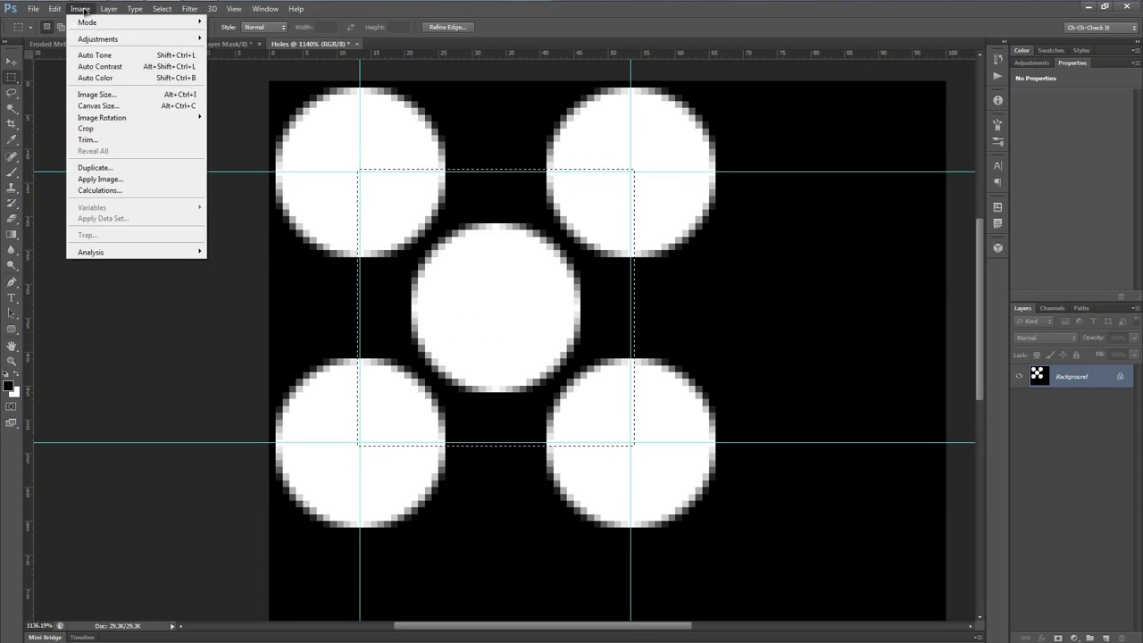
{"action": "left_click", "coordinate": [117, 130]}
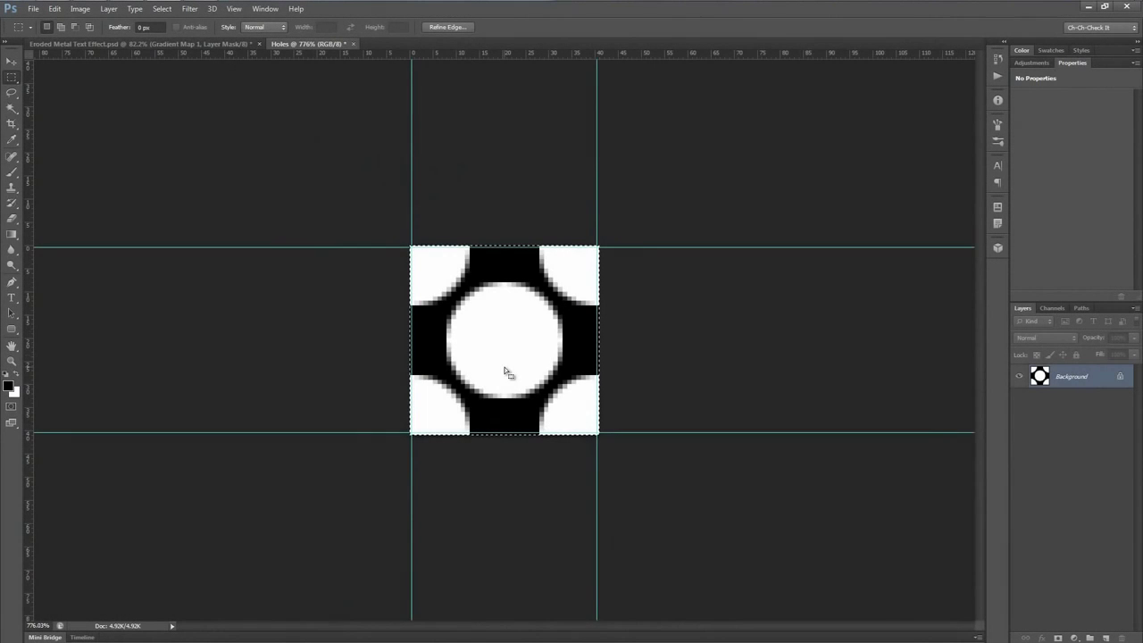
Step: Define the cropped circle tile as a pattern named Holes and close its document without saving
{"action": "scroll", "coordinate": [490, 330], "scroll_direction": "down", "scroll_amount": 2}
{"action": "scroll", "coordinate": [500, 336], "scroll_direction": "up", "scroll_amount": 1}
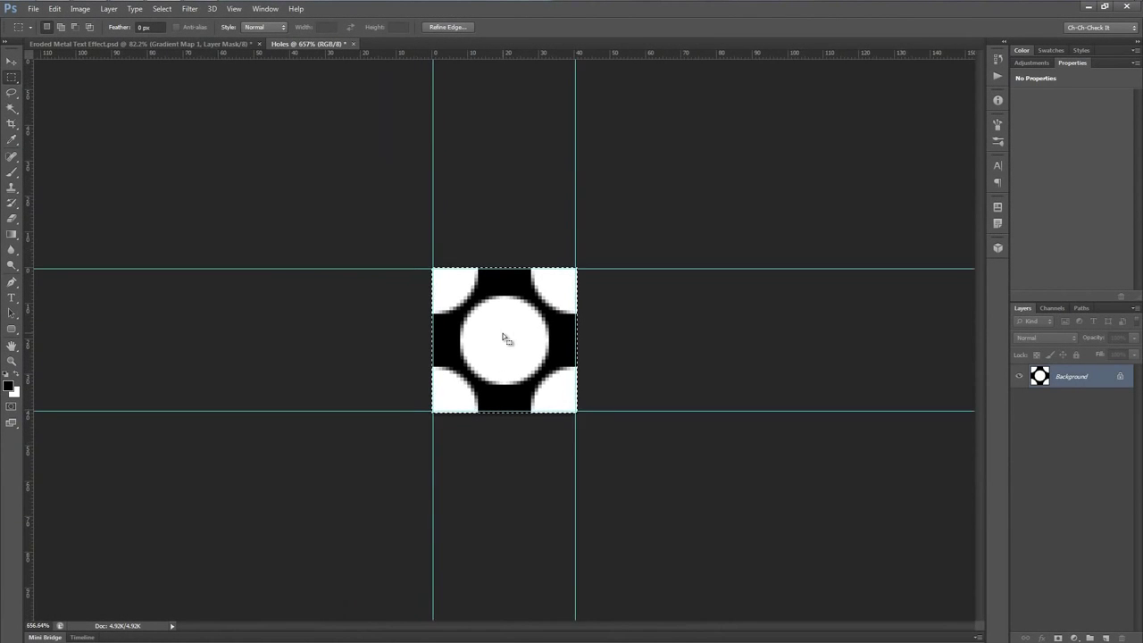
{"action": "scroll", "coordinate": [504, 339], "scroll_direction": "up", "scroll_amount": 1}
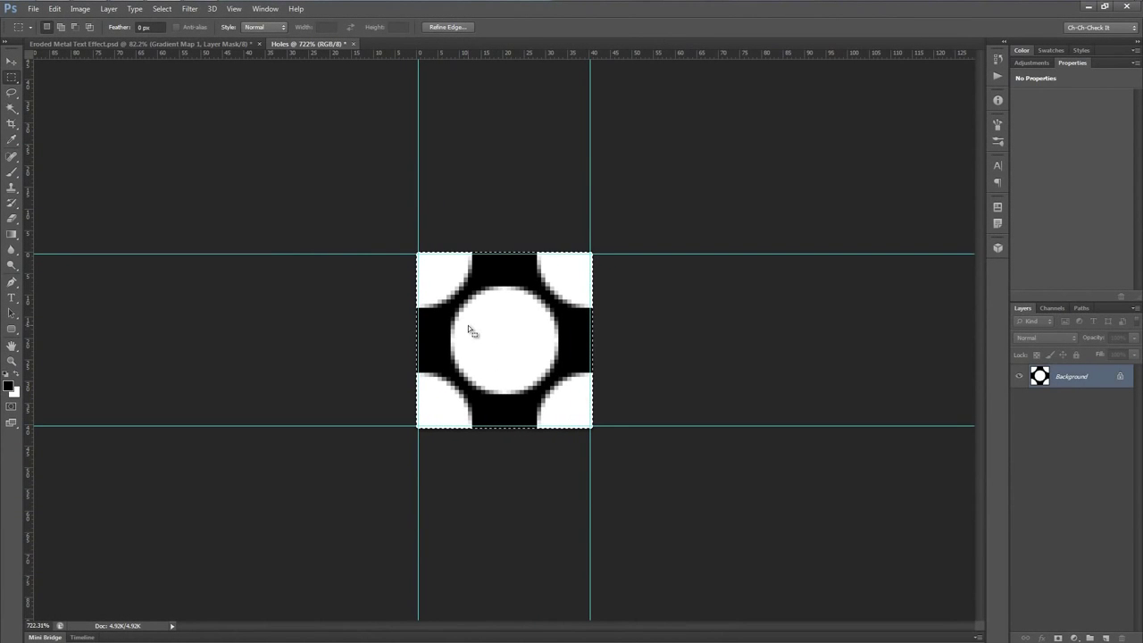
{"action": "left_click", "coordinate": [54, 8]}
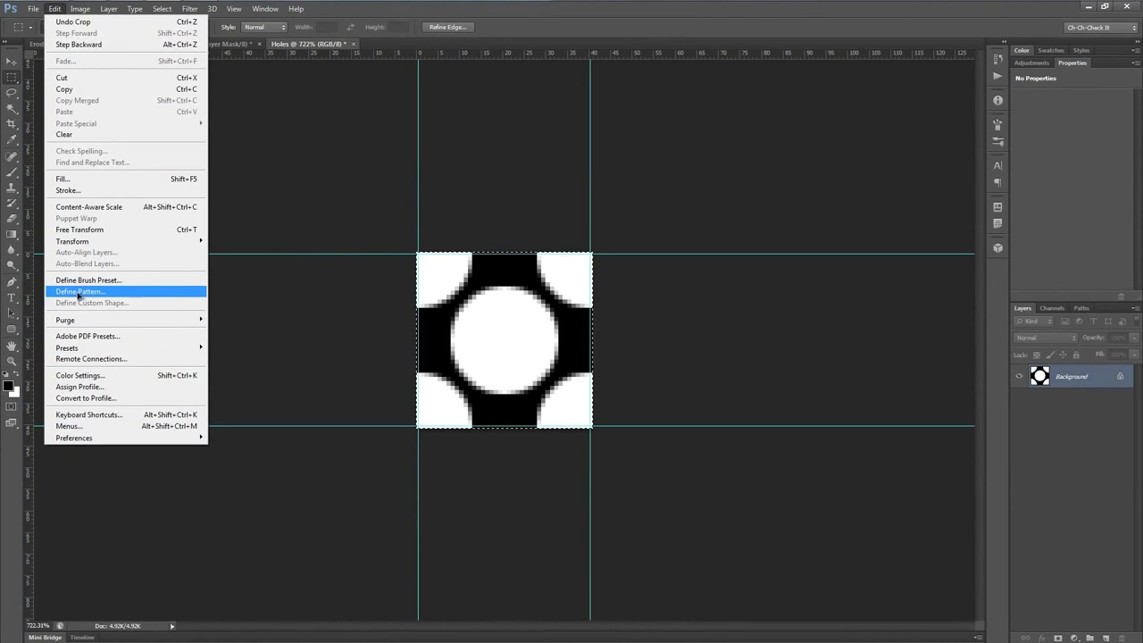
{"action": "left_click", "coordinate": [79, 294]}
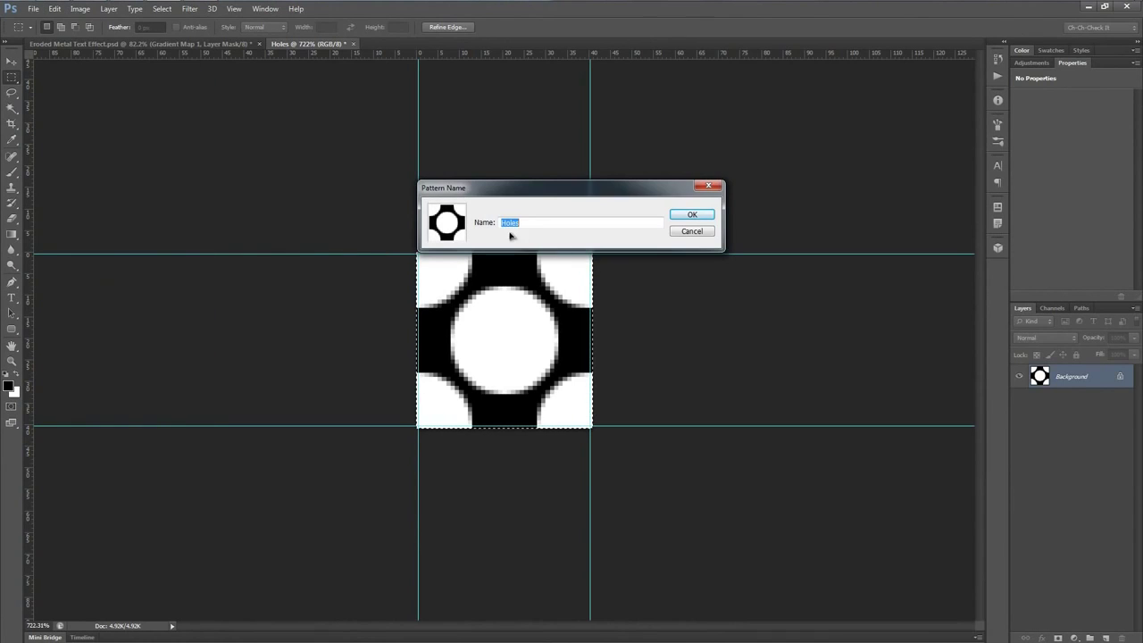
{"action": "left_click", "coordinate": [691, 214]}
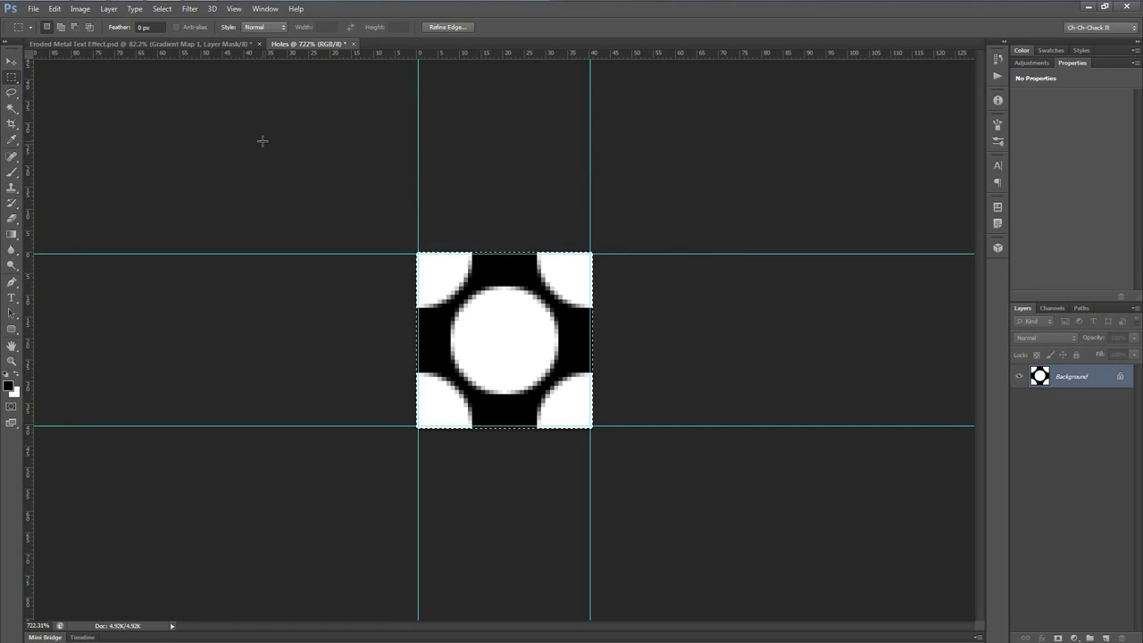
{"action": "left_click", "coordinate": [354, 45]}
{"action": "left_click", "coordinate": [573, 244]}
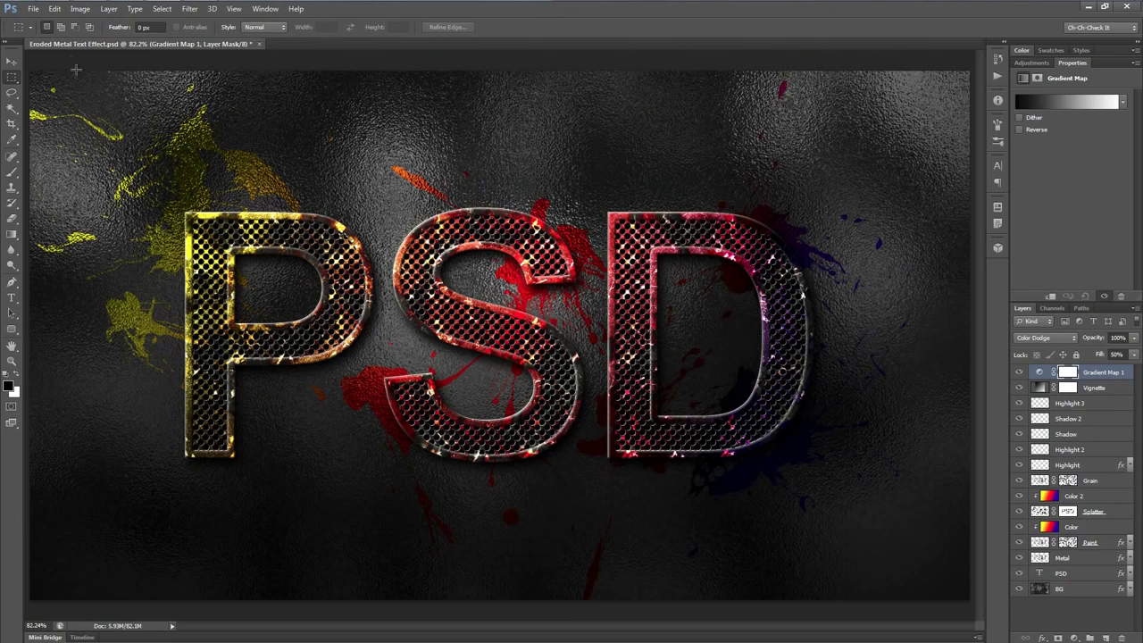
Step: Create a new document named Eroded Text, 1920 by 1080 pixels at 72 pixels/inch in RGB Color with a white background
{"action": "left_click", "coordinate": [33, 8]}
{"action": "left_click", "coordinate": [55, 22]}
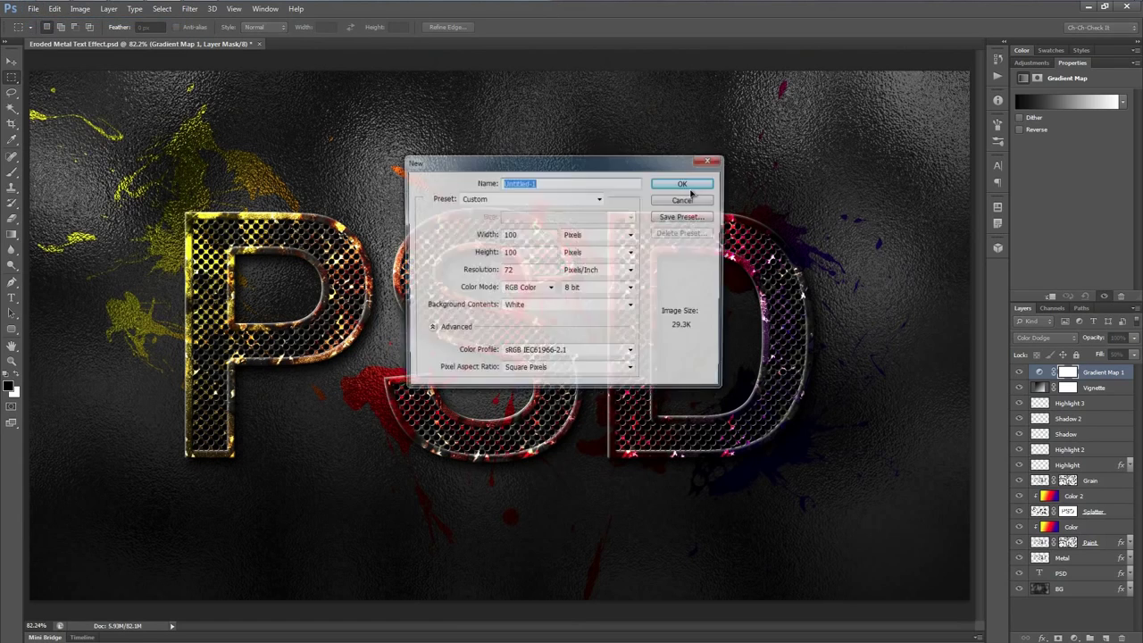
{"action": "type", "text": "Eroded Text"}
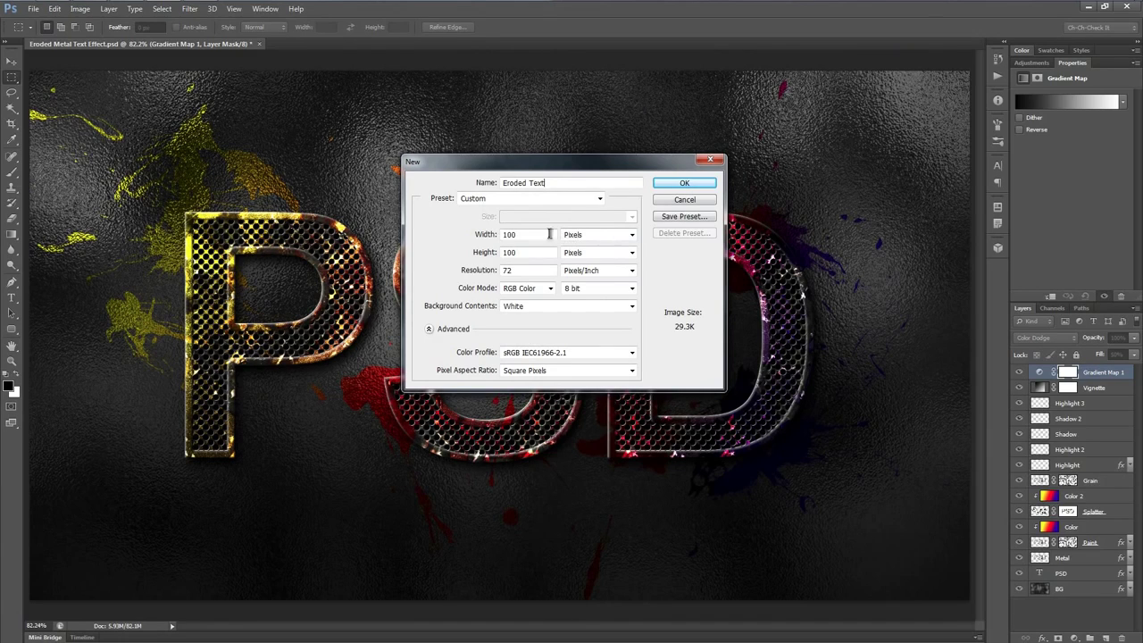
{"action": "left_click_drag", "start_coordinate": [538, 236], "coordinate": [460, 238]}
{"action": "type", "text": "1920"}
{"action": "key", "text": "Tab"}
{"action": "type", "text": "1080"}
{"action": "left_click", "coordinate": [537, 237]}
{"action": "left_click", "coordinate": [550, 288]}
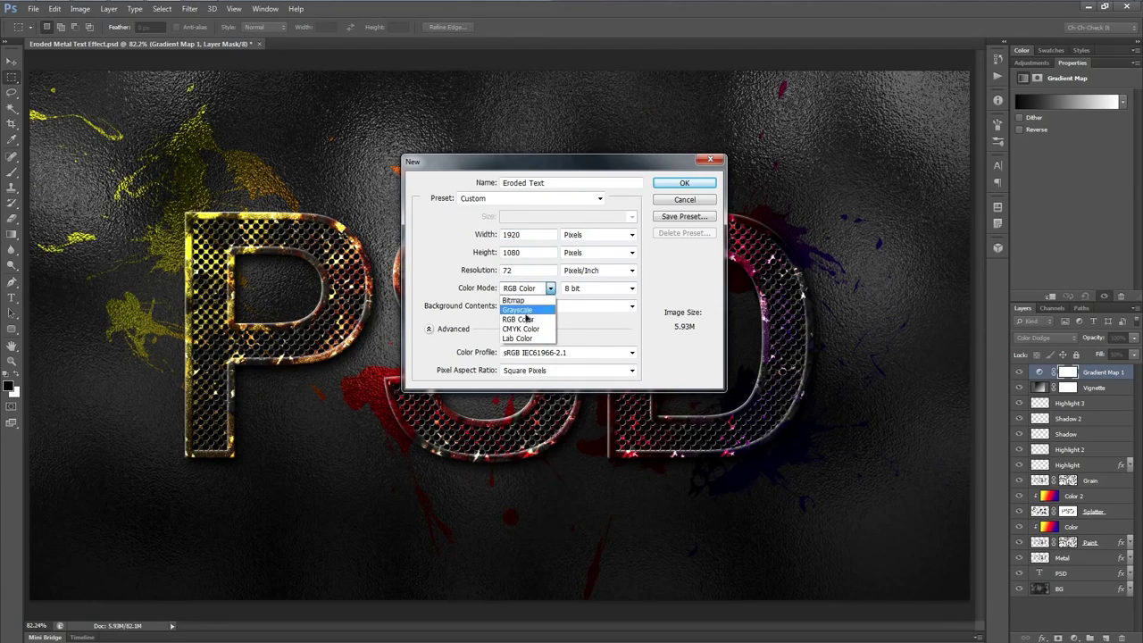
{"action": "left_click", "coordinate": [527, 319]}
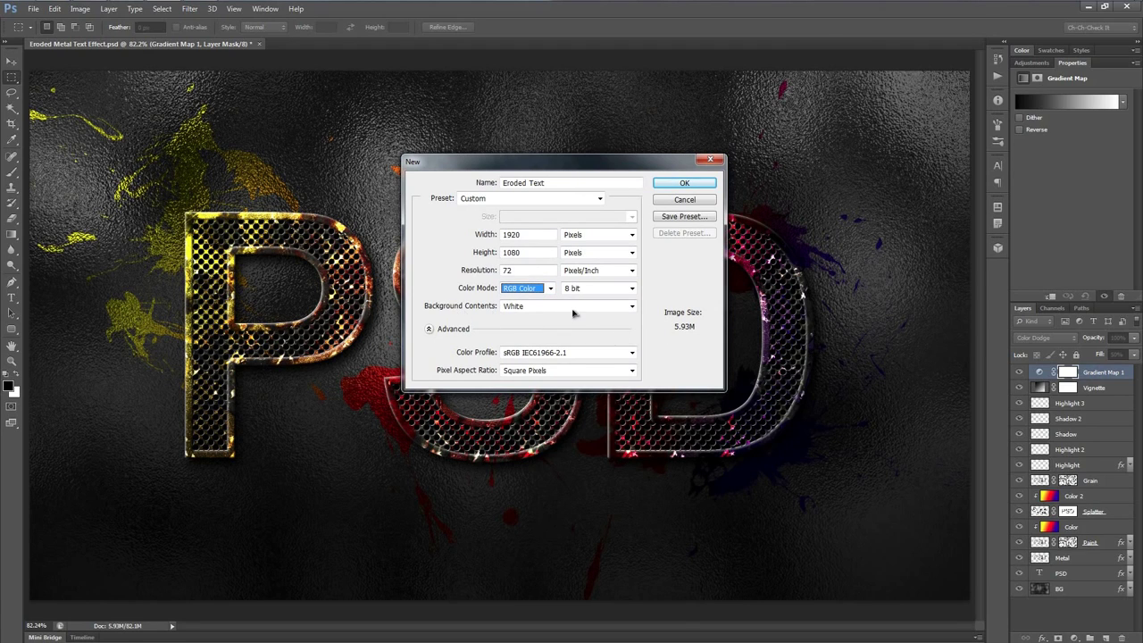
{"action": "left_click", "coordinate": [689, 184]}
{"action": "key", "text": "ctrl+0"}
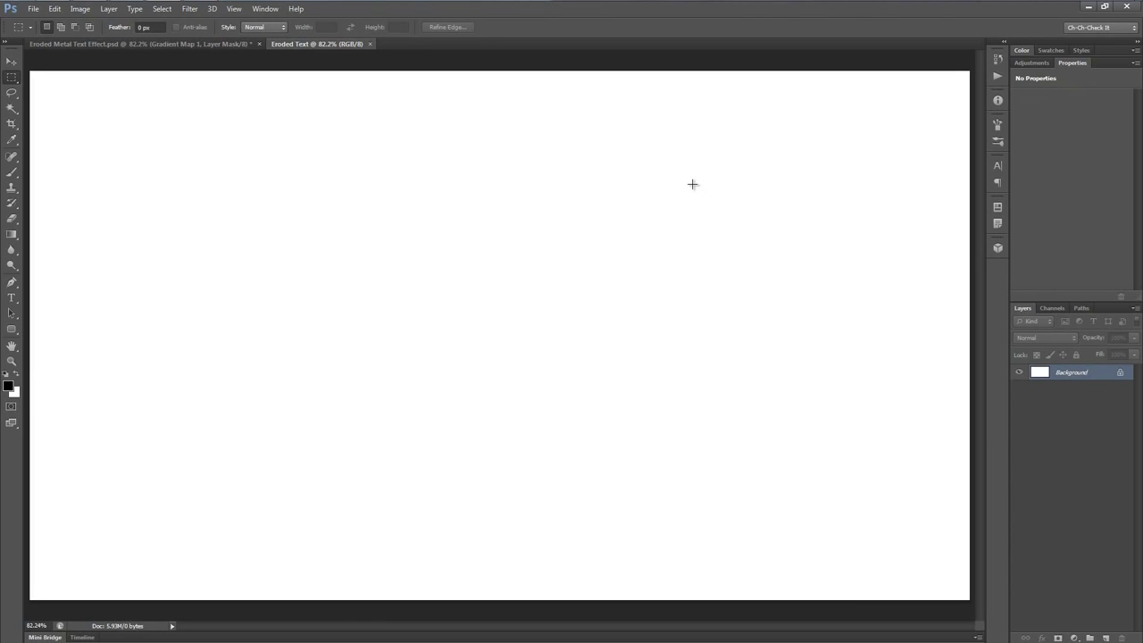
Step: Add the text PSD across the canvas in black Arial Bold at 700 pt
{"action": "key", "text": "t"}
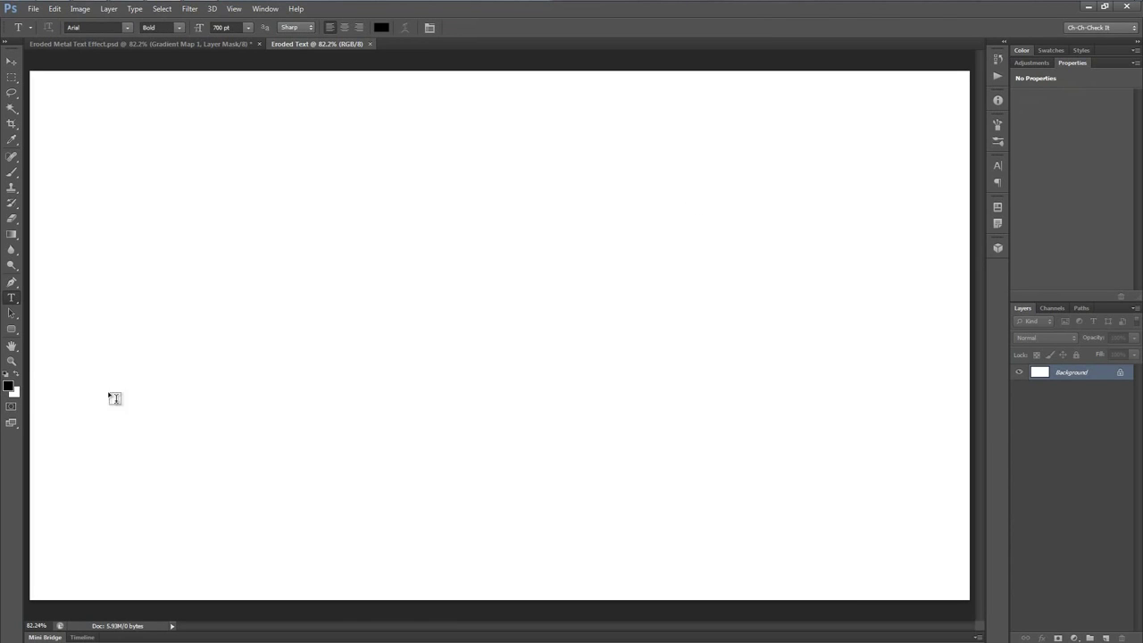
{"action": "left_click", "coordinate": [160, 438]}
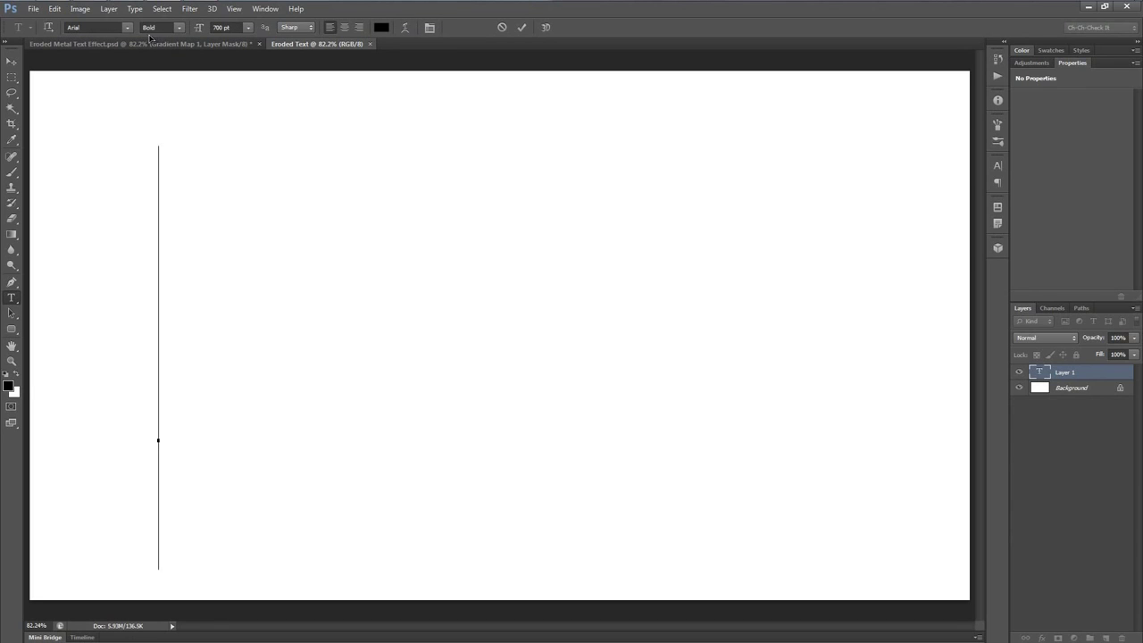
{"action": "left_click", "coordinate": [181, 29]}
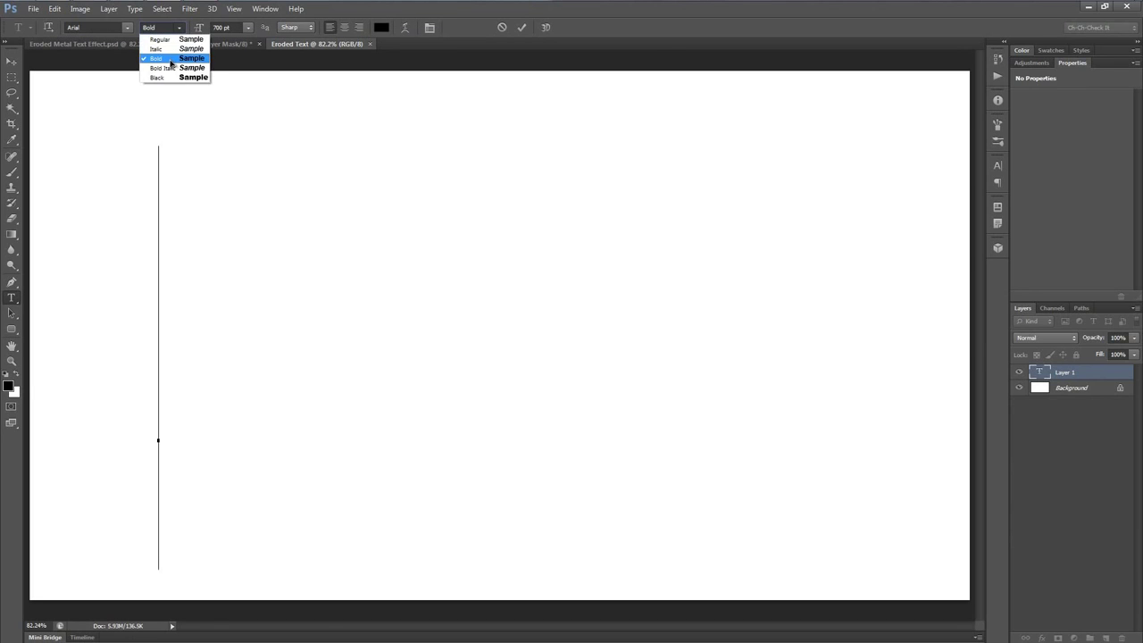
{"action": "left_click", "coordinate": [183, 59]}
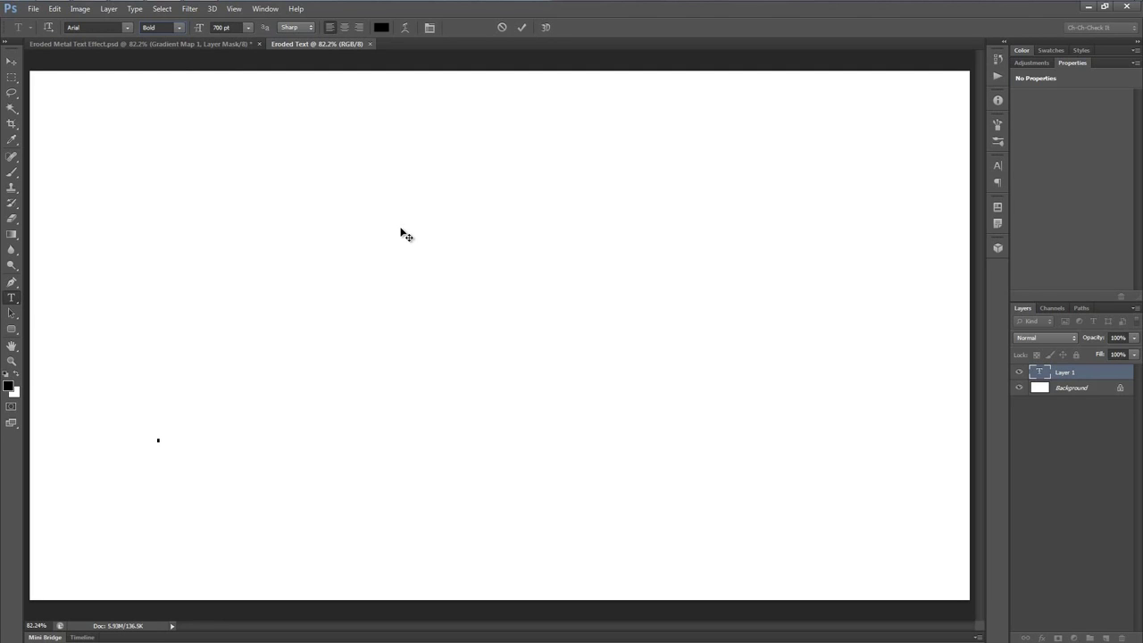
{"action": "type", "text": "PSD"}
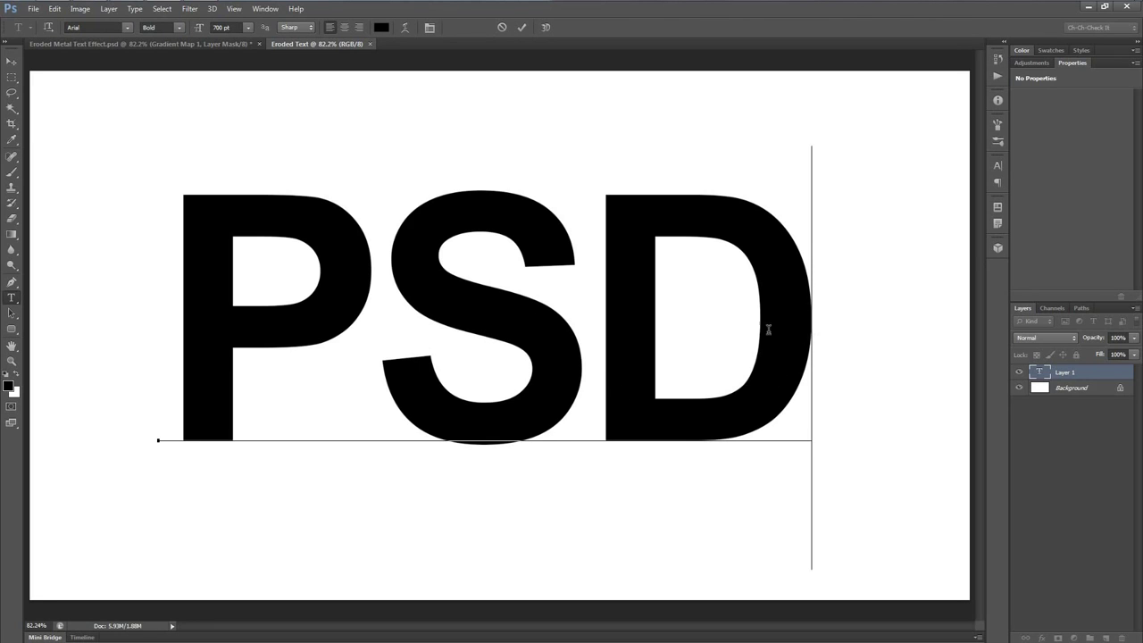
Step: Try a tracking of 0 on the whole PSD text
{"action": "left_click_drag", "start_coordinate": [810, 330], "coordinate": [209, 329]}
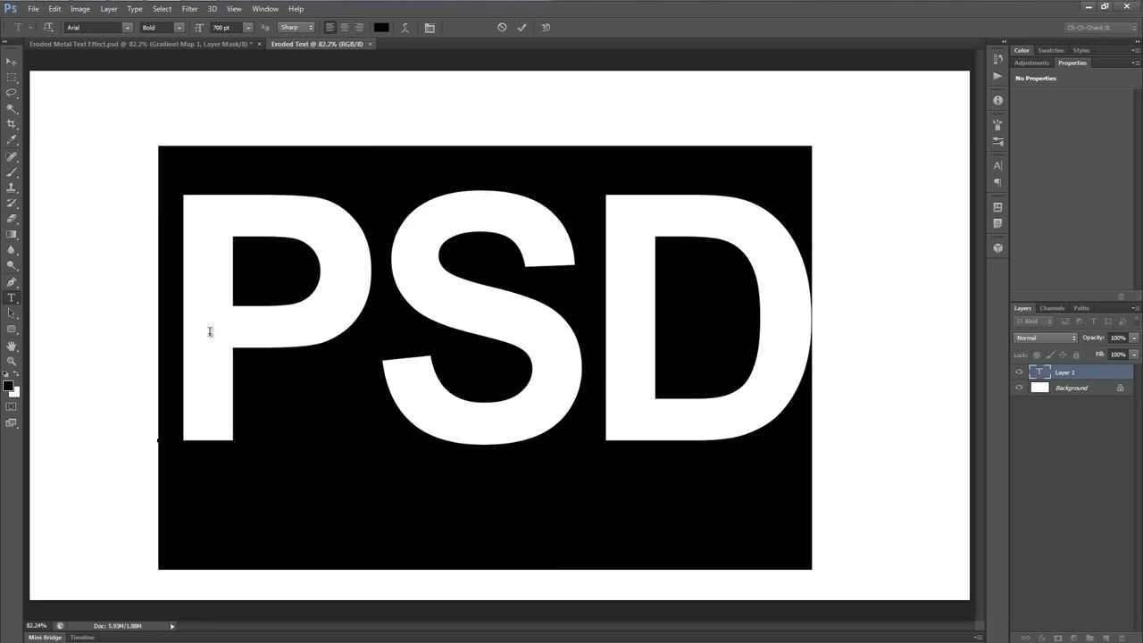
{"action": "left_click", "coordinate": [998, 168]}
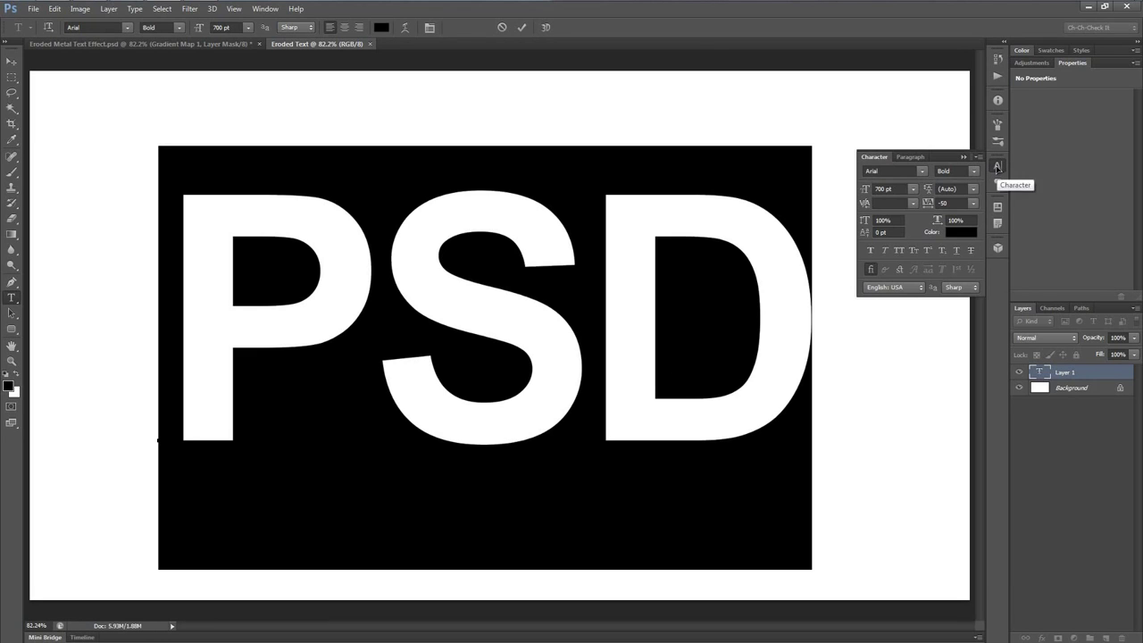
{"action": "left_click", "coordinate": [264, 9]}
{"action": "left_click", "coordinate": [271, 12]}
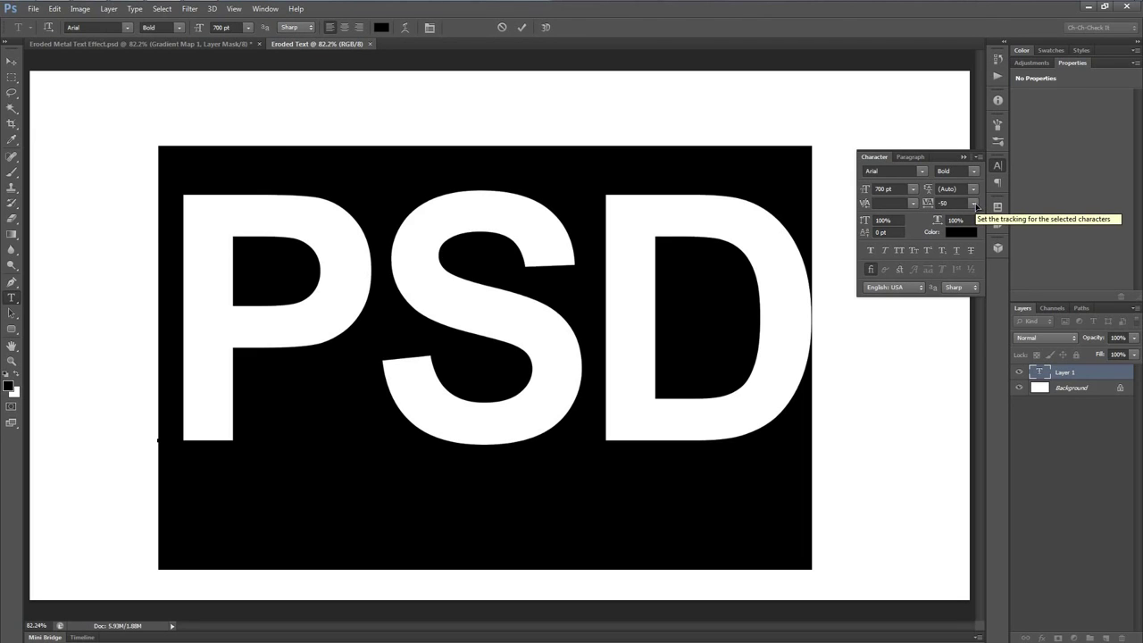
{"action": "left_click", "coordinate": [974, 204]}
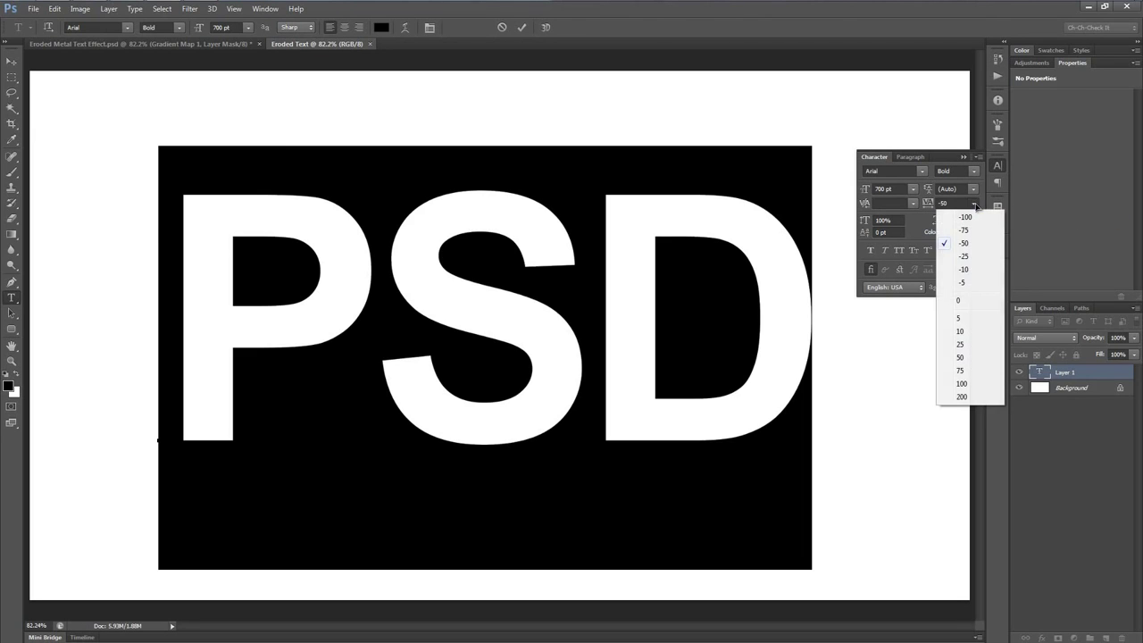
{"action": "left_click", "coordinate": [960, 301]}
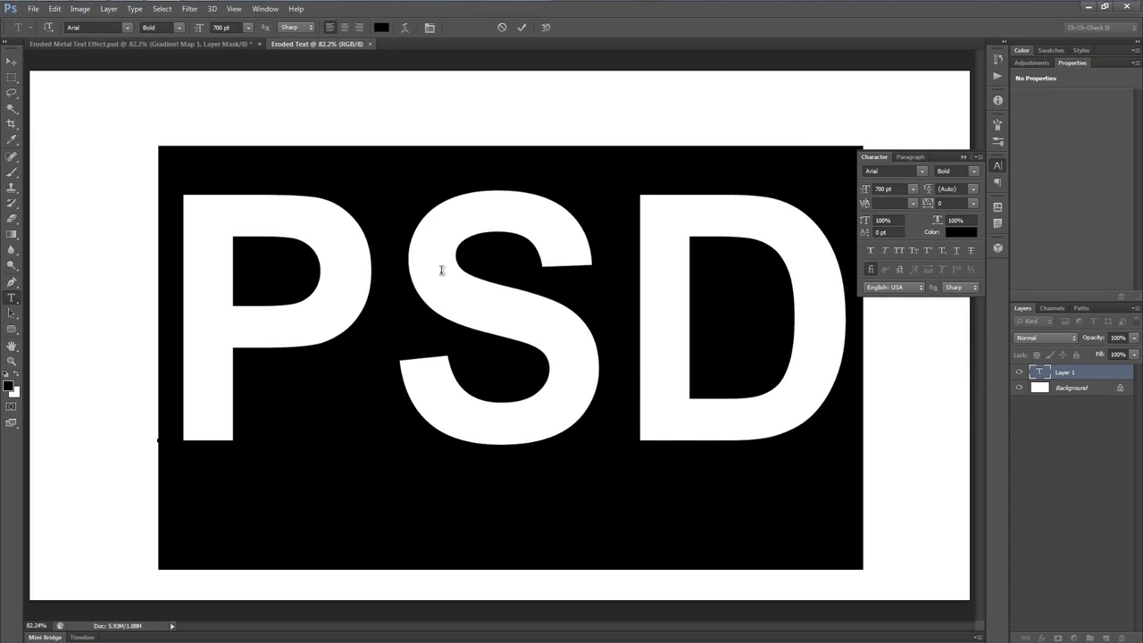
Step: Set the tracking of the PSD letters to -50 and commit the text
{"action": "left_click", "coordinate": [973, 207]}
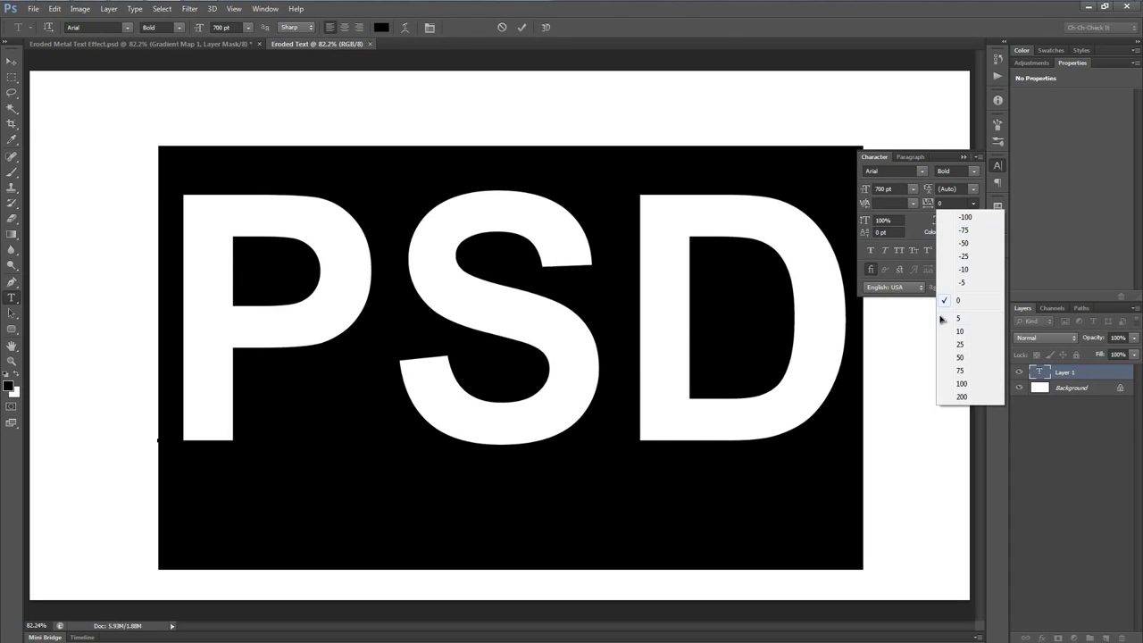
{"action": "left_click", "coordinate": [960, 251]}
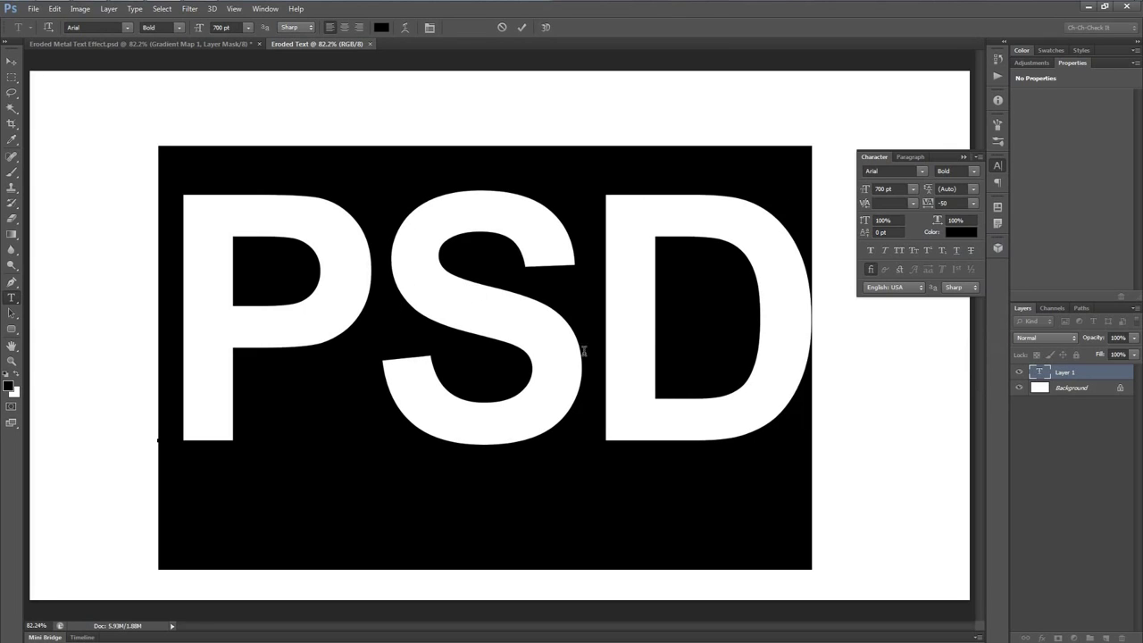
{"action": "left_click", "coordinate": [998, 167]}
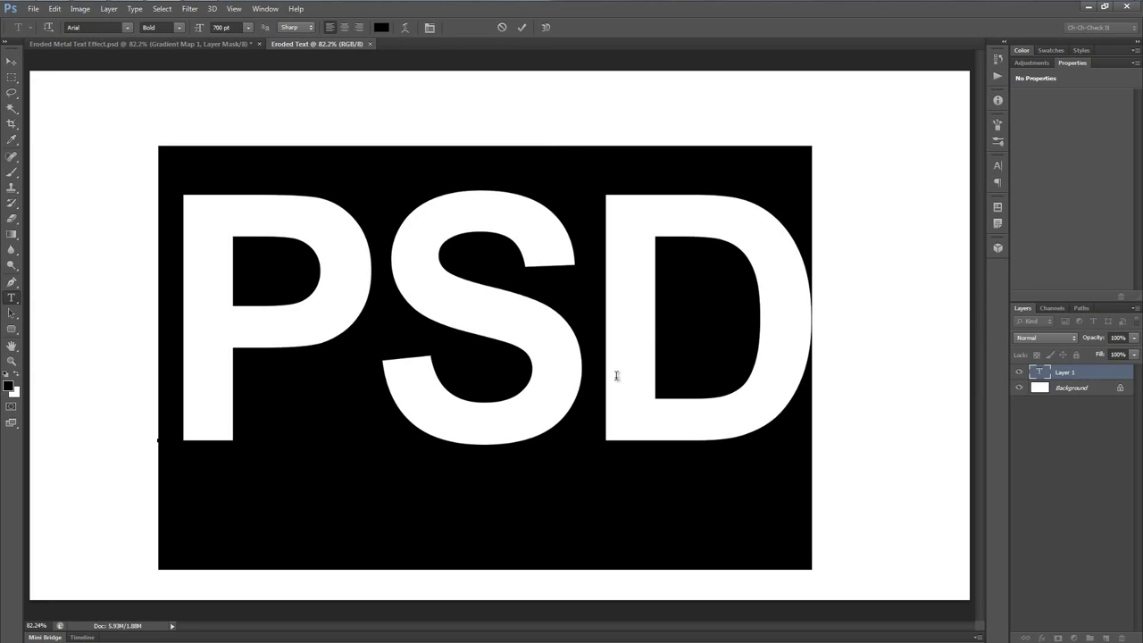
{"action": "left_click", "coordinate": [522, 27]}
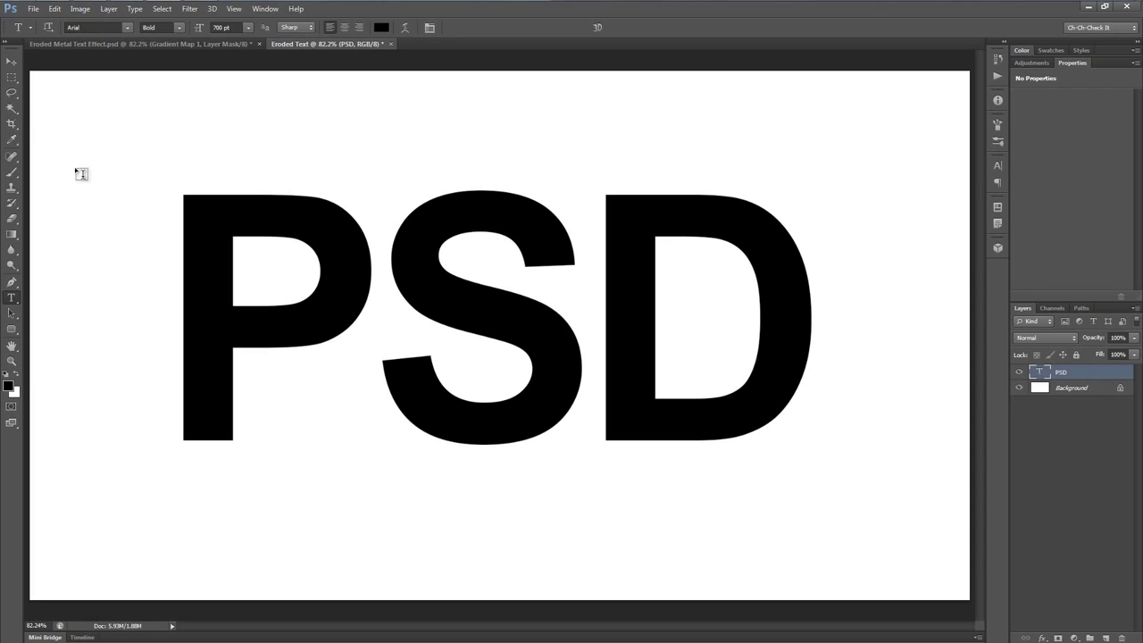
Step: Centre the PSD text layer horizontally and vertically on the whole canvas, and clear the selection
{"action": "left_click", "coordinate": [12, 62]}
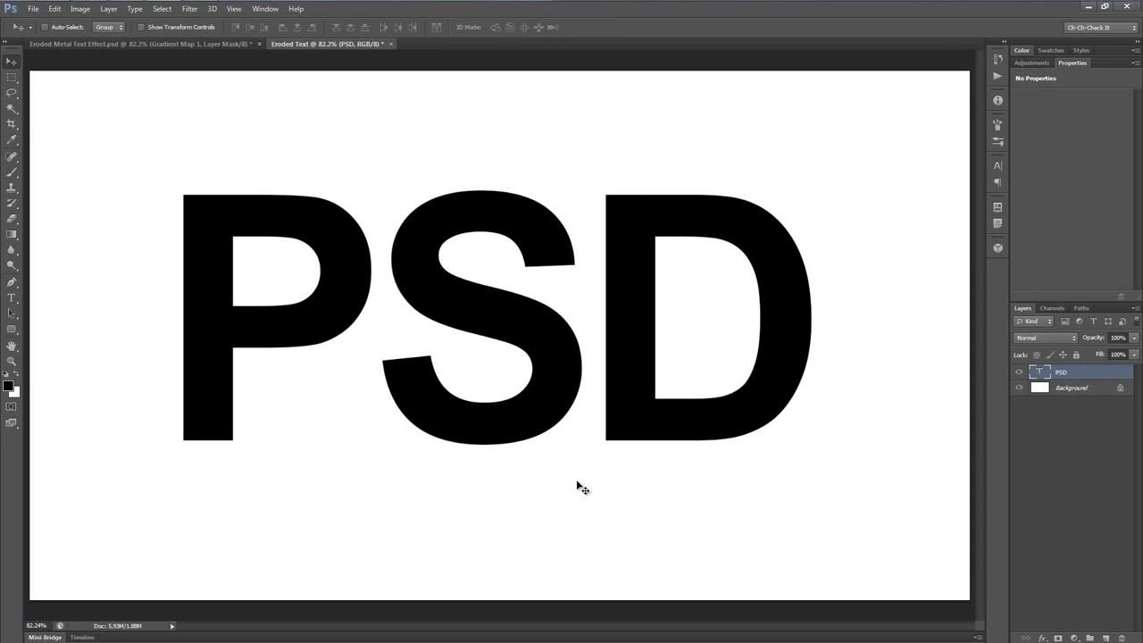
{"action": "key", "text": "ctrl+a"}
{"action": "left_click", "coordinate": [297, 27]}
{"action": "left_click", "coordinate": [299, 27]}
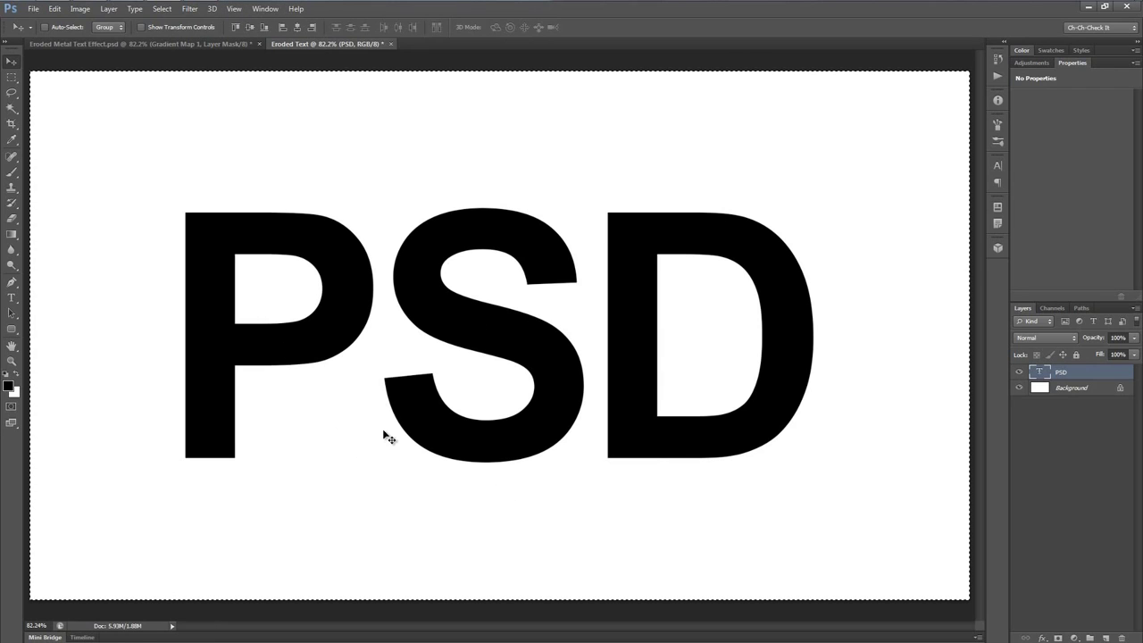
{"action": "key", "text": "ctrl+d"}
Step: Add a Pattern Overlay to the PSD text layer using the Holes pattern at 50% scale
{"action": "left_click", "coordinate": [1043, 637]}
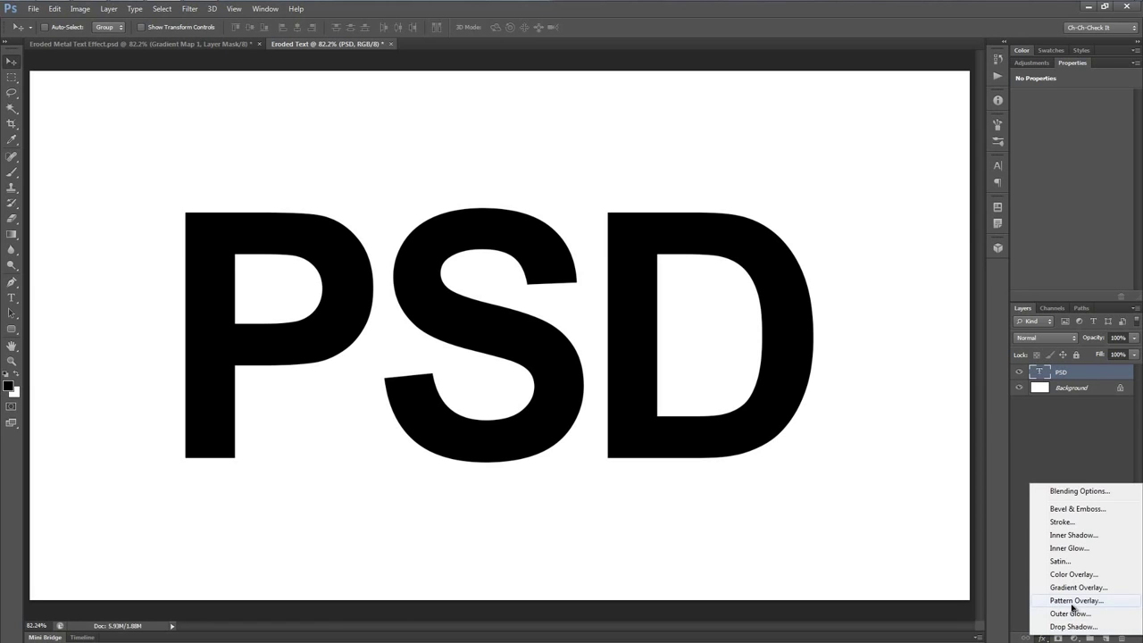
{"action": "left_click", "coordinate": [1070, 604]}
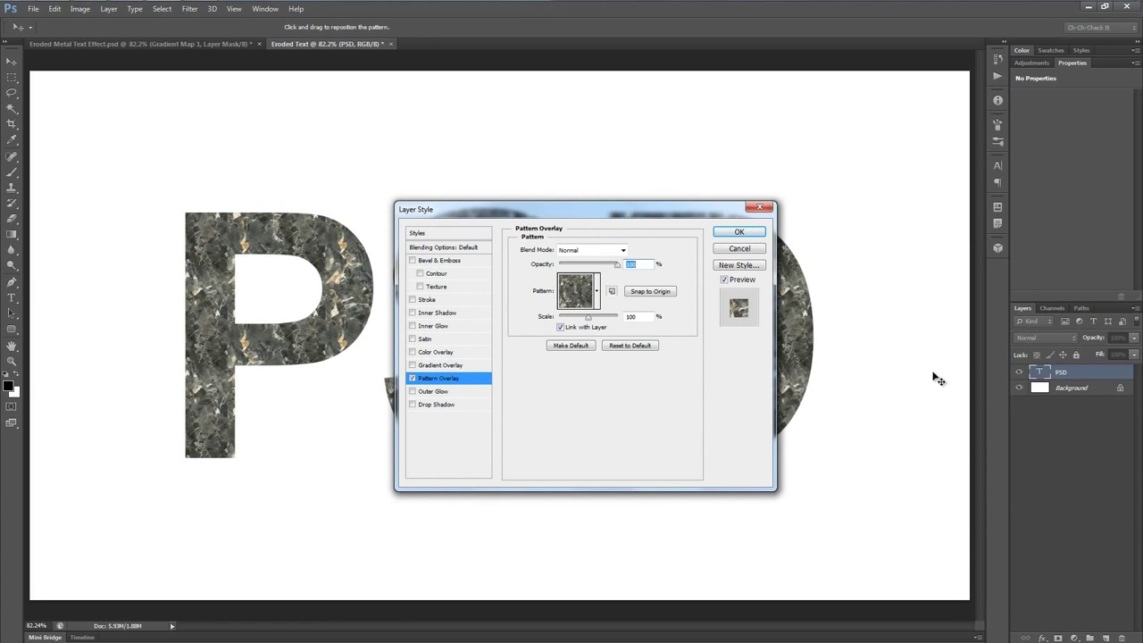
{"action": "left_click", "coordinate": [597, 291]}
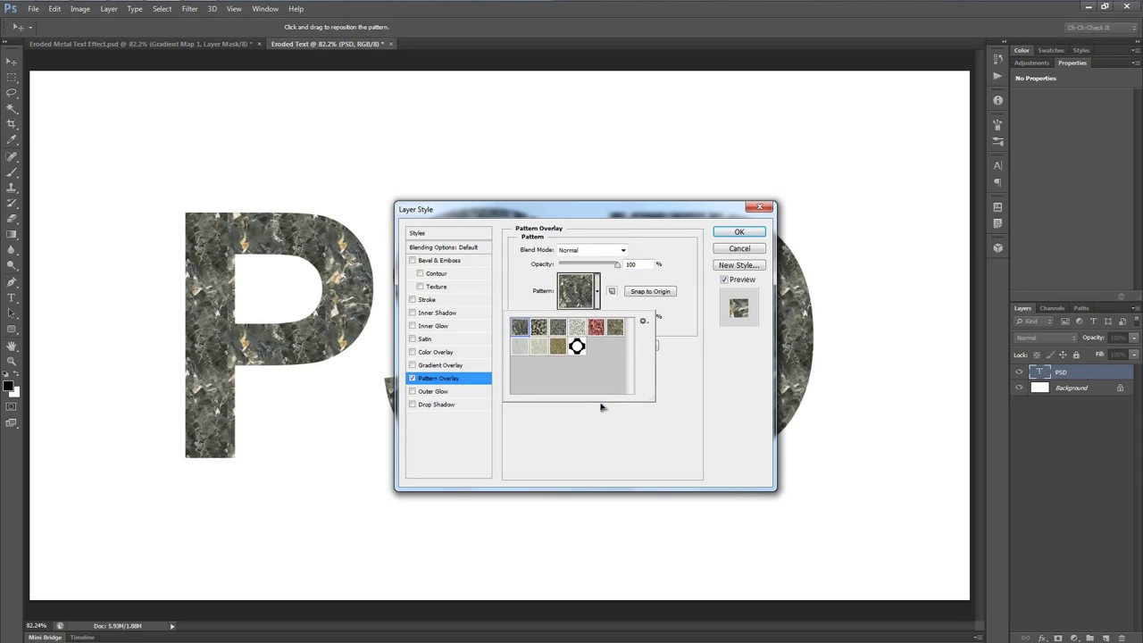
{"action": "left_click", "coordinate": [597, 291]}
{"action": "left_click", "coordinate": [598, 292]}
{"action": "left_click", "coordinate": [577, 348]}
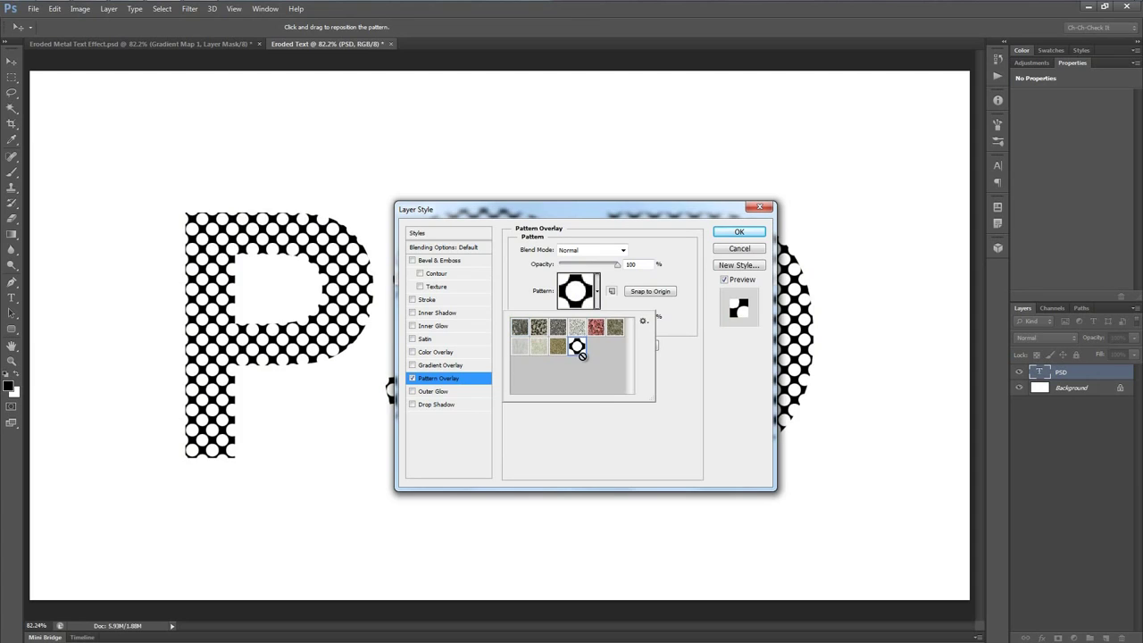
{"action": "left_click", "coordinate": [597, 295]}
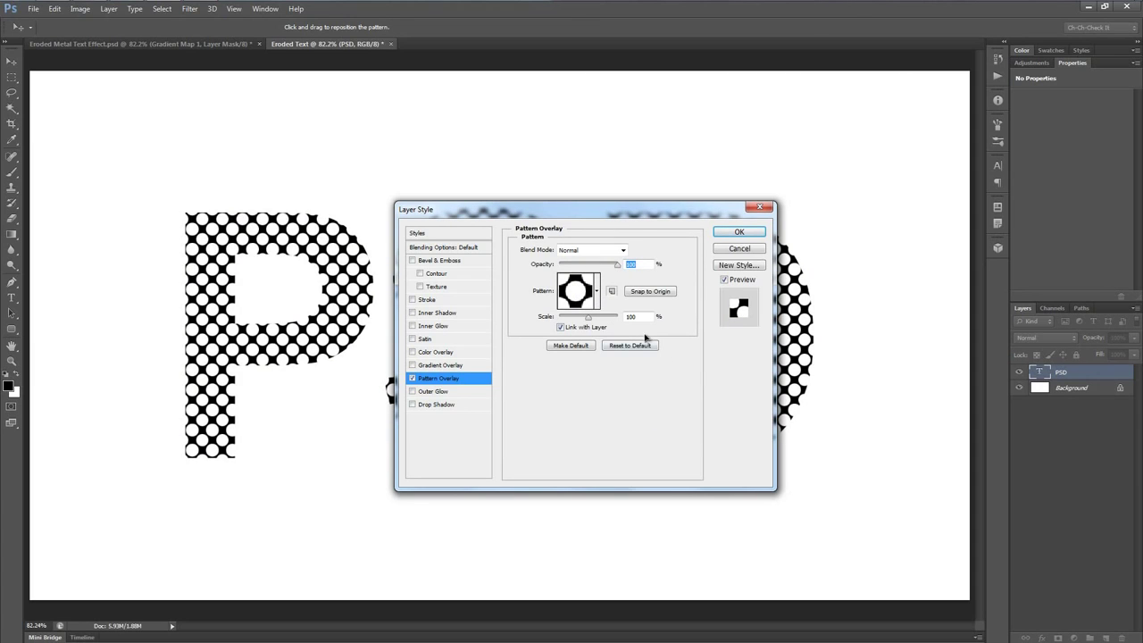
{"action": "left_click", "coordinate": [644, 317]}
{"action": "type", "text": "50"}
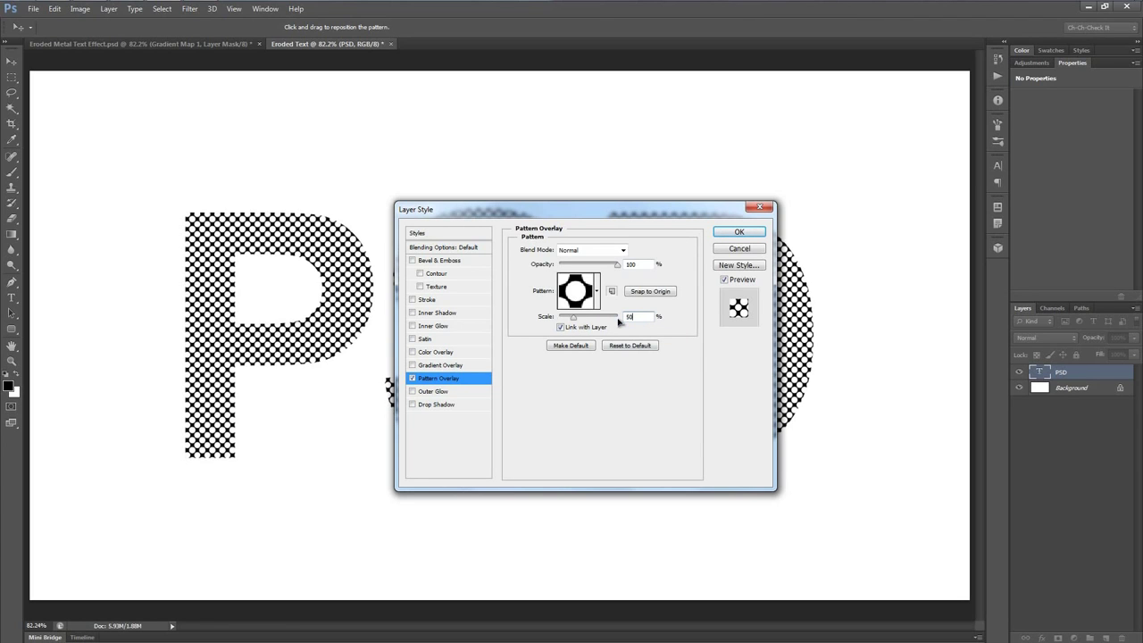
Step: Add a black 15 px Stroke positioned Inside to the PSD text layer and apply the layer style
{"action": "left_click_drag", "start_coordinate": [612, 216], "coordinate": [591, 185]}
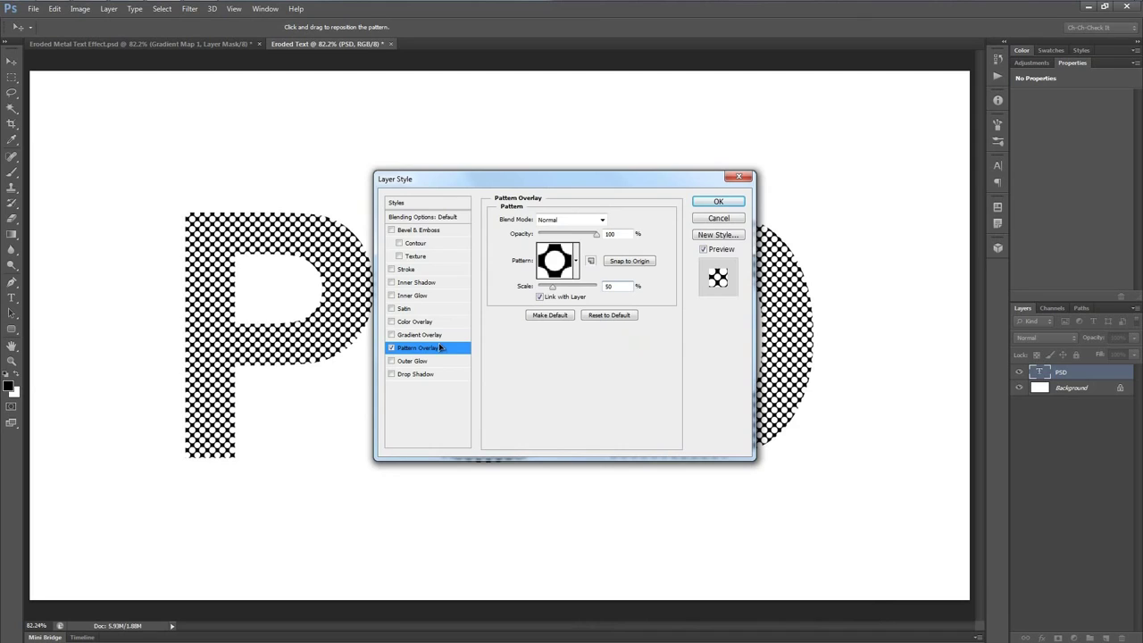
{"action": "left_click", "coordinate": [418, 271]}
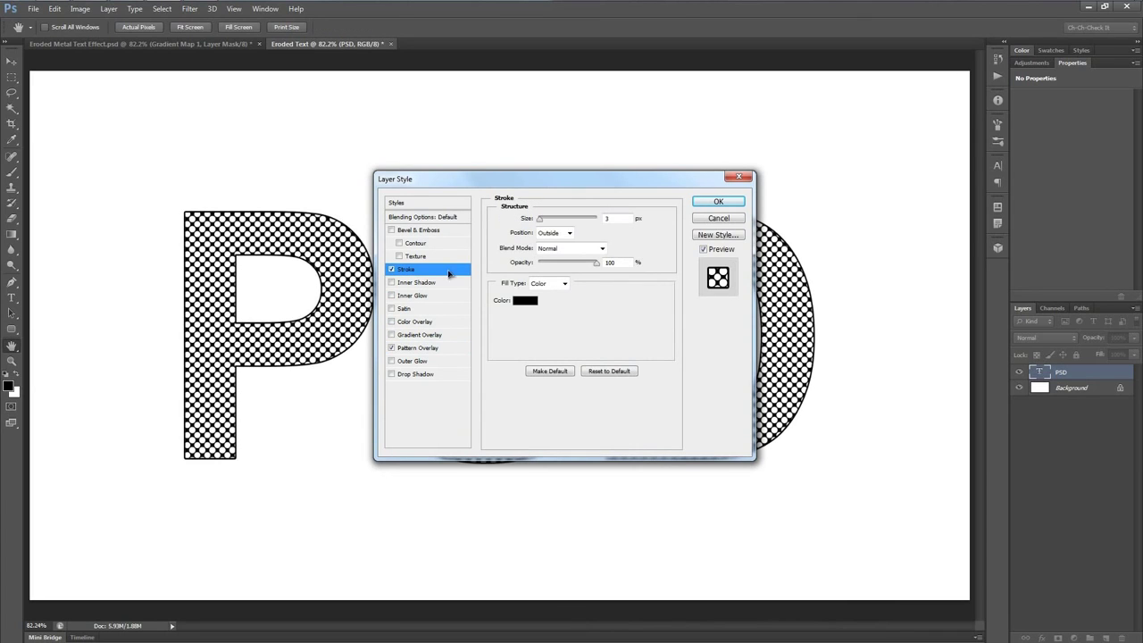
{"action": "left_click", "coordinate": [560, 233]}
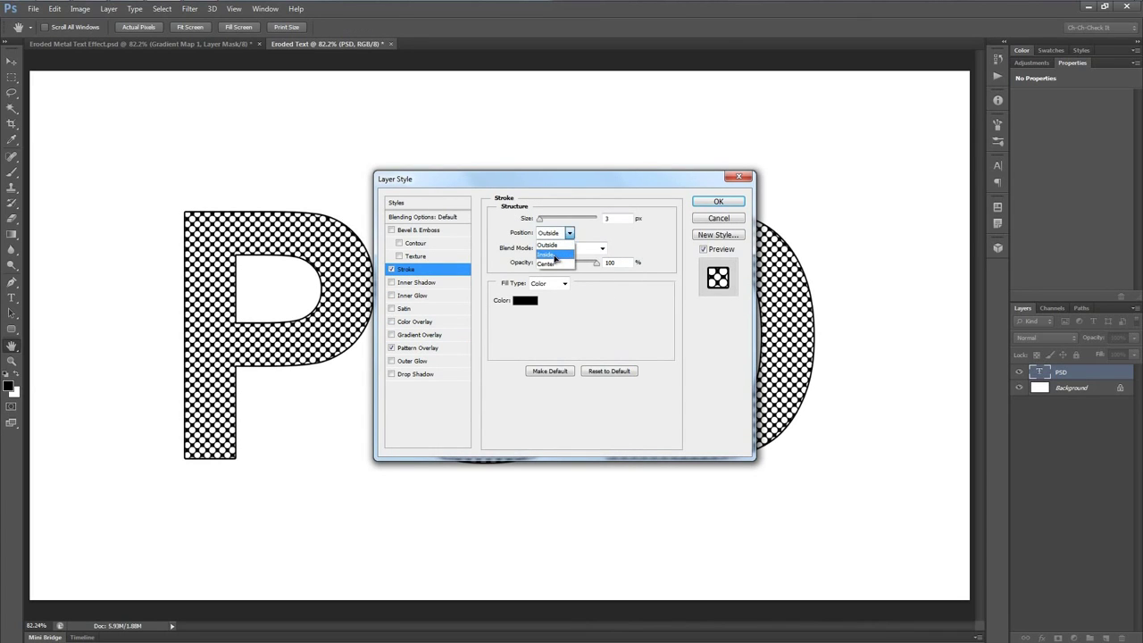
{"action": "left_click", "coordinate": [556, 253]}
{"action": "left_click_drag", "start_coordinate": [623, 219], "coordinate": [594, 222]}
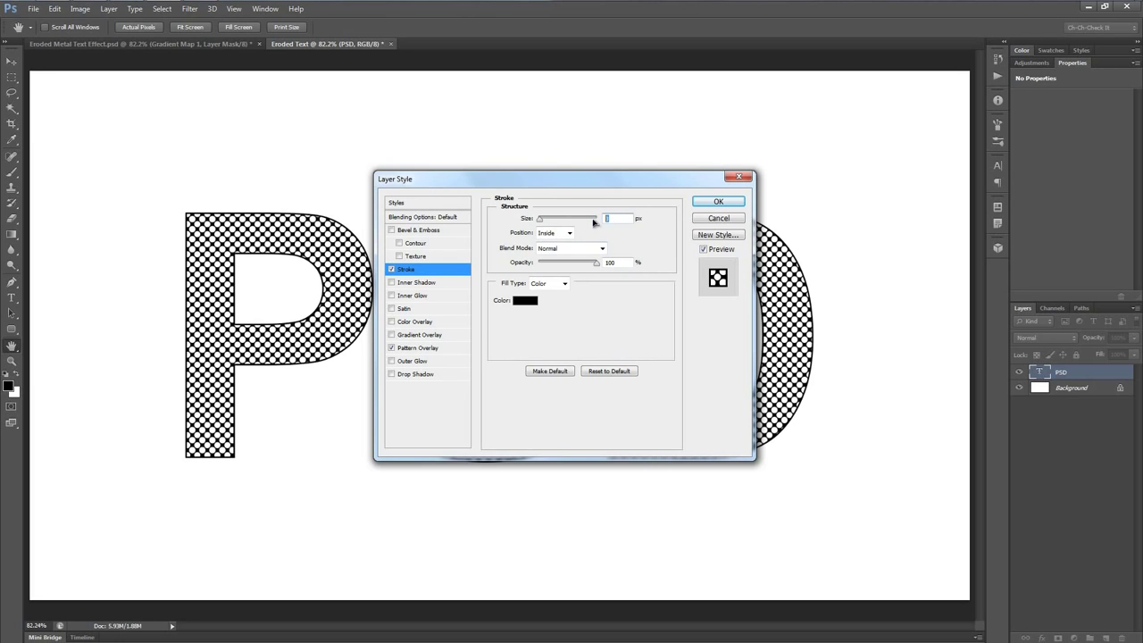
{"action": "type", "text": "15"}
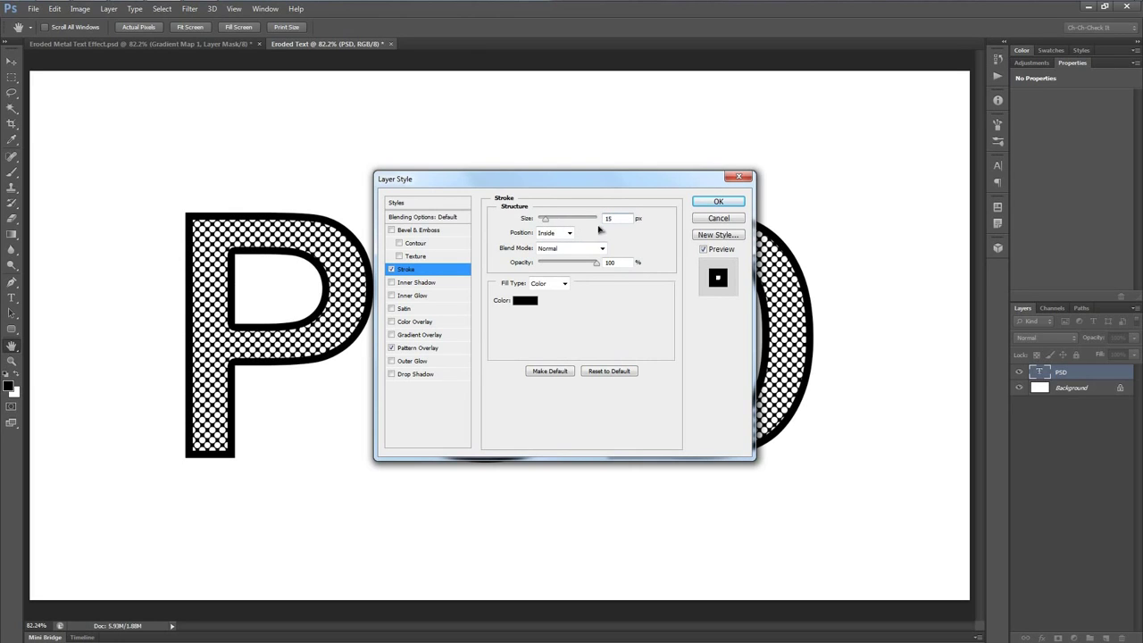
{"action": "left_click_drag", "start_coordinate": [572, 185], "coordinate": [609, 202]}
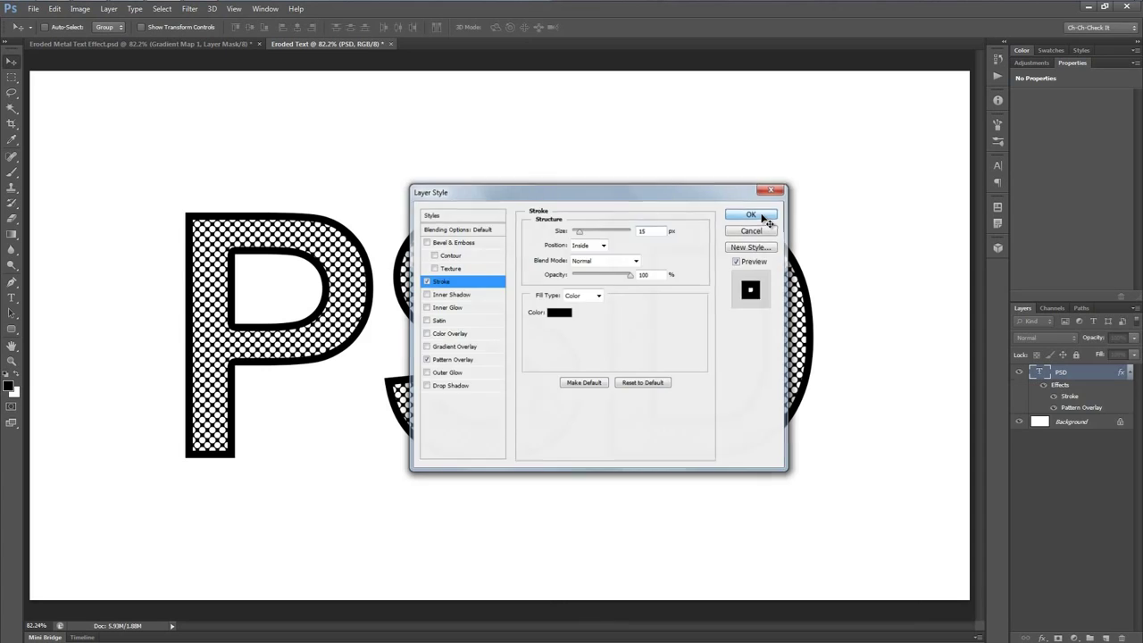
{"action": "left_click", "coordinate": [752, 216]}
Step: Collapse the effects list of the PSD text layer and duplicate the layer
{"action": "left_click", "coordinate": [1129, 372]}
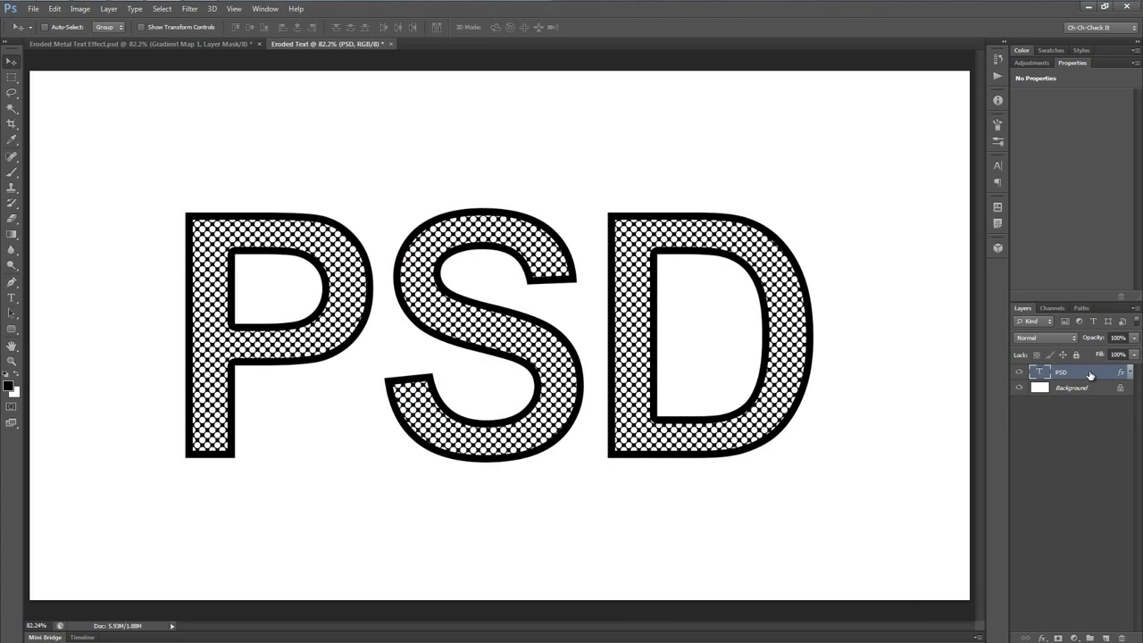
{"action": "key", "text": "ctrl+j"}
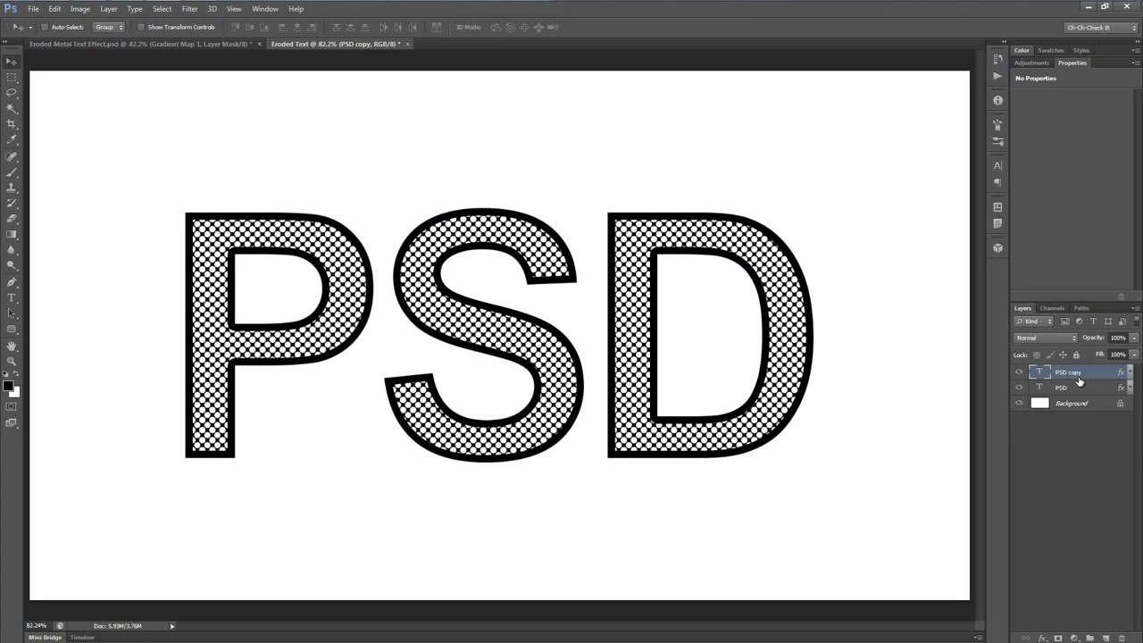
Step: Rasterize the layer style of the PSD copy layer and invert the layer's colours
{"action": "right_click", "coordinate": [1072, 379]}
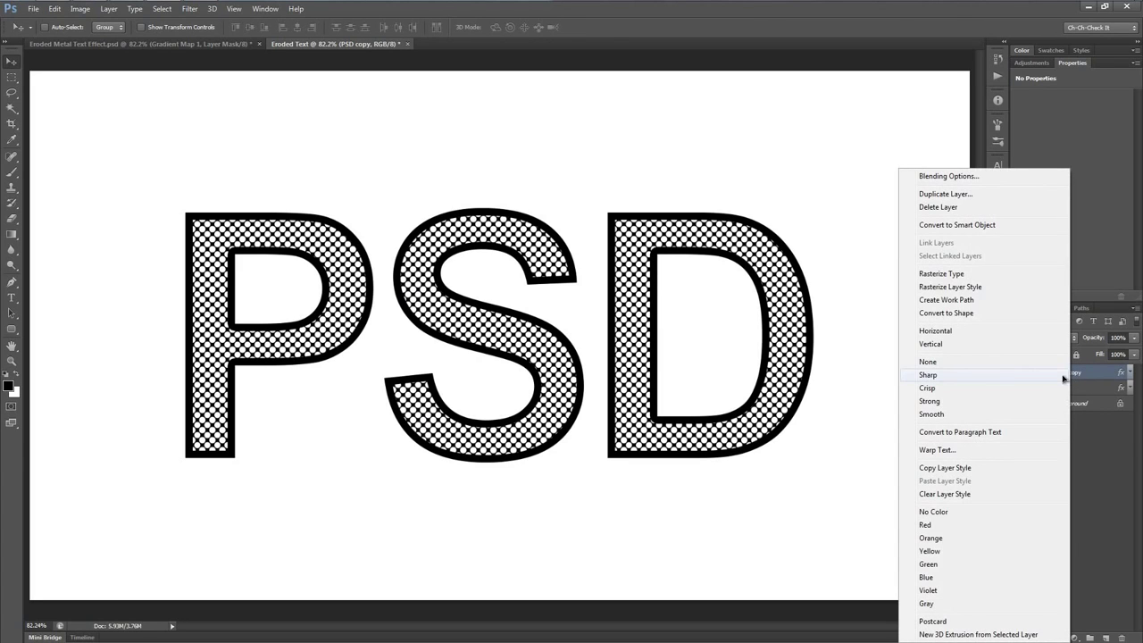
{"action": "left_click", "coordinate": [950, 287]}
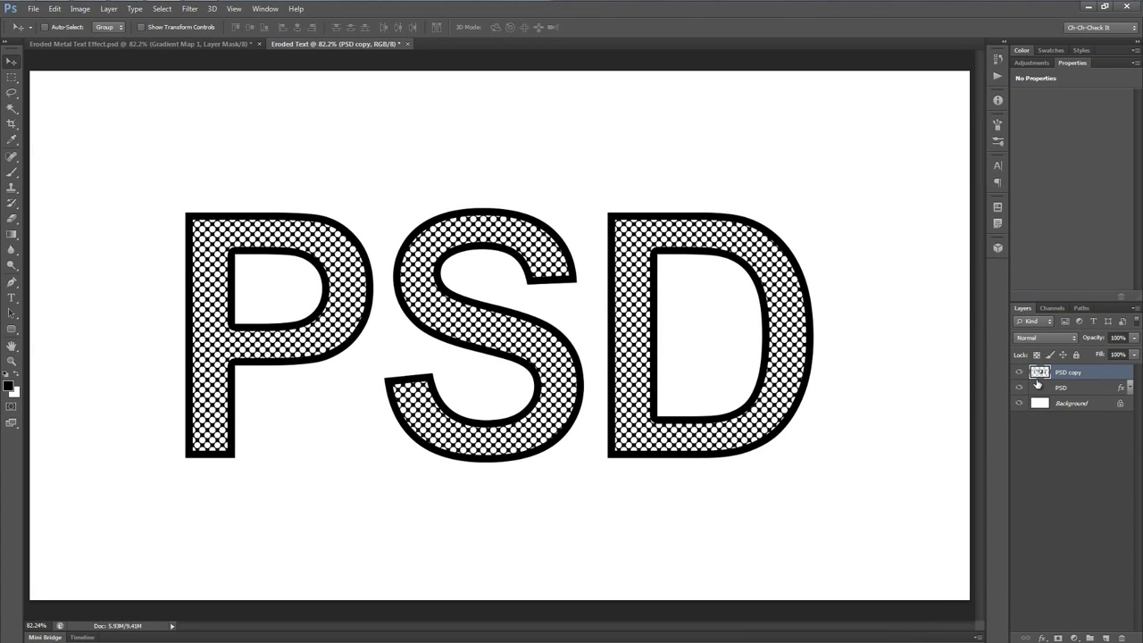
{"action": "left_click", "coordinate": [1037, 383], "text": "alt"}
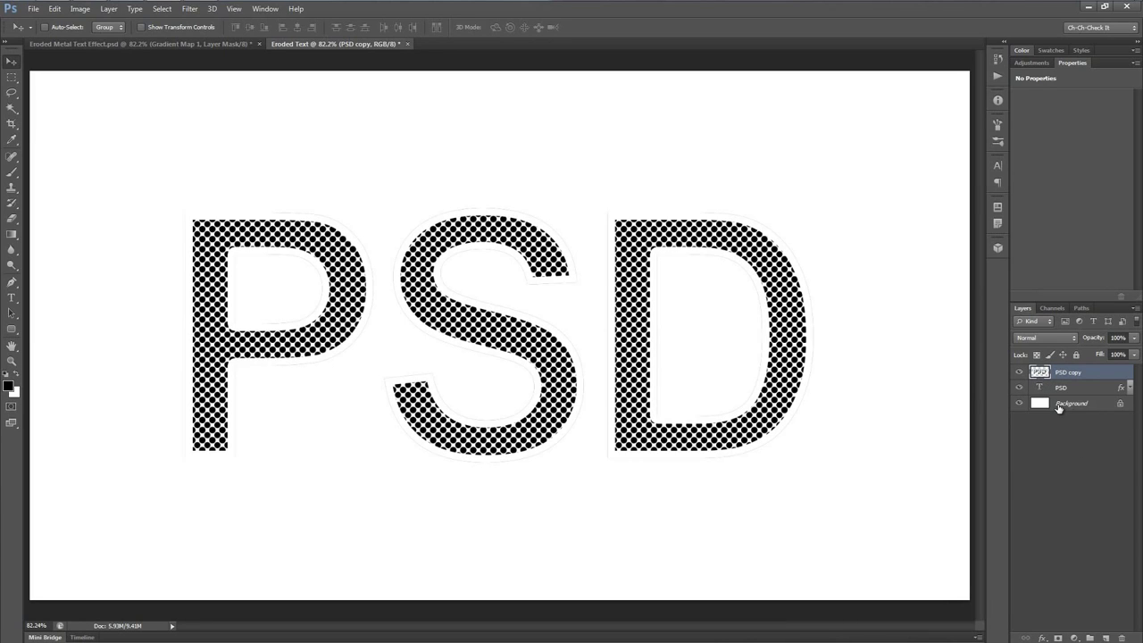
Step: Fill the Background layer with the black foreground colour
{"action": "left_click", "coordinate": [1087, 405]}
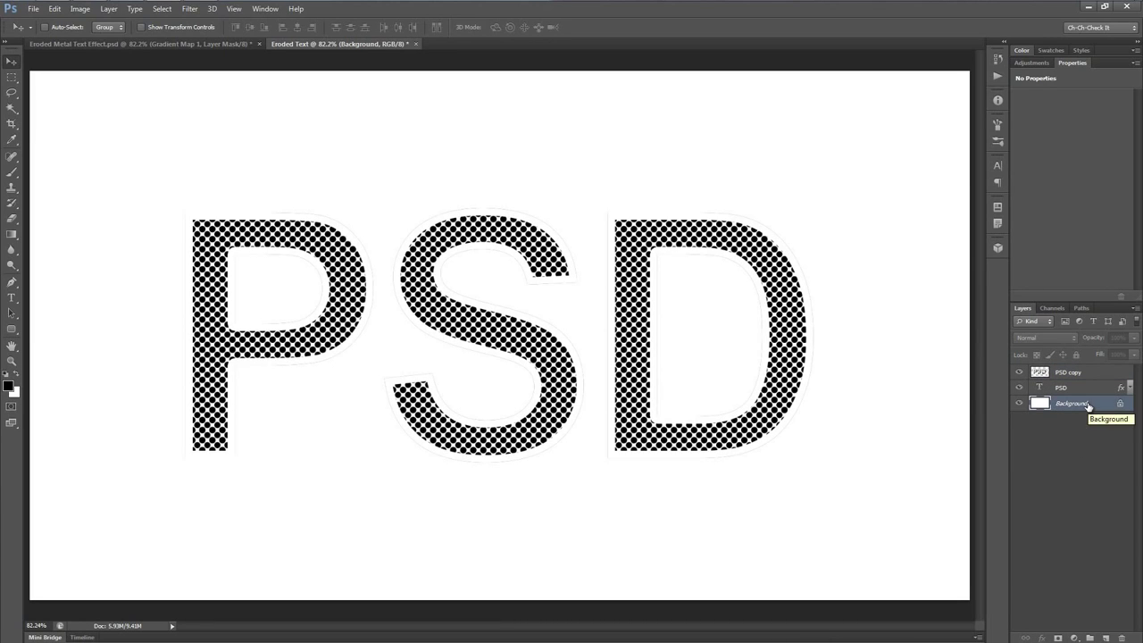
{"action": "key", "text": "alt+BackSpace"}
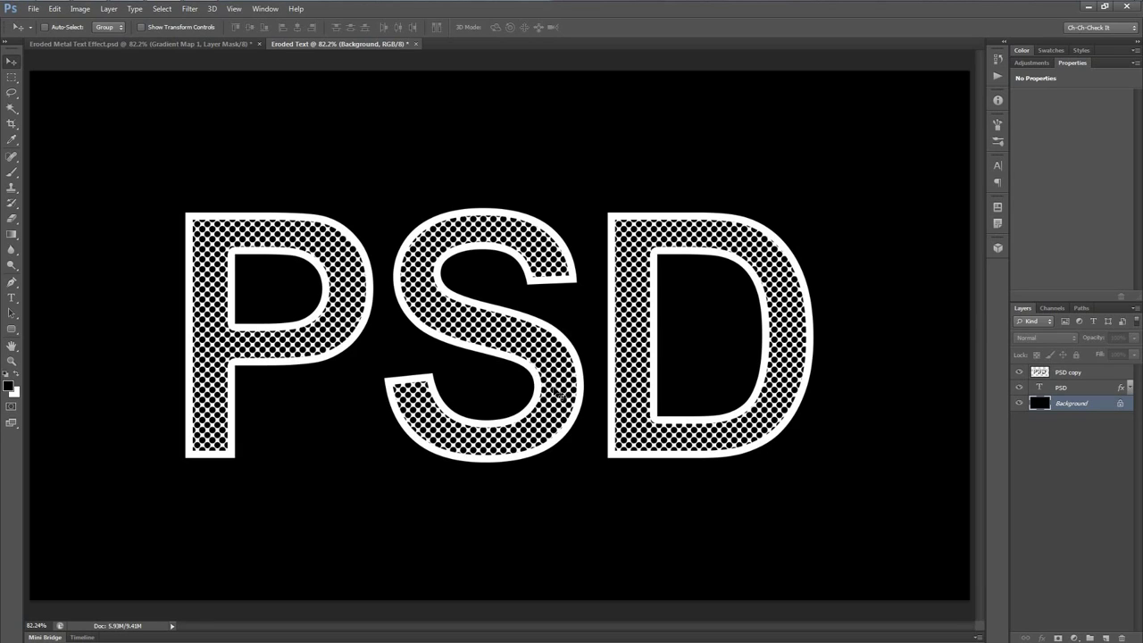
Step: Load the RGB composite's luminosity as a selection and create a new alpha channel named Text With Holes
{"action": "left_click", "coordinate": [1054, 308]}
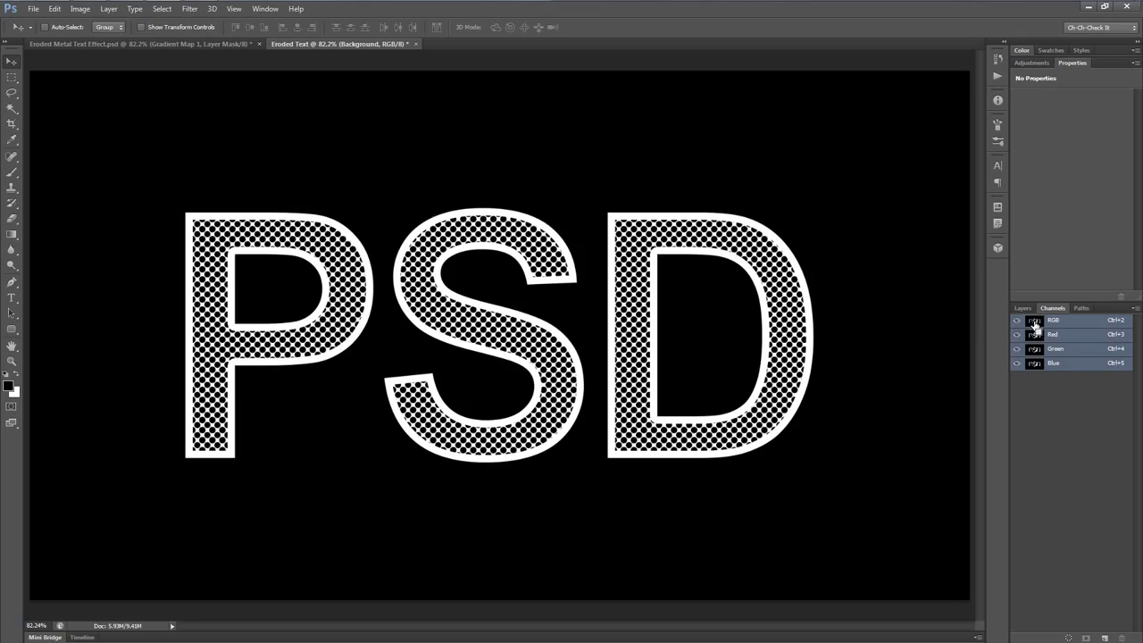
{"action": "key", "text": "ctrl+1"}
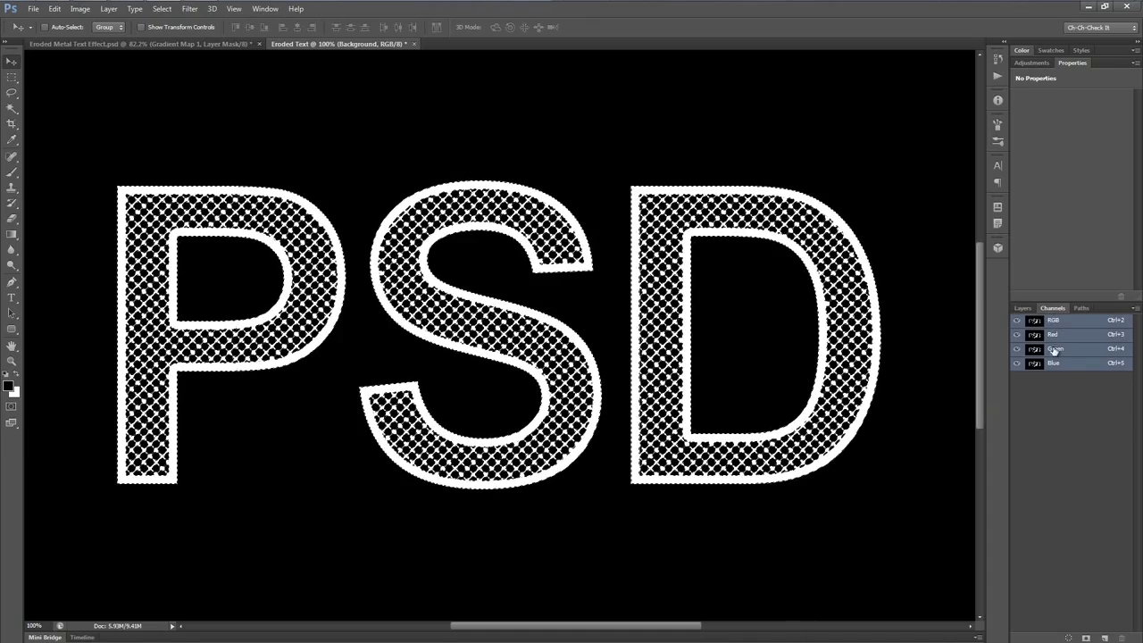
{"action": "left_click", "coordinate": [1105, 637]}
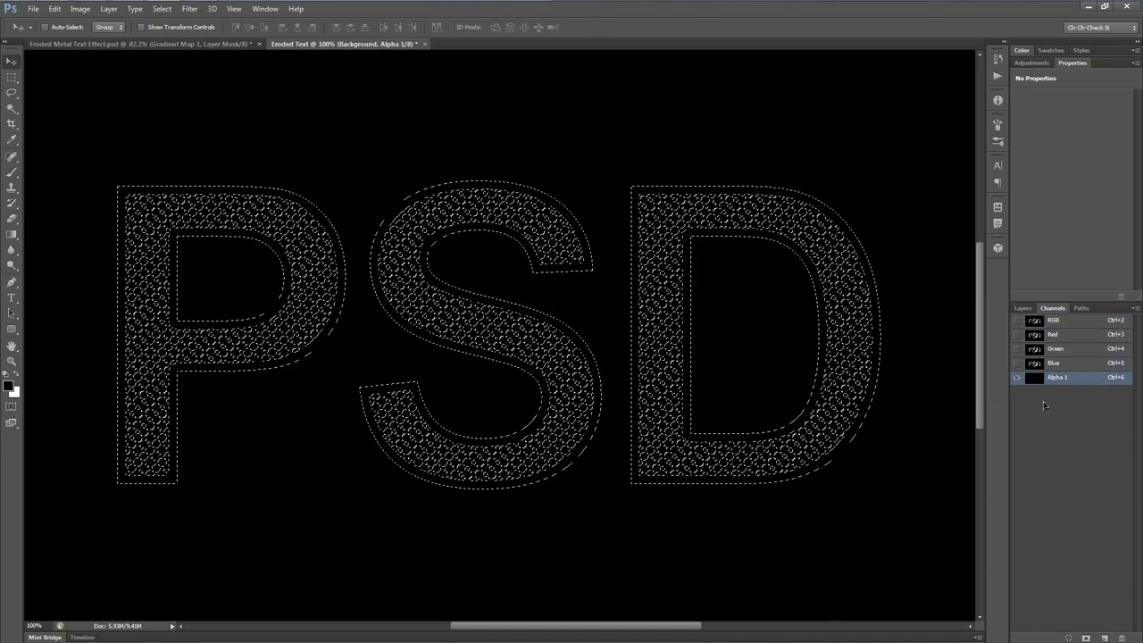
{"action": "double_click", "coordinate": [1058, 377]}
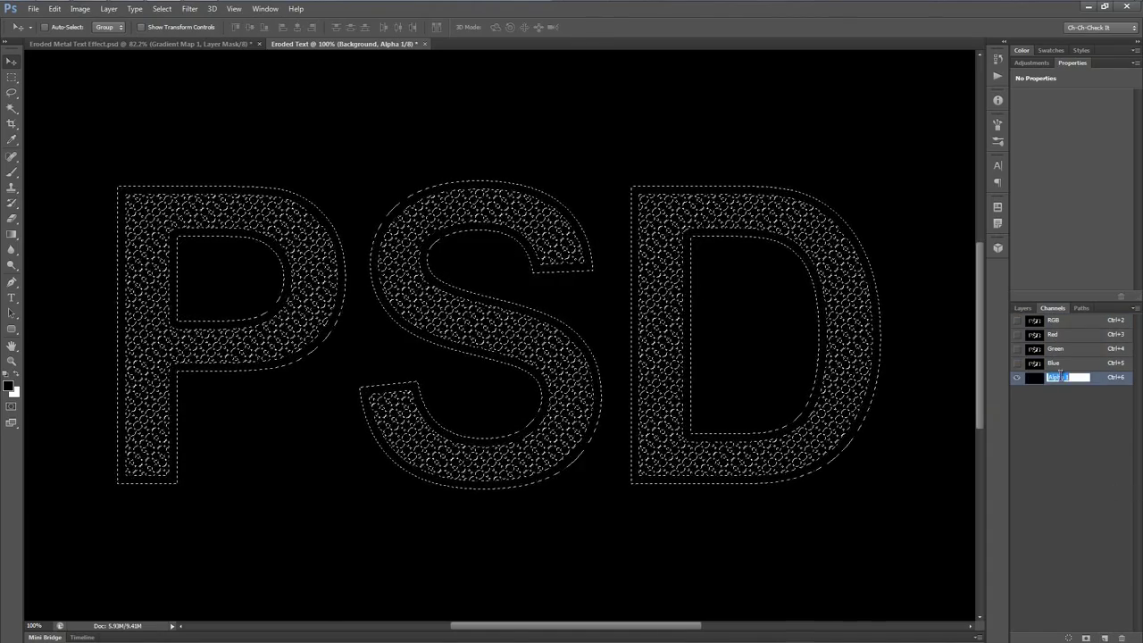
{"action": "type", "text": "Text With Holes"}
{"action": "key", "text": "Return"}
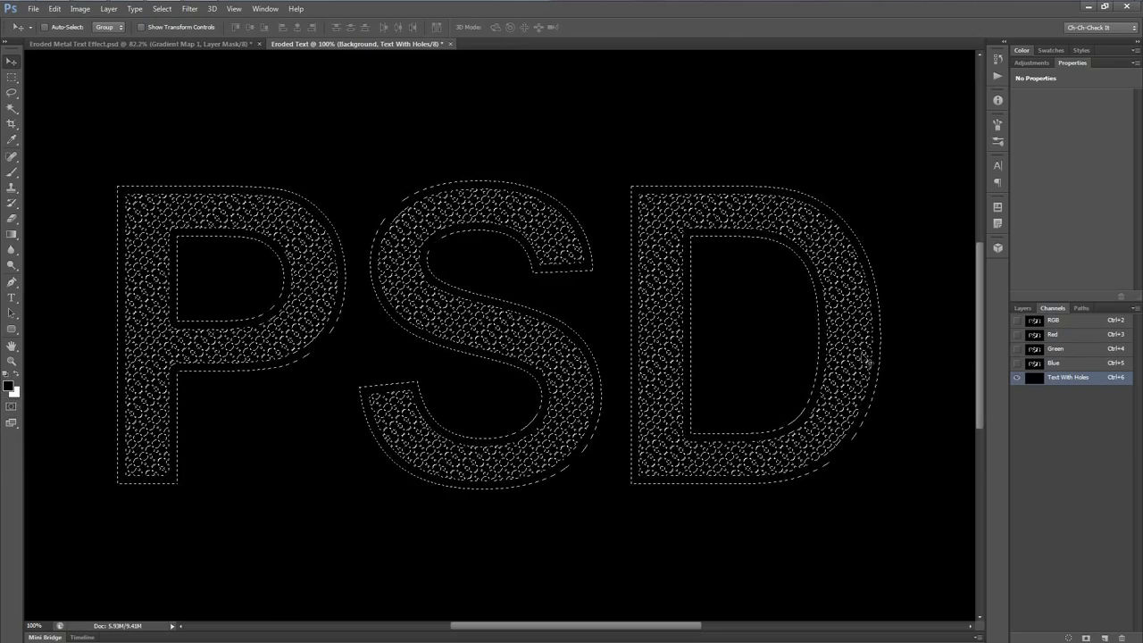
Step: Fill the selection with white in the Text With Holes channel, deselect, and reactivate the RGB composite
{"action": "key", "text": "ctrl+BackSpace"}
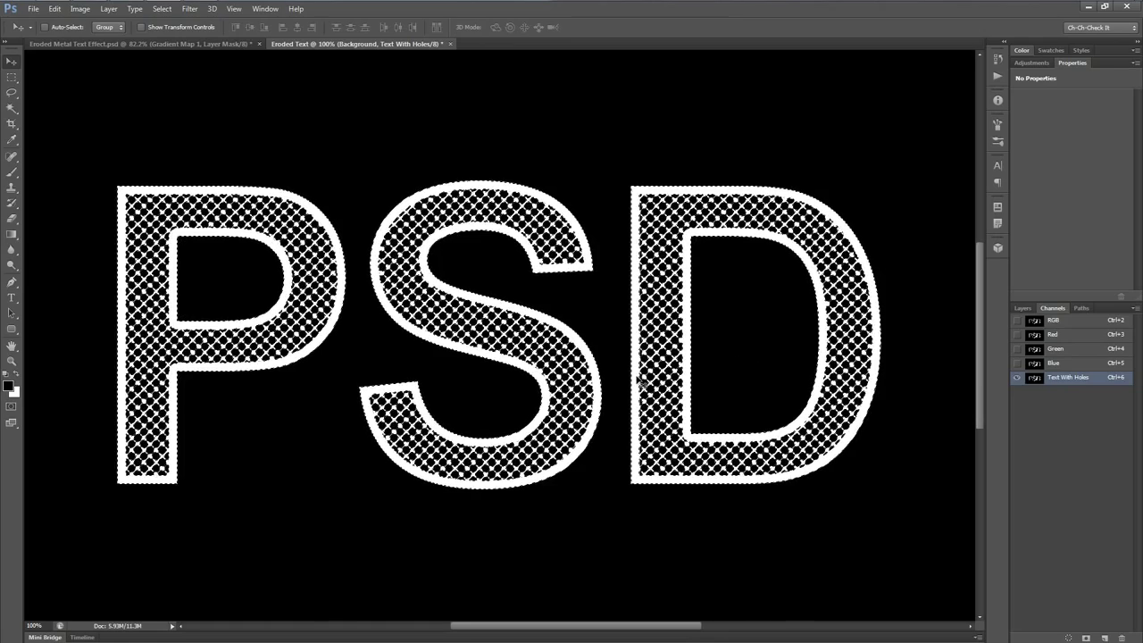
{"action": "key", "text": "ctrl+d"}
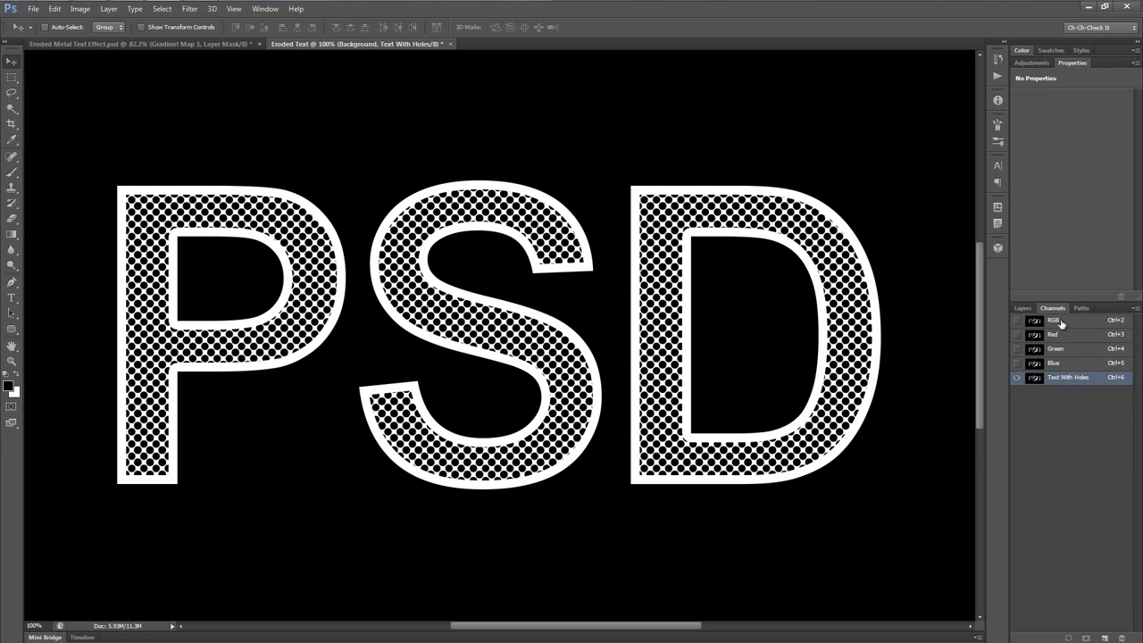
{"action": "left_click", "coordinate": [1061, 324]}
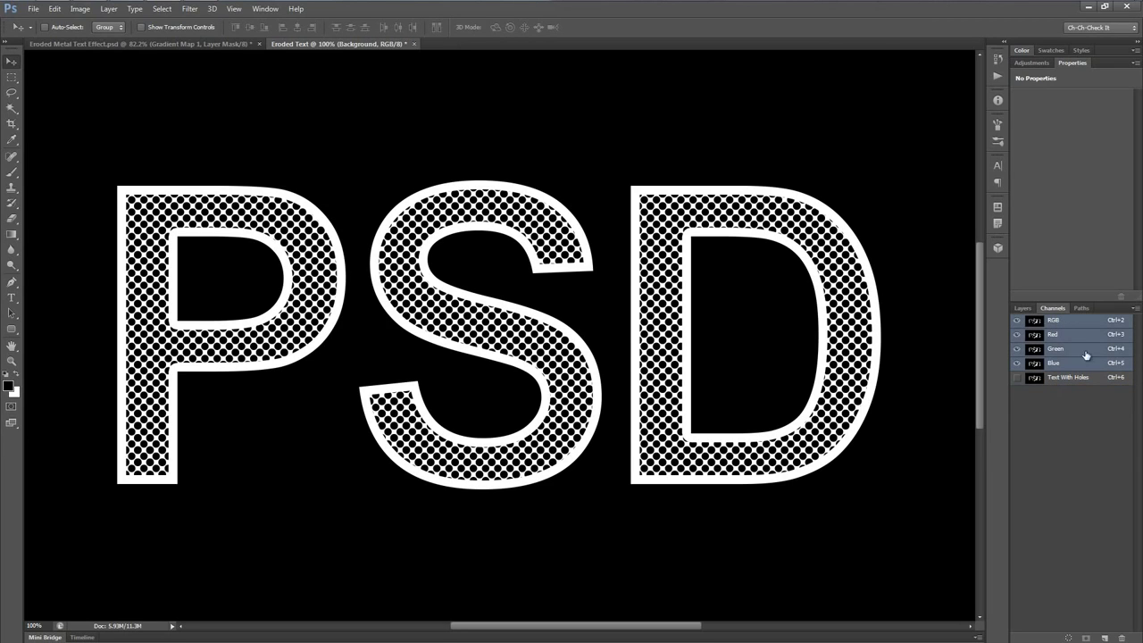
Step: Delete the rasterized PSD copy layer, keeping the original text layer
{"action": "left_click", "coordinate": [1023, 308]}
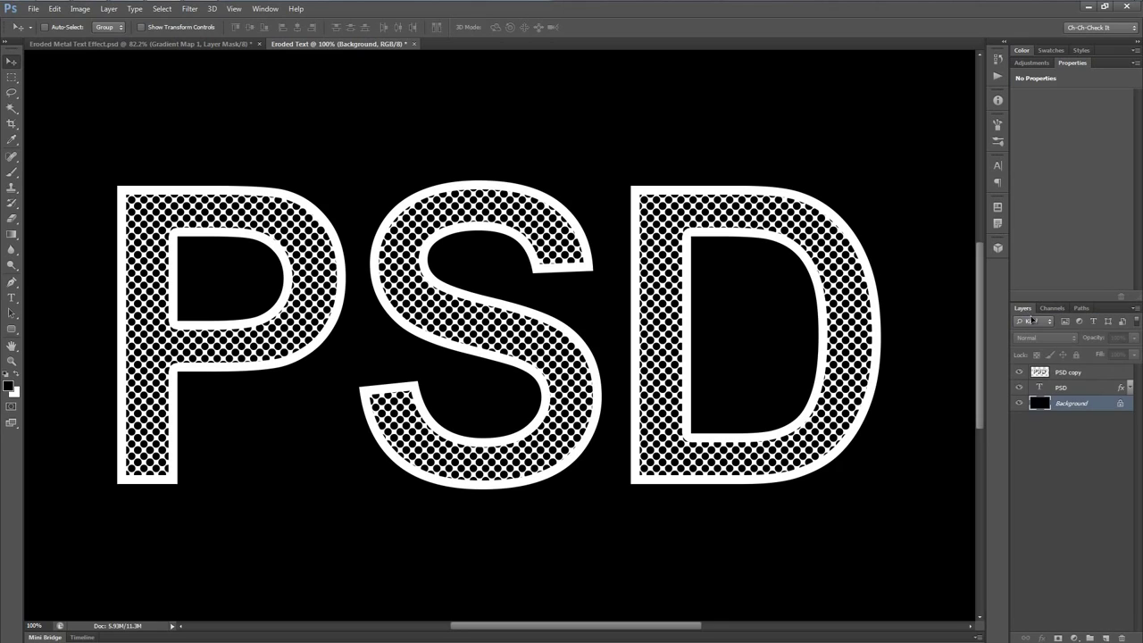
{"action": "left_click_drag", "start_coordinate": [1063, 375], "coordinate": [1123, 635]}
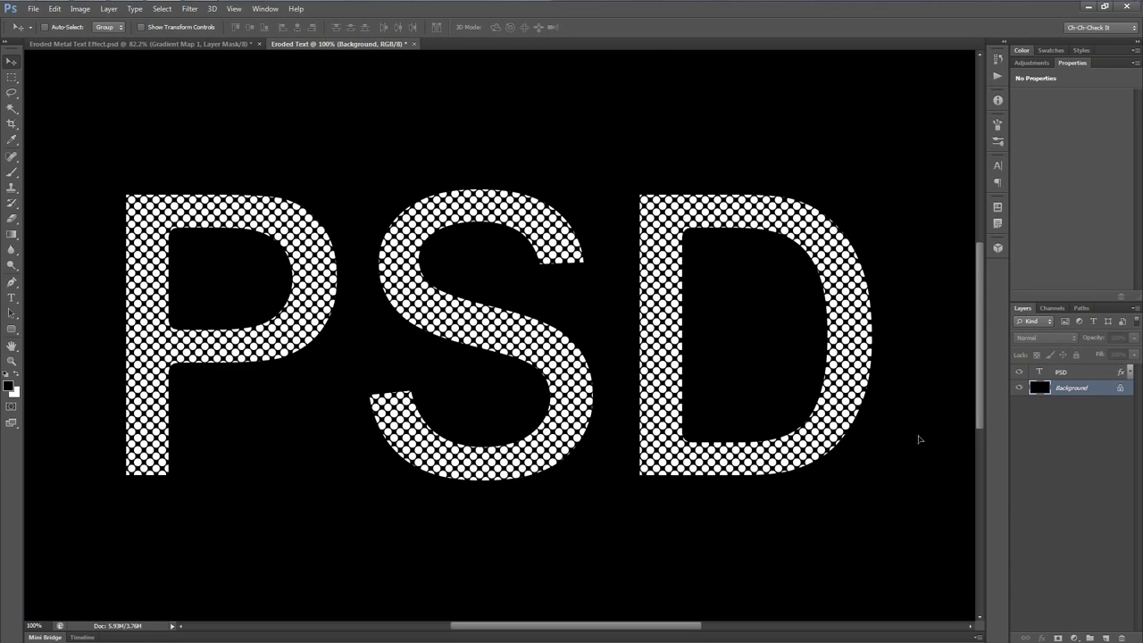
Step: Load the RGB luminosity of the remaining text as a selection and create a new alpha channel named Holes
{"action": "left_click", "coordinate": [1059, 309]}
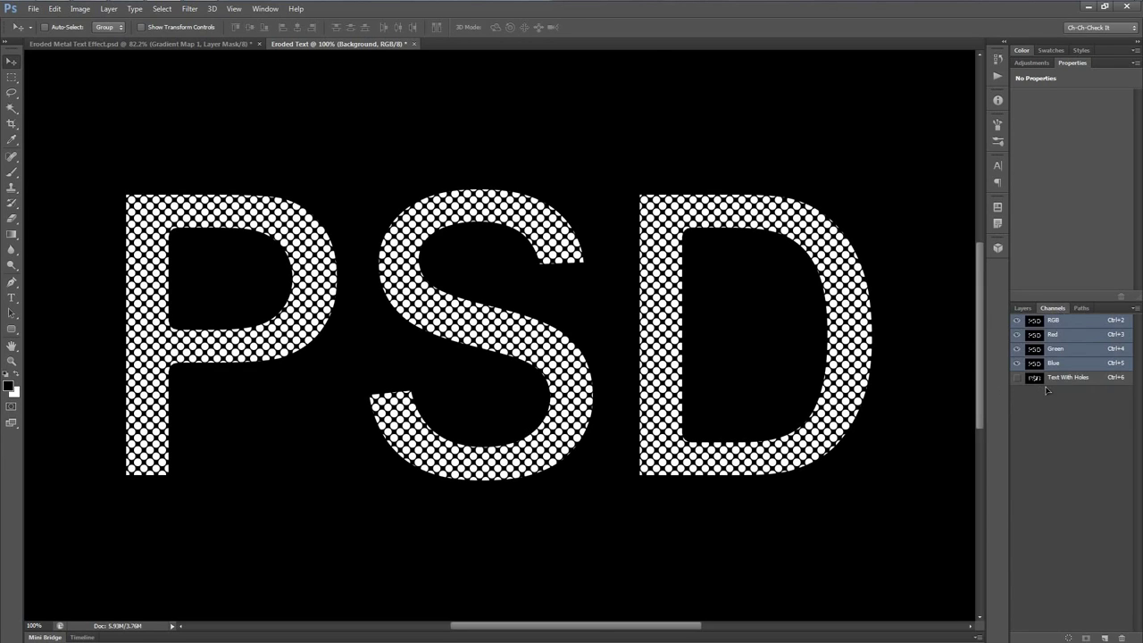
{"action": "left_click", "coordinate": [1035, 322], "text": "ctrl"}
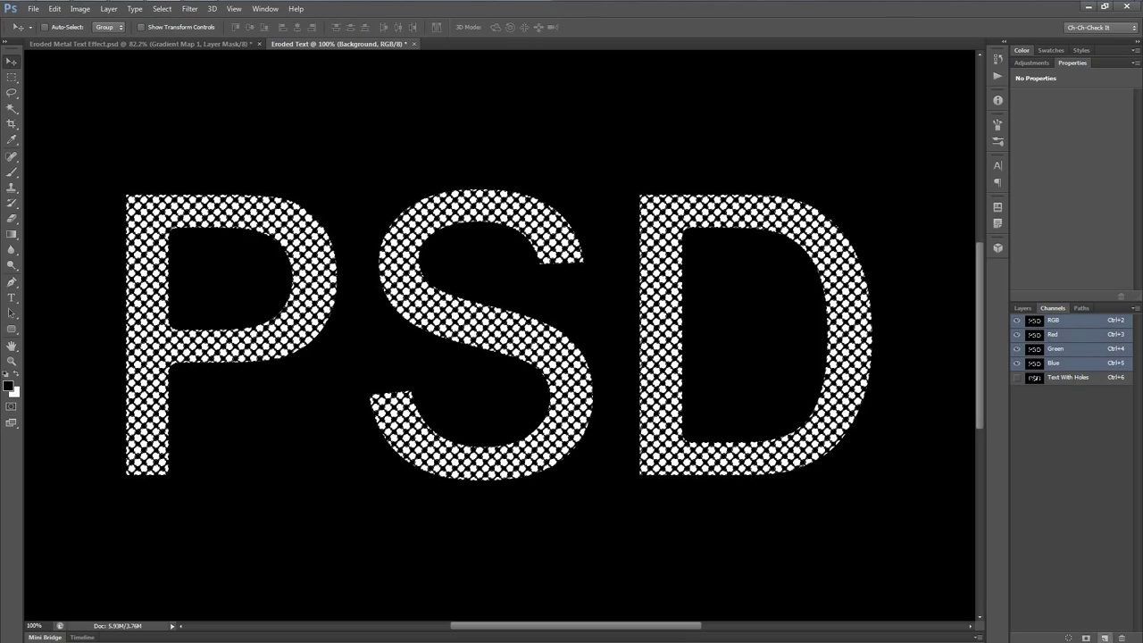
{"action": "left_click", "coordinate": [1105, 637]}
{"action": "double_click", "coordinate": [1058, 392]}
{"action": "type", "text": "Holes"}
{"action": "key", "text": "Return"}
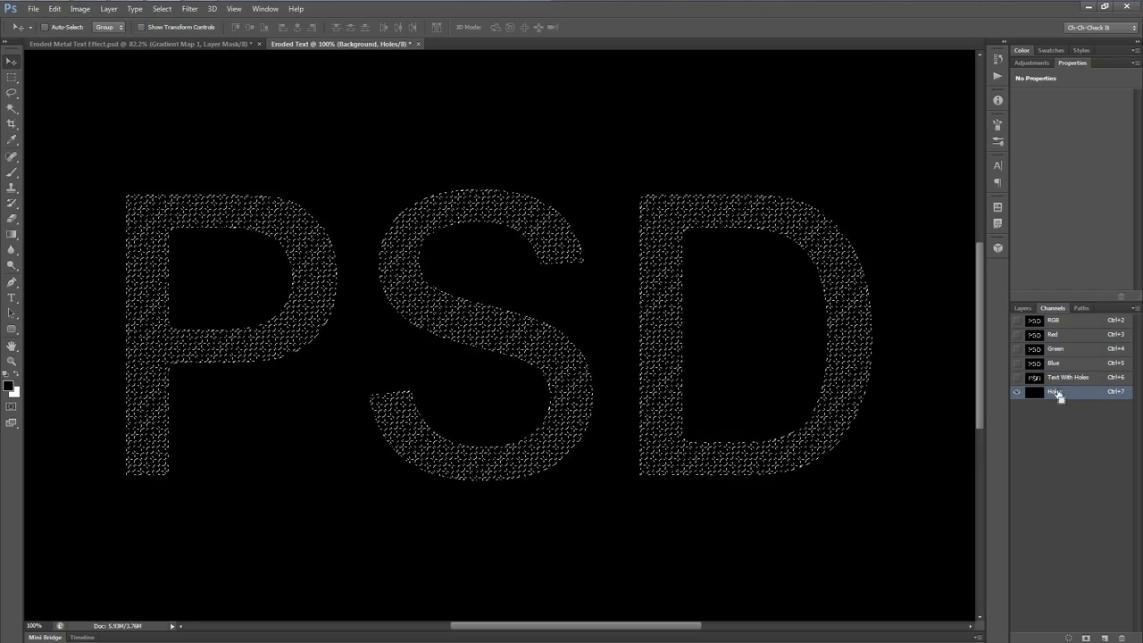
Step: Fill the selection with white in the Holes channel, deselect, and reactivate the RGB composite
{"action": "key", "text": "ctrl+BackSpace"}
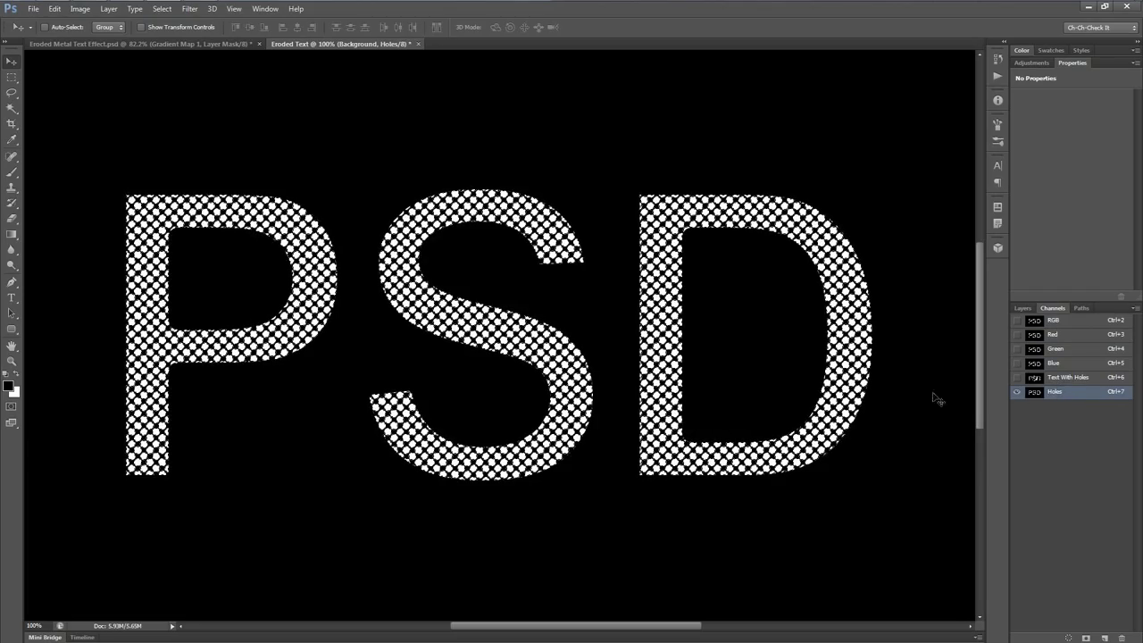
{"action": "key", "text": "ctrl+d"}
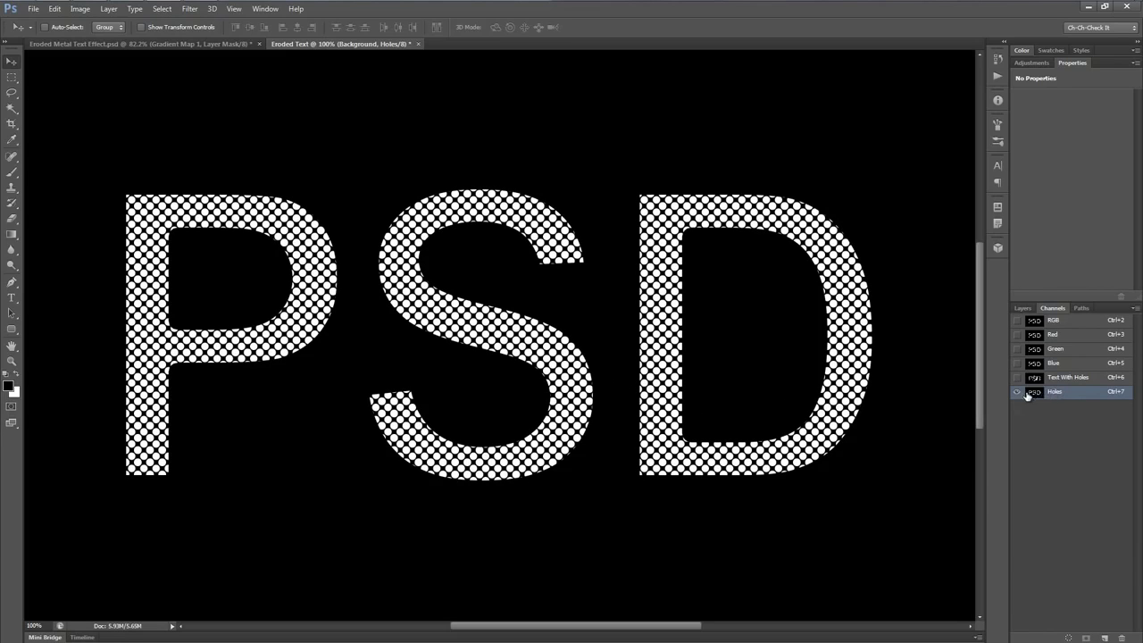
{"action": "left_click", "coordinate": [1050, 322]}
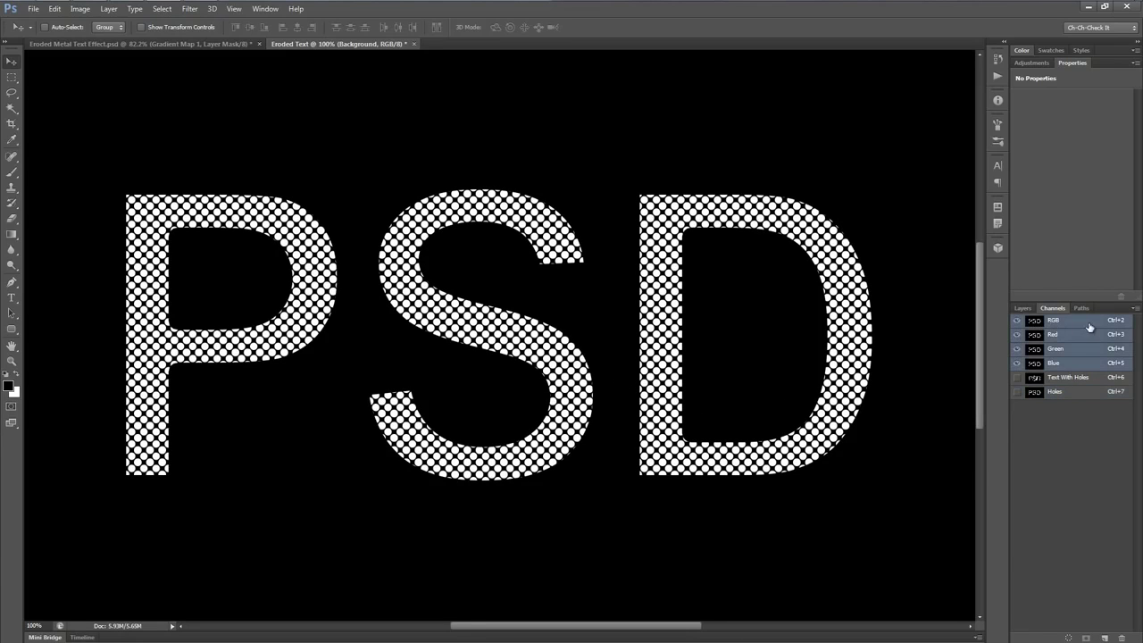
Step: Set the text colour of the PSD text layer to white (ffffff)
{"action": "left_click", "coordinate": [1022, 308]}
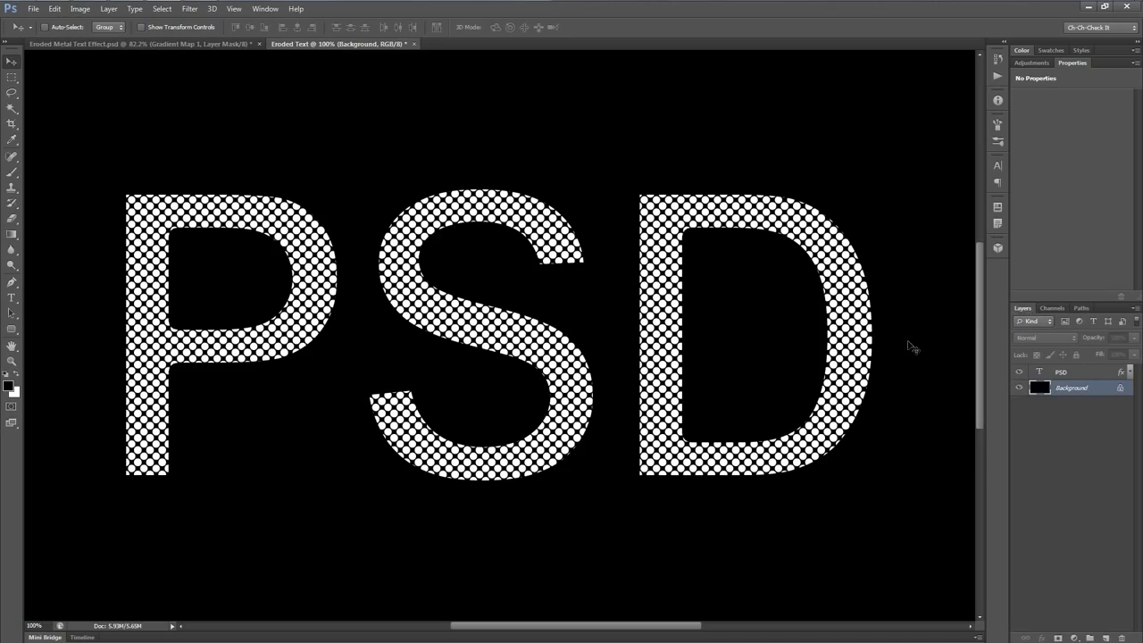
{"action": "left_click", "coordinate": [1057, 377]}
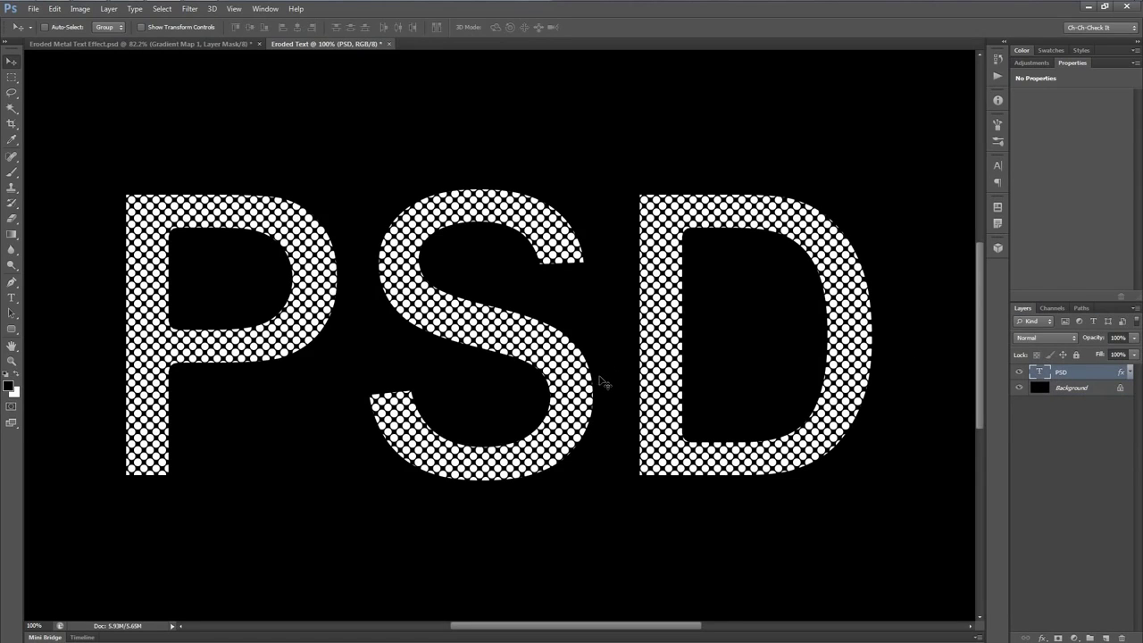
{"action": "key", "text": "t"}
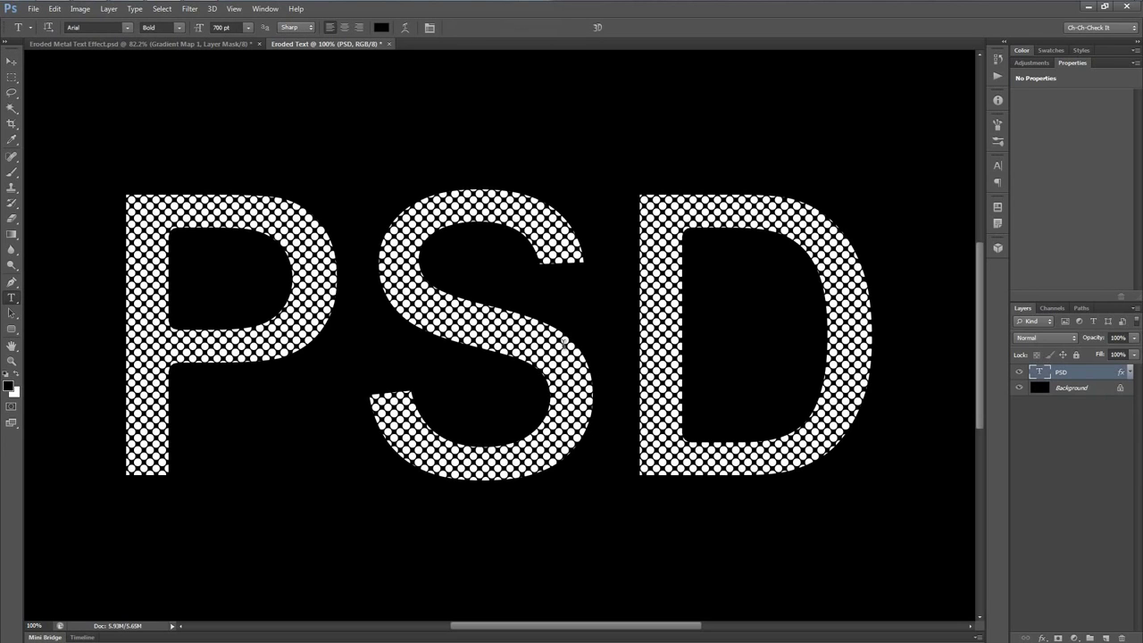
{"action": "left_click", "coordinate": [382, 27]}
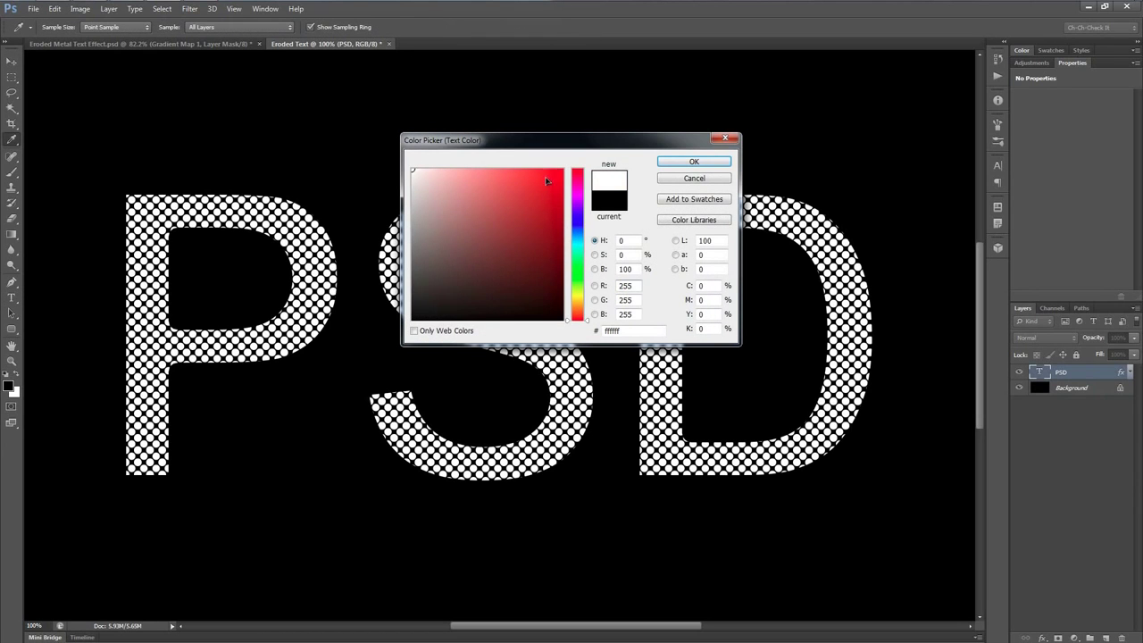
{"action": "left_click", "coordinate": [710, 162]}
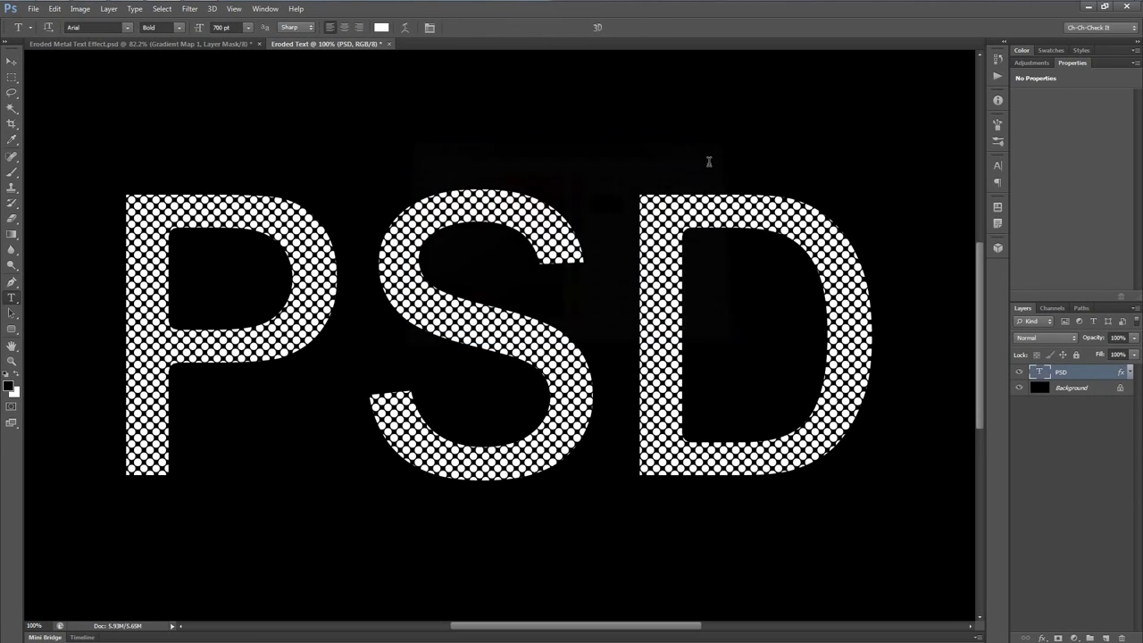
Step: Remove the Pattern Overlay effect from the PSD text layer and collapse its effects list
{"action": "left_click", "coordinate": [1130, 371]}
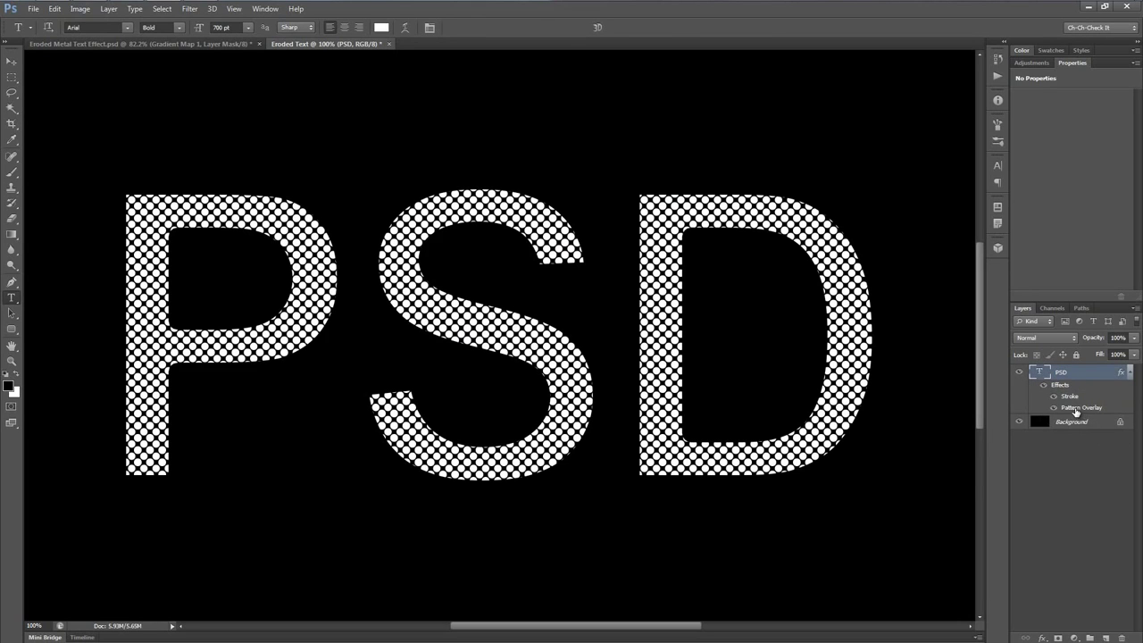
{"action": "left_click_drag", "start_coordinate": [1075, 410], "coordinate": [1121, 638]}
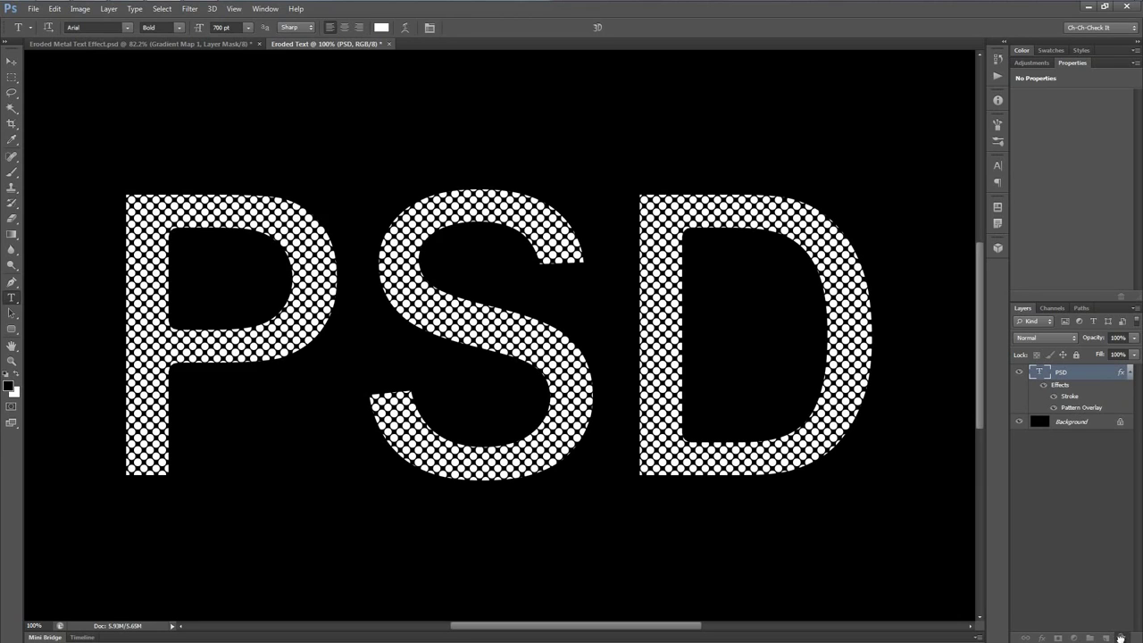
{"action": "left_click", "coordinate": [1130, 374]}
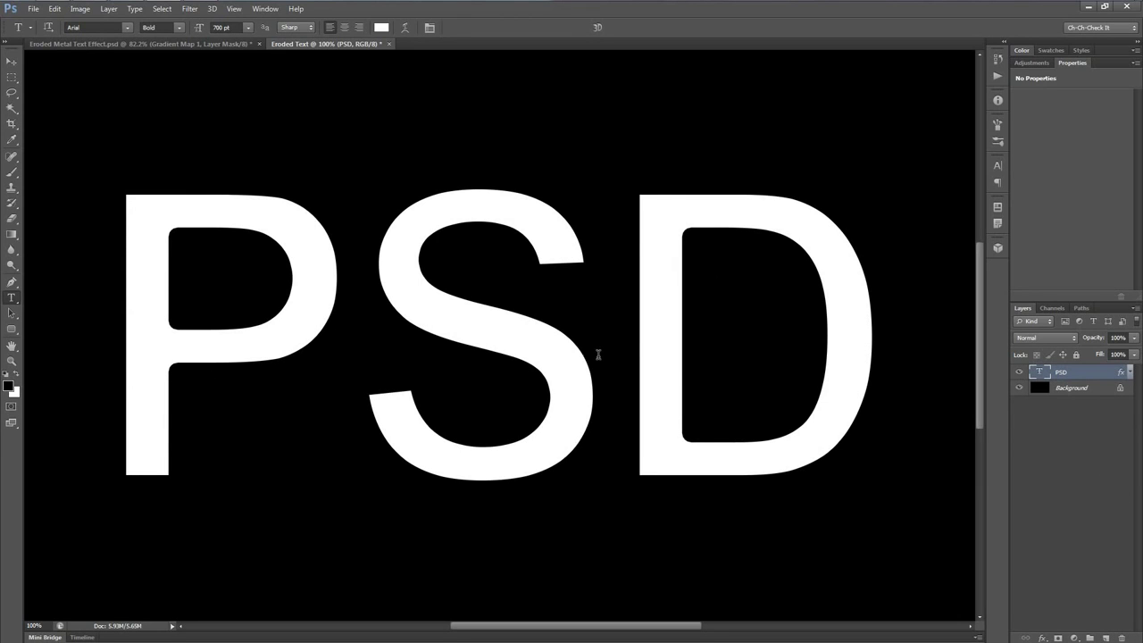
Step: Switch the PSD text layer's Stroke effect off and back on to compare the letter thickness
{"action": "left_click", "coordinate": [1130, 375]}
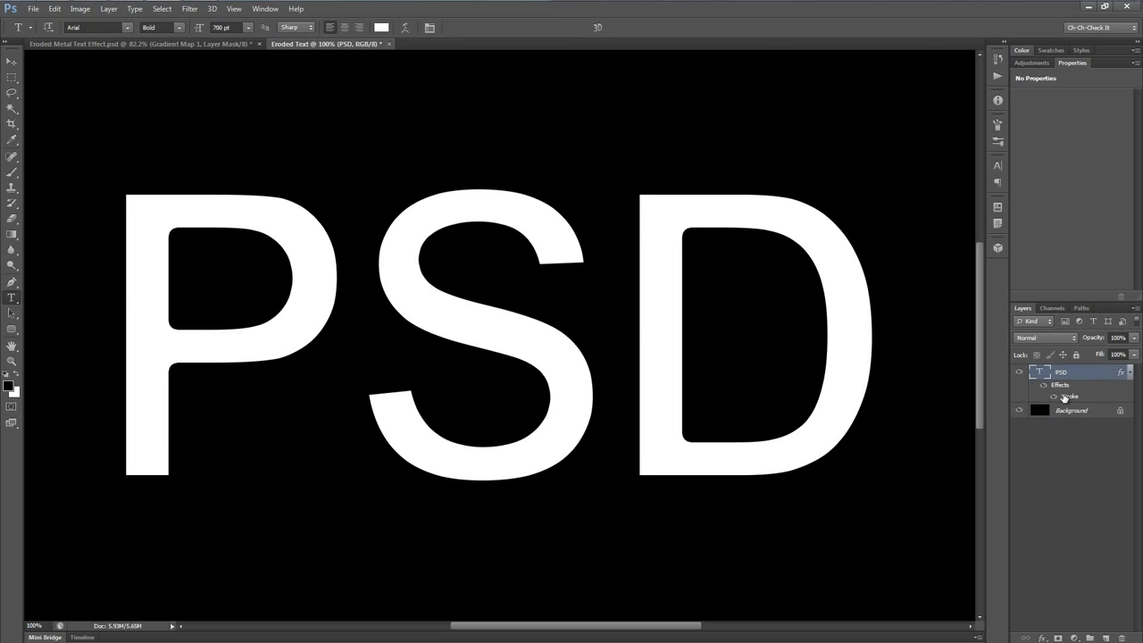
{"action": "left_click", "coordinate": [1054, 396]}
{"action": "left_click", "coordinate": [1055, 396]}
Step: Load the RGB composite as a selection, fill it with white in a new channel named Slim Text, and deselect
{"action": "left_click", "coordinate": [1052, 308]}
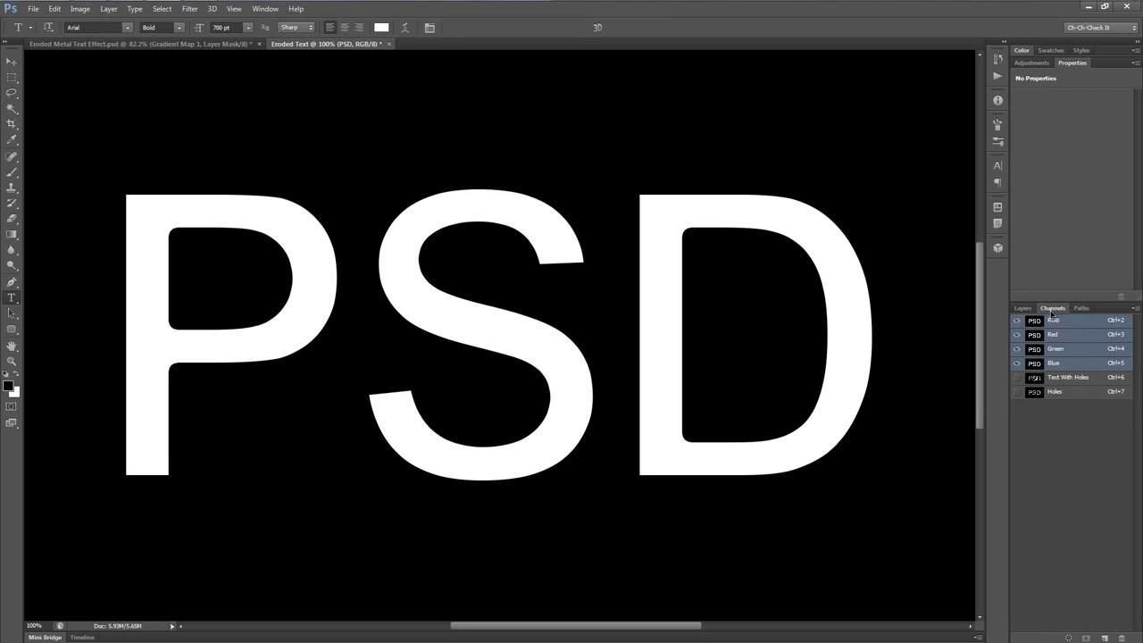
{"action": "left_click", "coordinate": [1034, 323], "text": "ctrl"}
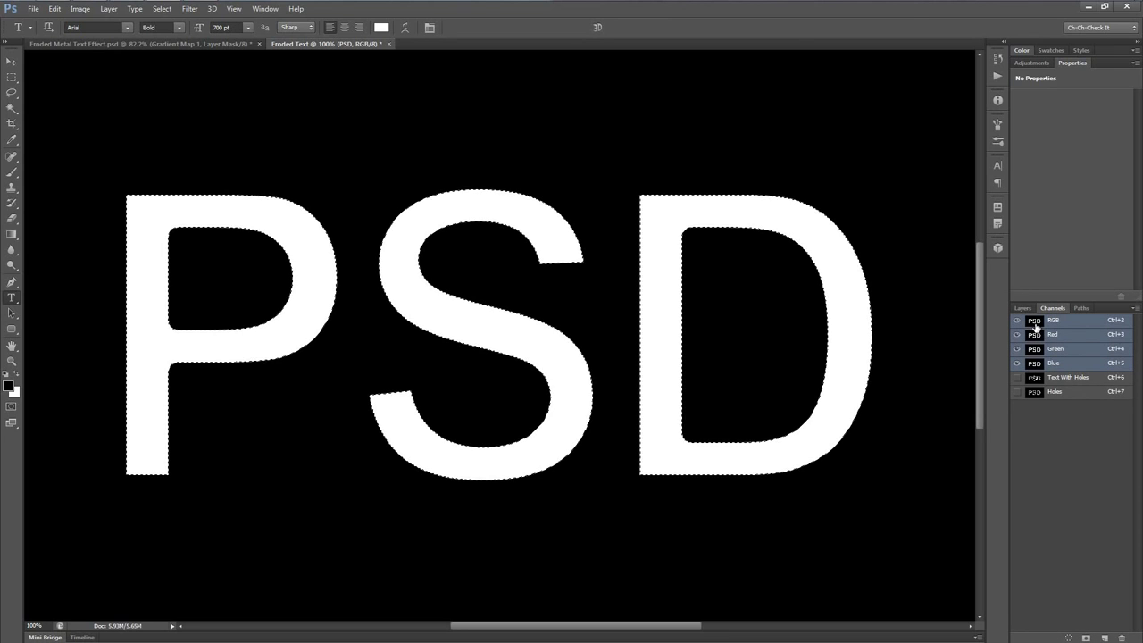
{"action": "left_click", "coordinate": [1104, 637]}
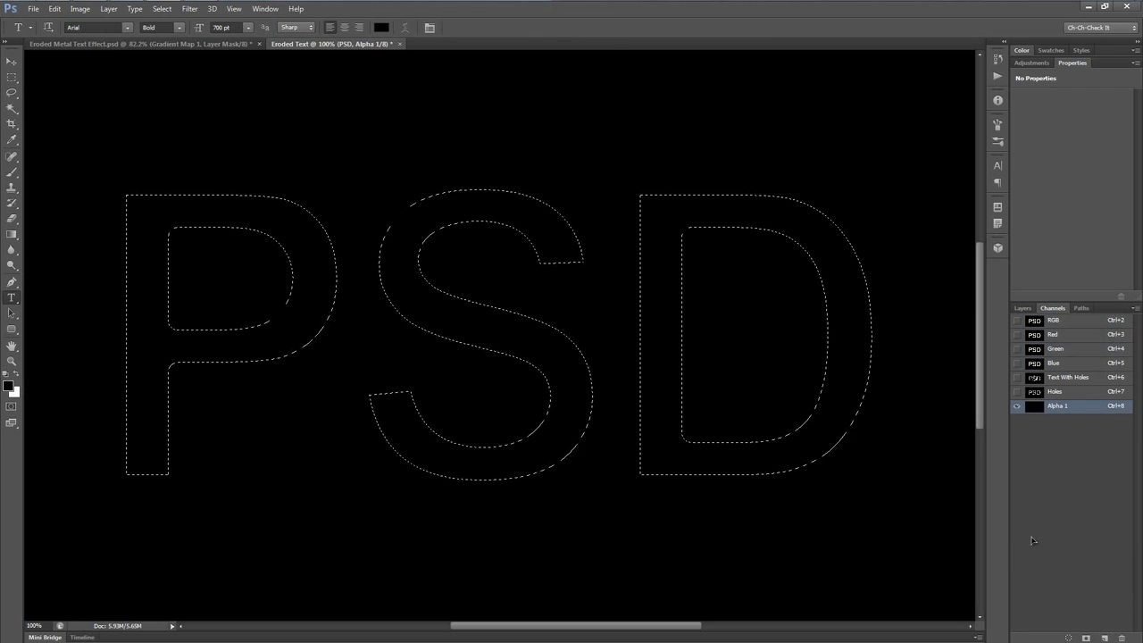
{"action": "double_click", "coordinate": [1055, 405]}
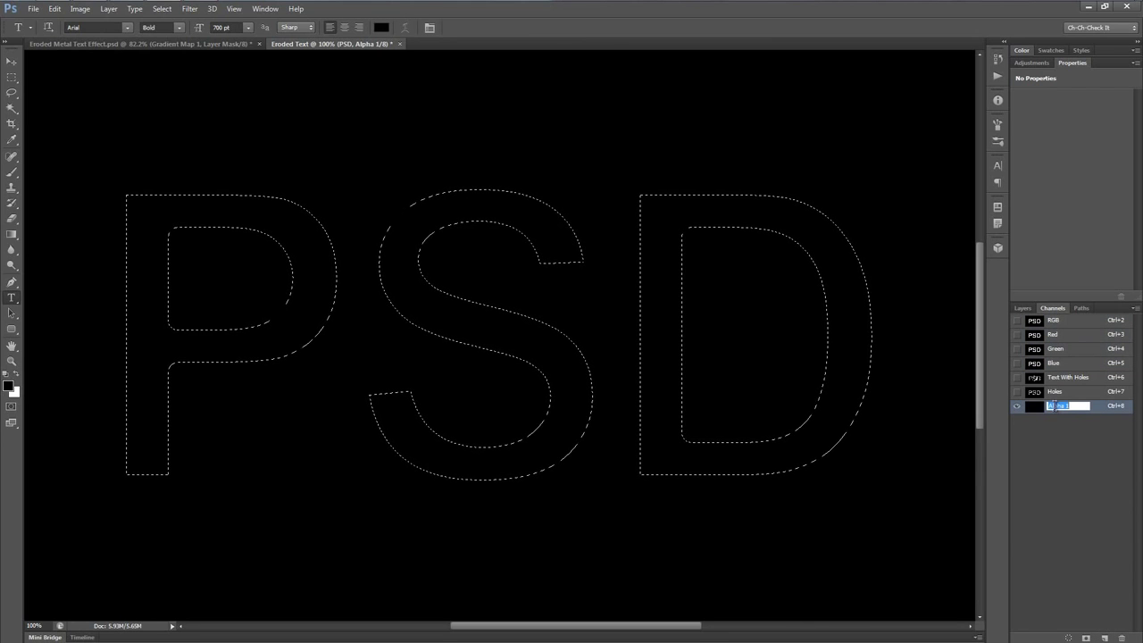
{"action": "type", "text": "Skin Text"}
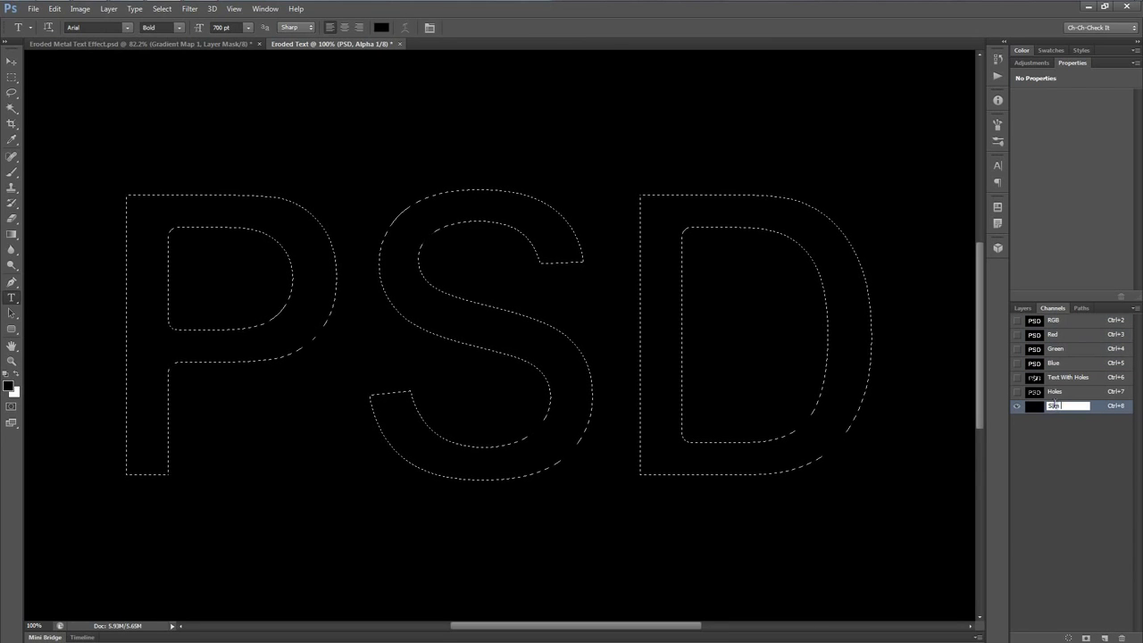
{"action": "key", "text": "Return"}
{"action": "key", "text": "ctrl+BackSpace"}
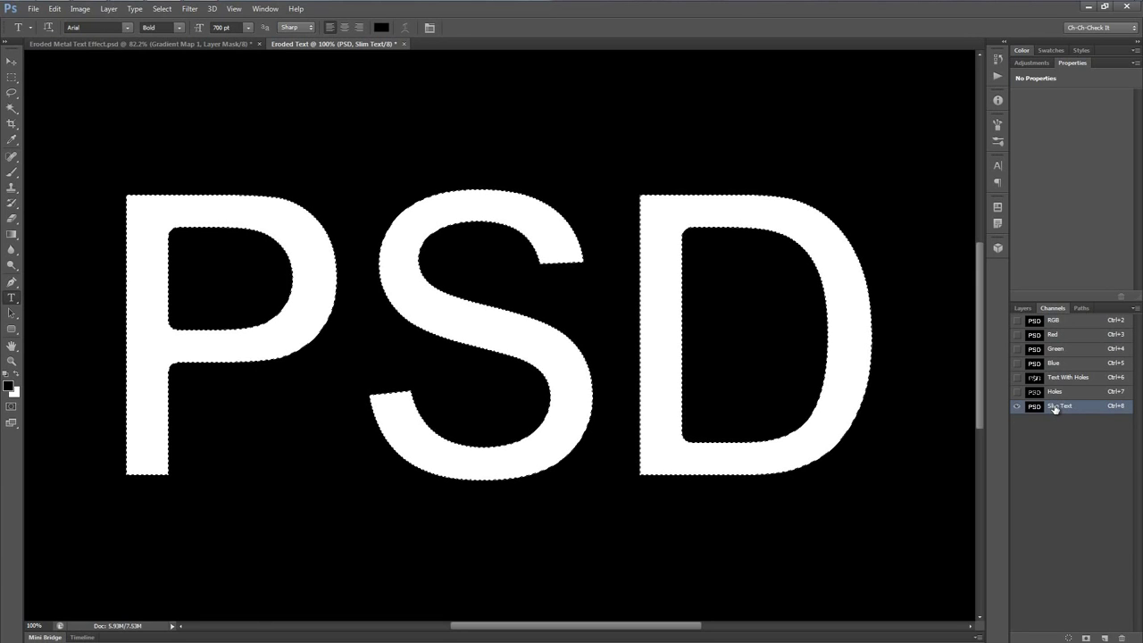
{"action": "key", "text": "ctrl+d"}
Step: Check the Holes and Text With Holes channels, and reactivate the RGB composite
{"action": "left_click", "coordinate": [1068, 393]}
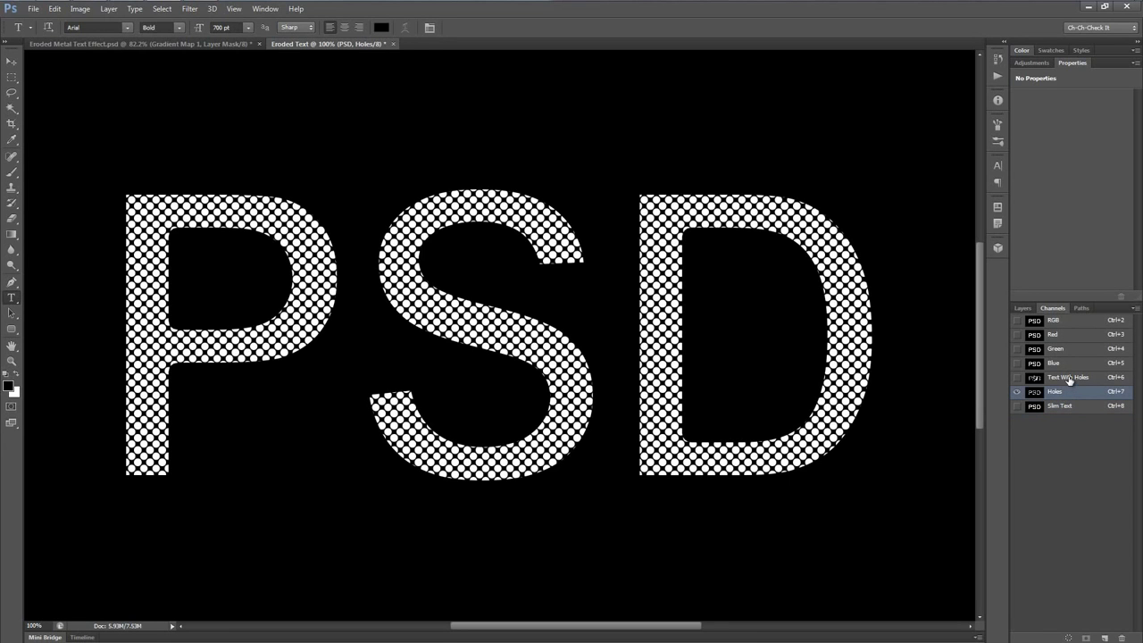
{"action": "left_click", "coordinate": [1070, 380]}
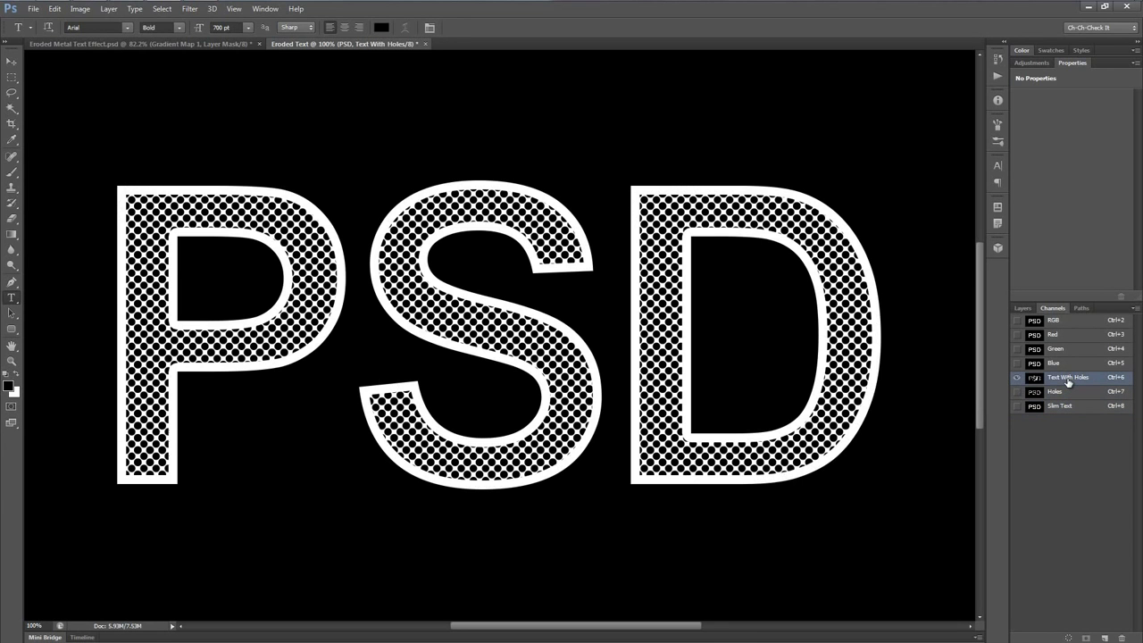
{"action": "left_click", "coordinate": [1061, 323]}
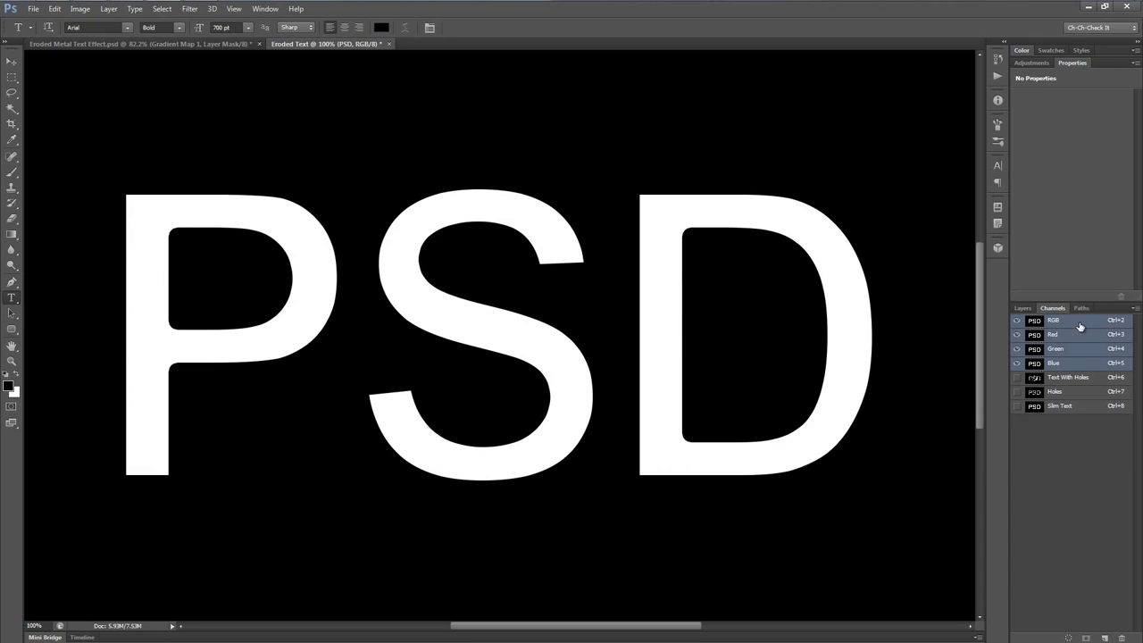
Step: Remove all layer effects from the PSD text layer and set its text colour to black
{"action": "left_click", "coordinate": [1027, 308]}
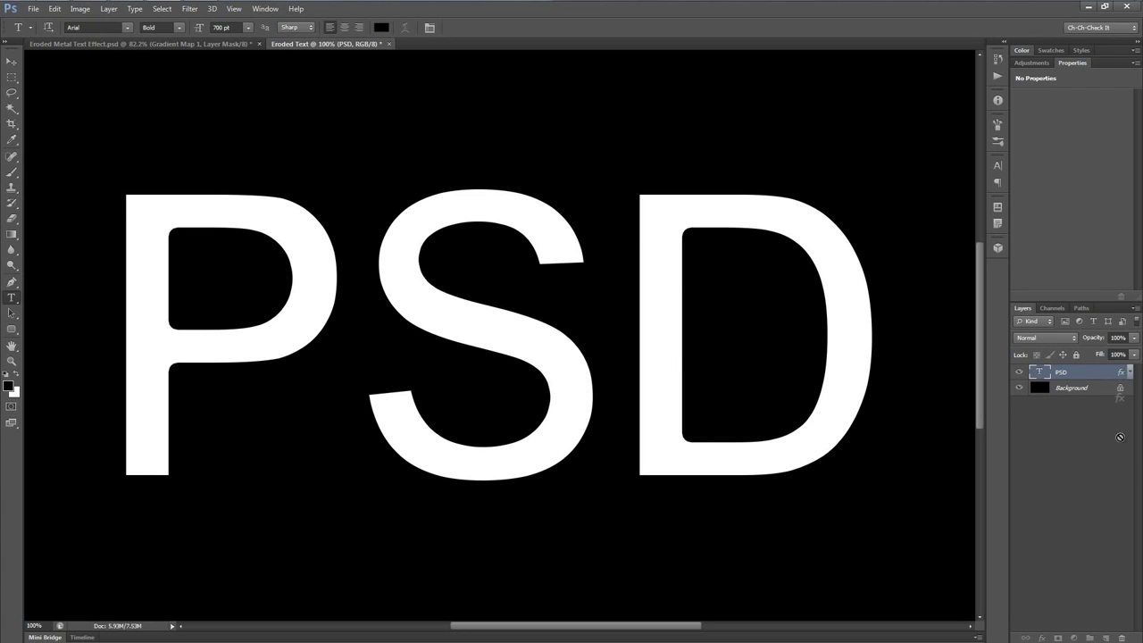
{"action": "left_click_drag", "start_coordinate": [1120, 372], "coordinate": [1122, 637]}
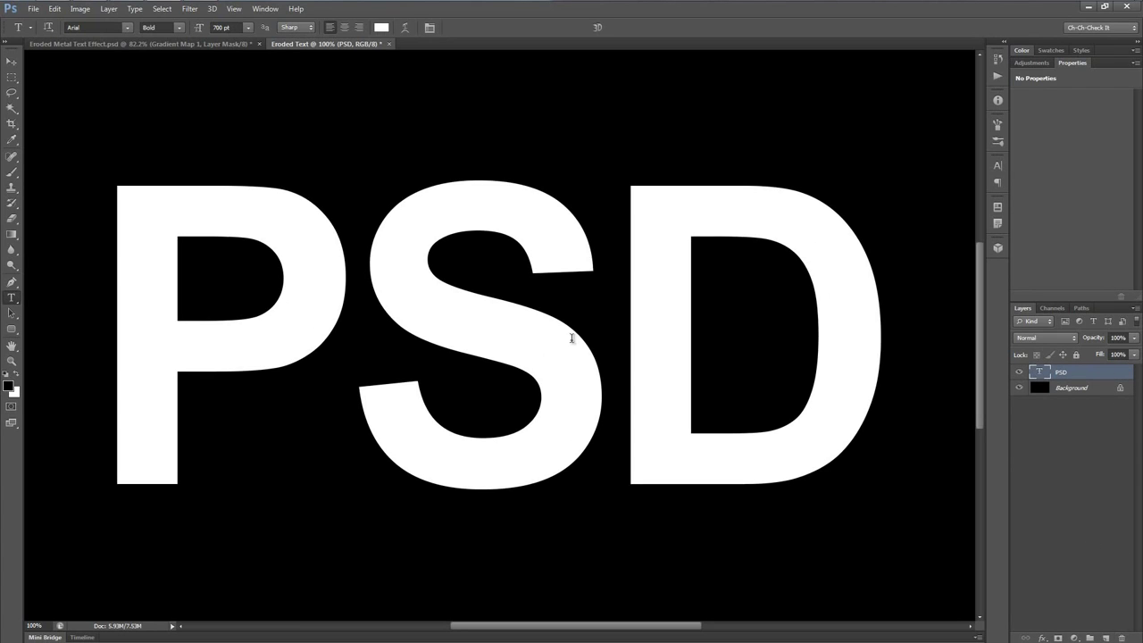
{"action": "left_click", "coordinate": [381, 28]}
{"action": "left_click", "coordinate": [313, 426]}
{"action": "left_click", "coordinate": [694, 162]}
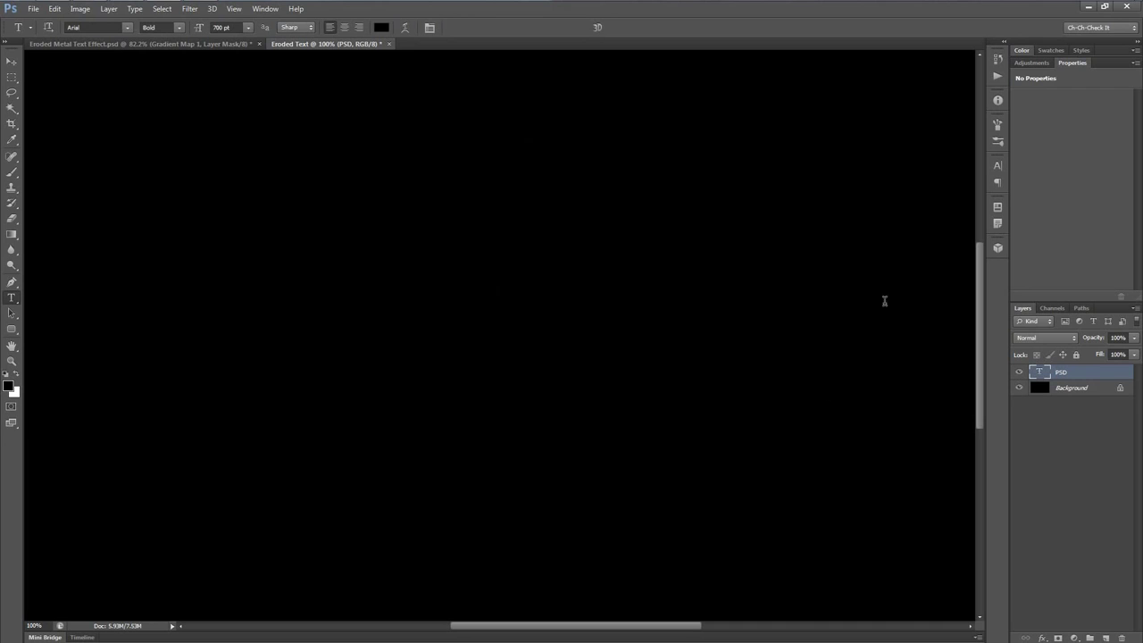
Step: Convert the locked Background into a regular layer named BG
{"action": "key", "text": "ctrl+0"}
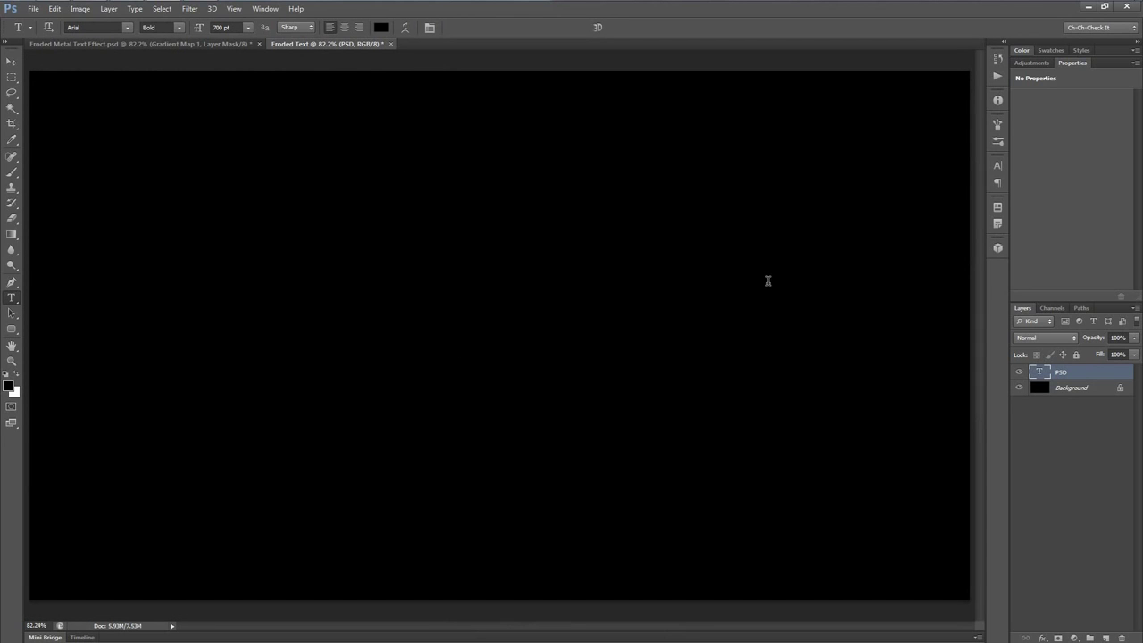
{"action": "double_click", "coordinate": [1075, 394]}
{"action": "type", "text": "BG"}
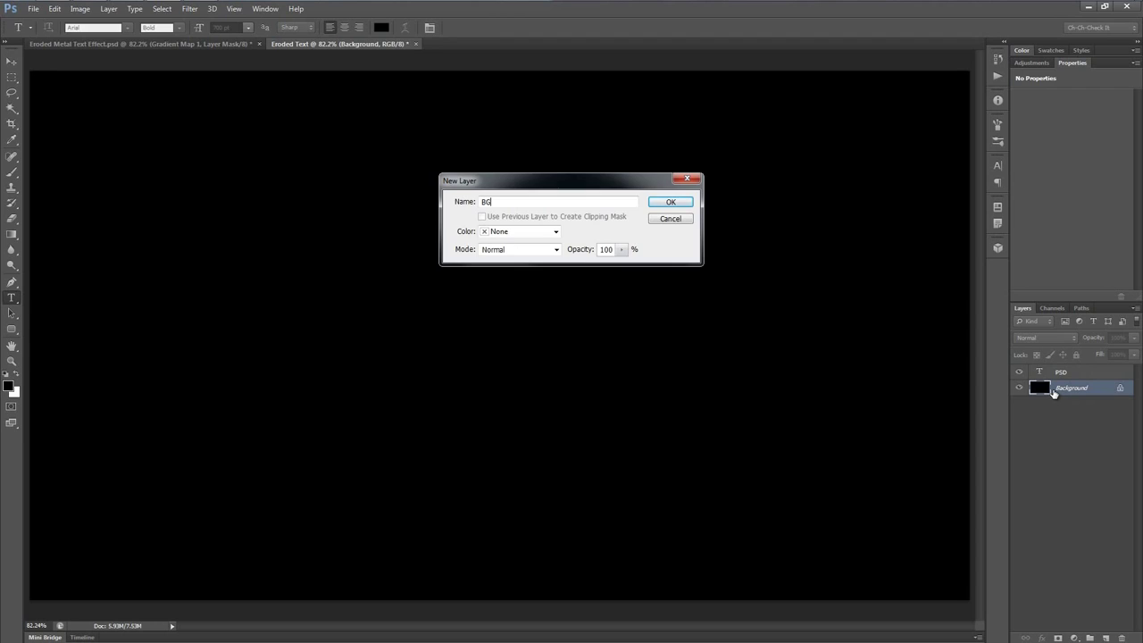
{"action": "key", "text": "Return"}
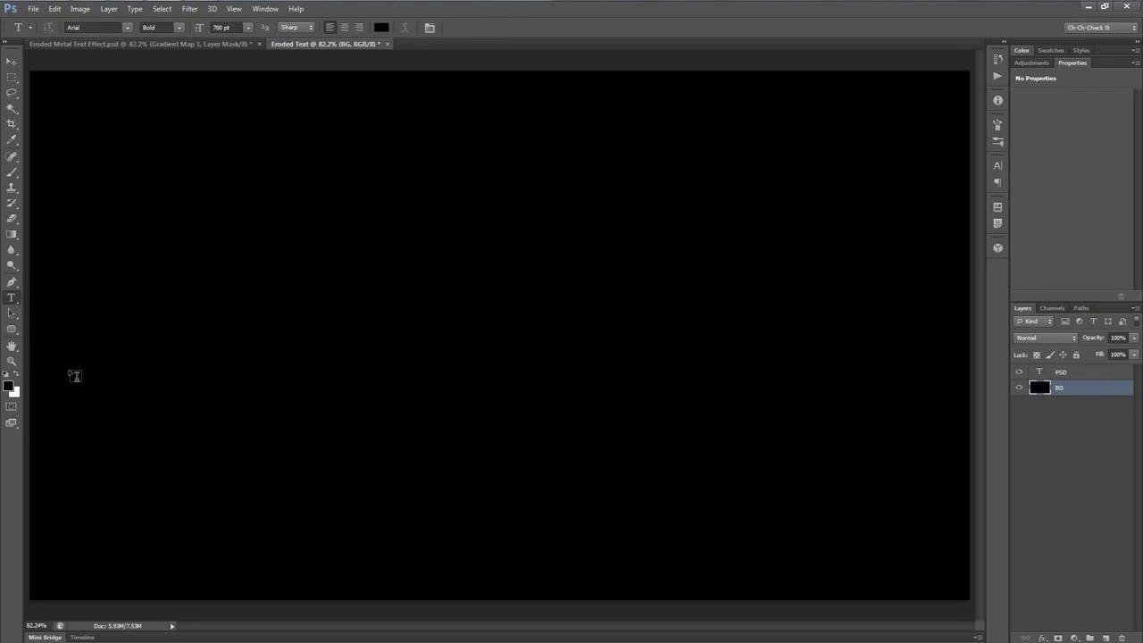
Step: Render a centred Lens Flare on the BG layer with 160% brightness and the 50-300mm Zoom lens type
{"action": "left_click", "coordinate": [189, 9]}
{"action": "mouse_move", "coordinate": [220, 175]}
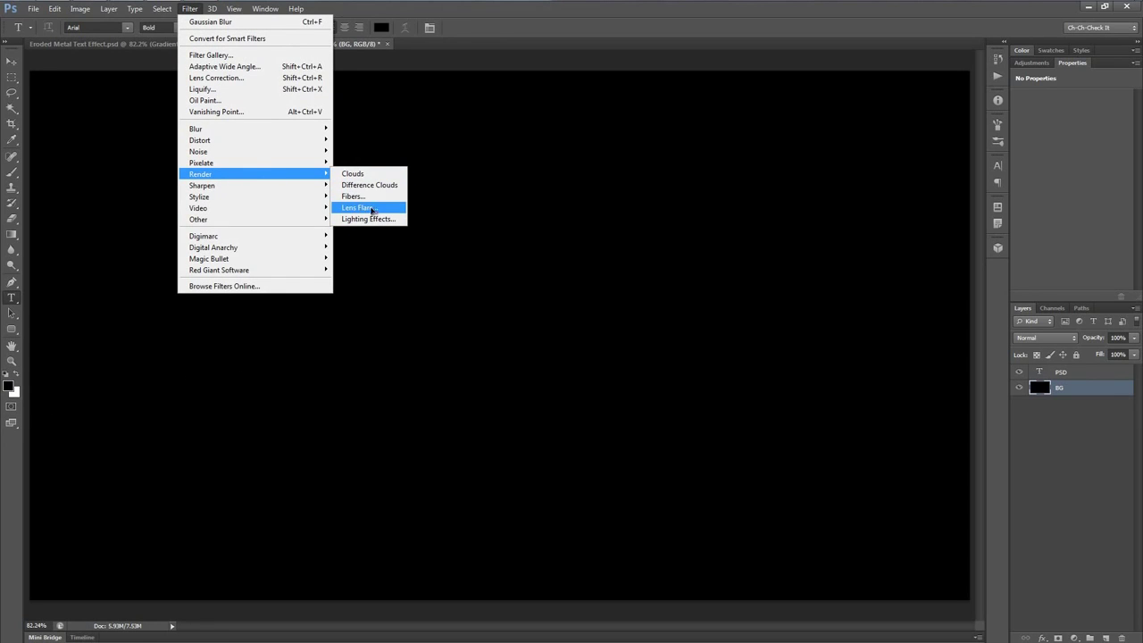
{"action": "left_click", "coordinate": [358, 208]}
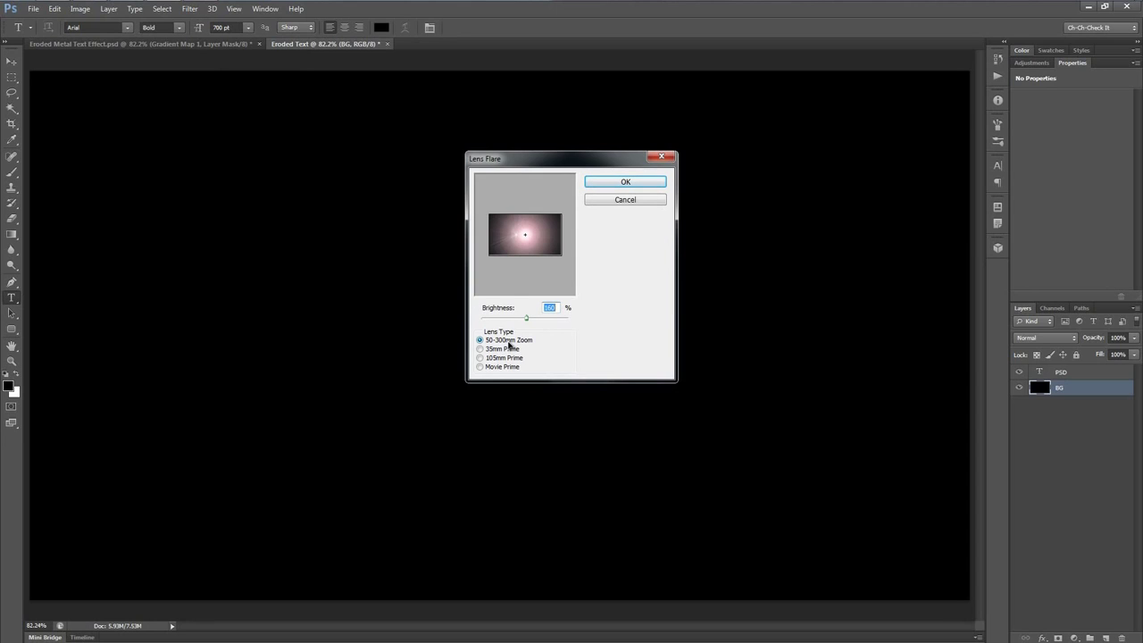
{"action": "left_click", "coordinate": [651, 184]}
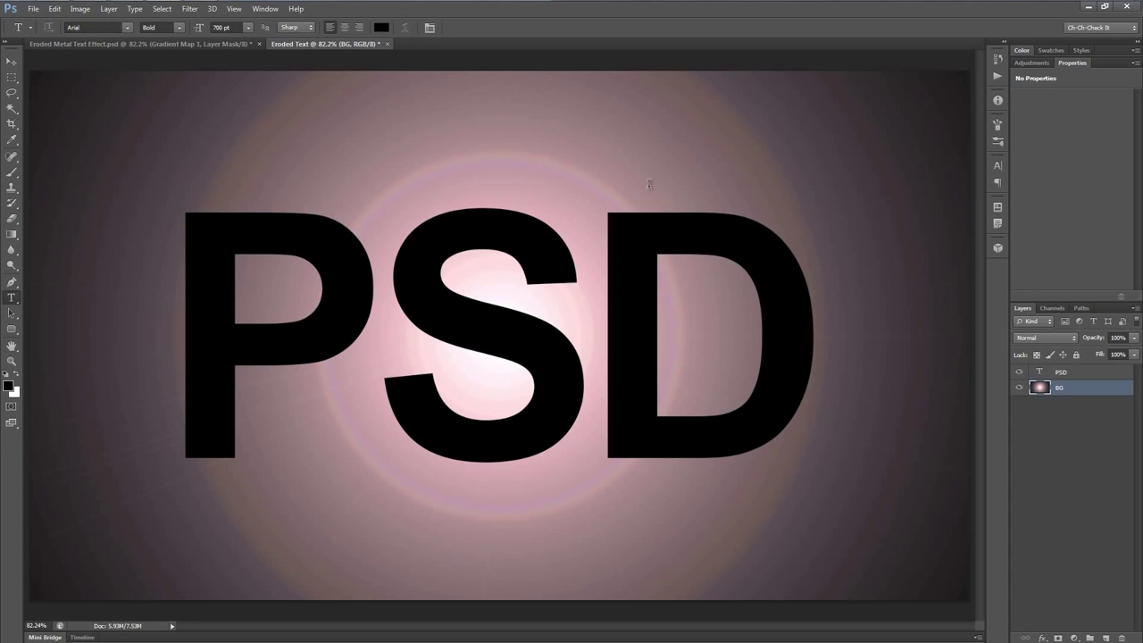
Step: Render Difference Clouds over the flare on the BG layer and desaturate the result
{"action": "left_click", "coordinate": [233, 8]}
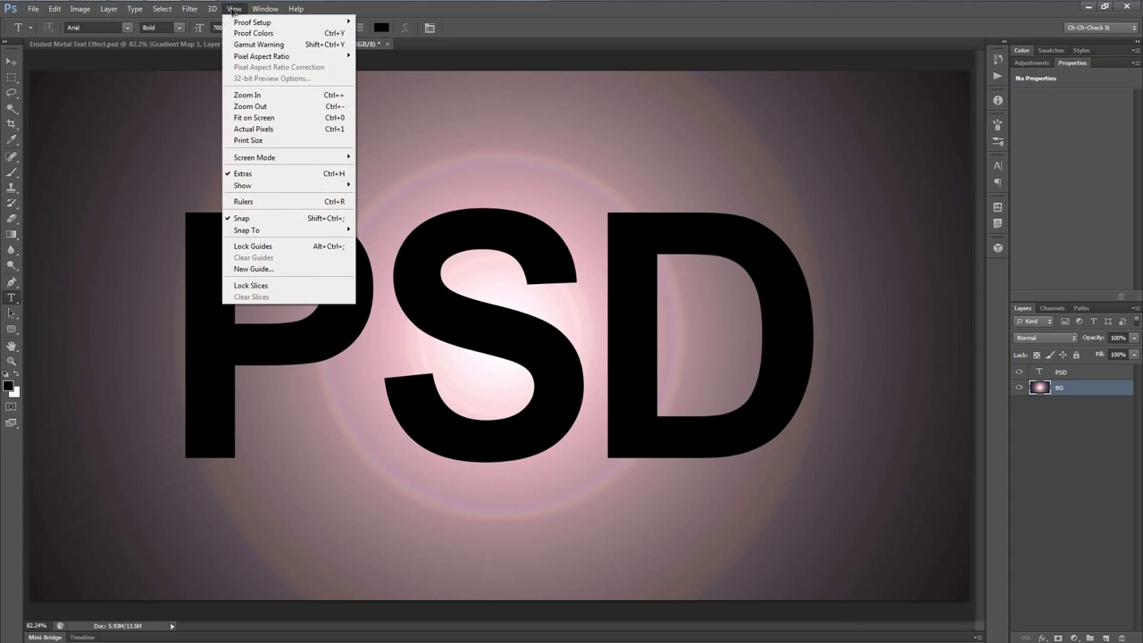
{"action": "mouse_move", "coordinate": [191, 11]}
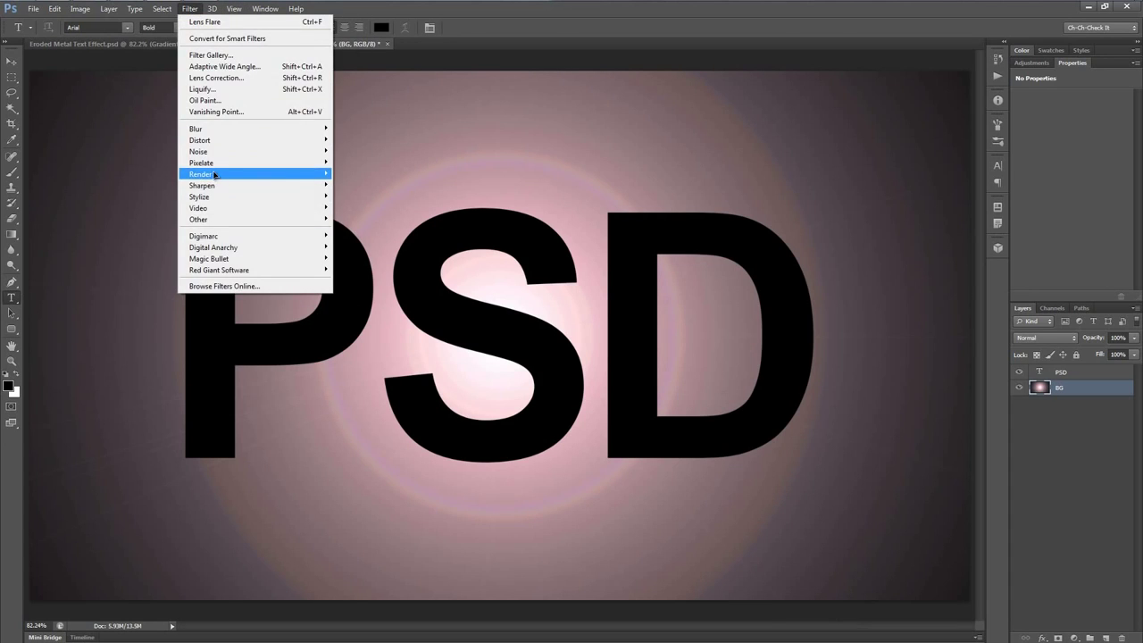
{"action": "mouse_move", "coordinate": [215, 175]}
{"action": "left_click", "coordinate": [374, 185]}
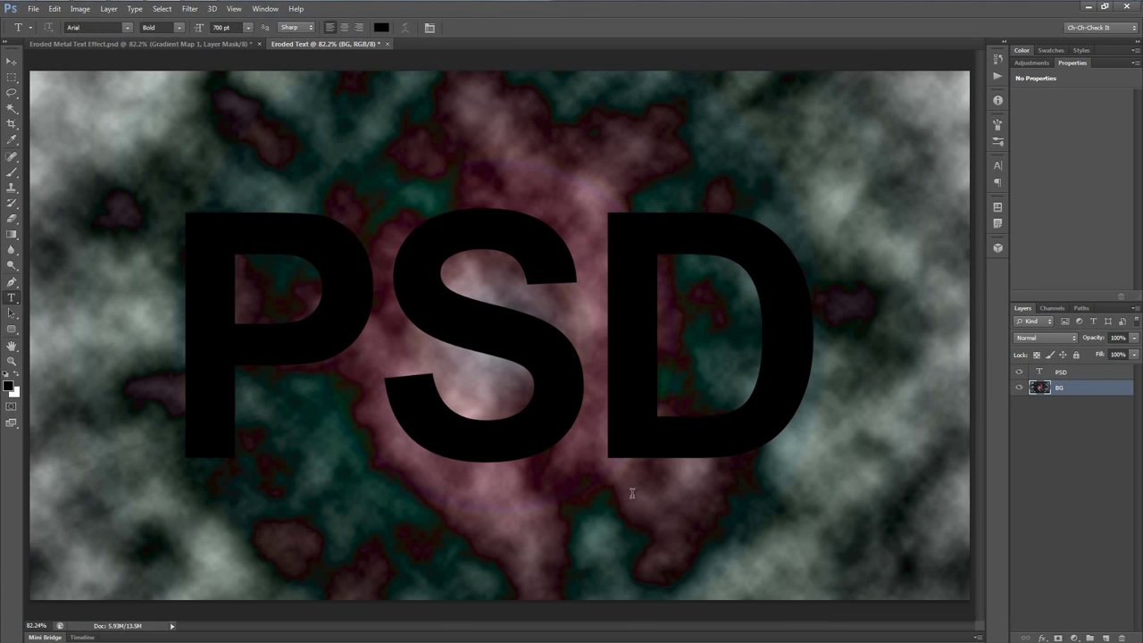
{"action": "key", "text": "ctrl+shift+u"}
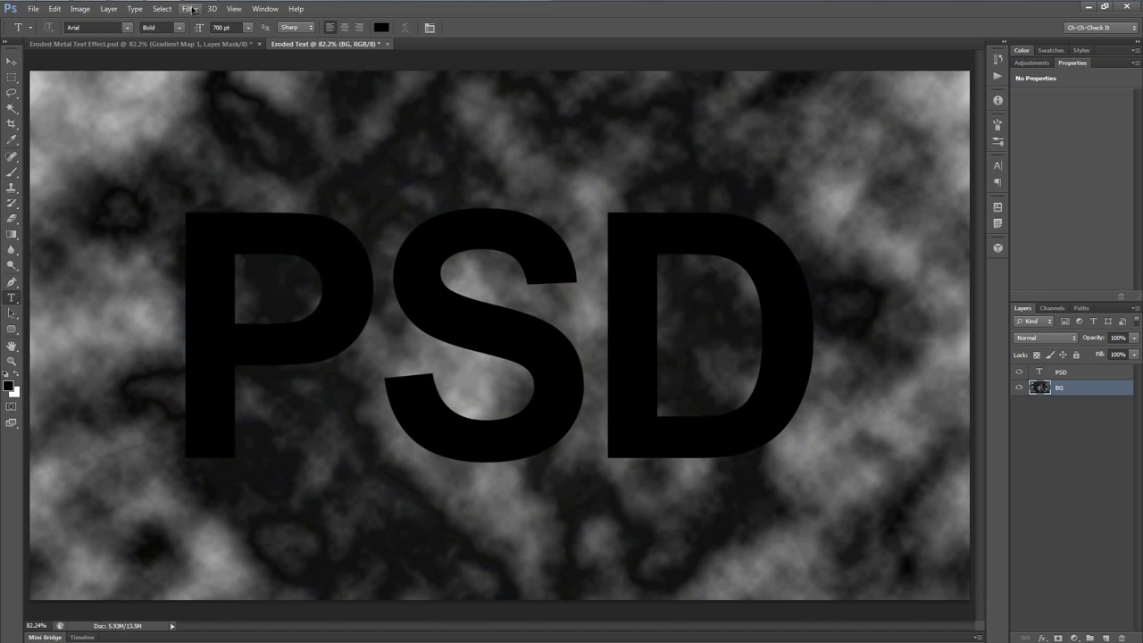
Step: Apply the Glass filter to the BG layer with distortion 20, smoothness 2, Frosted texture and 100% scaling
{"action": "left_click", "coordinate": [191, 9]}
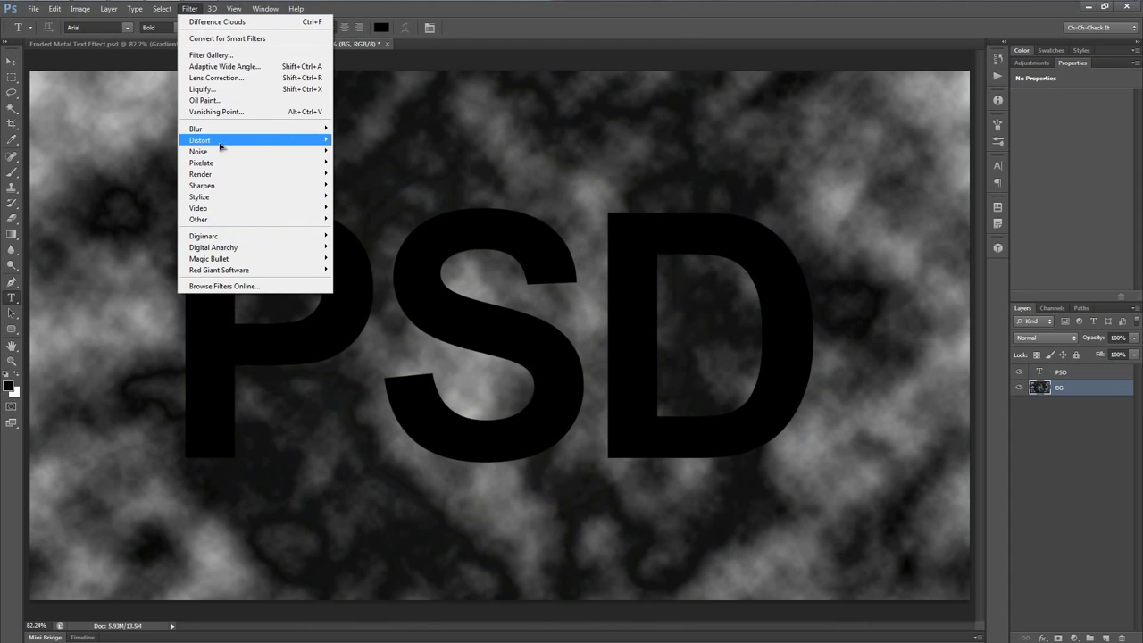
{"action": "mouse_move", "coordinate": [228, 145]}
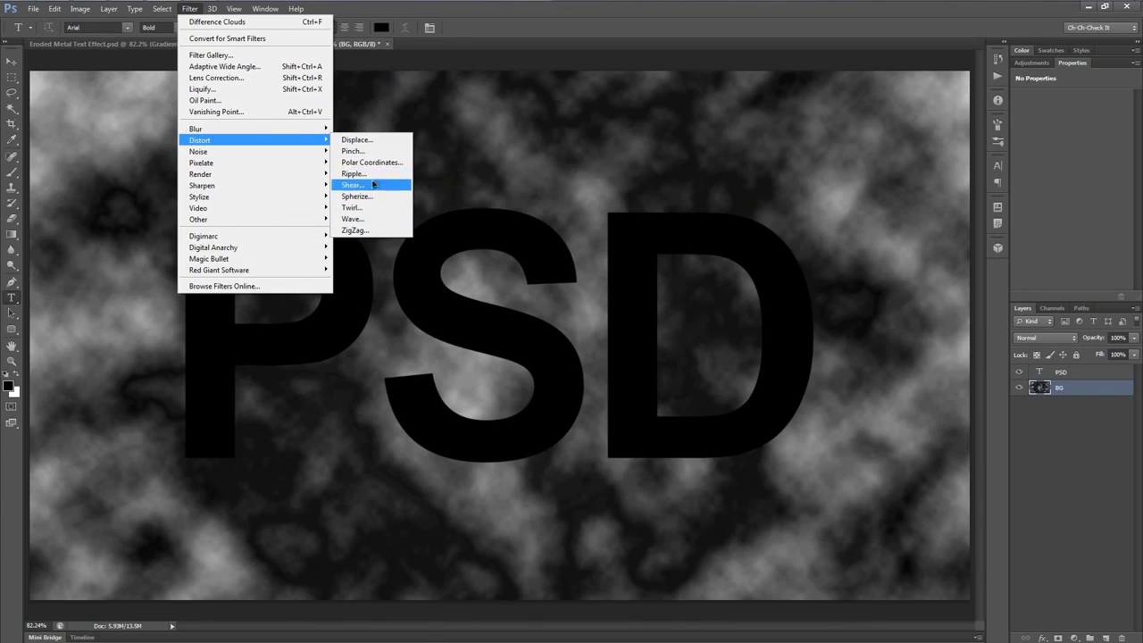
{"action": "left_click", "coordinate": [211, 56]}
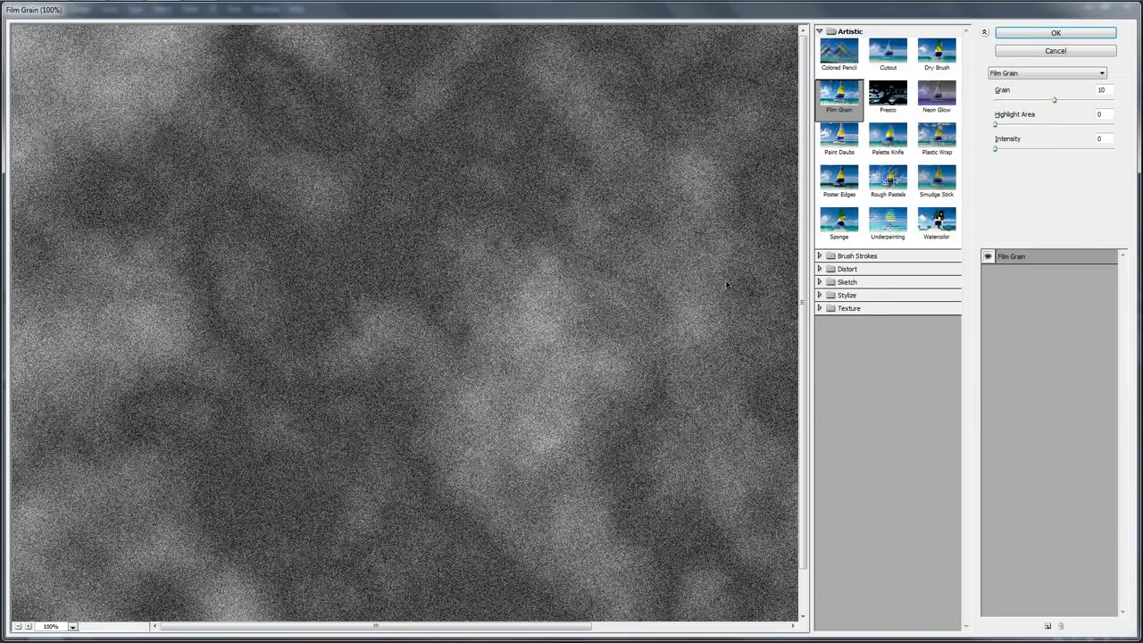
{"action": "left_click", "coordinate": [853, 270]}
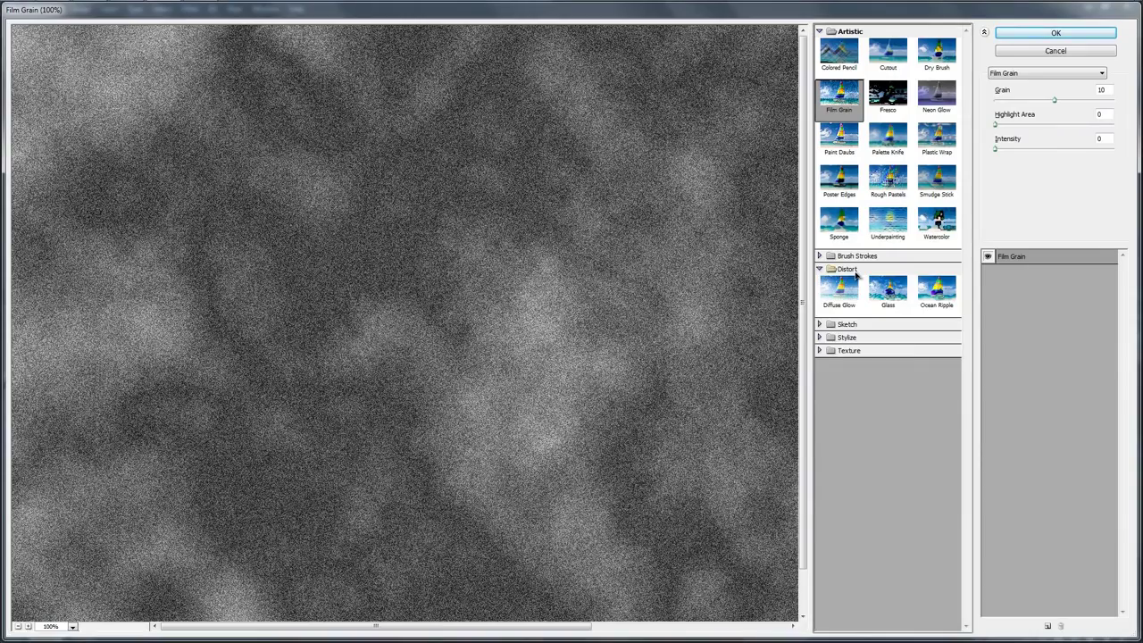
{"action": "left_click", "coordinate": [893, 302]}
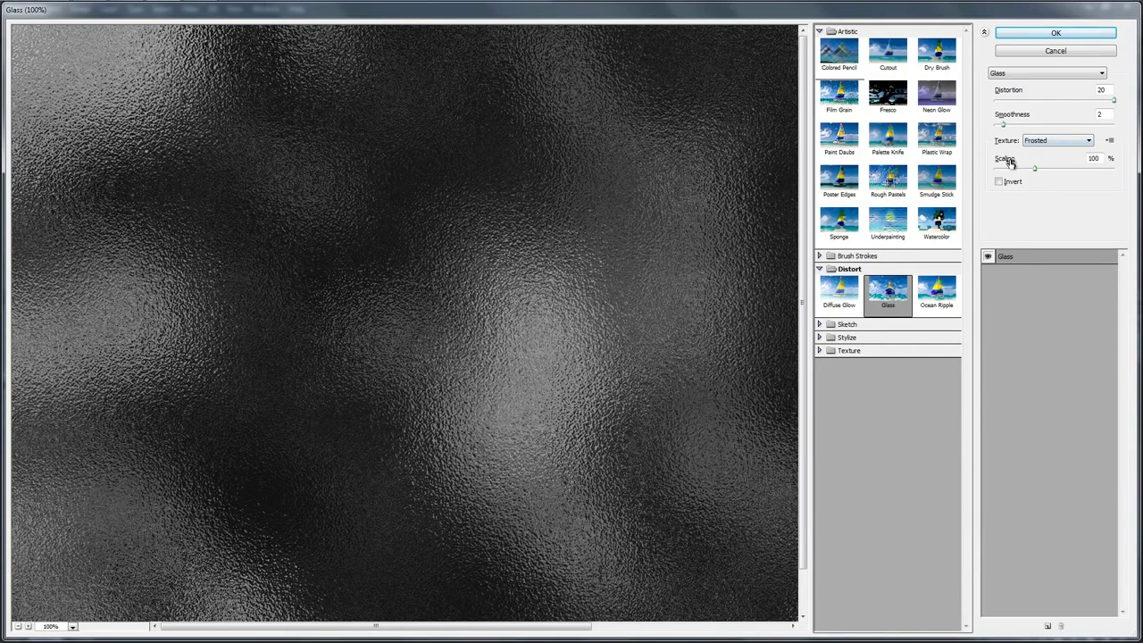
{"action": "left_click", "coordinate": [1055, 33]}
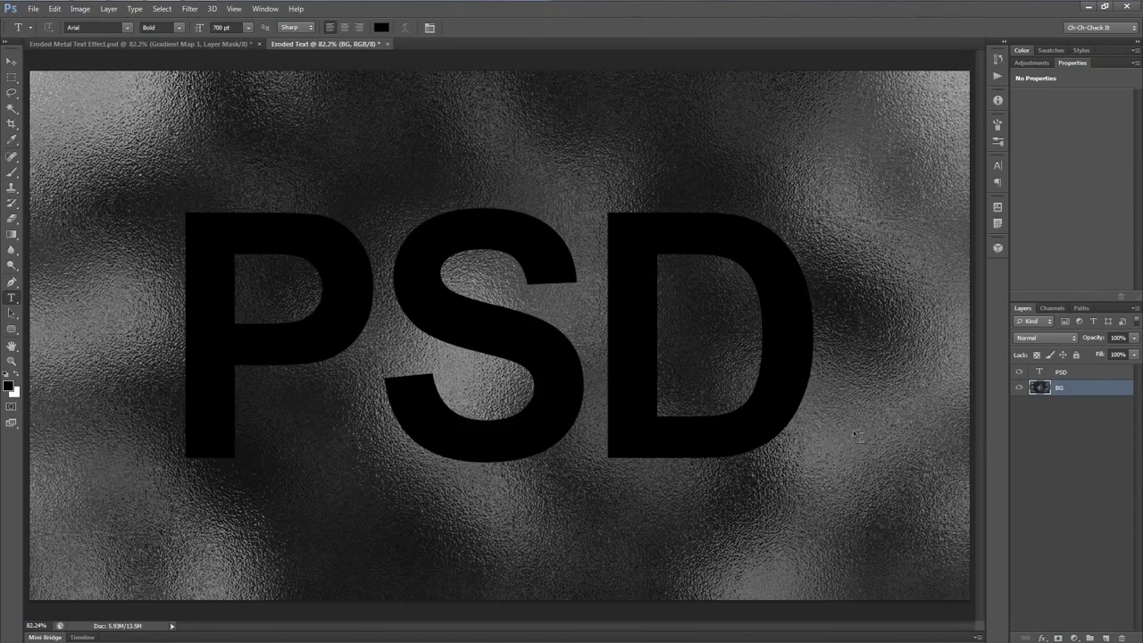
Step: Add a black-to-white linear Gradient Overlay to the BG layer in Multiply mode at 70% opacity
{"action": "left_click", "coordinate": [1042, 637]}
{"action": "left_click", "coordinate": [1058, 597]}
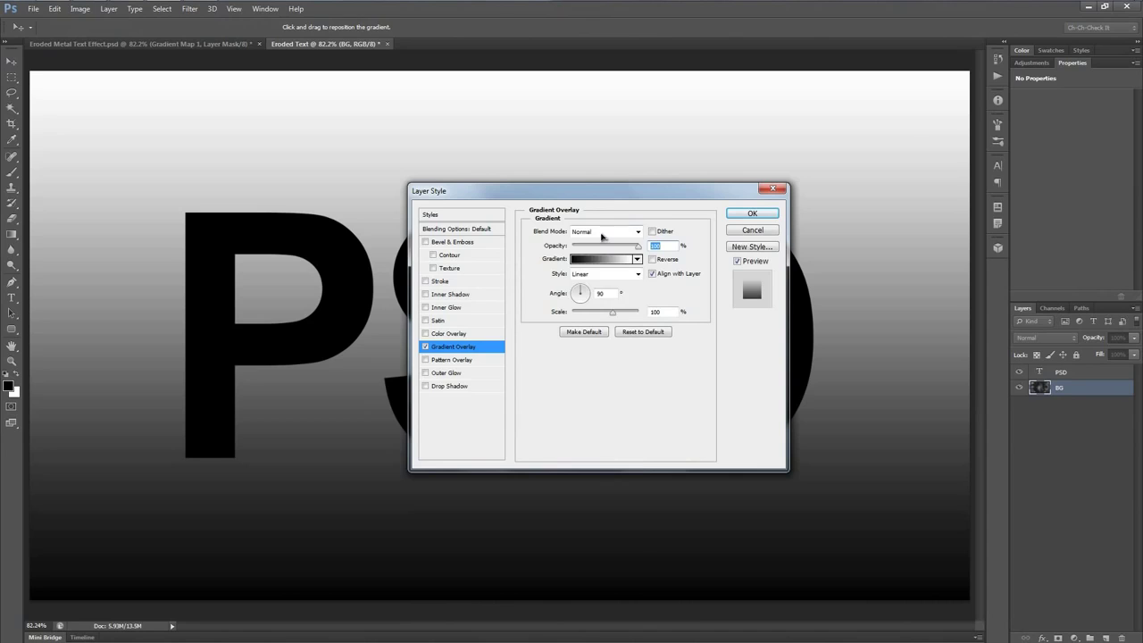
{"action": "left_click", "coordinate": [602, 236]}
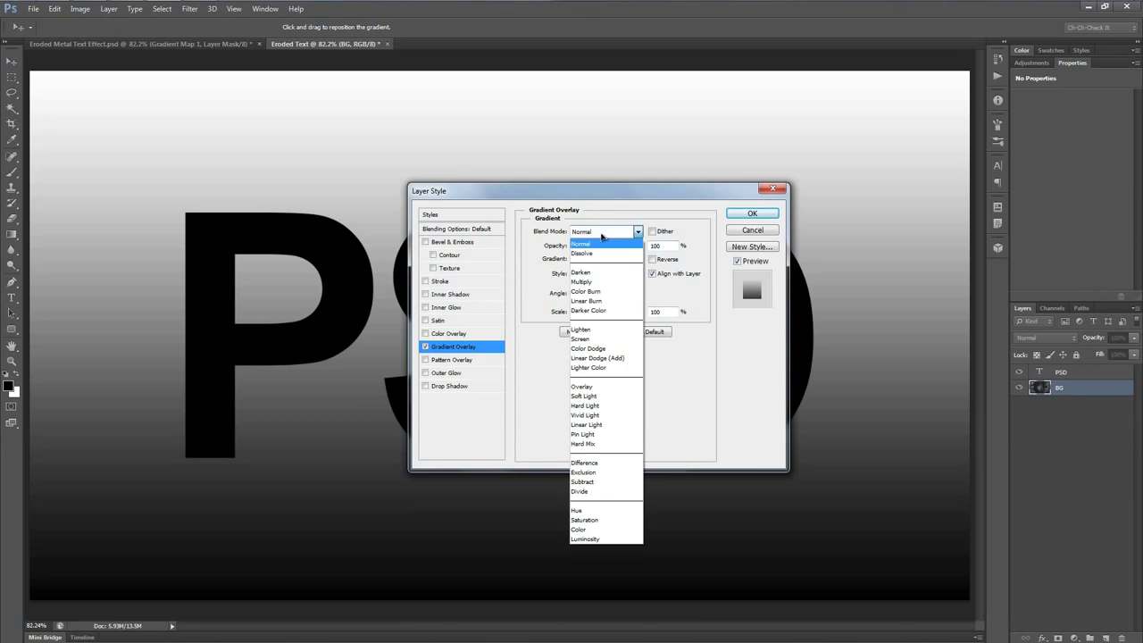
{"action": "left_click", "coordinate": [593, 285]}
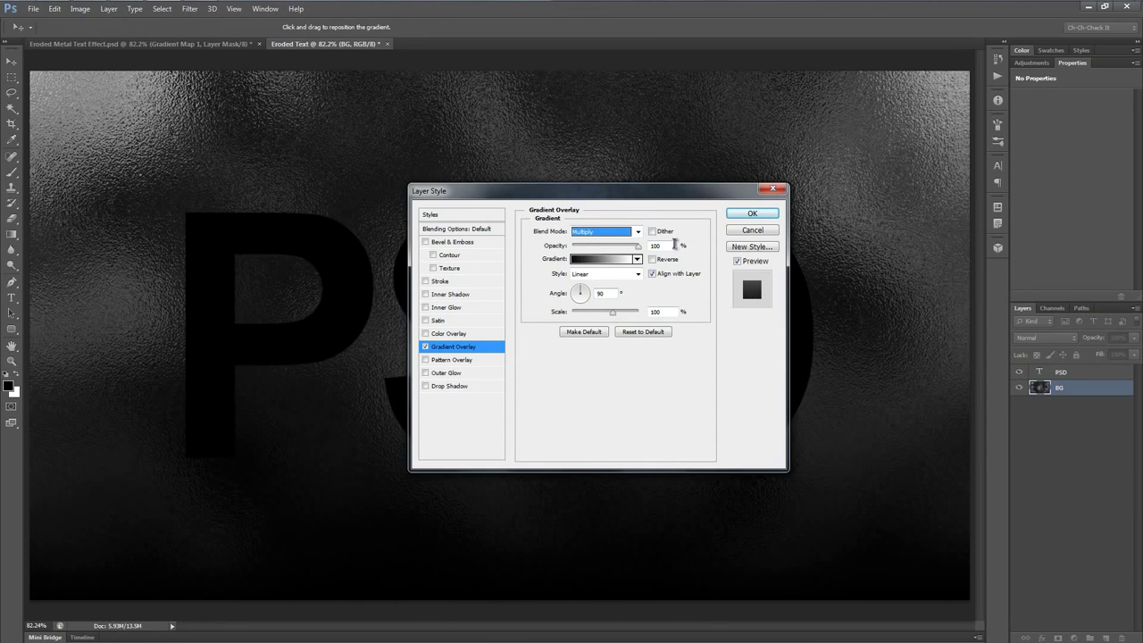
{"action": "left_click_drag", "start_coordinate": [675, 246], "coordinate": [608, 248]}
{"action": "type", "text": "70"}
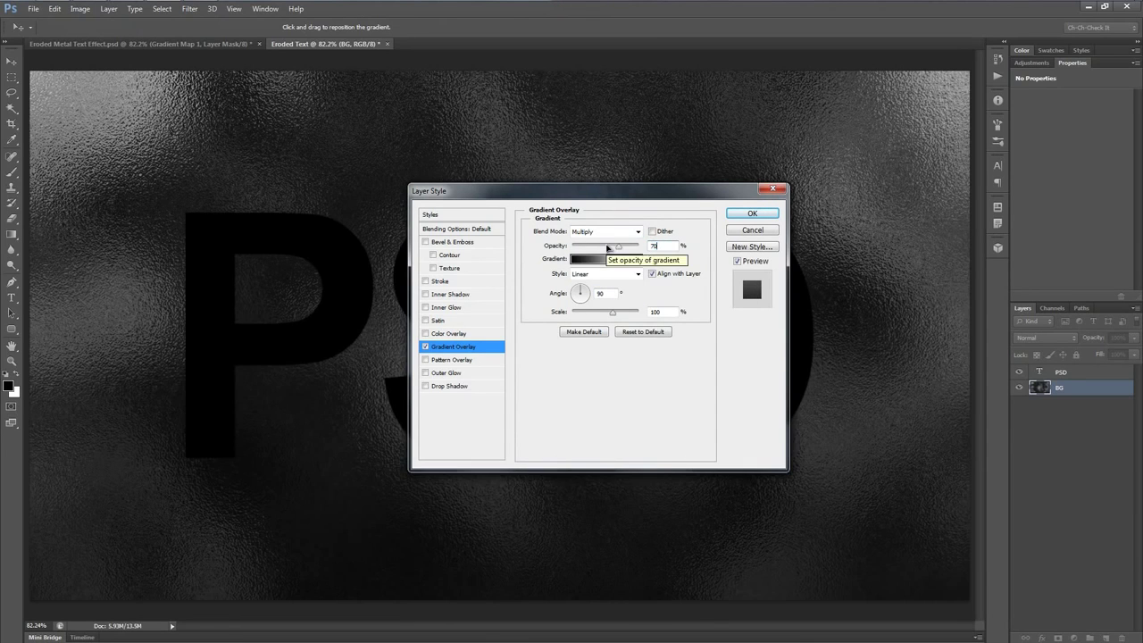
{"action": "left_click", "coordinate": [748, 216]}
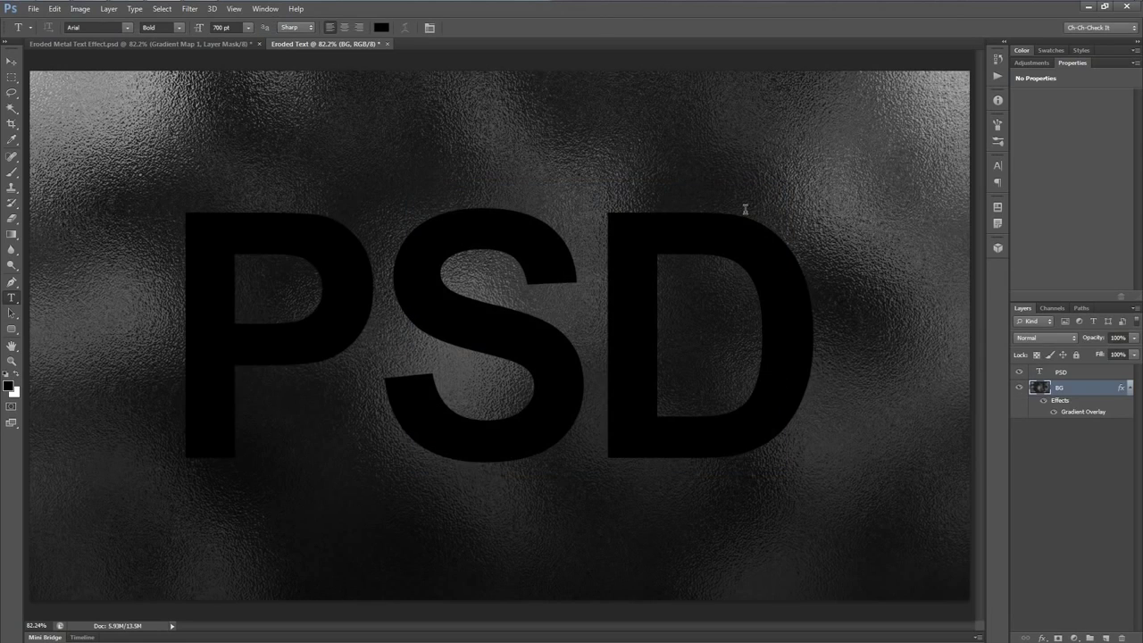
Step: Add a Multiply Drop Shadow to the PSD text layer with 100% opacity, 15 px distance, 10% spread and 25 px size
{"action": "left_click", "coordinate": [1063, 373]}
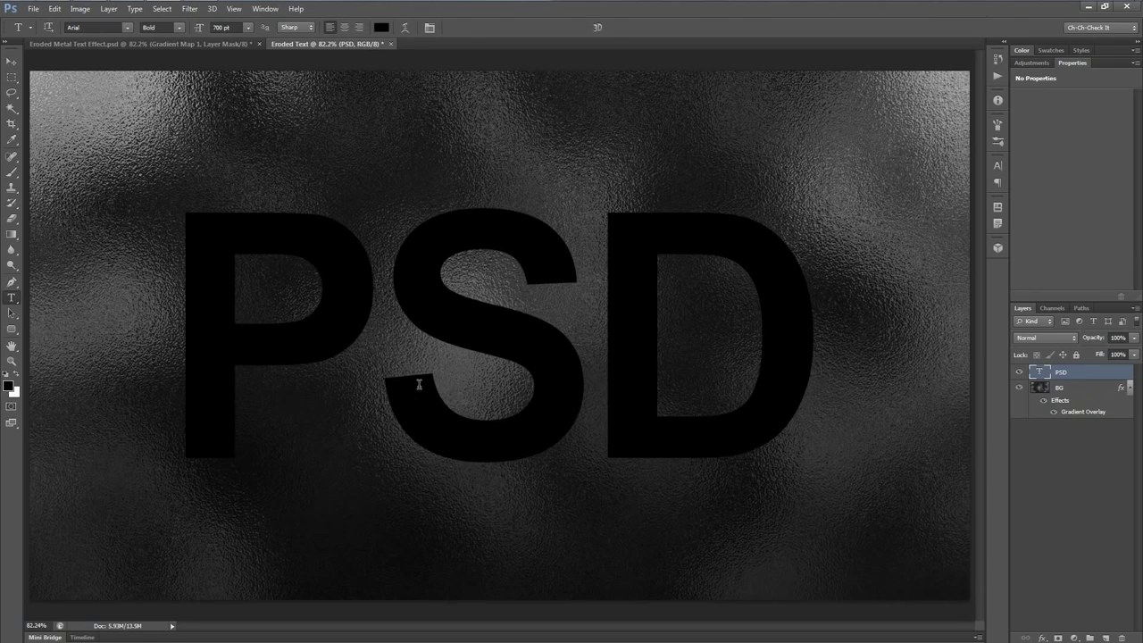
{"action": "left_click", "coordinate": [1042, 637]}
{"action": "left_click", "coordinate": [1063, 631]}
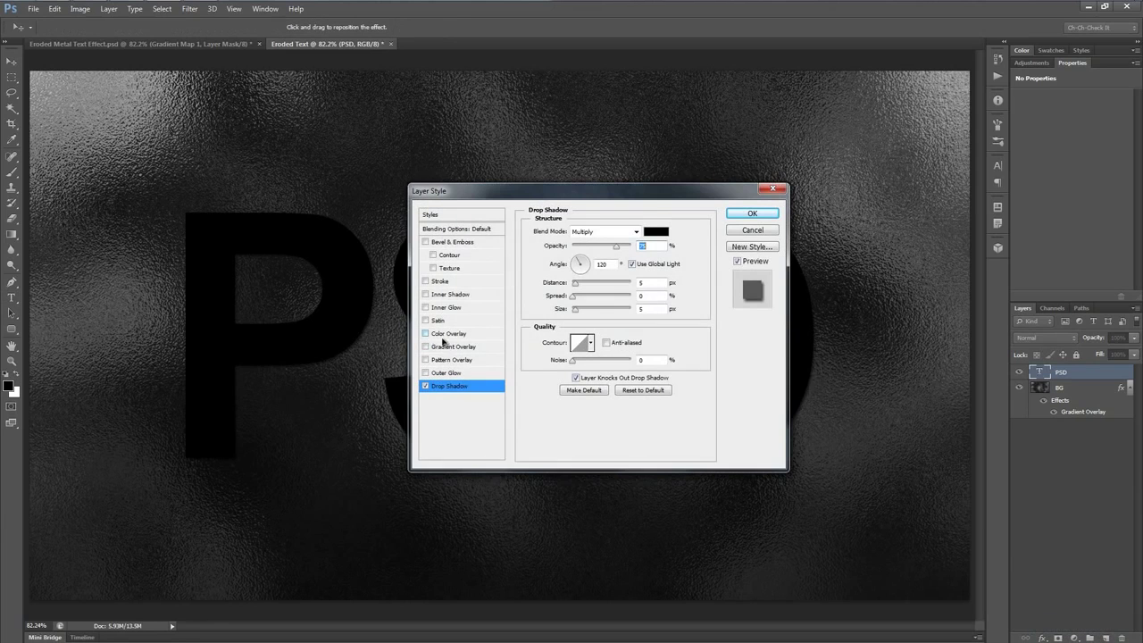
{"action": "left_click_drag", "start_coordinate": [653, 196], "coordinate": [782, 203]}
{"action": "left_click_drag", "start_coordinate": [745, 255], "coordinate": [778, 250]}
{"action": "left_click_drag", "start_coordinate": [776, 290], "coordinate": [755, 292]}
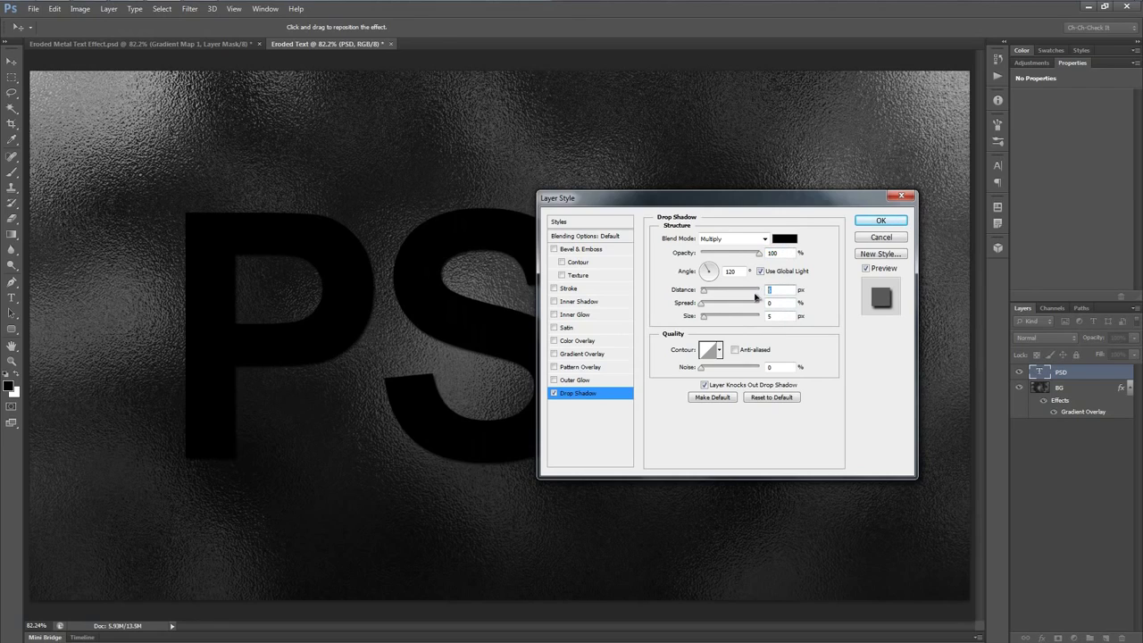
{"action": "type", "text": "15"}
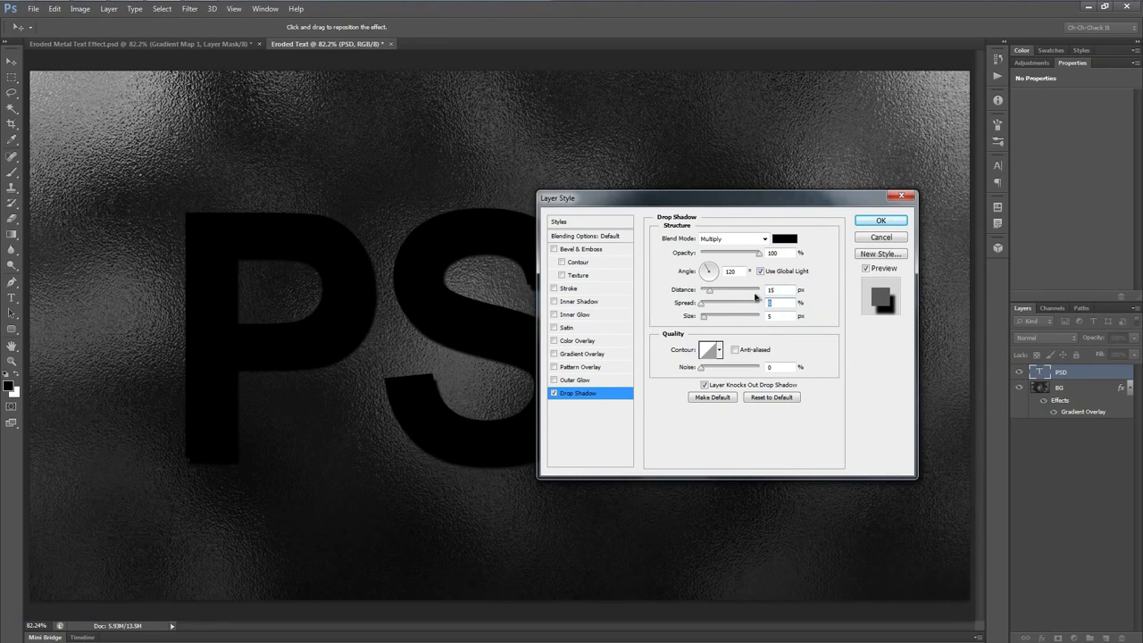
{"action": "type", "text": "10"}
{"action": "type", "text": "25"}
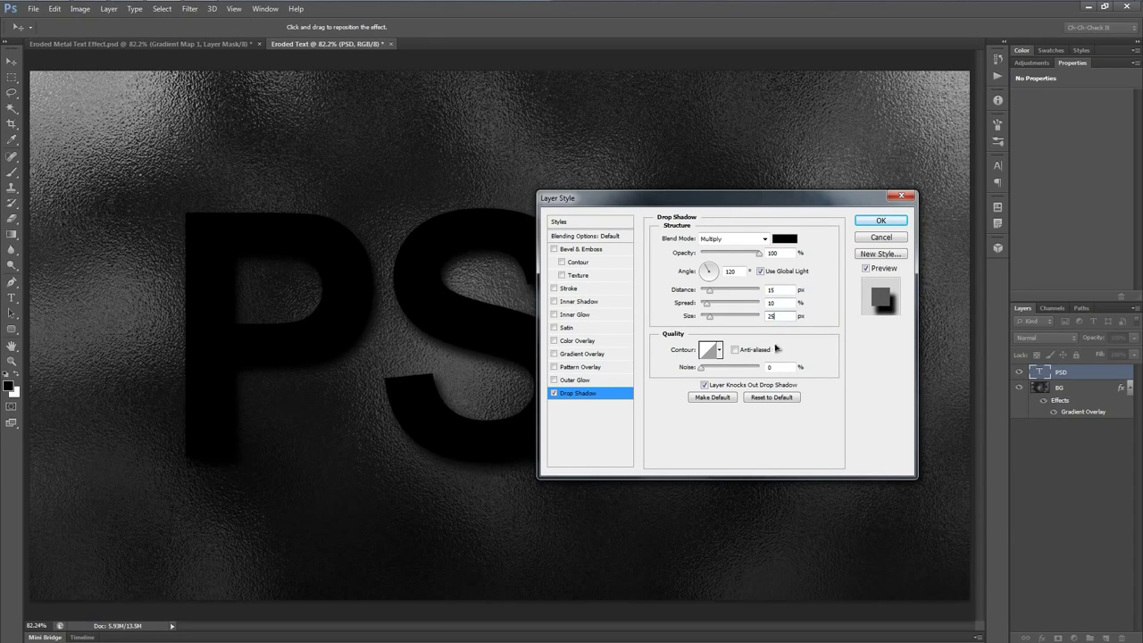
{"action": "left_click", "coordinate": [878, 223]}
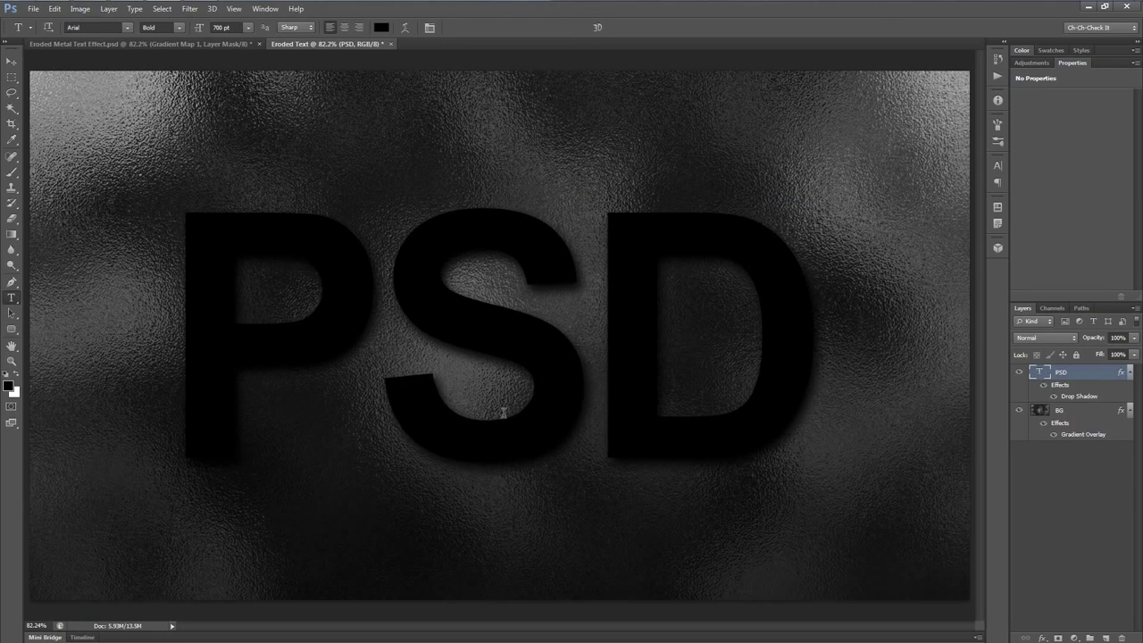
Step: Collapse the effects lists of the BG and PSD layers and create a new layer named Metal above the text
{"action": "left_click", "coordinate": [1129, 412]}
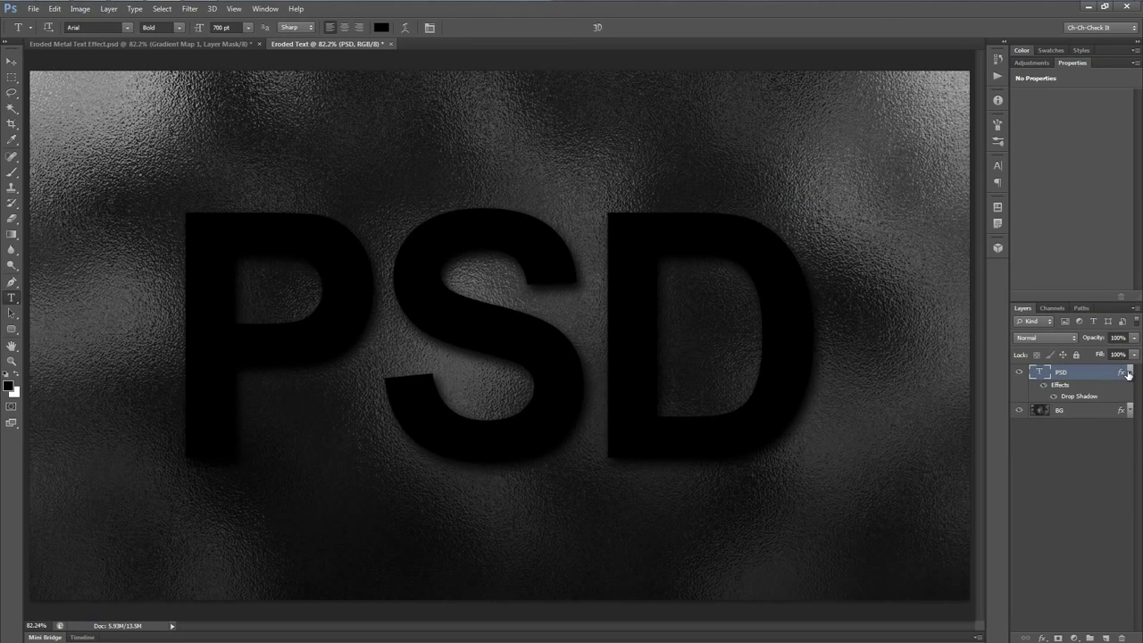
{"action": "left_click", "coordinate": [1129, 374]}
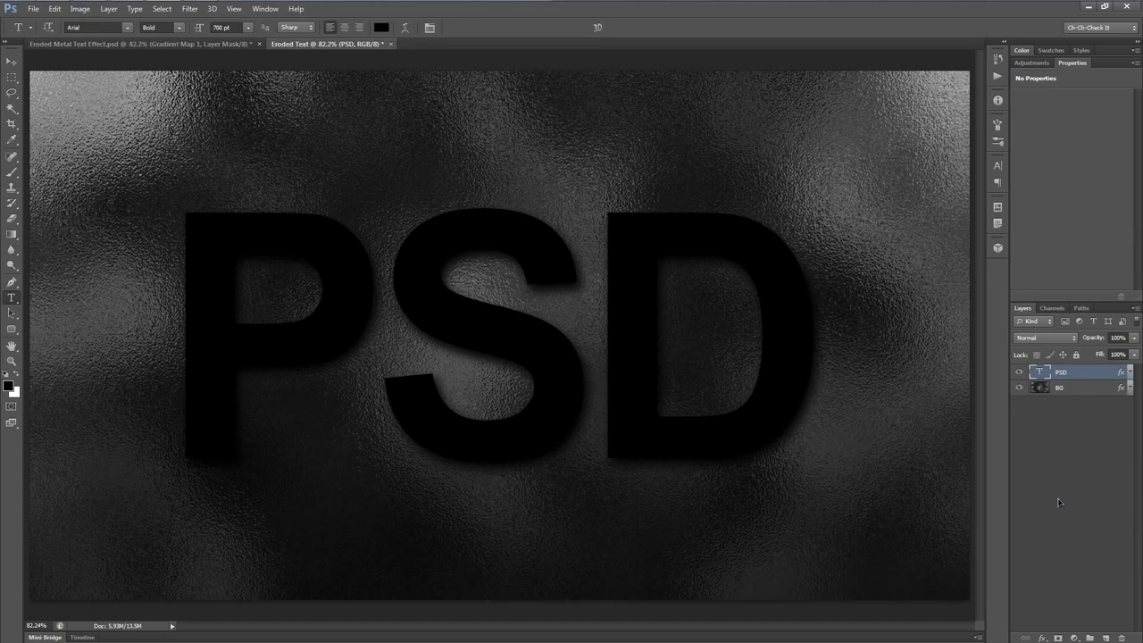
{"action": "left_click", "coordinate": [1105, 637]}
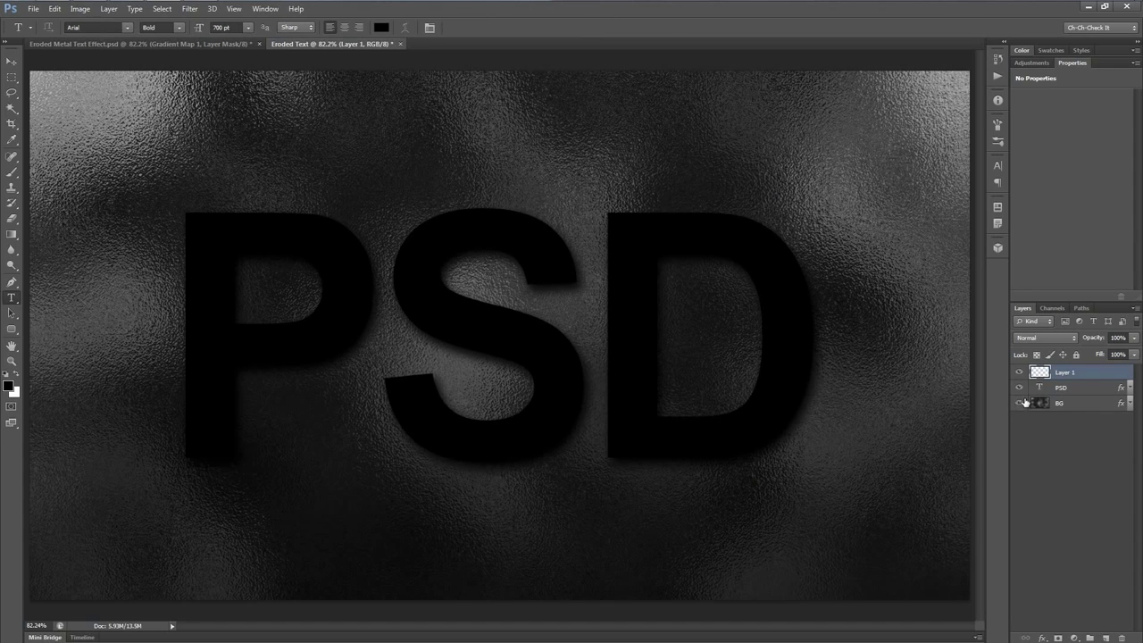
{"action": "double_click", "coordinate": [1065, 375]}
{"action": "type", "text": "Metal"}
{"action": "key", "text": "Return"}
Step: Load the Text With Holes alpha channel as a selection for the Metal layer
{"action": "left_click", "coordinate": [1052, 308]}
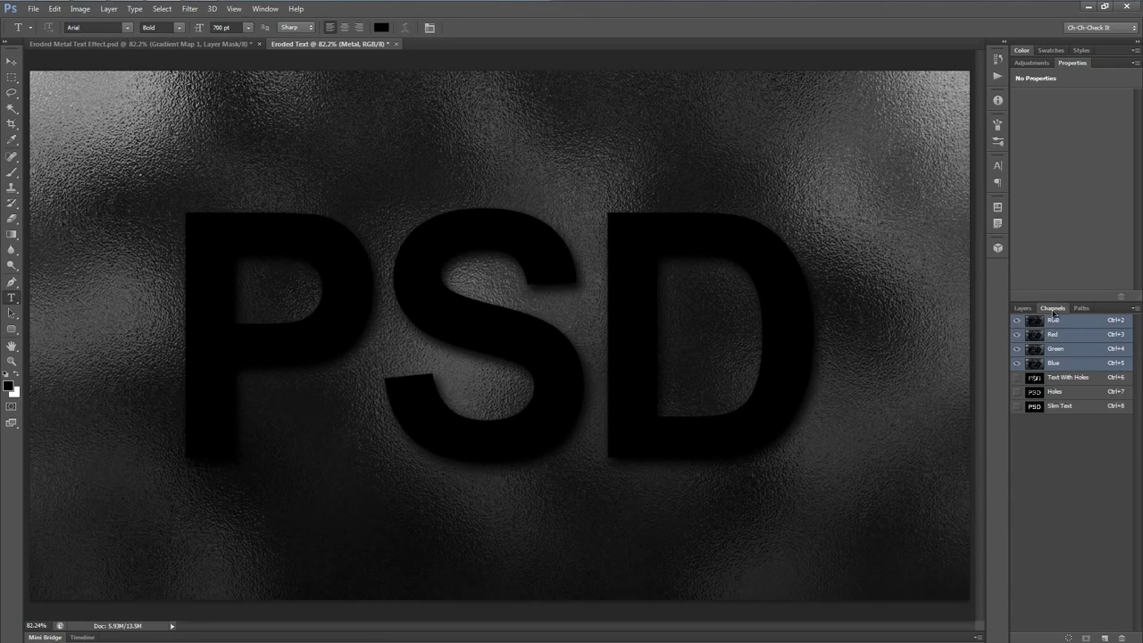
{"action": "left_click", "coordinate": [1034, 380], "text": "ctrl"}
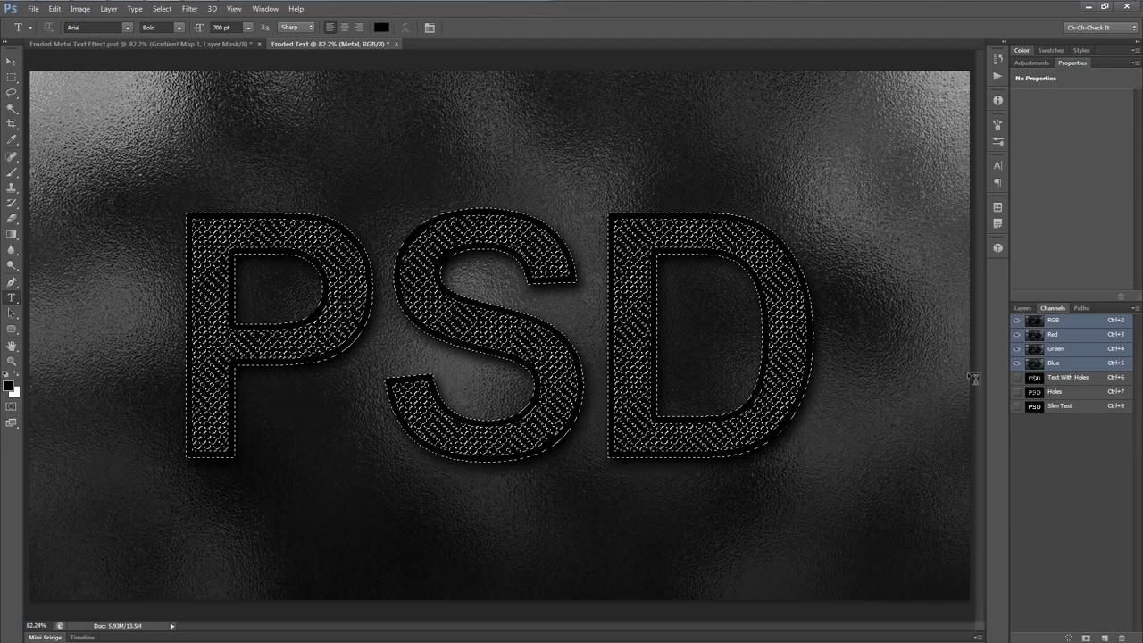
{"action": "left_click", "coordinate": [1023, 309]}
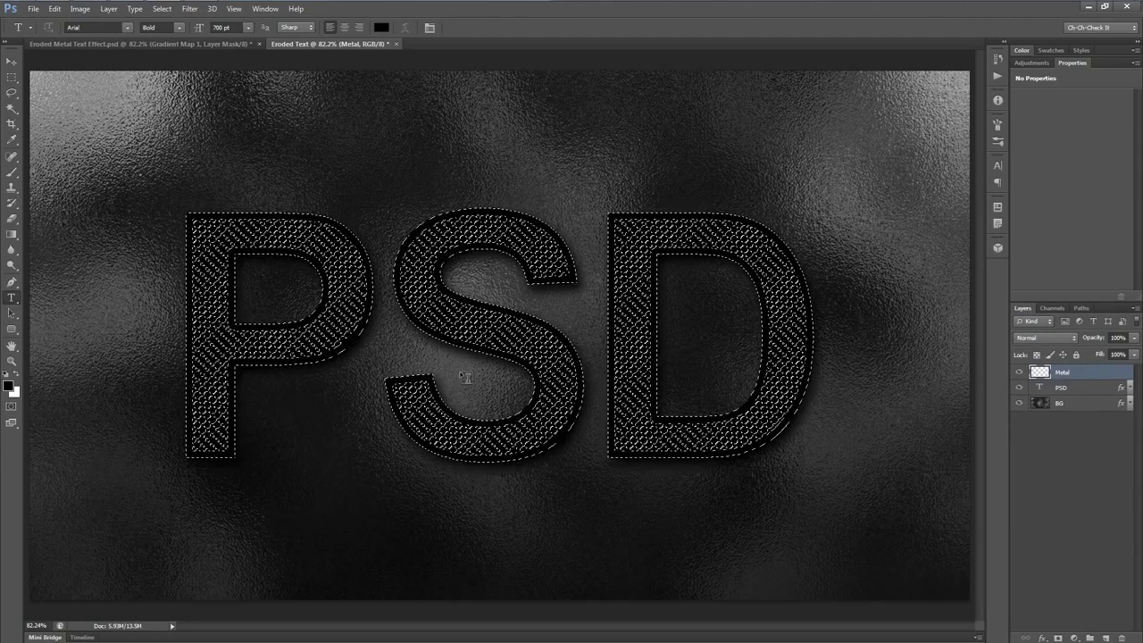
Step: Fill the selection on the Metal layer with dark gray RGB 50, 50, 50 (#323232) at 100% opacity, and deselect
{"action": "key", "text": "i"}
{"action": "key", "text": "shift+F5"}
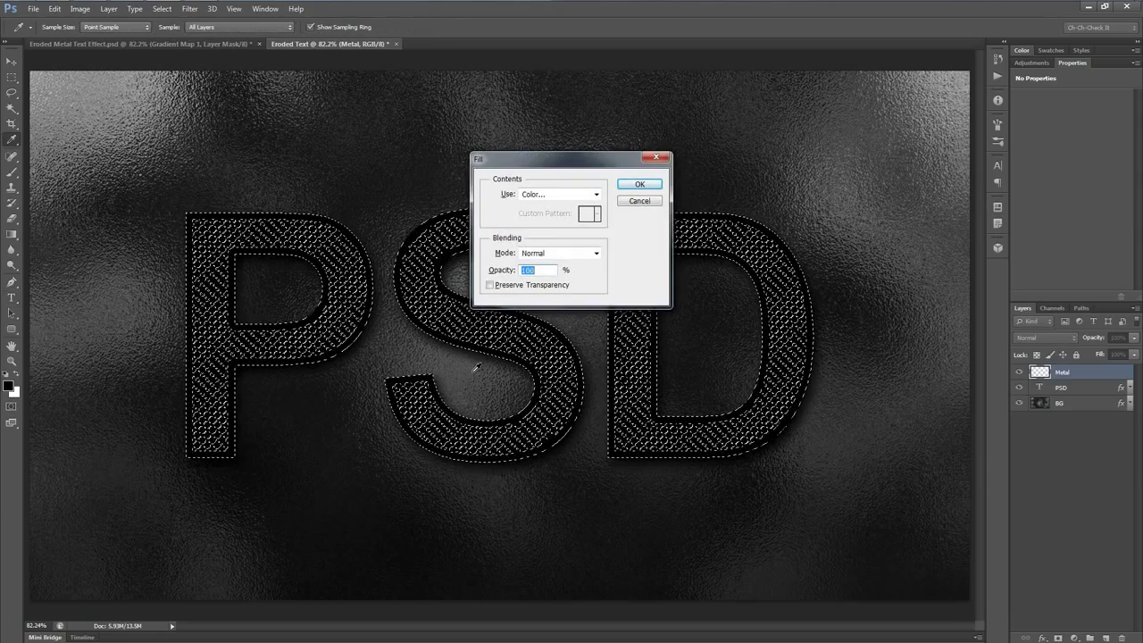
{"action": "left_click", "coordinate": [554, 194]}
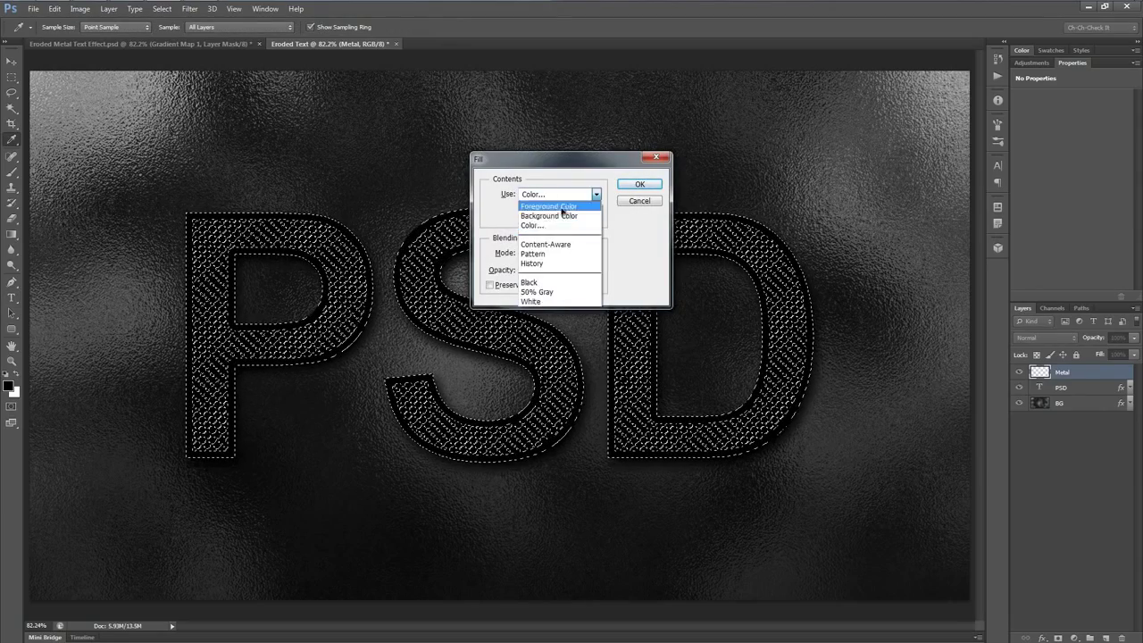
{"action": "left_click", "coordinate": [545, 225]}
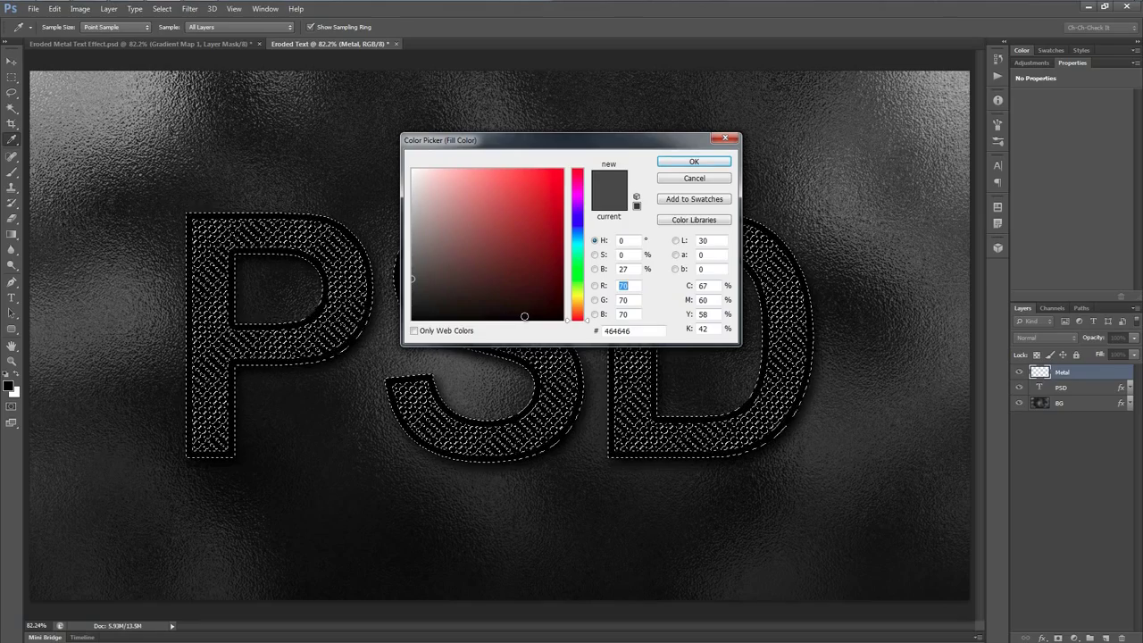
{"action": "type", "text": "50"}
{"action": "key", "text": "Tab"}
{"action": "type", "text": "50"}
{"action": "key", "text": "Tab"}
{"action": "type", "text": "50"}
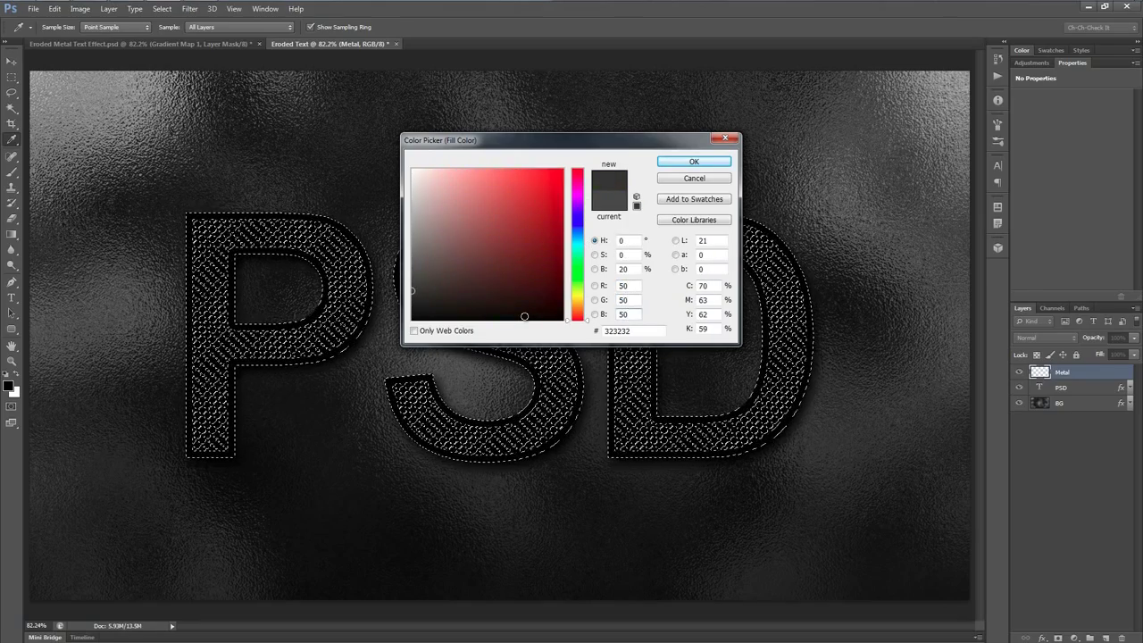
{"action": "double_click", "coordinate": [614, 331]}
{"action": "left_click", "coordinate": [640, 332]}
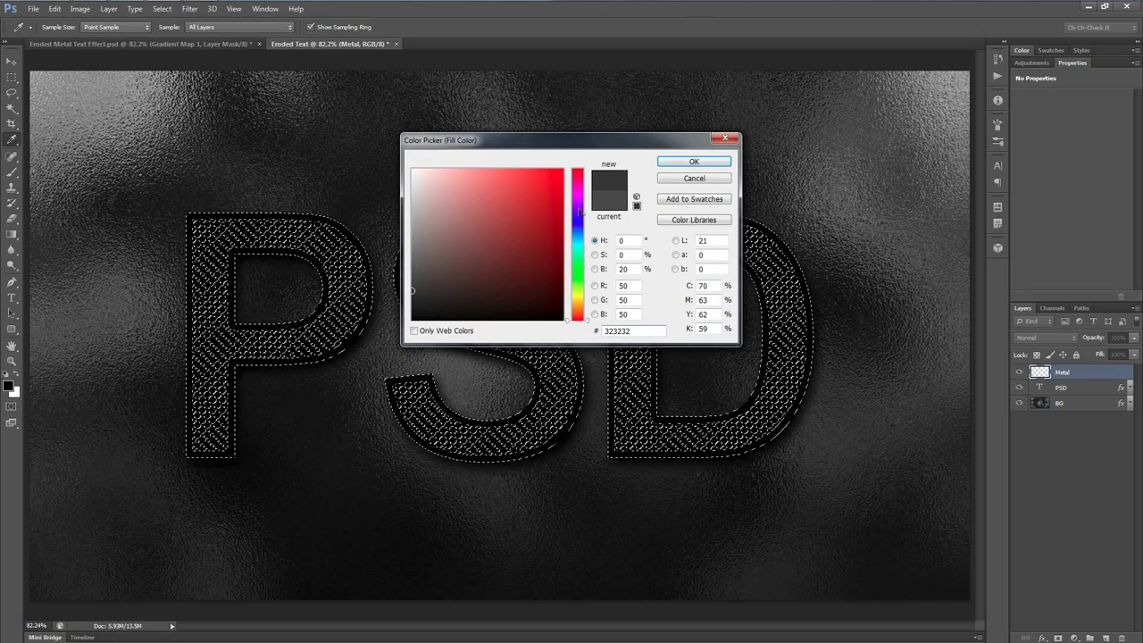
{"action": "left_click", "coordinate": [693, 161]}
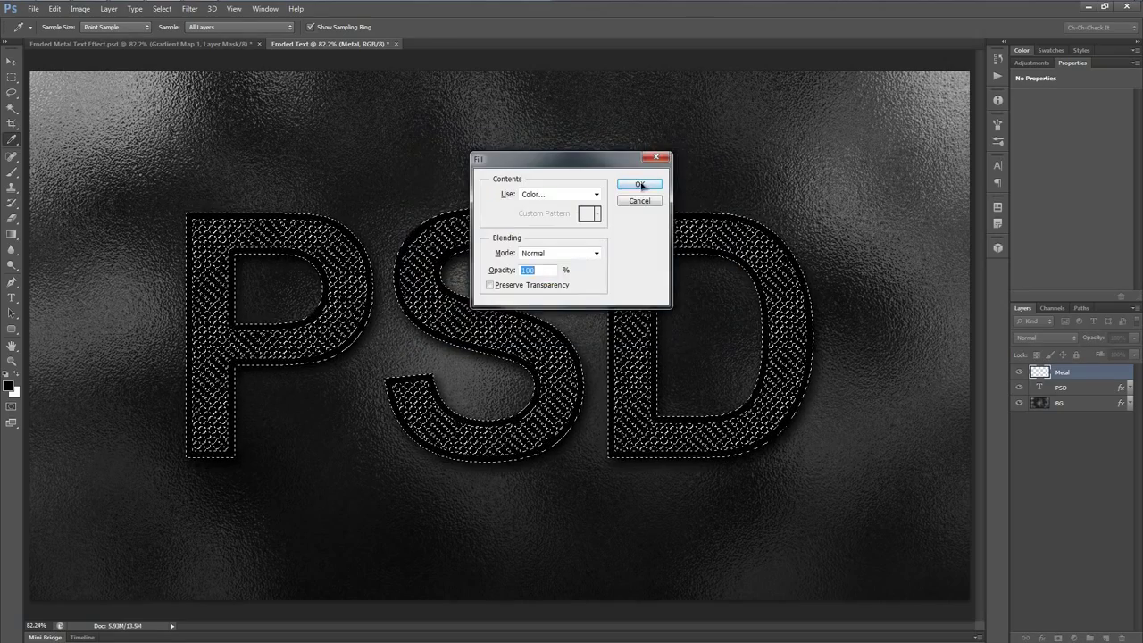
{"action": "left_click", "coordinate": [645, 184]}
{"action": "key", "text": "t"}
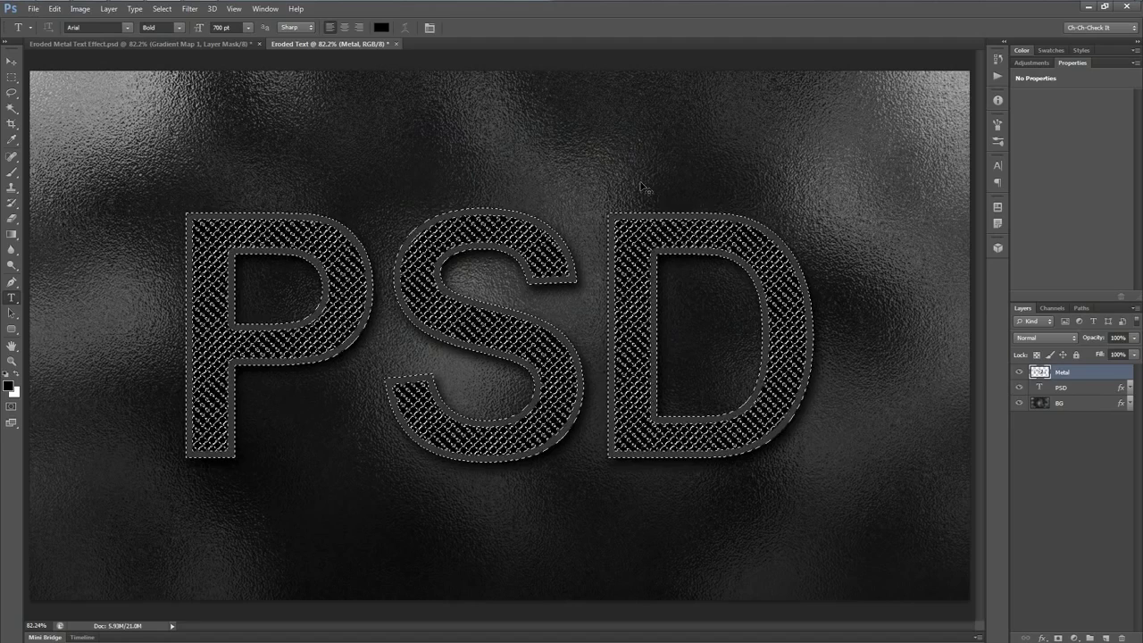
{"action": "key", "text": "ctrl+d"}
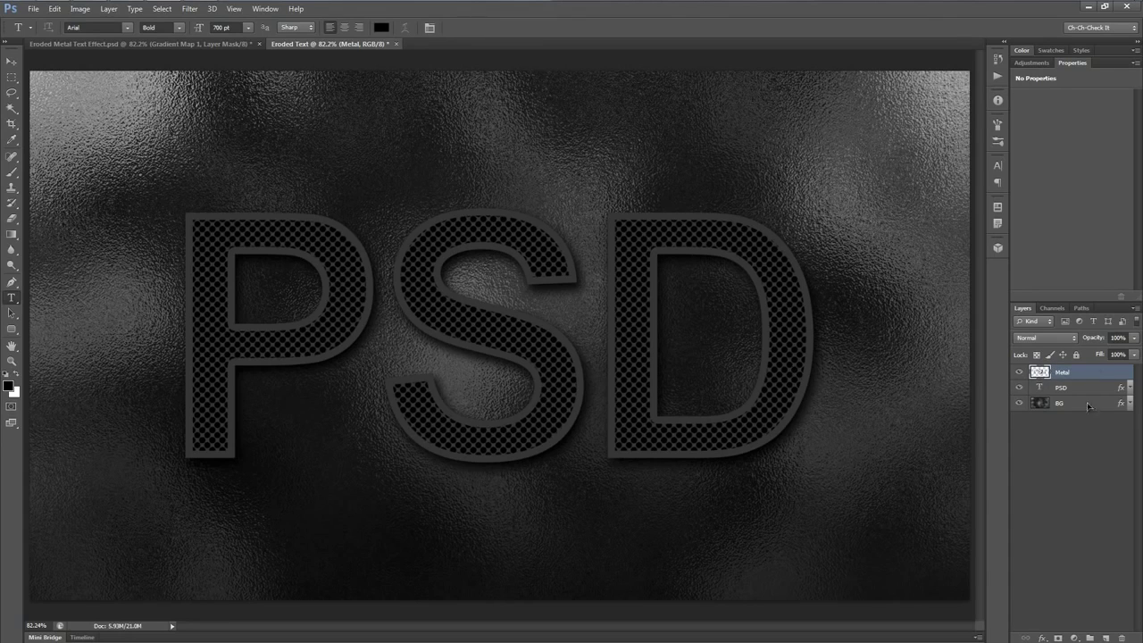
Step: Add a Black Marble Pattern Overlay to the Metal layer, replacing the current pattern set with Rock Patterns without saving it
{"action": "left_click", "coordinate": [1042, 637]}
{"action": "left_click", "coordinate": [1076, 604]}
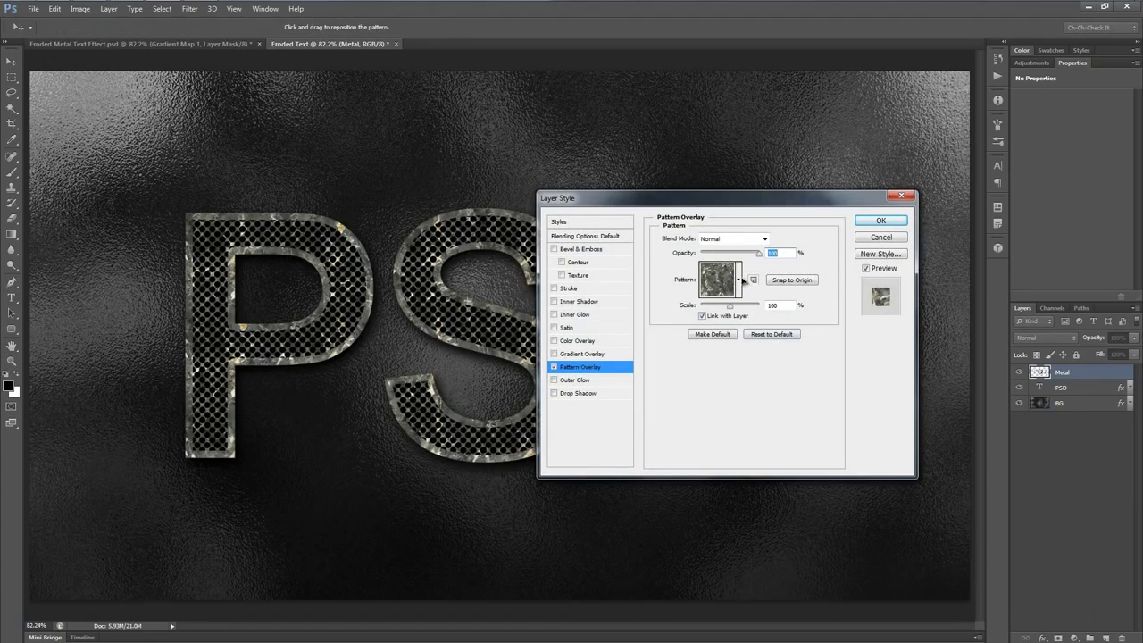
{"action": "left_click", "coordinate": [739, 281]}
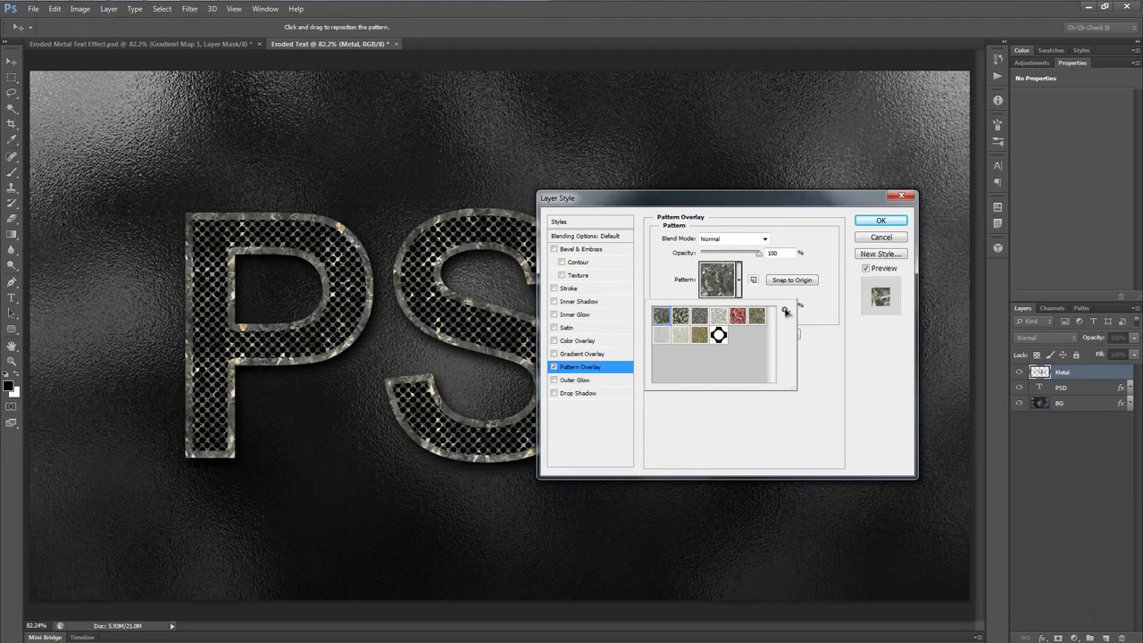
{"action": "left_click", "coordinate": [785, 310]}
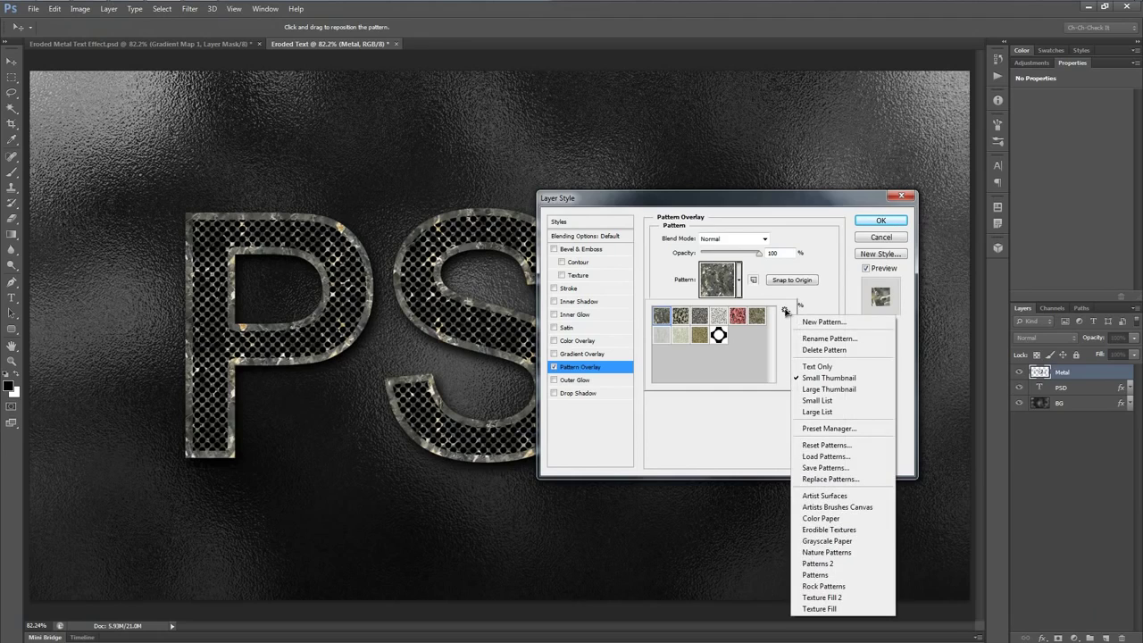
{"action": "left_click", "coordinate": [824, 586]}
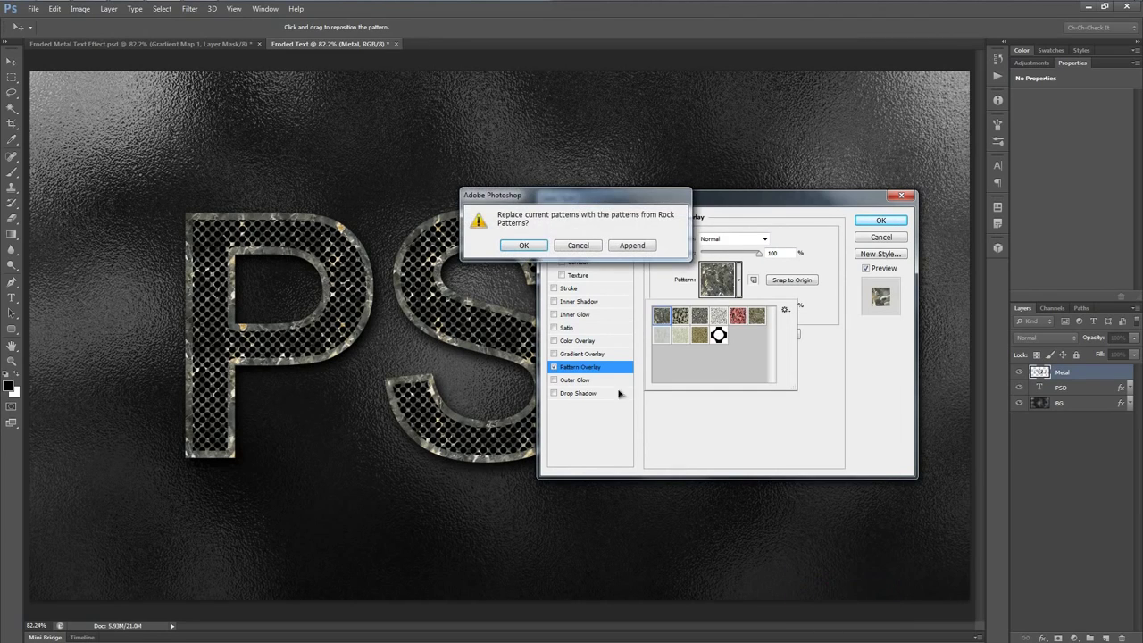
{"action": "left_click", "coordinate": [533, 246]}
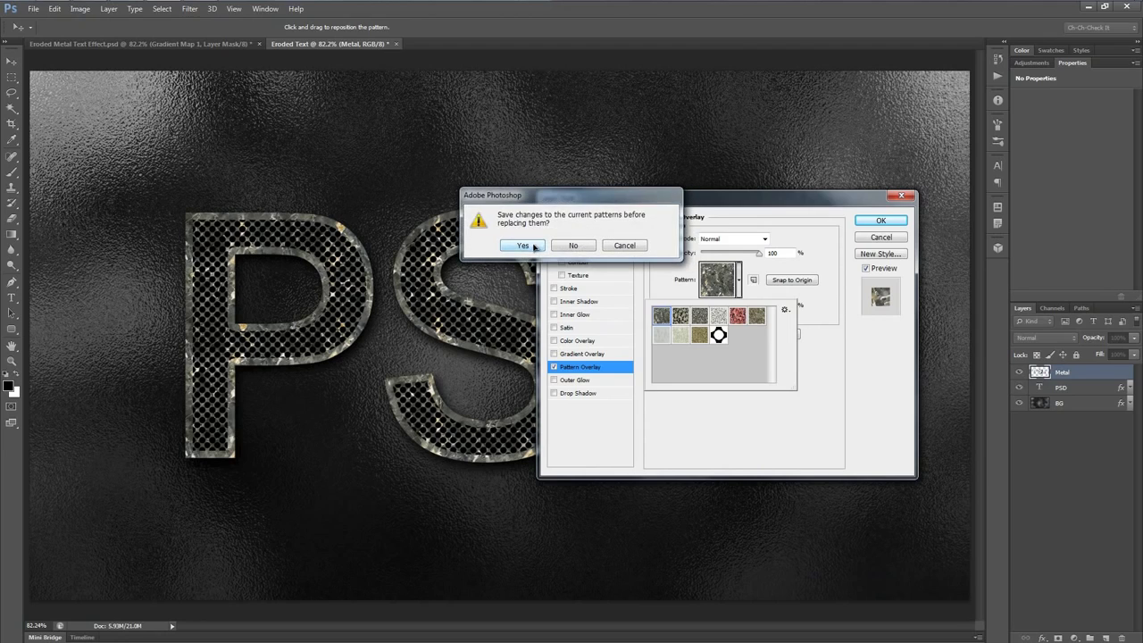
{"action": "left_click", "coordinate": [573, 247]}
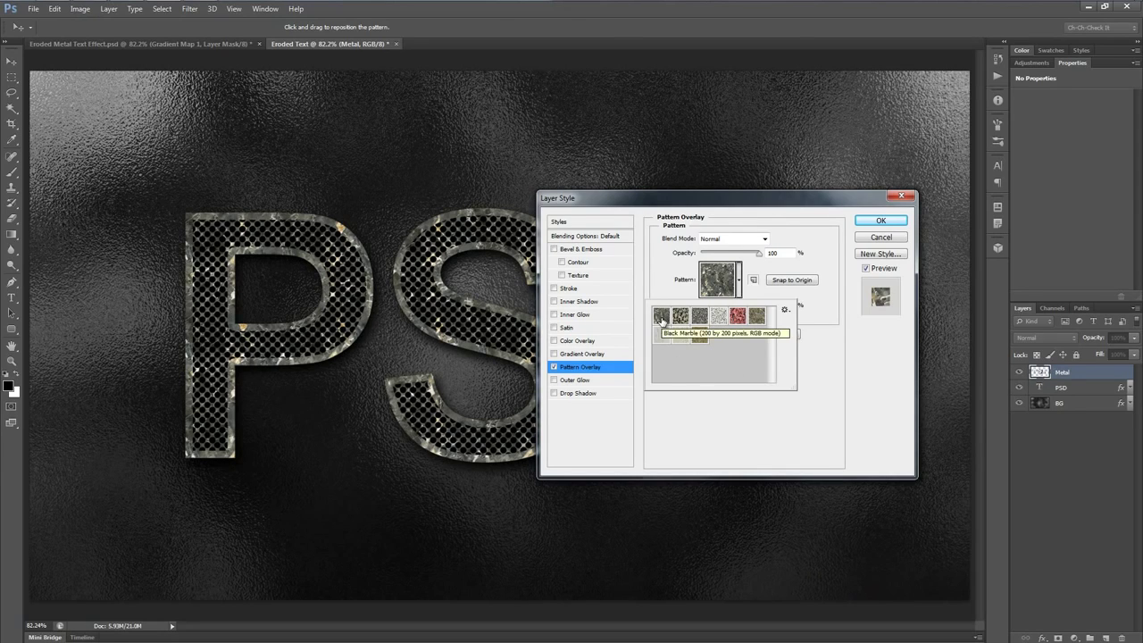
{"action": "left_click", "coordinate": [739, 279]}
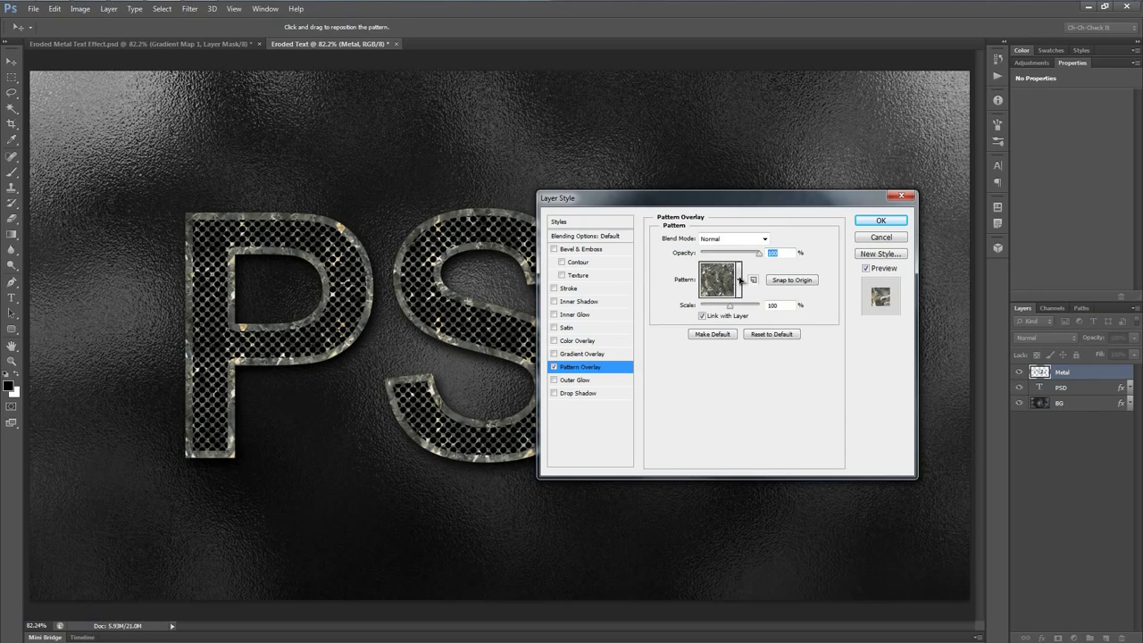
Step: Try Soft Light for the Metal layer's Pattern Overlay, settle on Hard Light blending and apply the layer style
{"action": "left_click", "coordinate": [732, 239]}
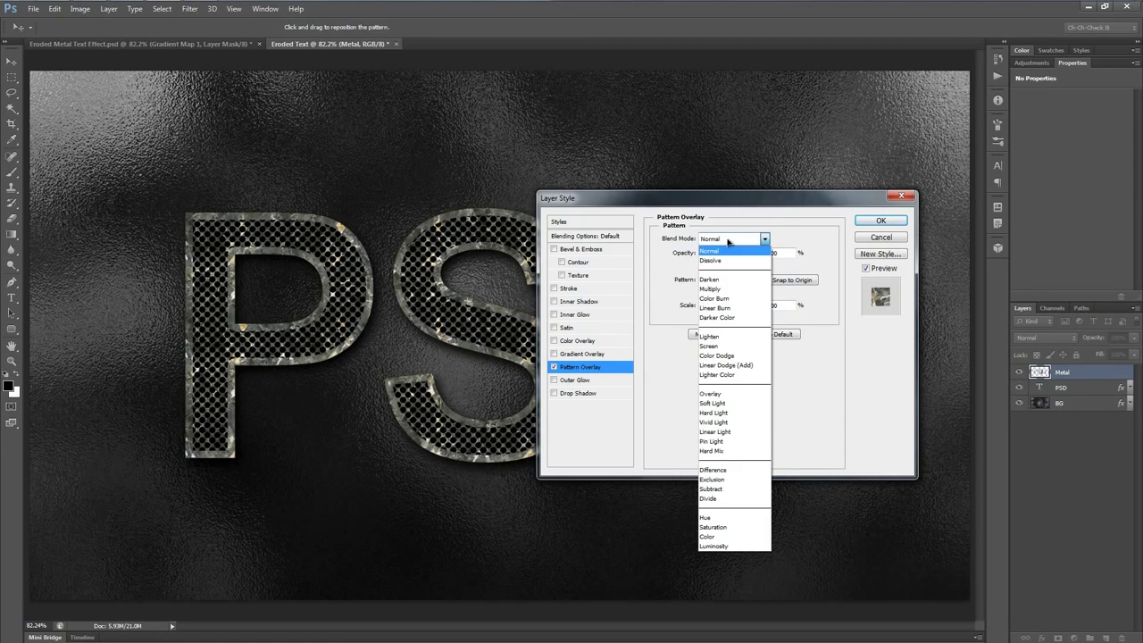
{"action": "left_click", "coordinate": [719, 405]}
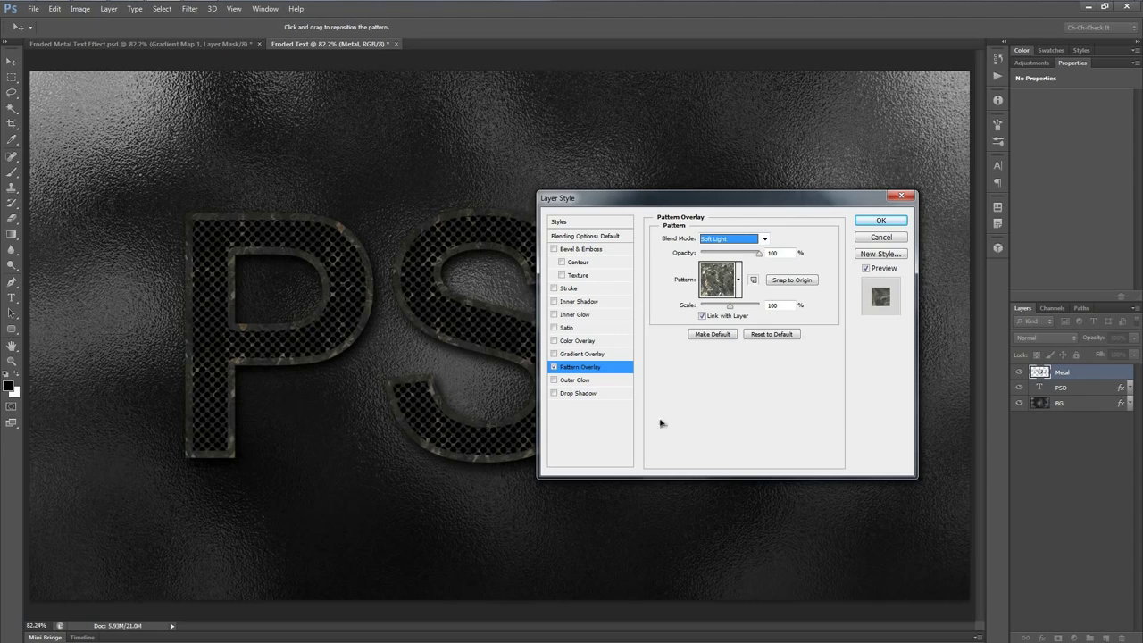
{"action": "left_click", "coordinate": [738, 241]}
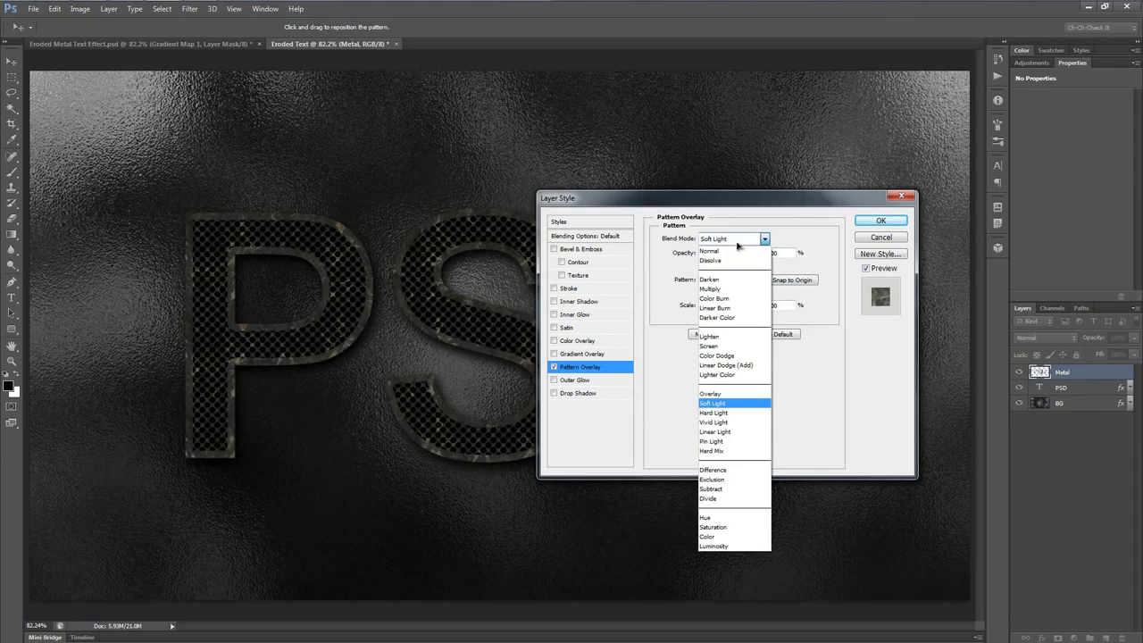
{"action": "left_click", "coordinate": [732, 414]}
{"action": "left_click_drag", "start_coordinate": [706, 208], "coordinate": [631, 212]}
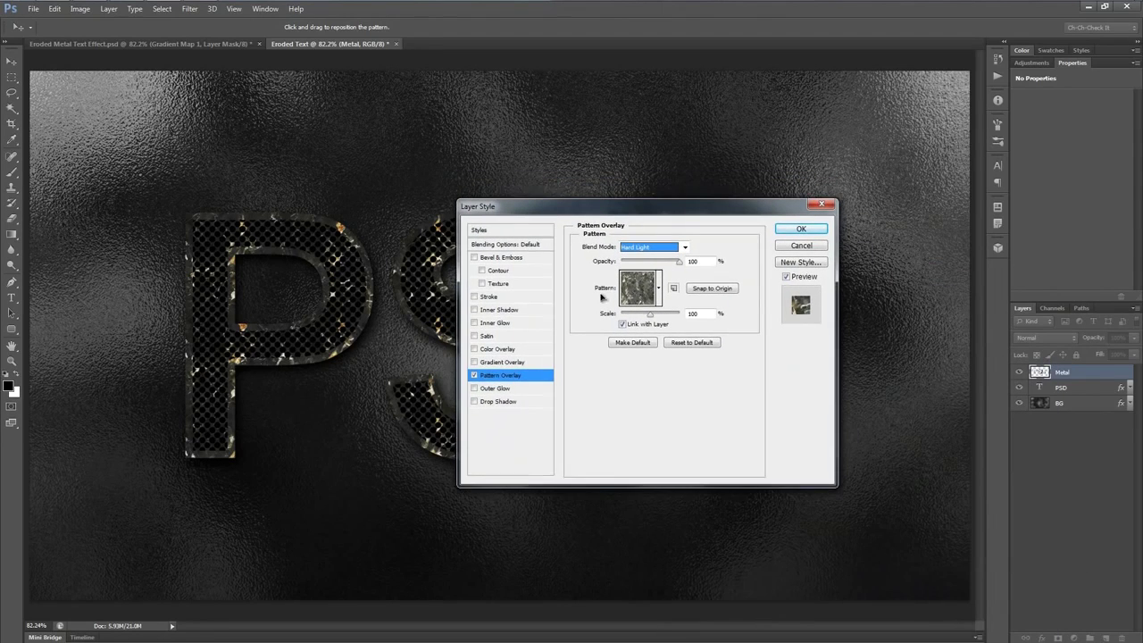
{"action": "left_click", "coordinate": [807, 234]}
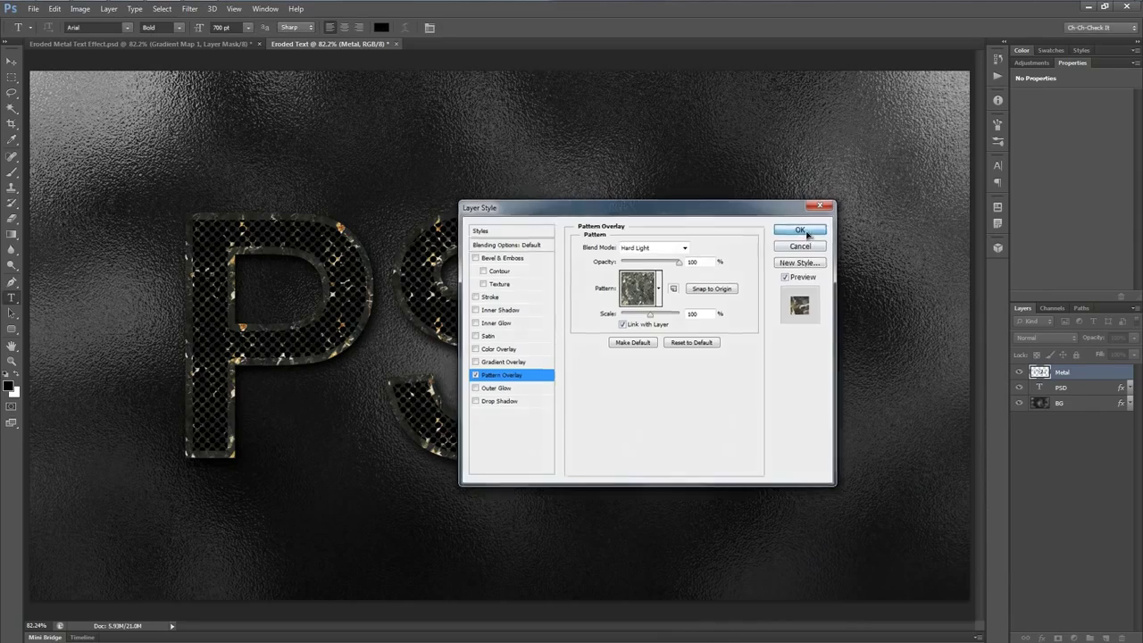
Step: Duplicate the Metal layer and remove the layer style from the copy
{"action": "left_click", "coordinate": [1129, 372]}
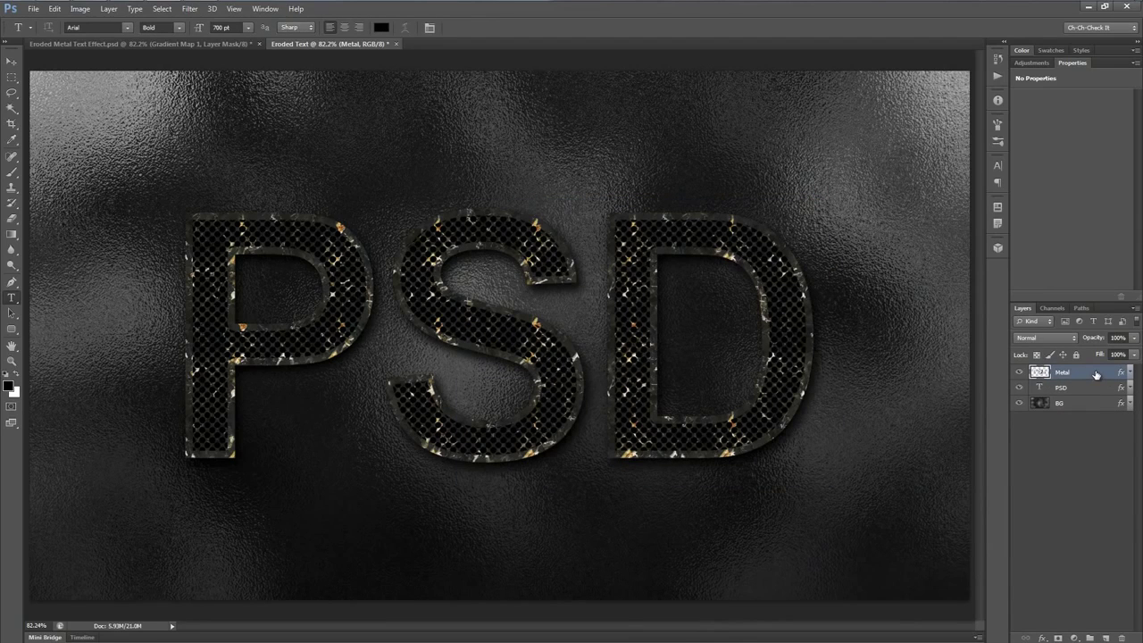
{"action": "key", "text": "ctrl+j"}
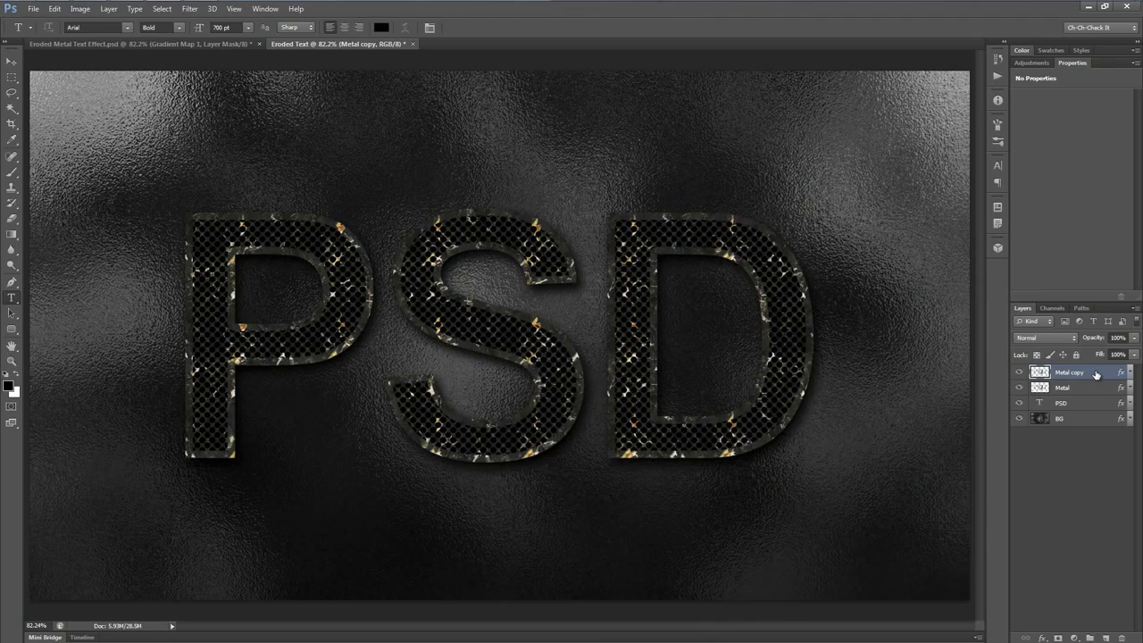
{"action": "left_click_drag", "start_coordinate": [1121, 374], "coordinate": [1123, 638]}
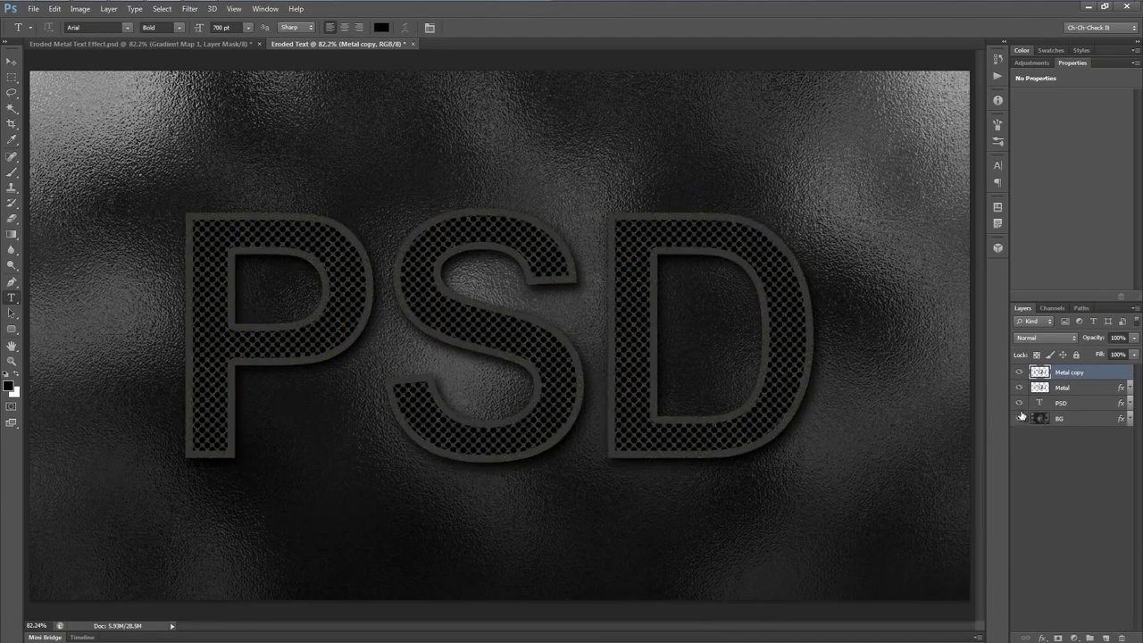
Step: Rename the Metal copy layer as Paint, then duplicate it and name the duplicate Grain
{"action": "double_click", "coordinate": [1069, 373]}
{"action": "type", "text": "Paint"}
{"action": "key", "text": "Return"}
{"action": "key", "text": "ctrl+j"}
{"action": "double_click", "coordinate": [1070, 374]}
{"action": "type", "text": "Grain"}
{"action": "key", "text": "Return"}
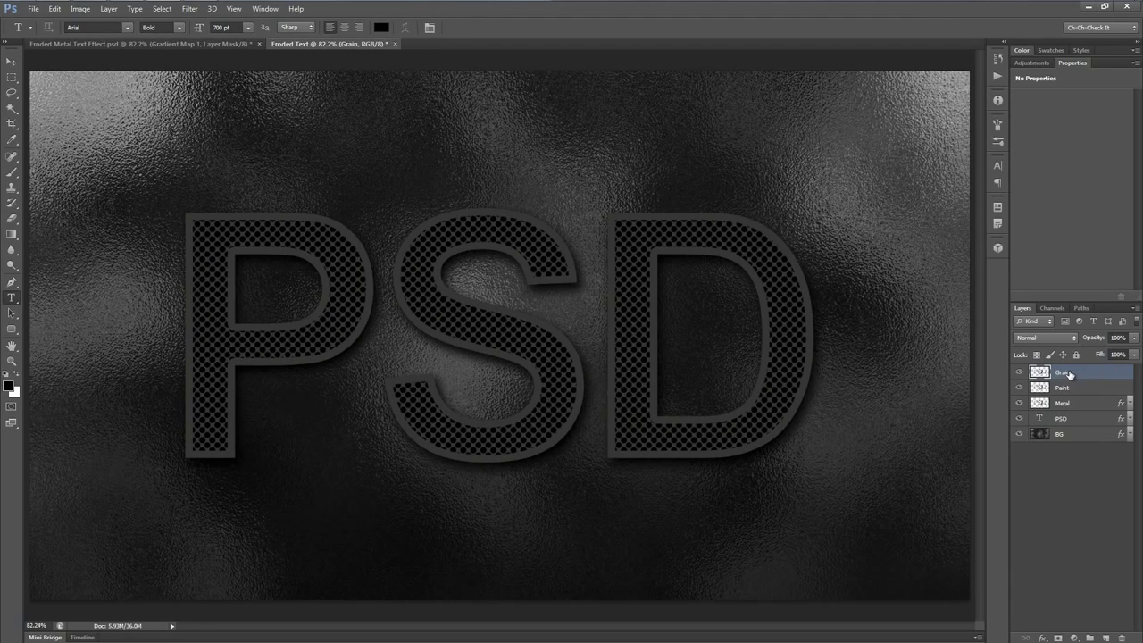
Step: Hide the Grain layer, add a layer mask to the Paint layer and show that mask on the canvas
{"action": "left_click", "coordinate": [1076, 394]}
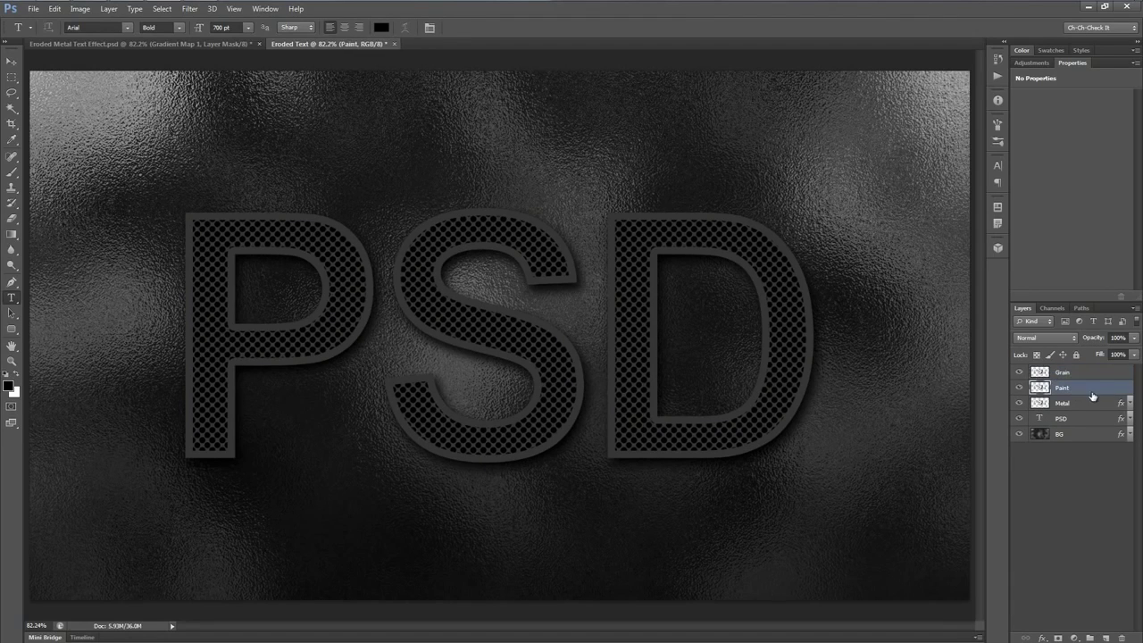
{"action": "left_click", "coordinate": [1071, 407]}
{"action": "left_click", "coordinate": [1079, 389]}
{"action": "left_click", "coordinate": [1077, 374], "text": "shift"}
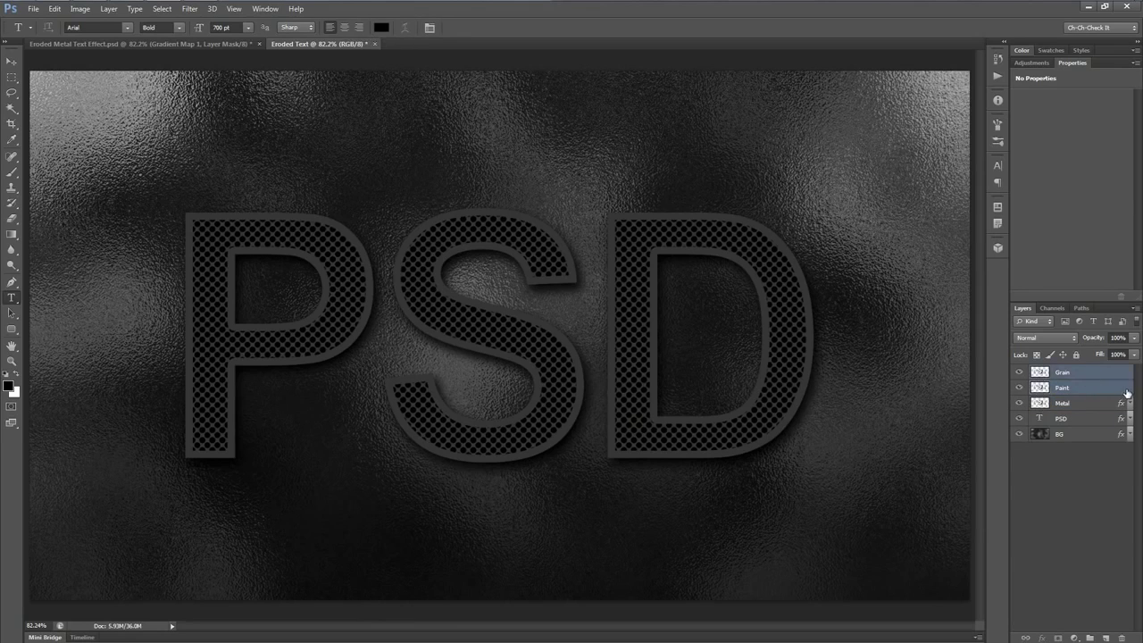
{"action": "left_click", "coordinate": [1062, 392]}
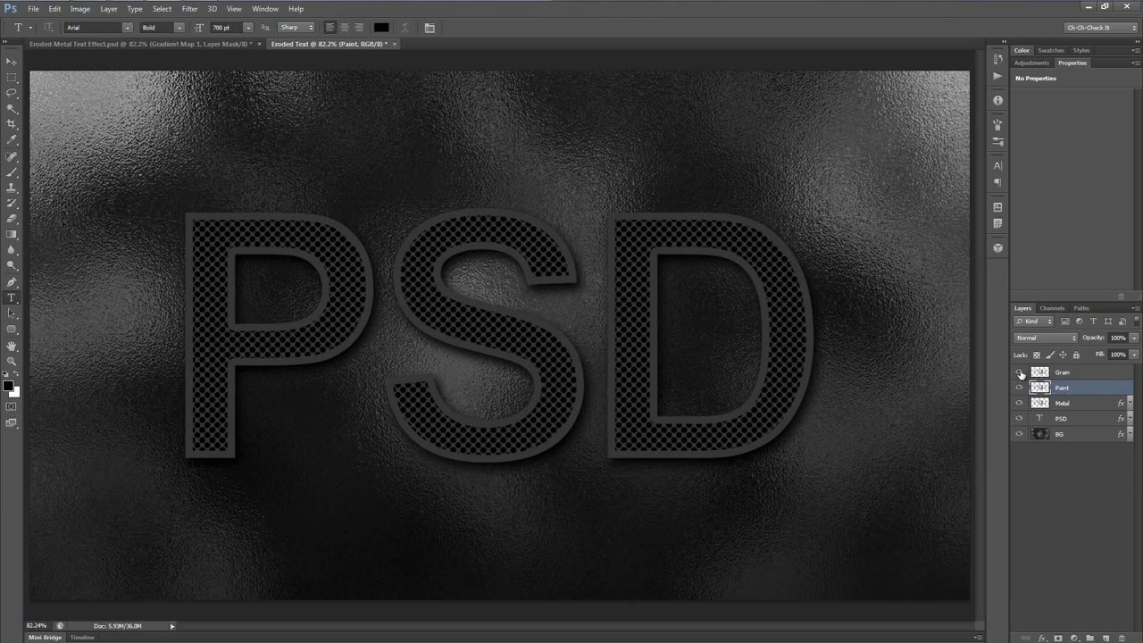
{"action": "left_click", "coordinate": [1019, 374]}
{"action": "left_click", "coordinate": [1057, 637]}
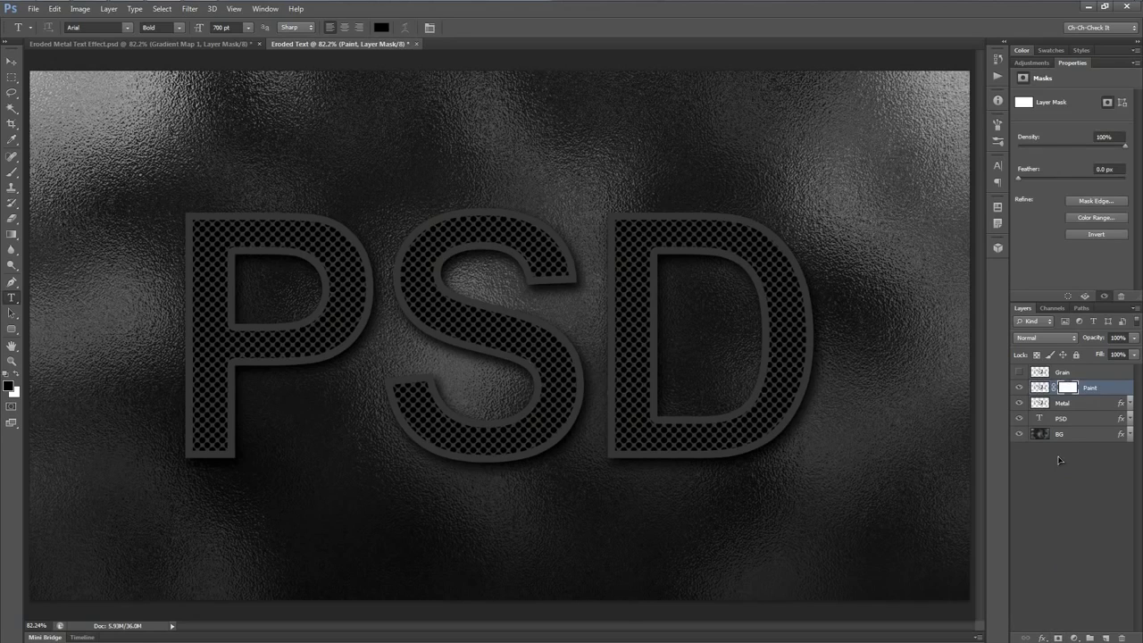
{"action": "left_click", "coordinate": [1068, 391], "text": "alt"}
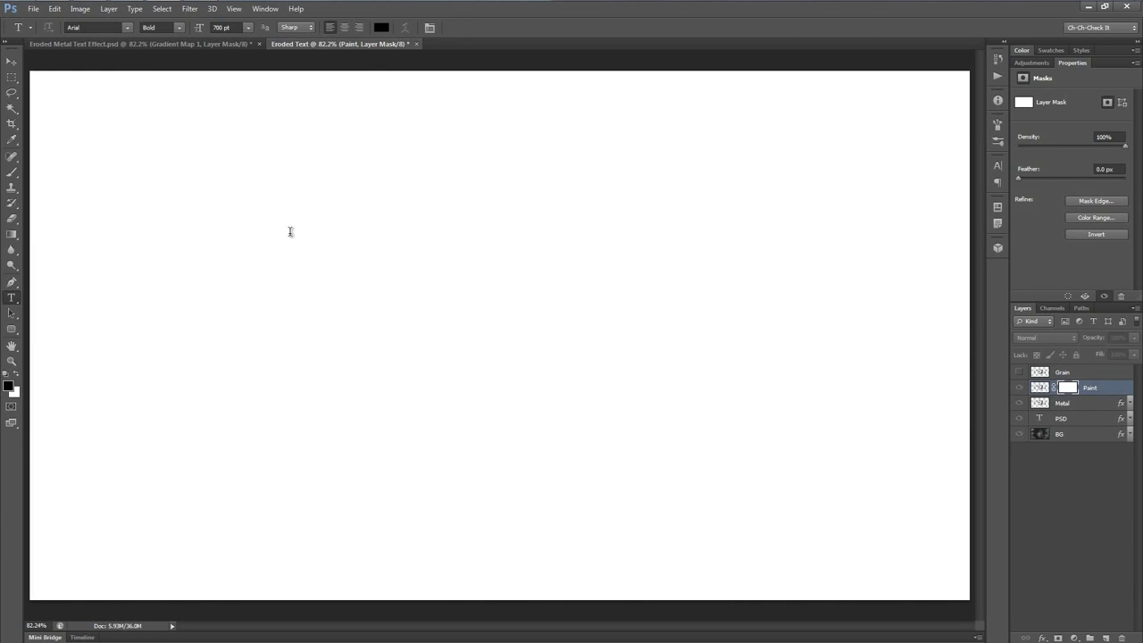
Step: Render Clouds in the Paint layer's mask, then apply Difference Clouds three times
{"action": "left_click", "coordinate": [190, 9]}
{"action": "mouse_move", "coordinate": [228, 175]}
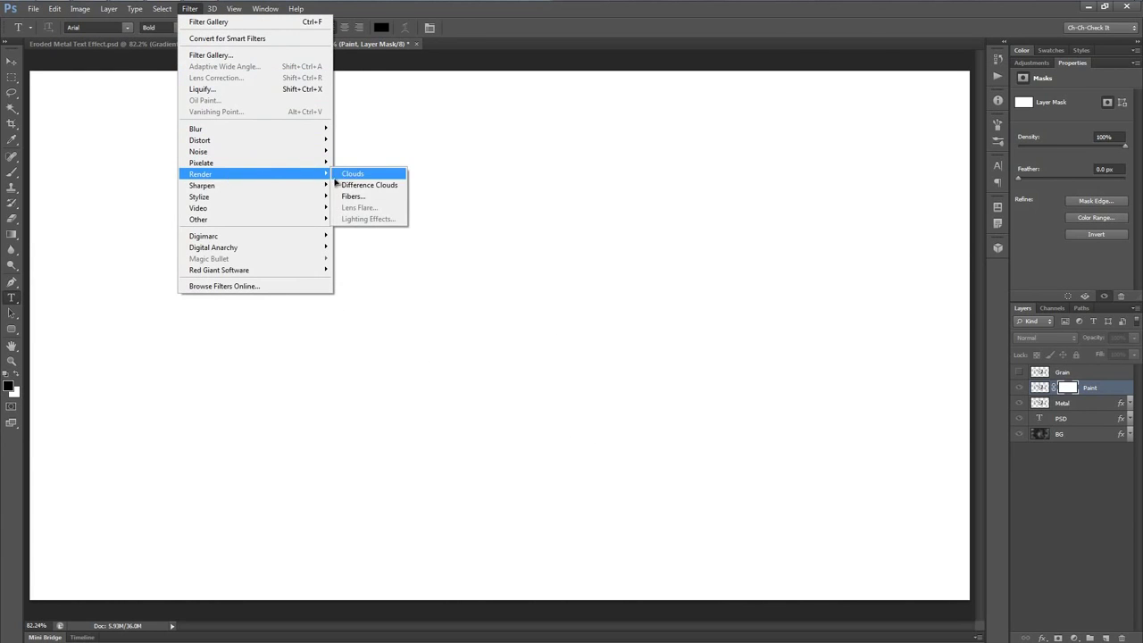
{"action": "left_click", "coordinate": [353, 174]}
{"action": "left_click", "coordinate": [190, 9]}
{"action": "mouse_move", "coordinate": [213, 173]}
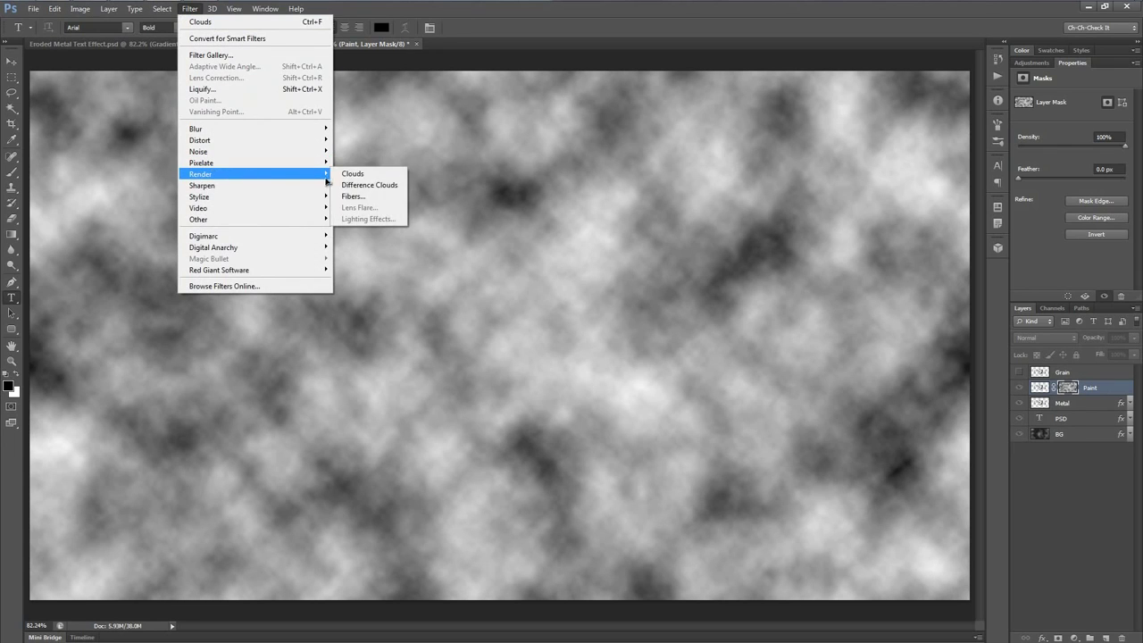
{"action": "left_click", "coordinate": [353, 184]}
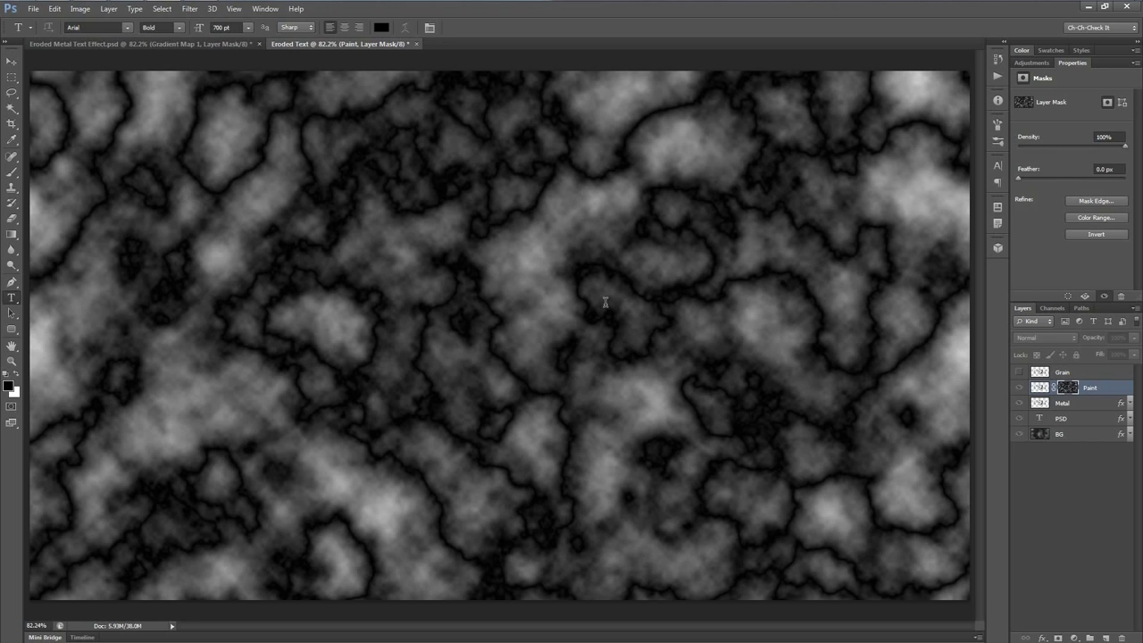
{"action": "key", "text": "ctrl+f"}
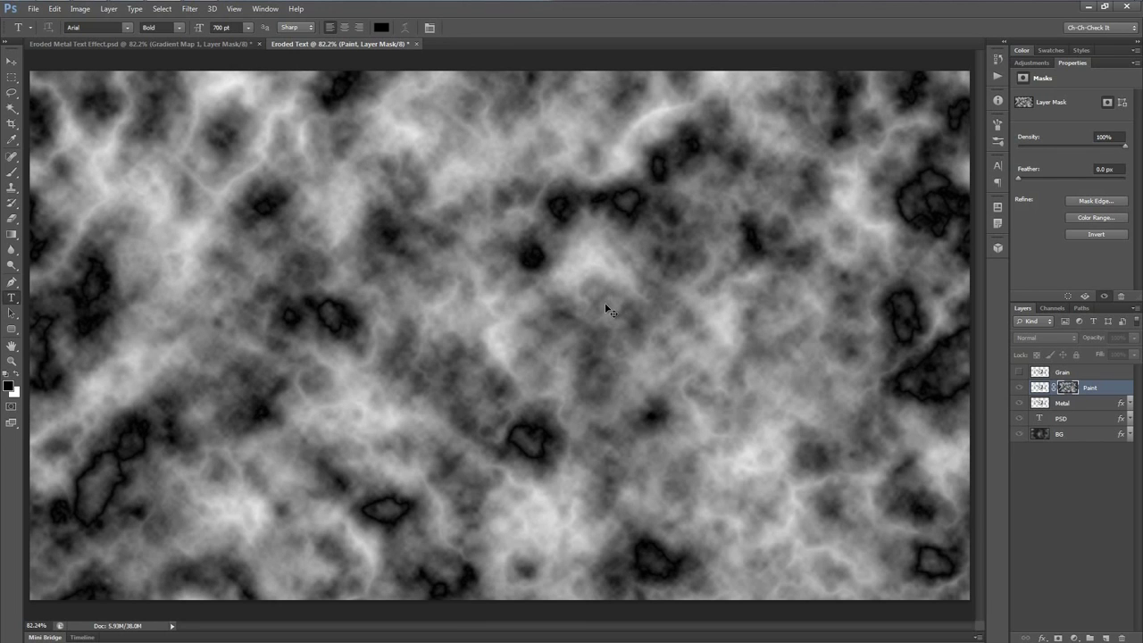
{"action": "key", "text": "ctrl+f"}
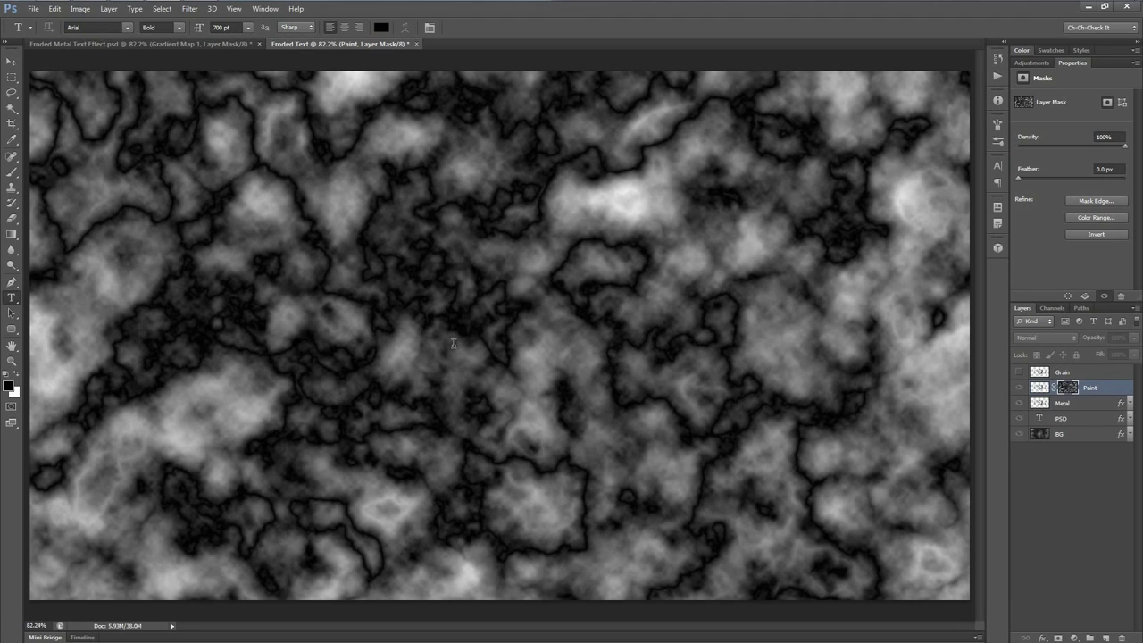
Step: Boost the Paint mask's contrast with Levels by setting the white input level to 55
{"action": "key", "text": "ctrl+l"}
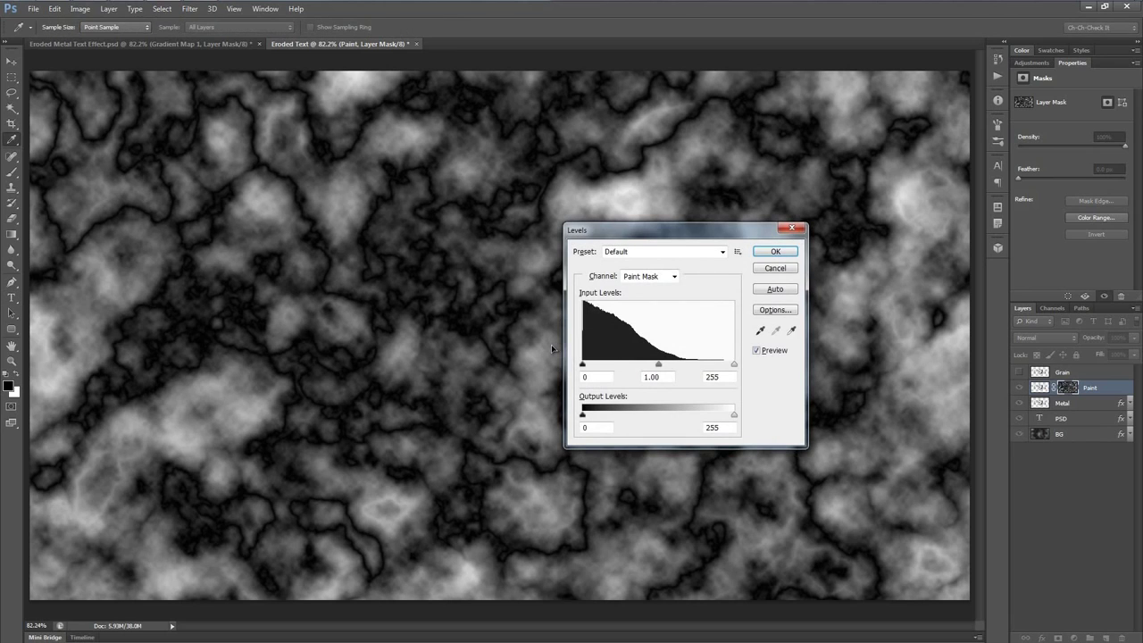
{"action": "double_click", "coordinate": [727, 379]}
{"action": "type", "text": "55"}
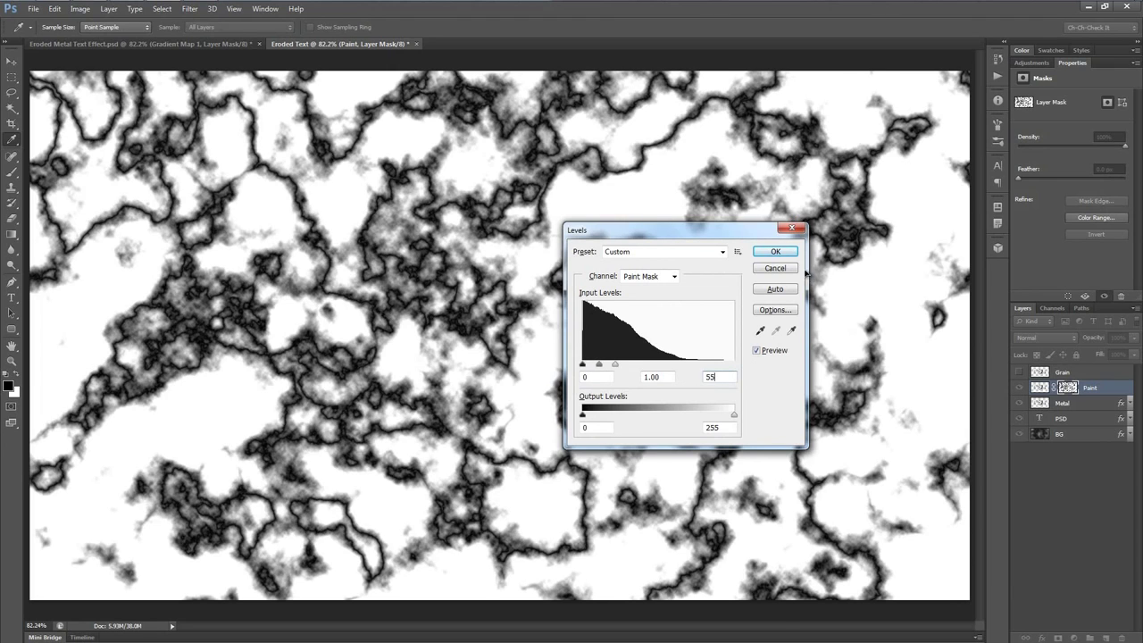
{"action": "left_click", "coordinate": [783, 252]}
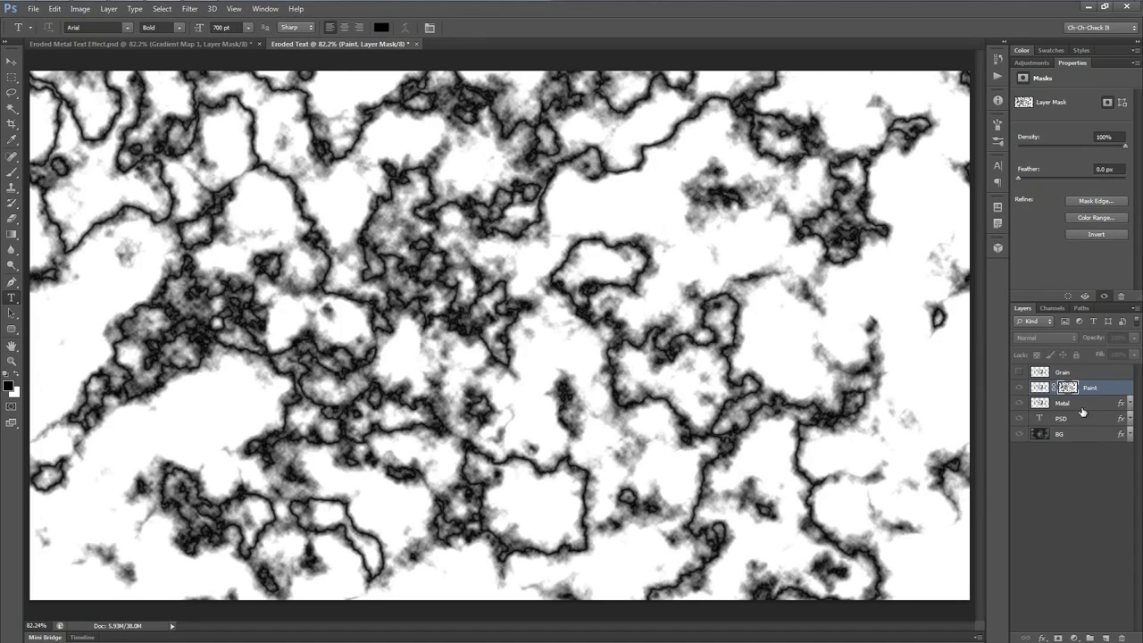
Step: Return from the mask view to the Paint layer's artwork and set the layer's blend mode to Soft Light
{"action": "left_click", "coordinate": [1039, 389]}
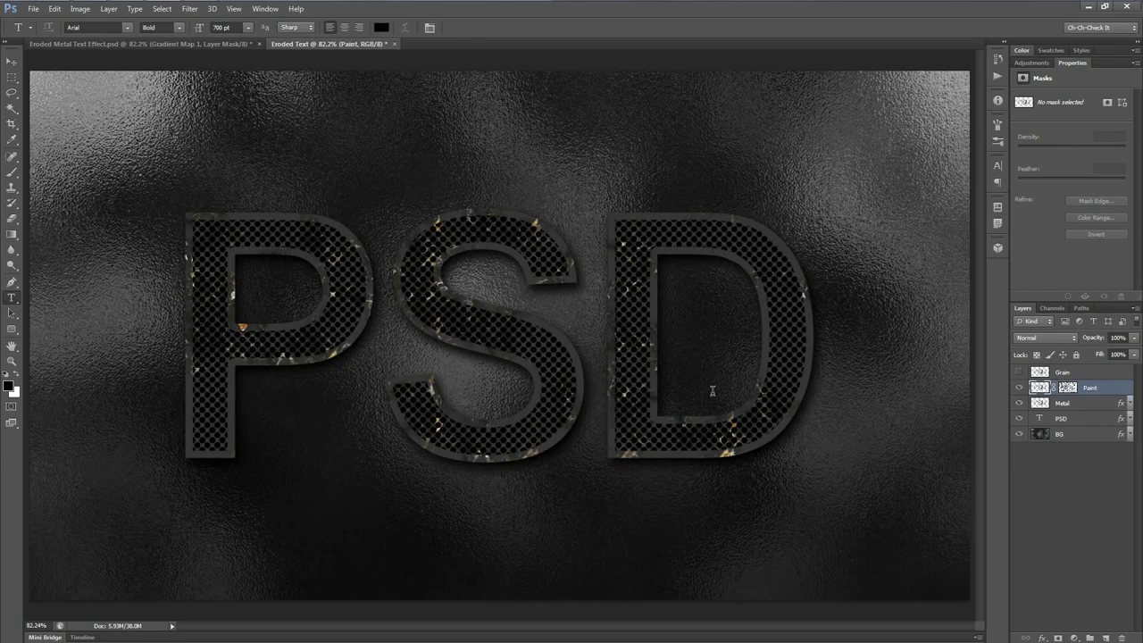
{"action": "left_click", "coordinate": [1045, 339]}
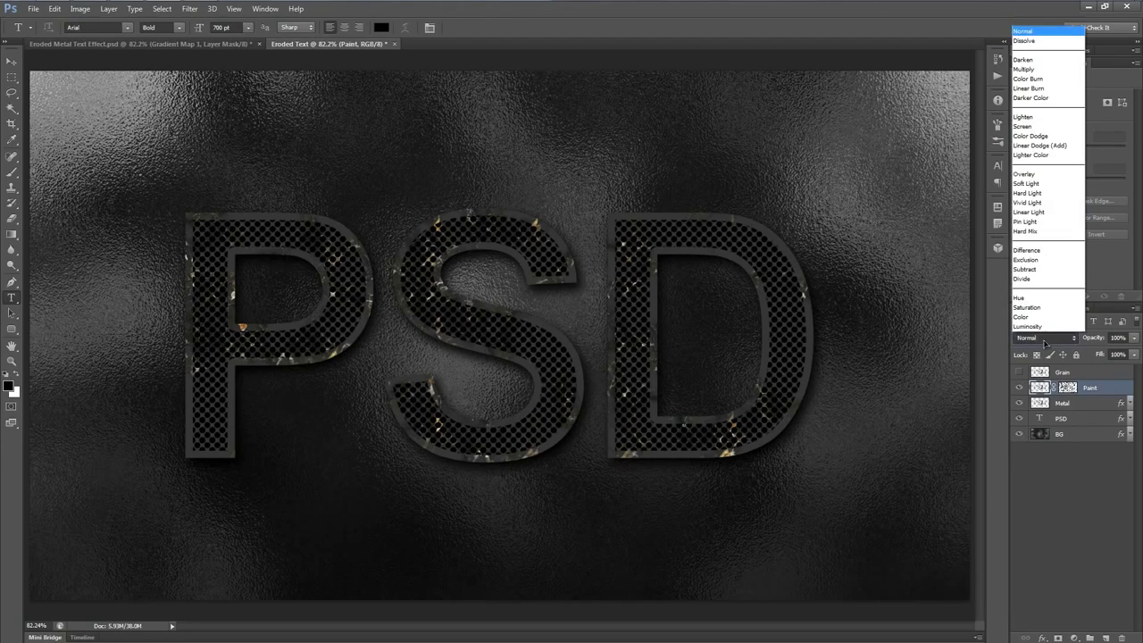
{"action": "left_click", "coordinate": [1031, 187]}
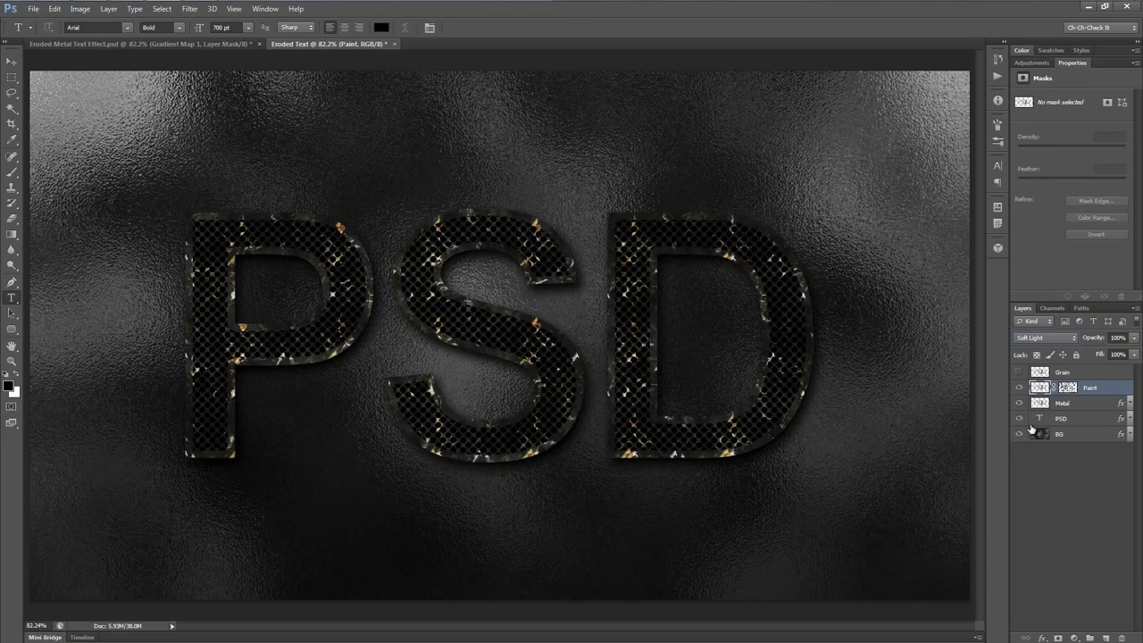
Step: Give the Paint layer a Gradient Overlay with Overlay blending at 70% opacity, and a Drop Shadow with its distance reduced to the minimum
{"action": "left_click", "coordinate": [1042, 637]}
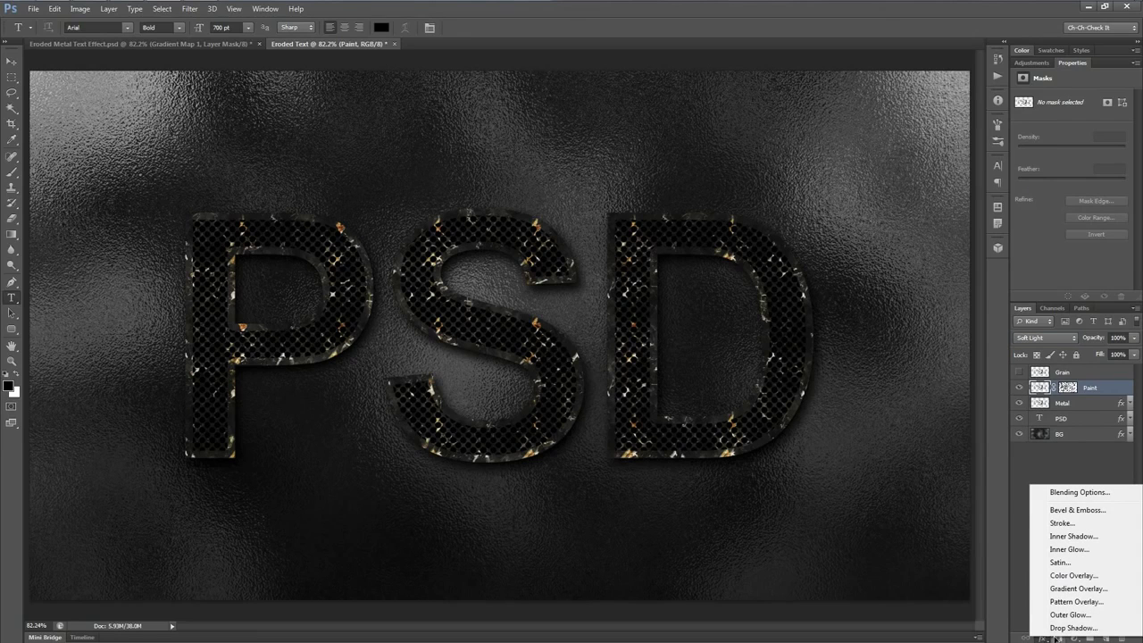
{"action": "left_click", "coordinate": [1082, 589]}
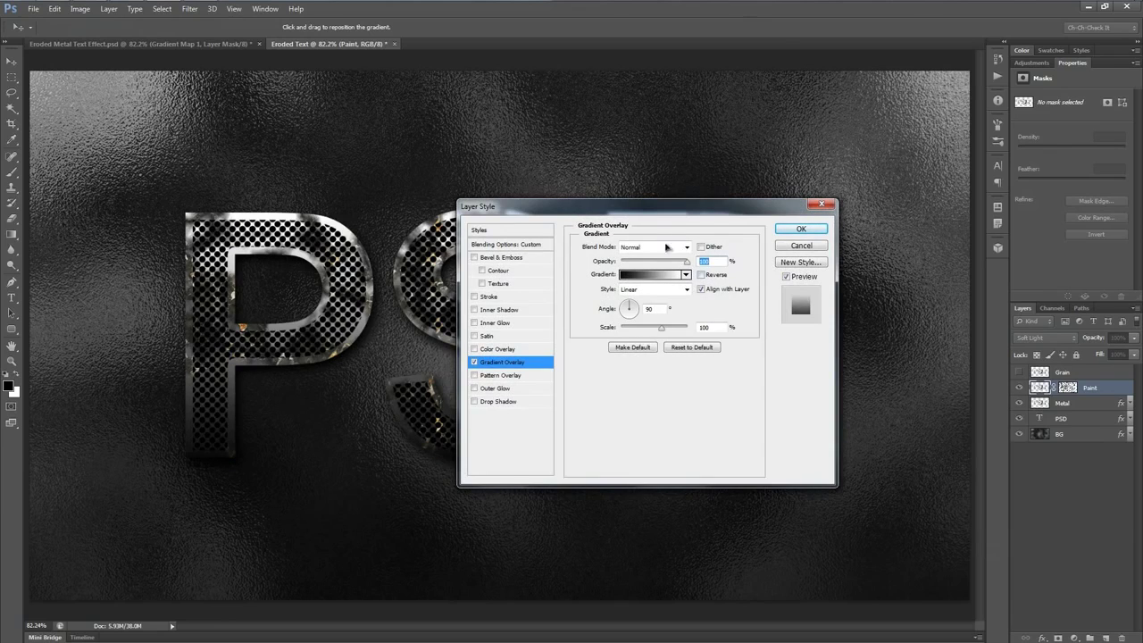
{"action": "left_click", "coordinate": [650, 250]}
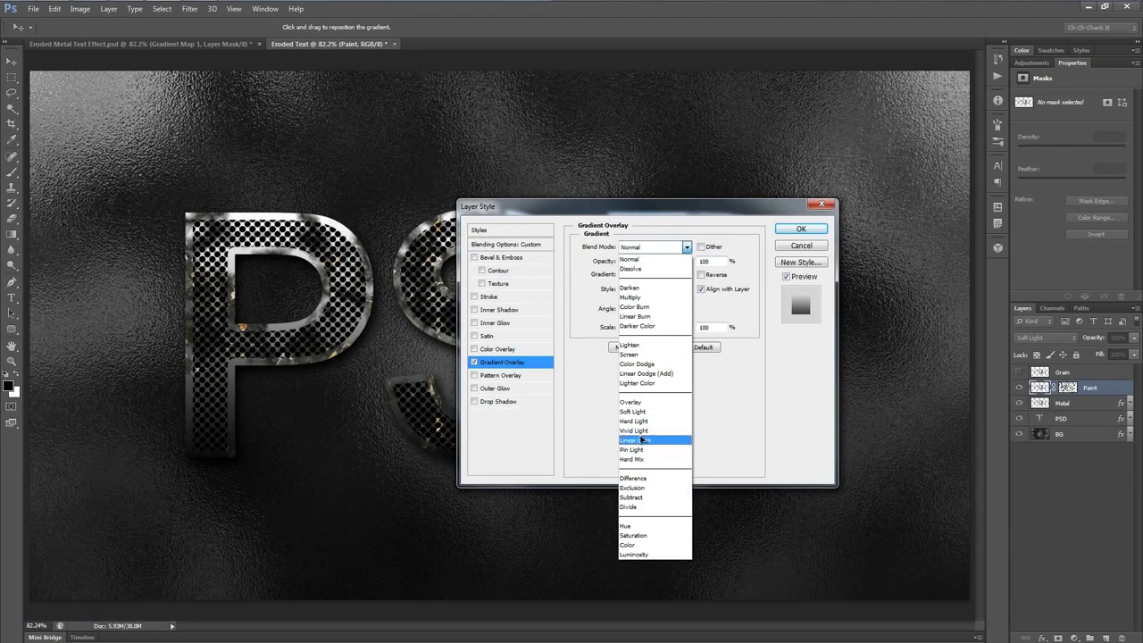
{"action": "left_click", "coordinate": [654, 404]}
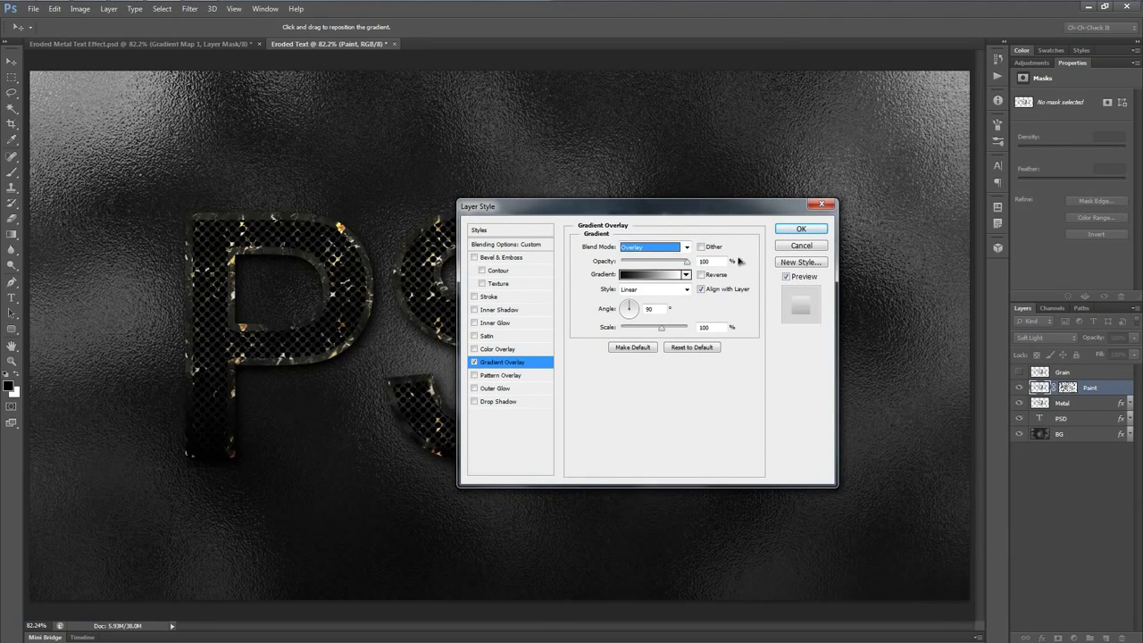
{"action": "left_click_drag", "start_coordinate": [717, 261], "coordinate": [677, 265]}
{"action": "type", "text": "70"}
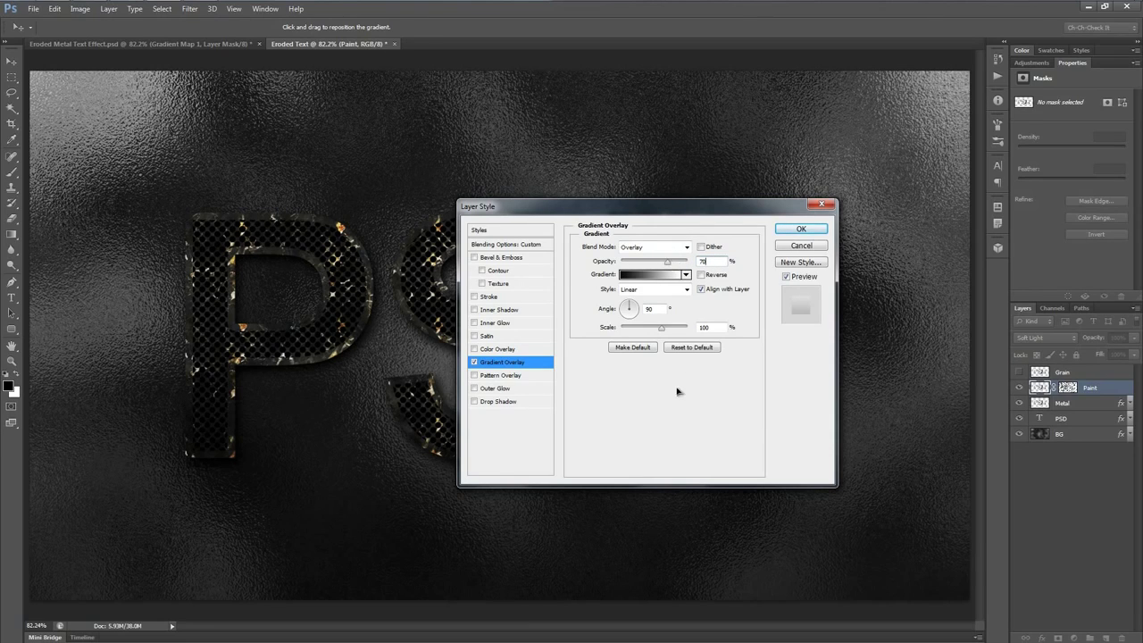
{"action": "left_click", "coordinate": [500, 403]}
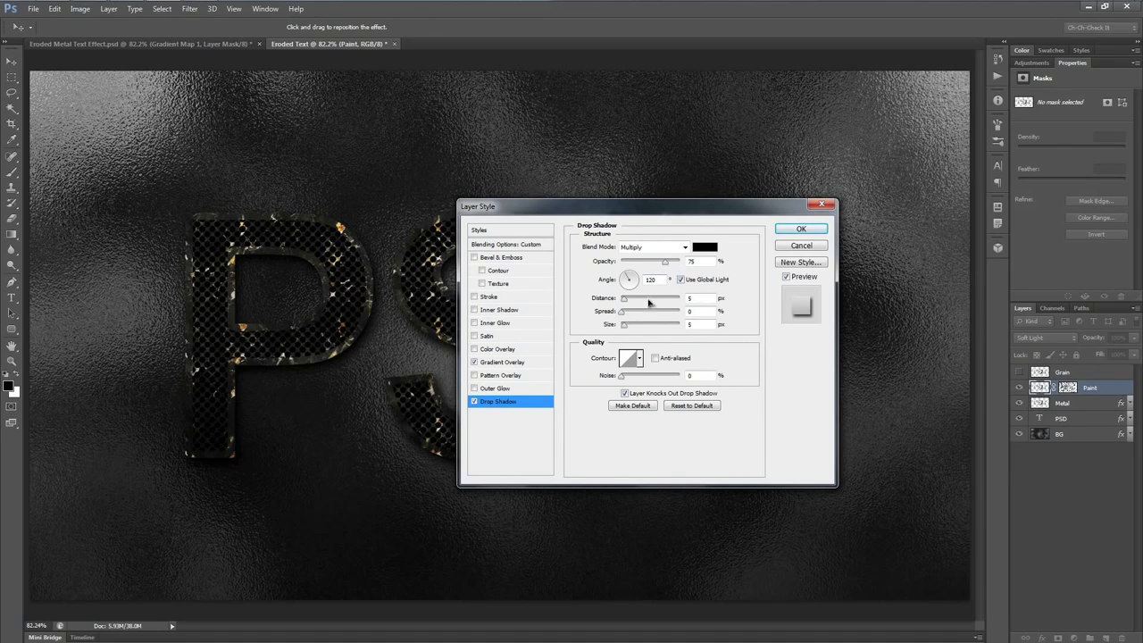
{"action": "left_click_drag", "start_coordinate": [625, 301], "coordinate": [600, 304]}
Step: Add a black Inner Glow to the Paint layer with Color Burn blending, 35% opacity and 2 px size, apply the style and collapse its effects
{"action": "left_click", "coordinate": [506, 327]}
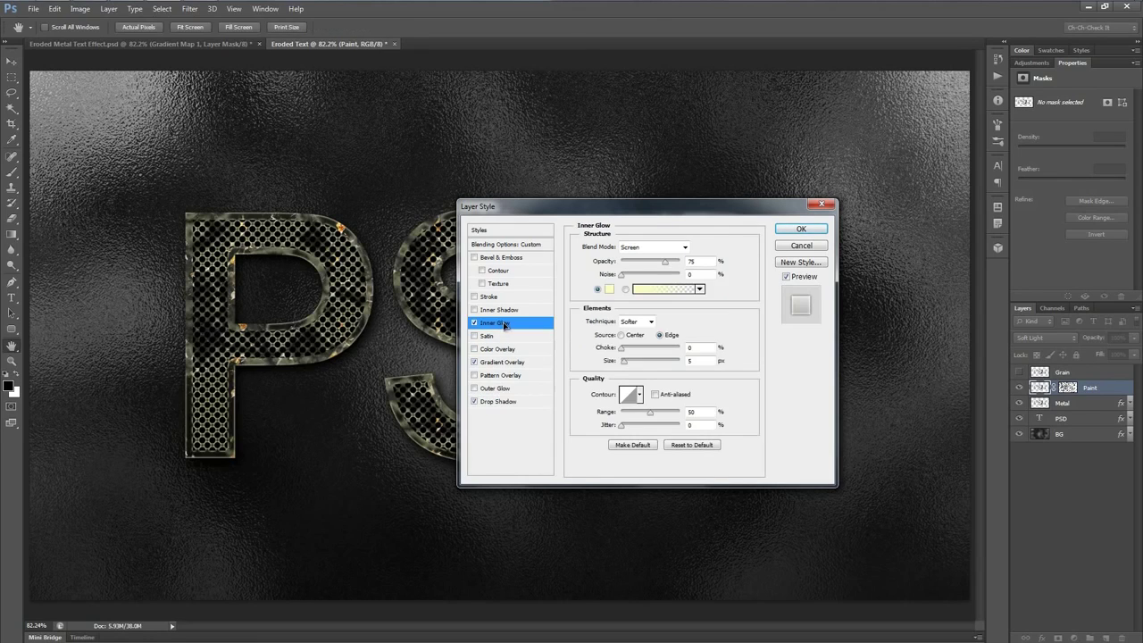
{"action": "left_click", "coordinate": [662, 251]}
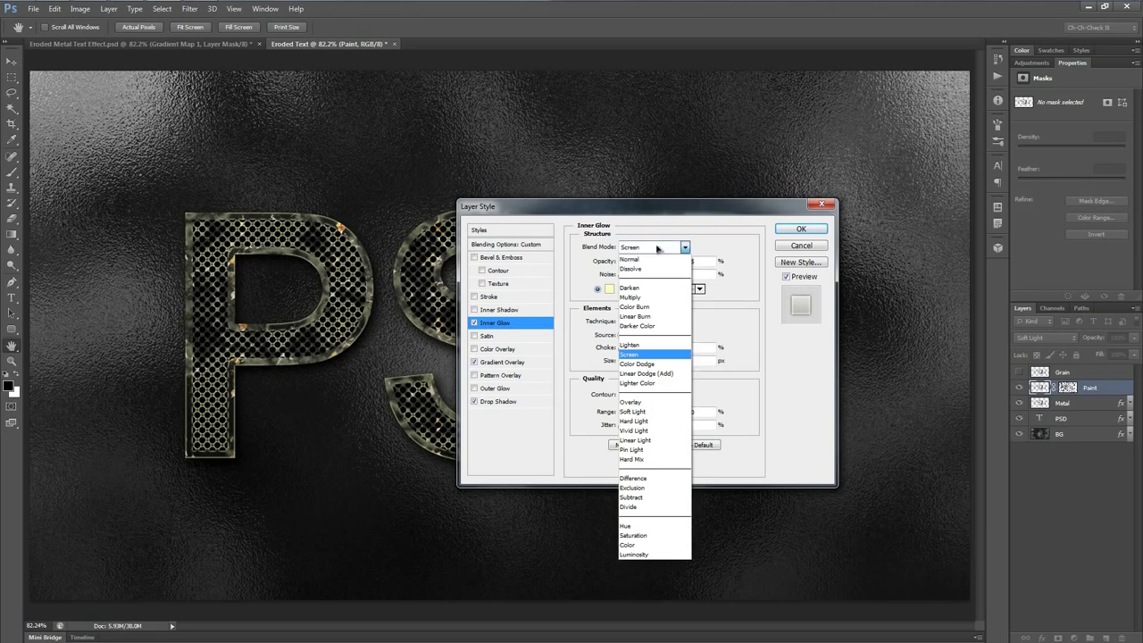
{"action": "left_click", "coordinate": [661, 310]}
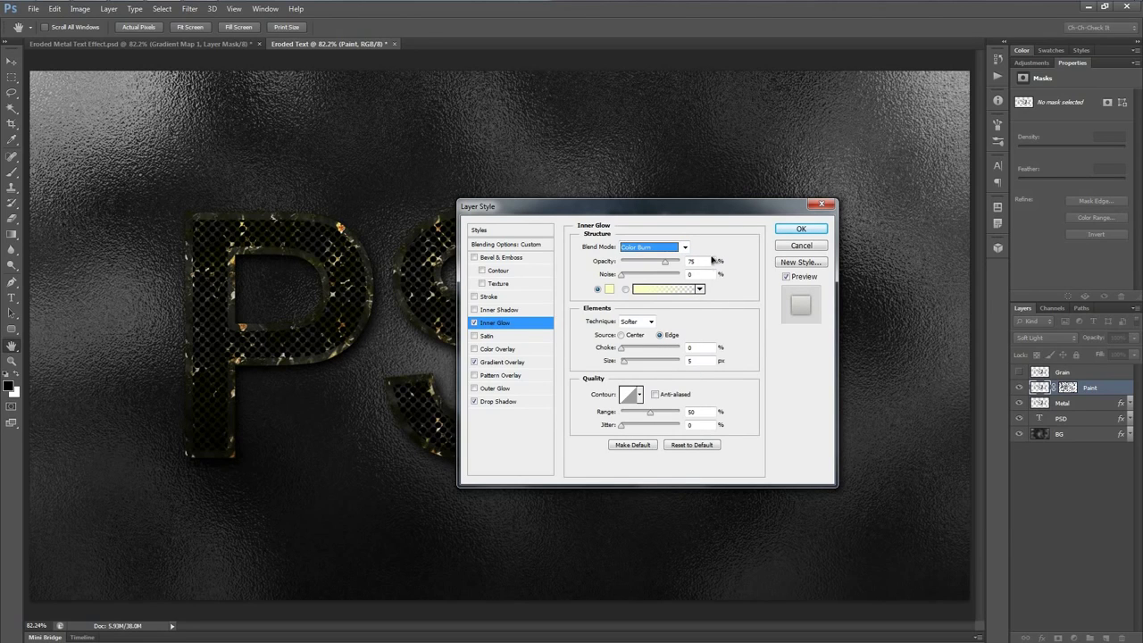
{"action": "double_click", "coordinate": [694, 261]}
{"action": "type", "text": "35"}
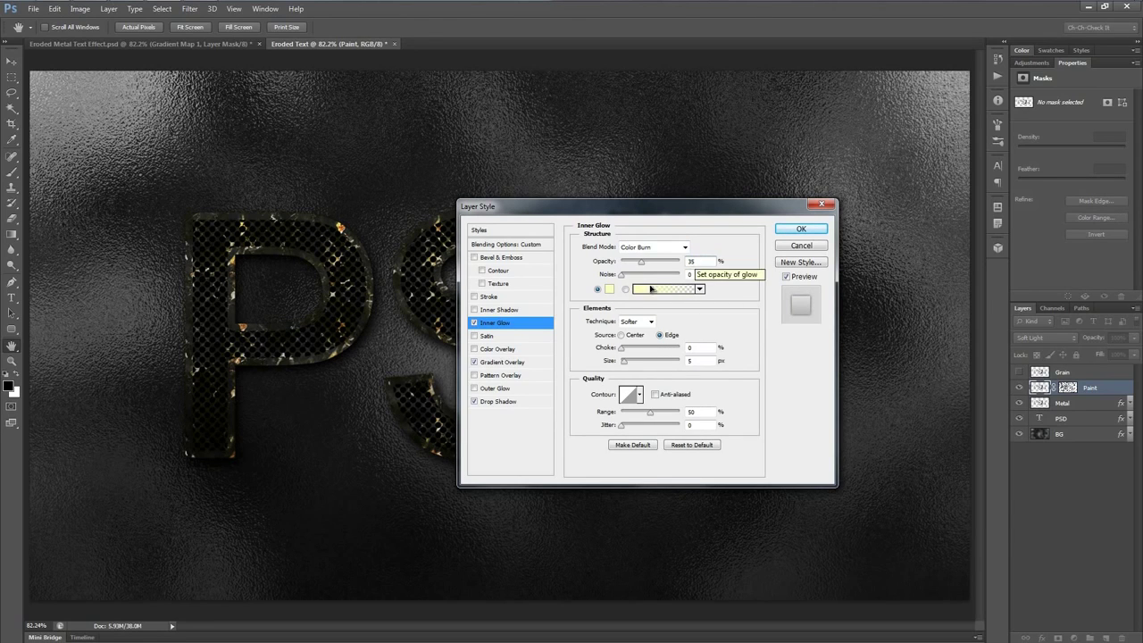
{"action": "left_click", "coordinate": [608, 290]}
{"action": "left_click_drag", "start_coordinate": [497, 273], "coordinate": [286, 462]}
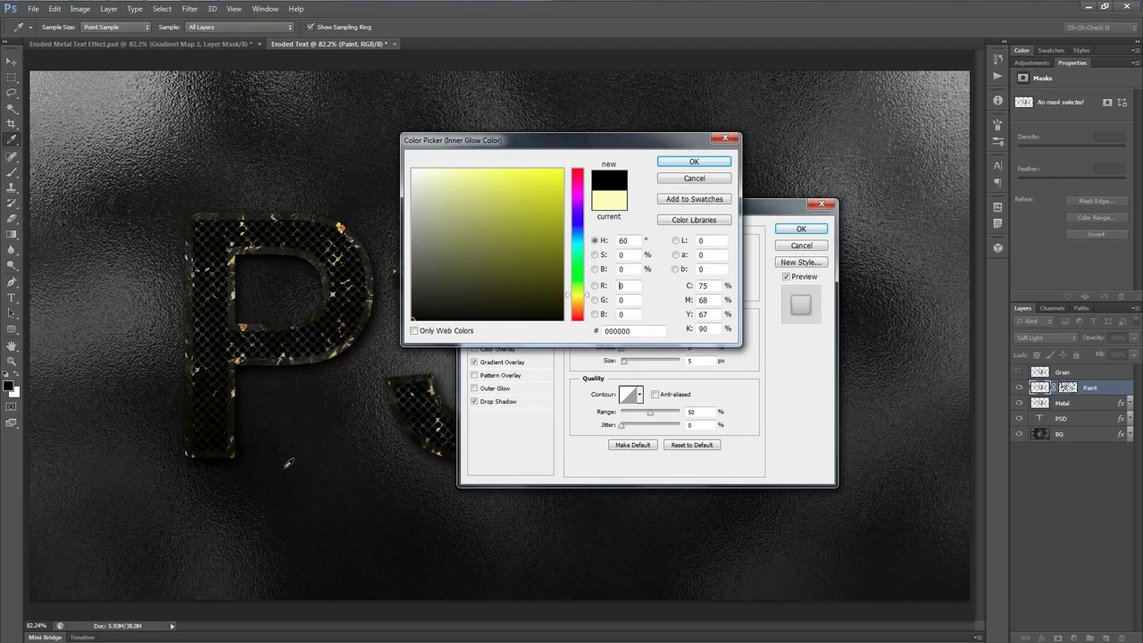
{"action": "left_click", "coordinate": [703, 164]}
{"action": "double_click", "coordinate": [702, 361]}
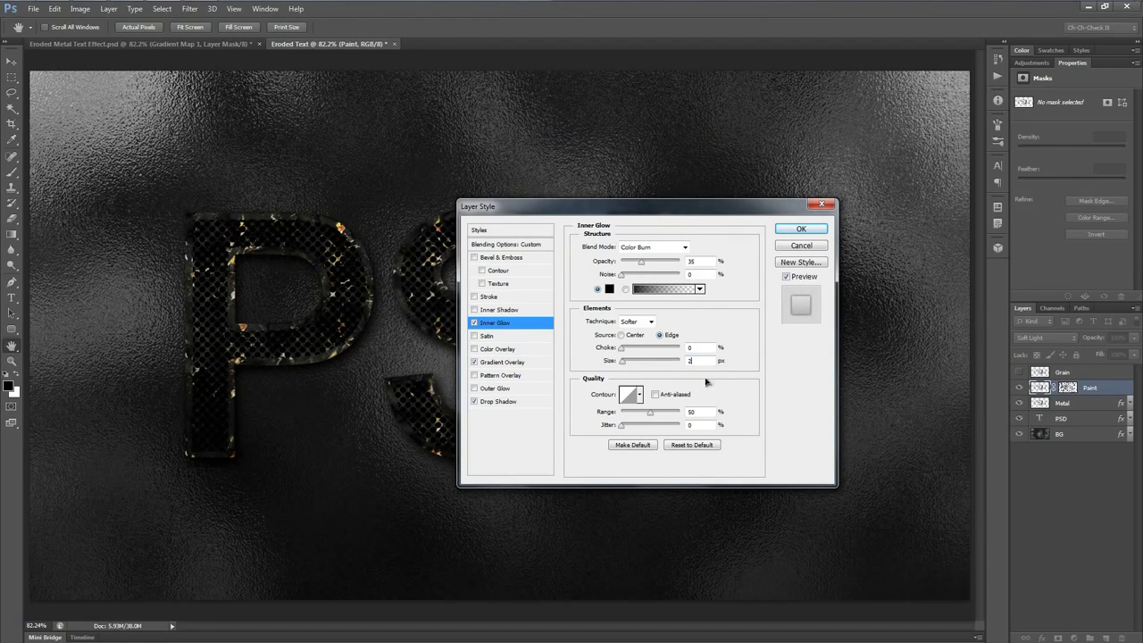
{"action": "left_click", "coordinate": [801, 229]}
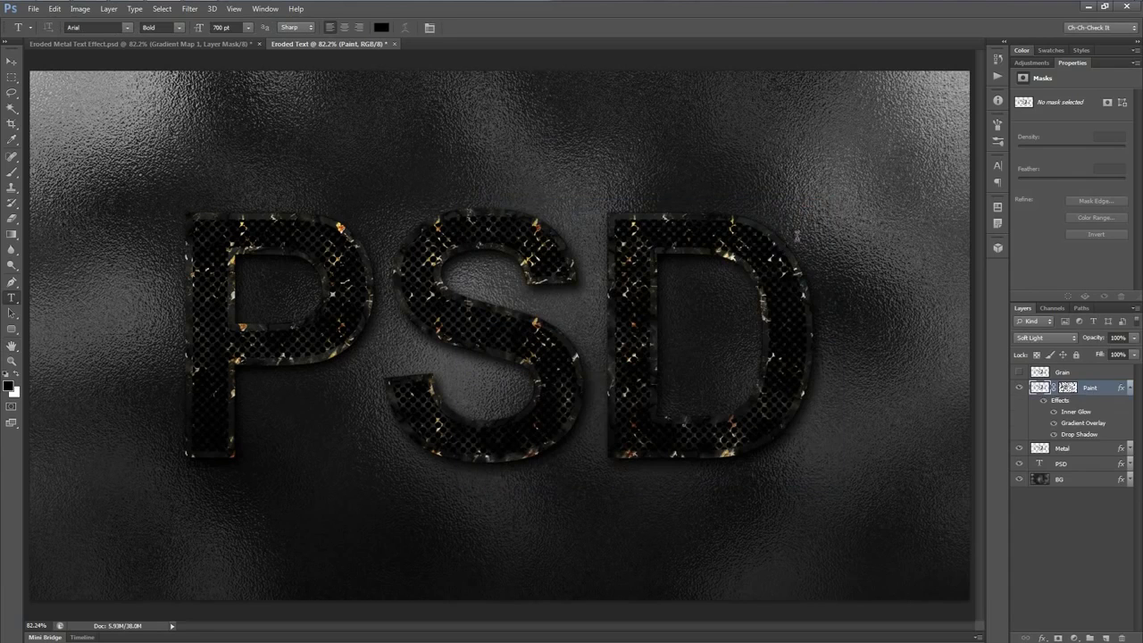
{"action": "left_click", "coordinate": [1129, 390]}
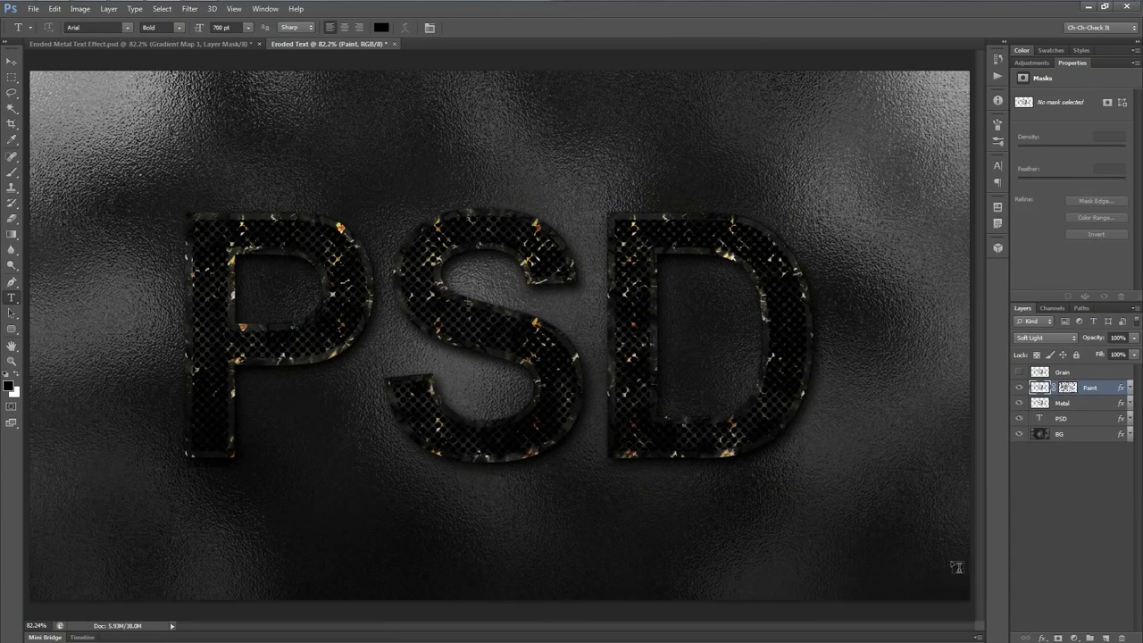
Step: Create a new layer above the Paint layer and name it Color
{"action": "left_click", "coordinate": [1105, 637]}
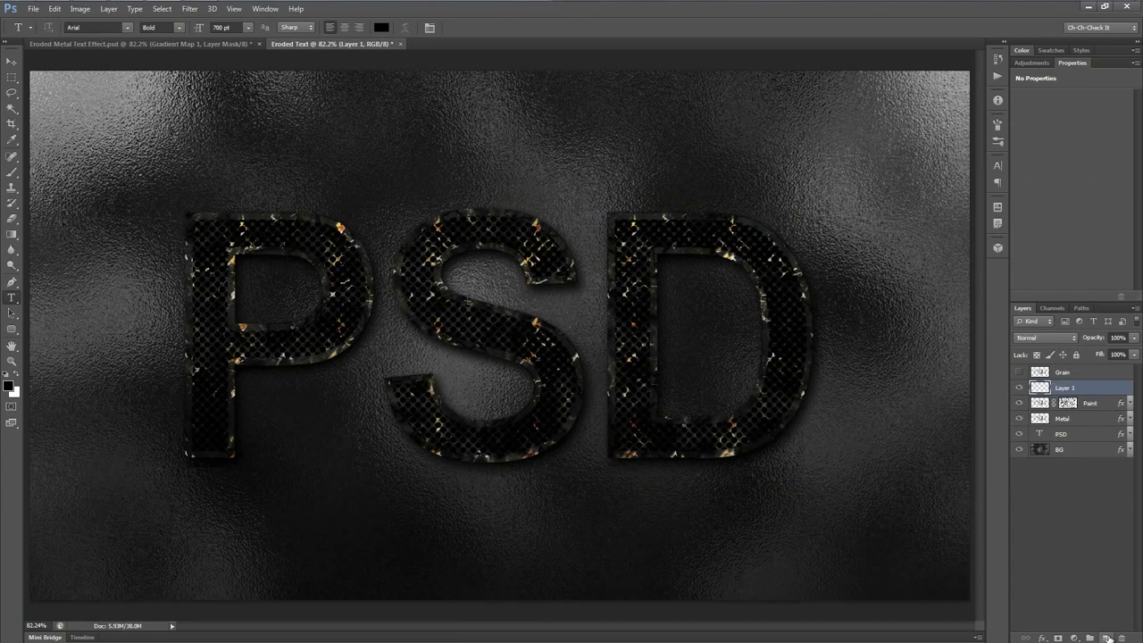
{"action": "double_click", "coordinate": [1065, 387]}
{"action": "type", "text": "Color"}
{"action": "key", "text": "Return"}
Step: Fill the Color layer with the Blue, Red, Yellow gradient, its start changed to medium blue, from the D's lower right to beyond the P's upper left
{"action": "key", "text": "g"}
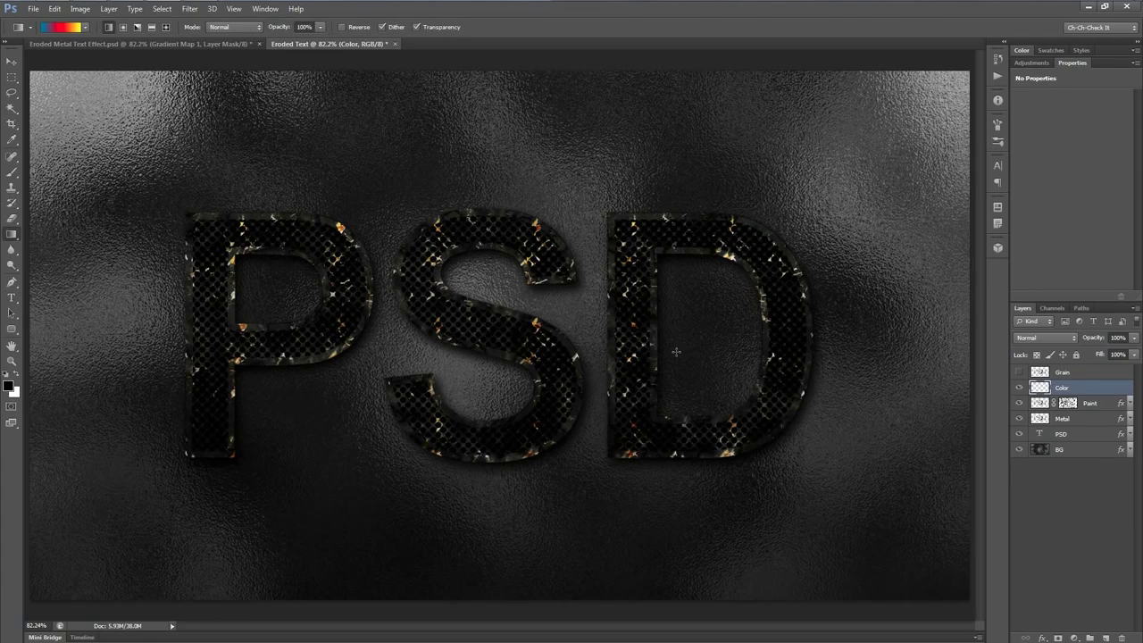
{"action": "left_click", "coordinate": [61, 29]}
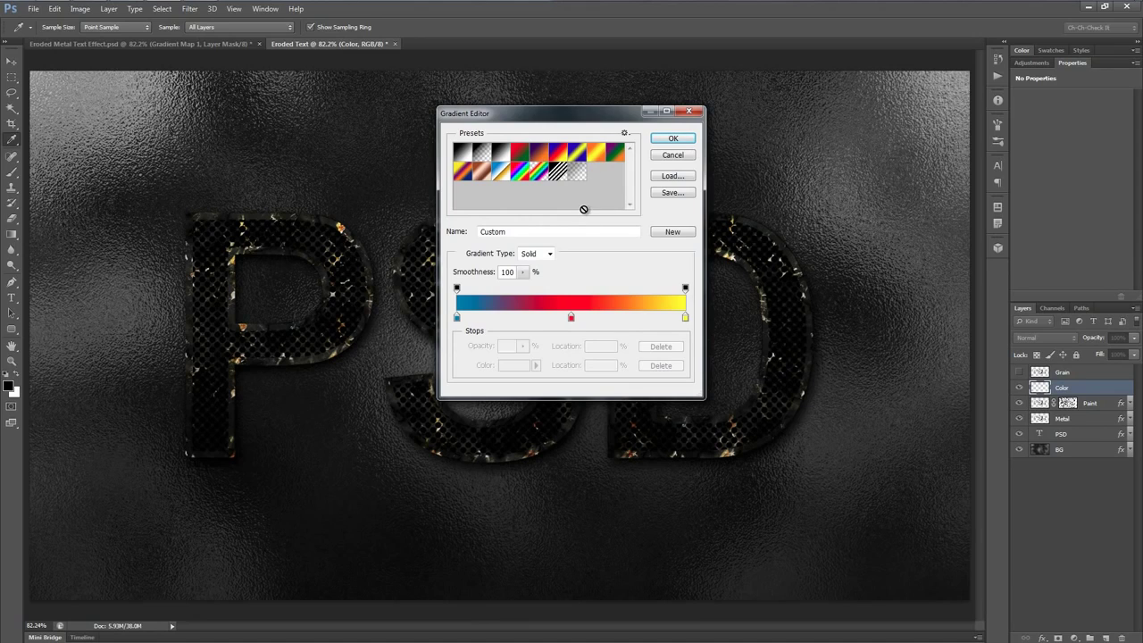
{"action": "left_click", "coordinate": [558, 154]}
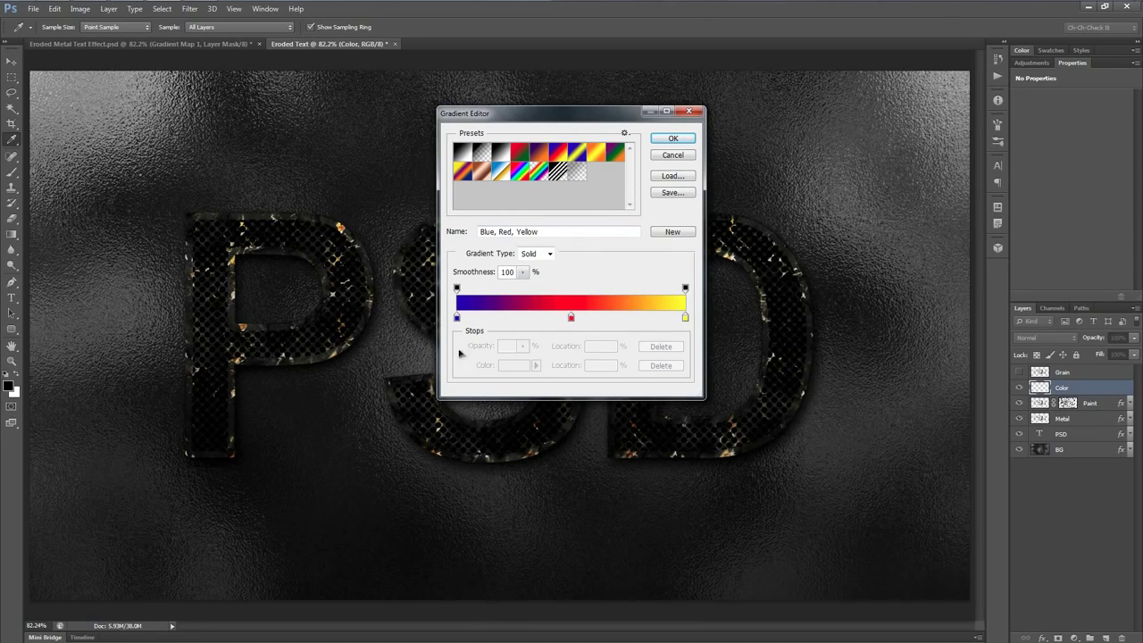
{"action": "double_click", "coordinate": [456, 318]}
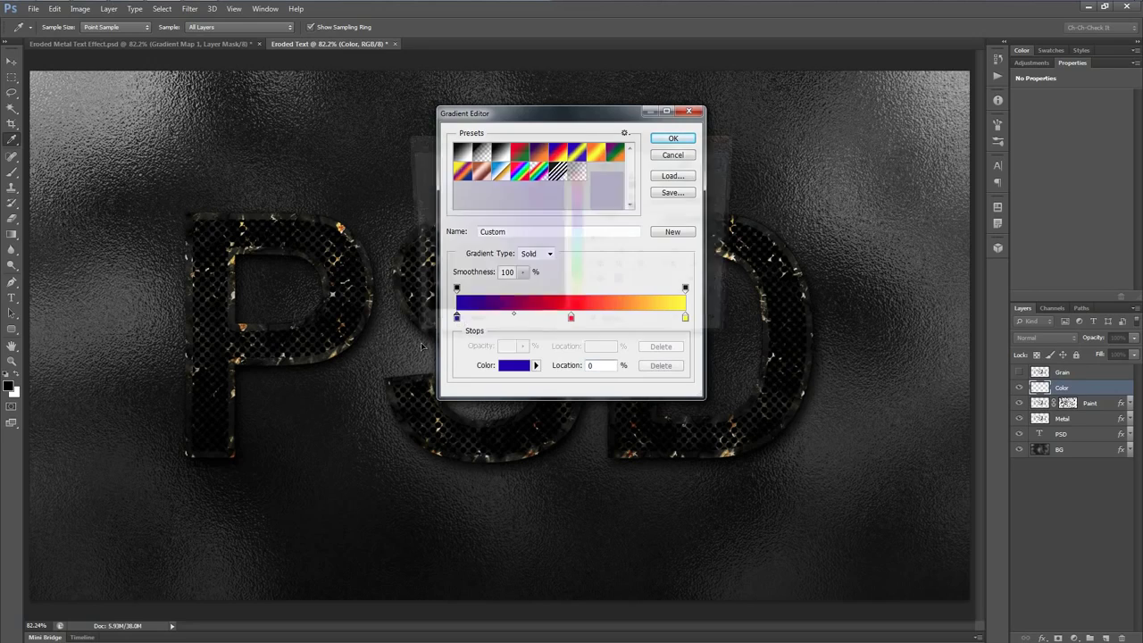
{"action": "left_click", "coordinate": [579, 232]}
{"action": "left_click", "coordinate": [699, 163]}
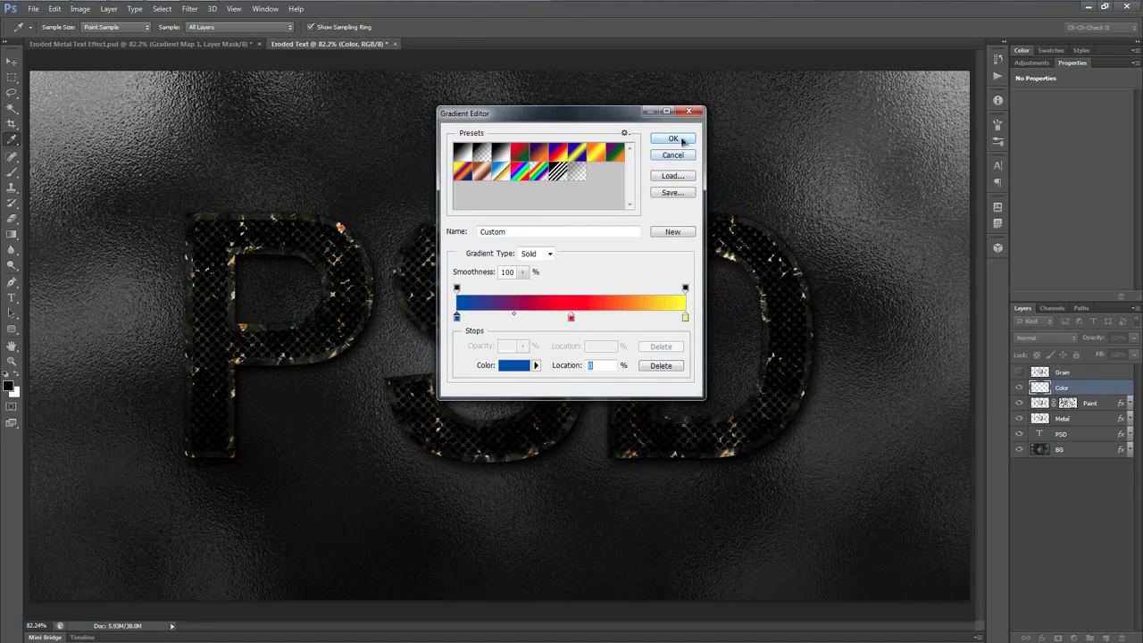
{"action": "left_click", "coordinate": [676, 139]}
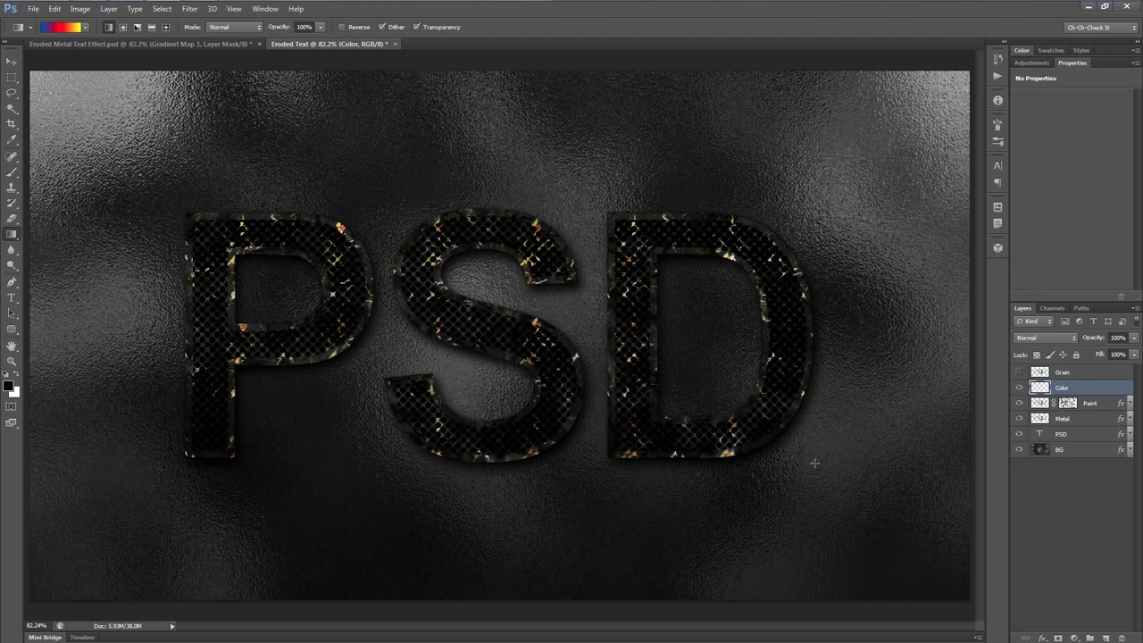
{"action": "left_click_drag", "start_coordinate": [812, 461], "coordinate": [134, 191]}
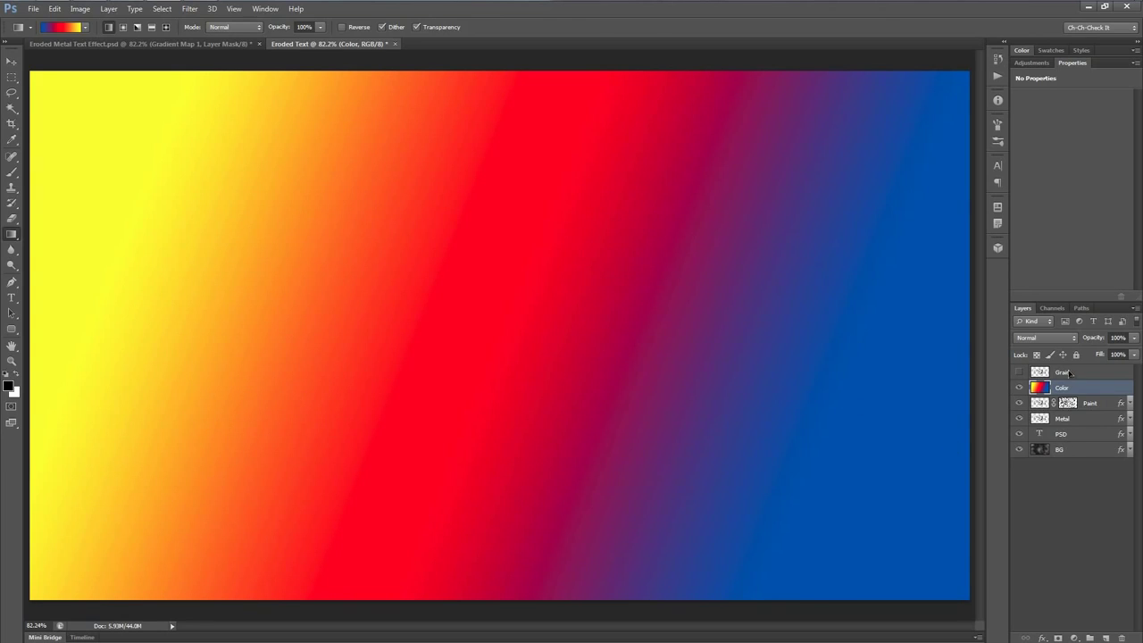
Step: Set the Color layer's blend mode to Screen and clip the layer to the Paint layer below
{"action": "left_click", "coordinate": [1054, 337]}
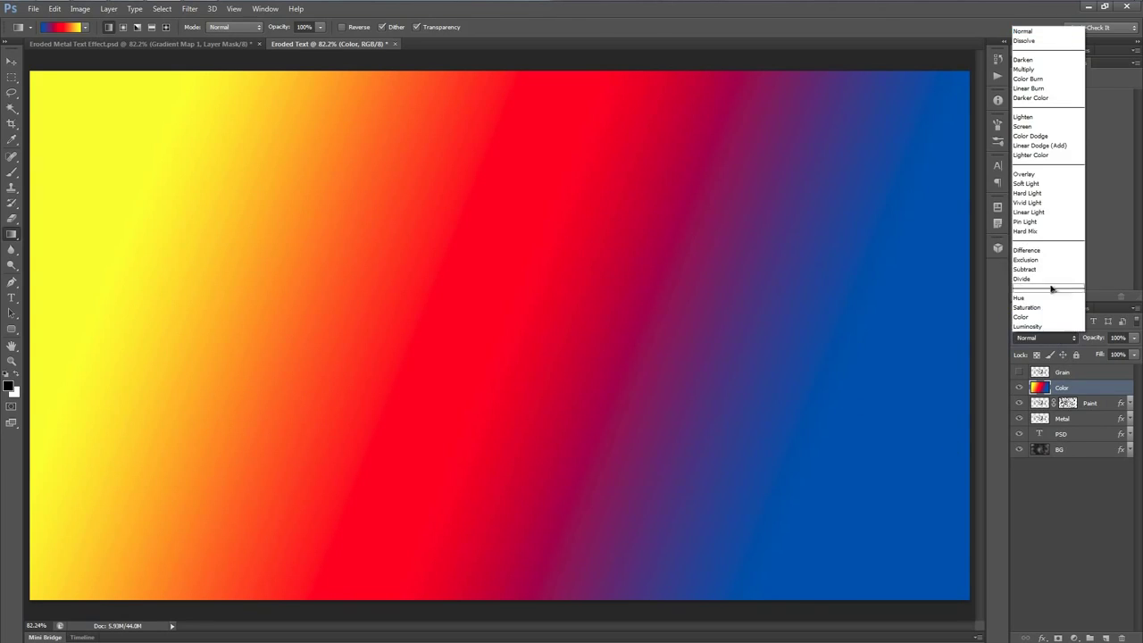
{"action": "left_click", "coordinate": [1046, 130]}
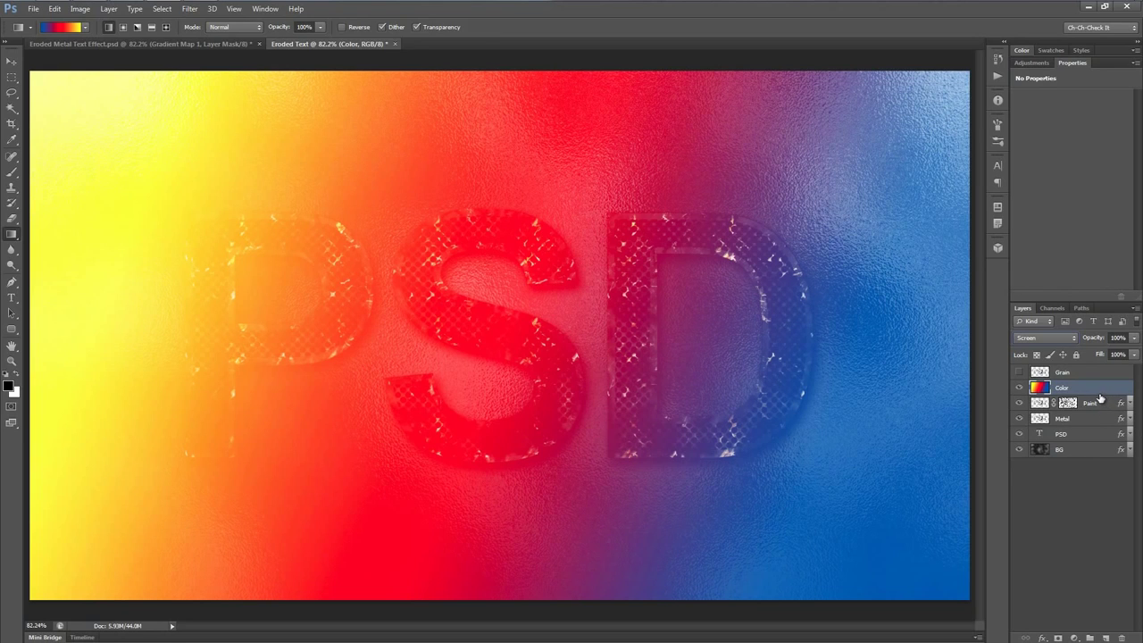
{"action": "left_click_drag", "start_coordinate": [1099, 398], "coordinate": [1098, 391]}
{"action": "left_click", "coordinate": [1097, 391], "text": "alt"}
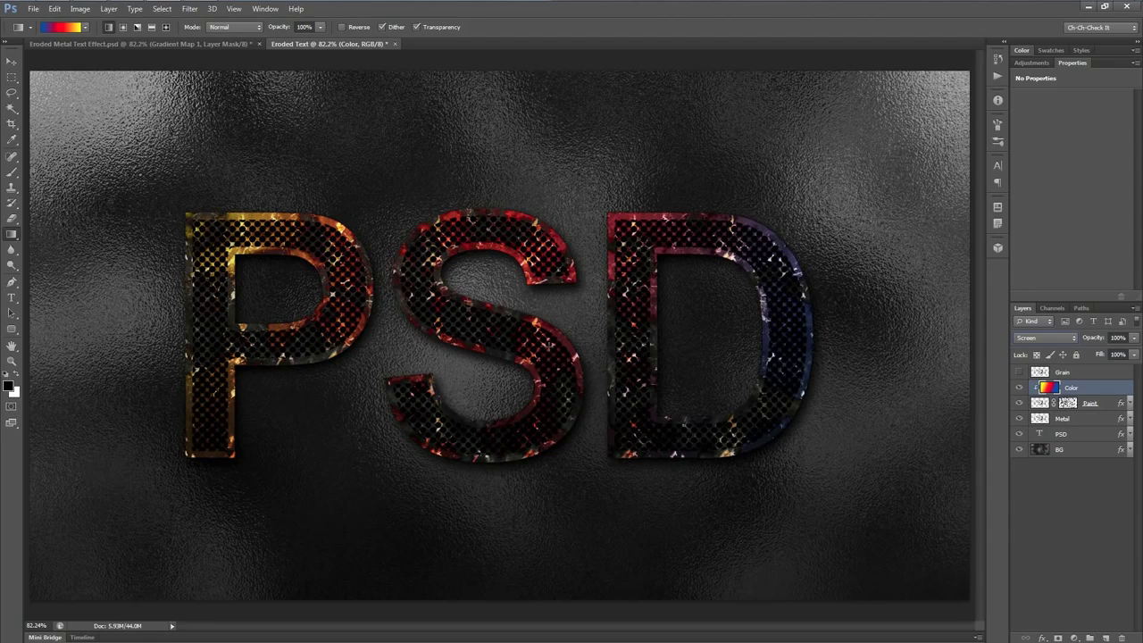
Step: Try Darker Color blending on the Color layer and return its blend mode to Screen
{"action": "key", "text": "Up"}
{"action": "key", "text": "Up"}
{"action": "left_click", "coordinate": [1044, 339]}
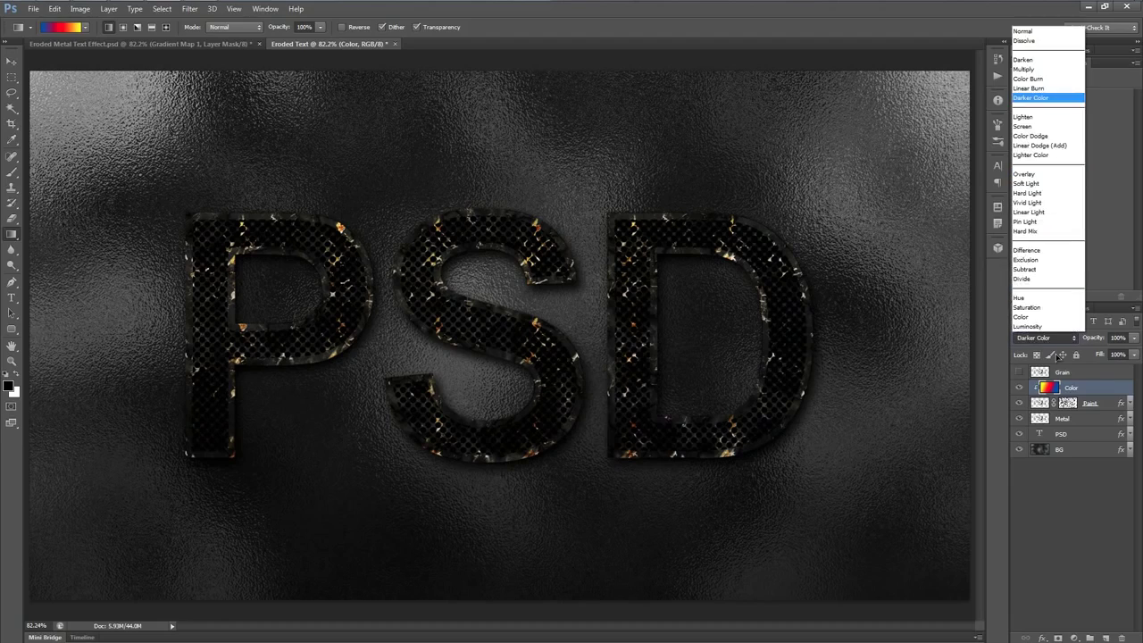
{"action": "left_click", "coordinate": [1034, 126]}
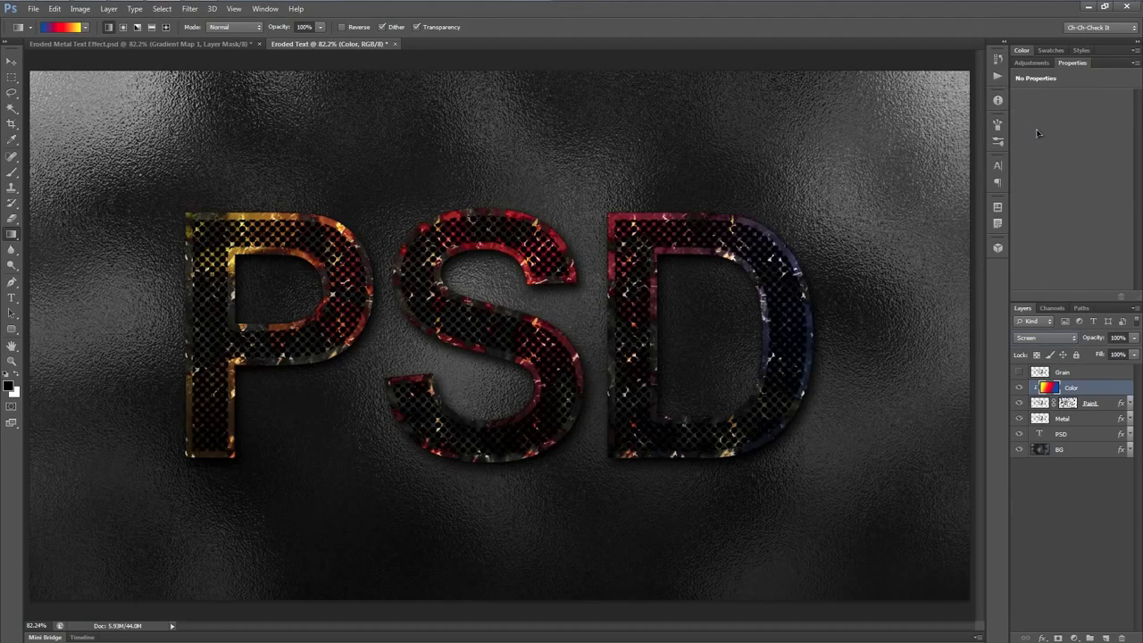
Step: Show the Grain layer with Color Dodge blending and copy the Paint layer's mask onto it
{"action": "scroll", "coordinate": [459, 409], "scroll_direction": "up", "scroll_amount": 2}
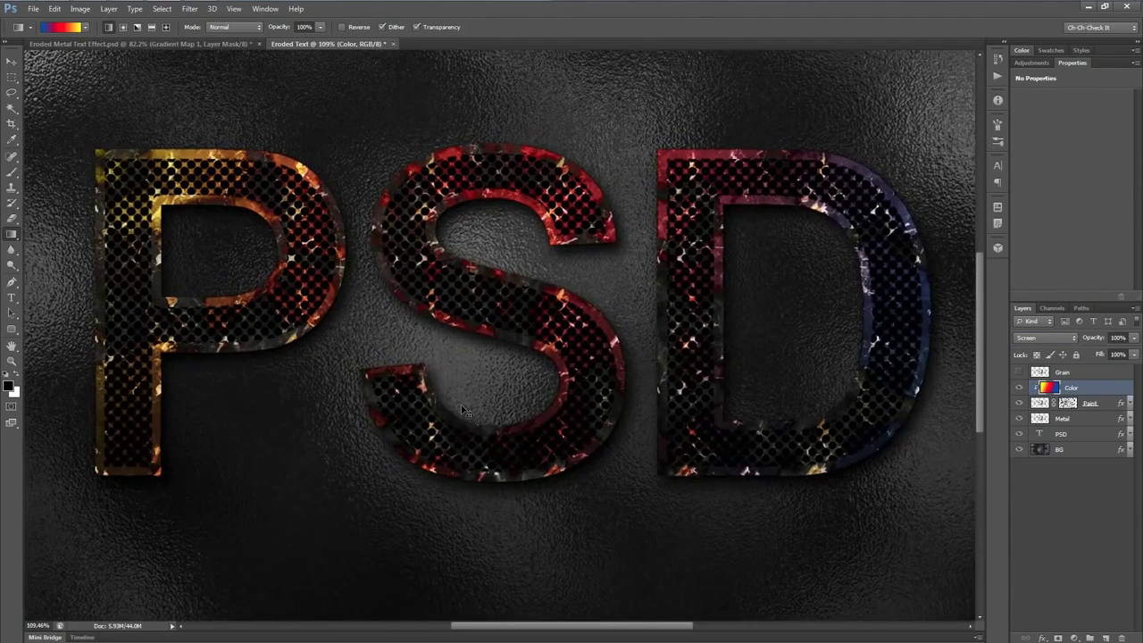
{"action": "scroll", "coordinate": [462, 411], "scroll_direction": "down", "scroll_amount": 1}
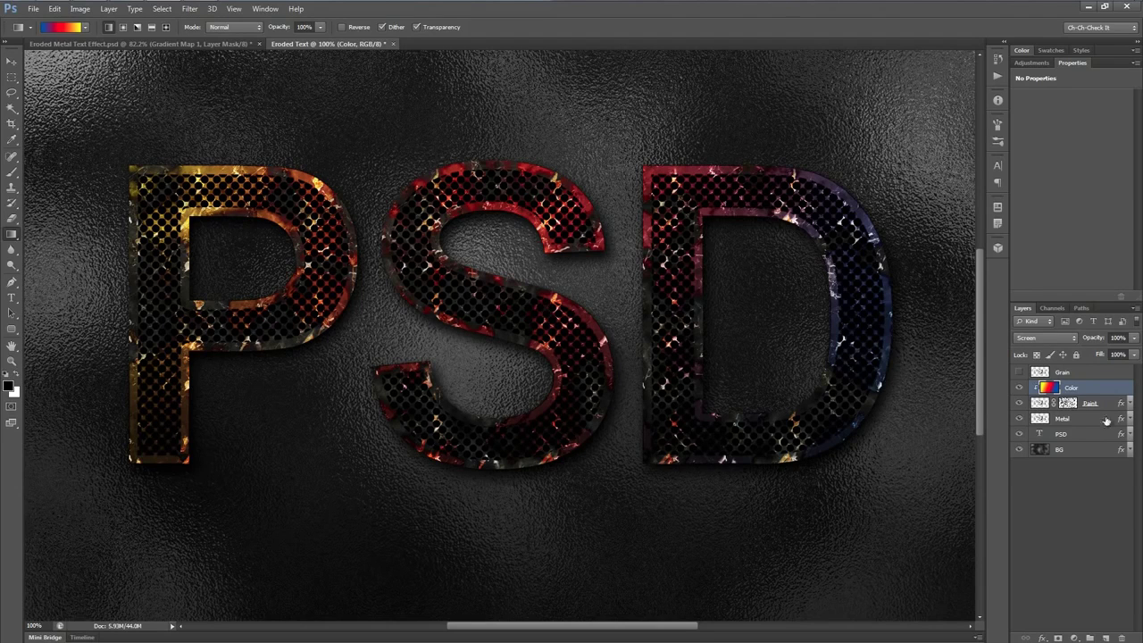
{"action": "left_click", "coordinate": [1067, 372]}
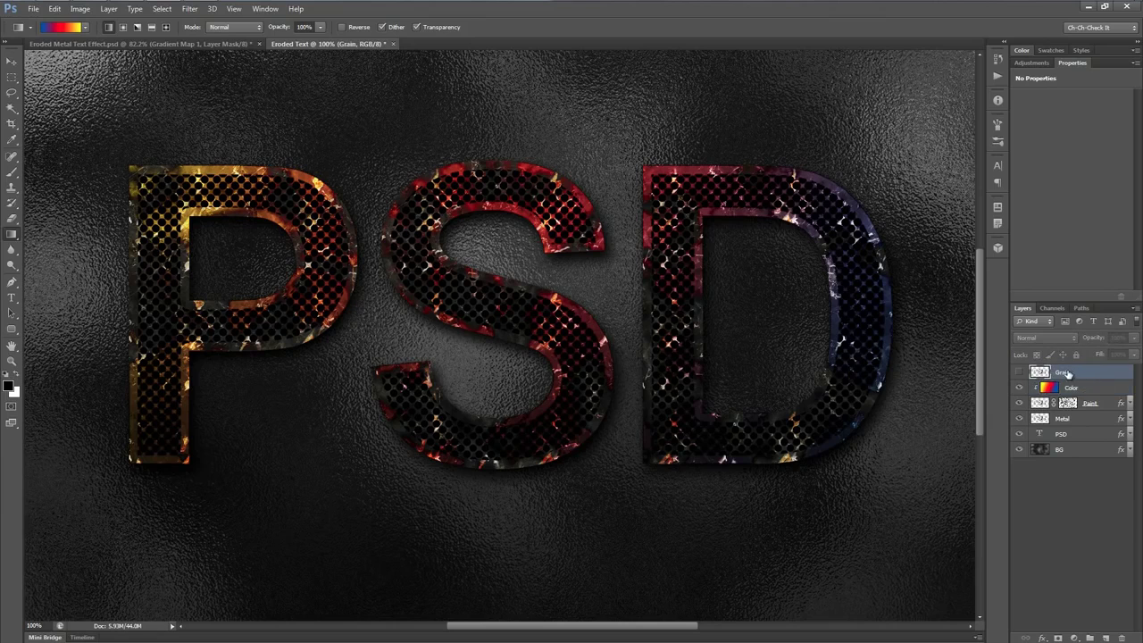
{"action": "left_click", "coordinate": [1020, 373]}
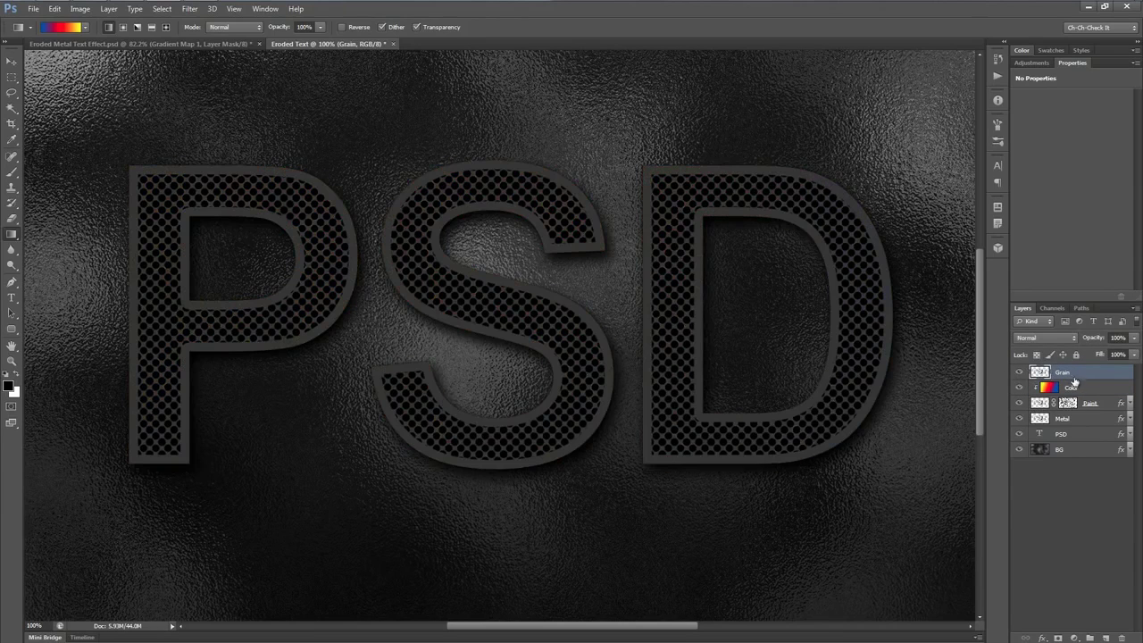
{"action": "left_click", "coordinate": [1038, 338]}
{"action": "left_click", "coordinate": [1041, 142]}
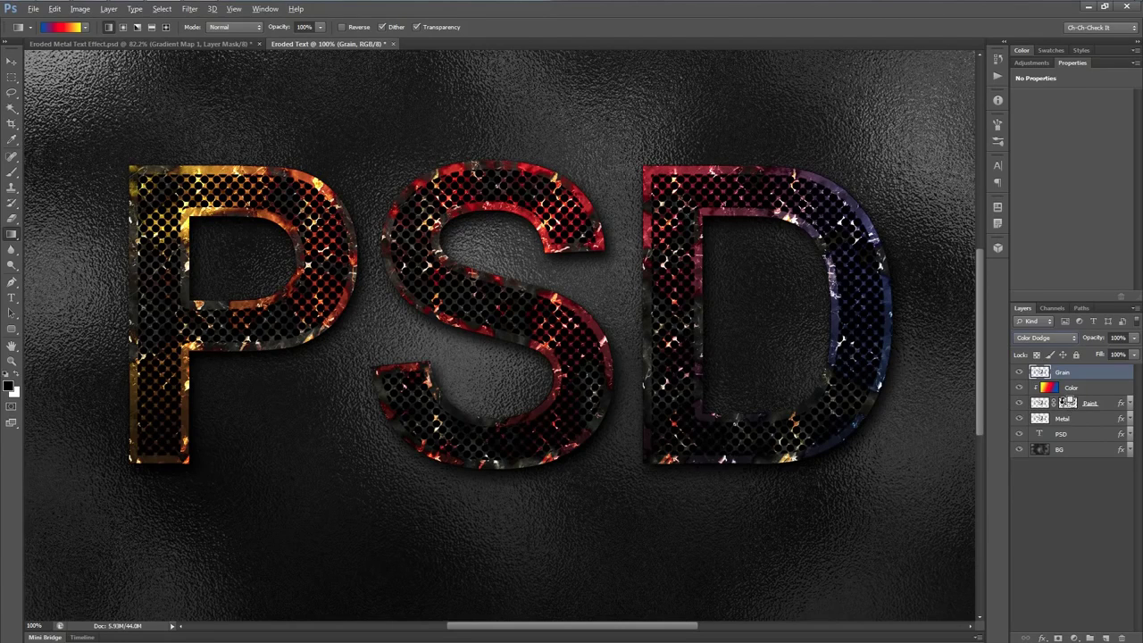
{"action": "left_click_drag", "start_coordinate": [1068, 406], "coordinate": [1068, 372]}
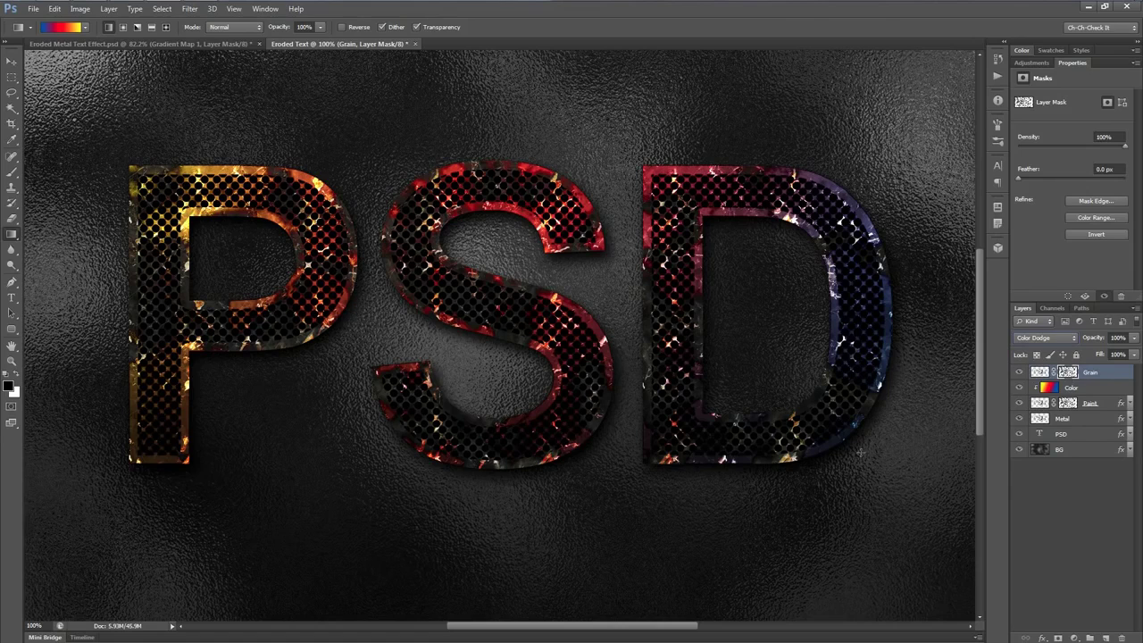
Step: Apply the Film Grain filter to the Grain layer's artwork with grain 10, highlight area 0 and intensity 0
{"action": "left_click", "coordinate": [1039, 376]}
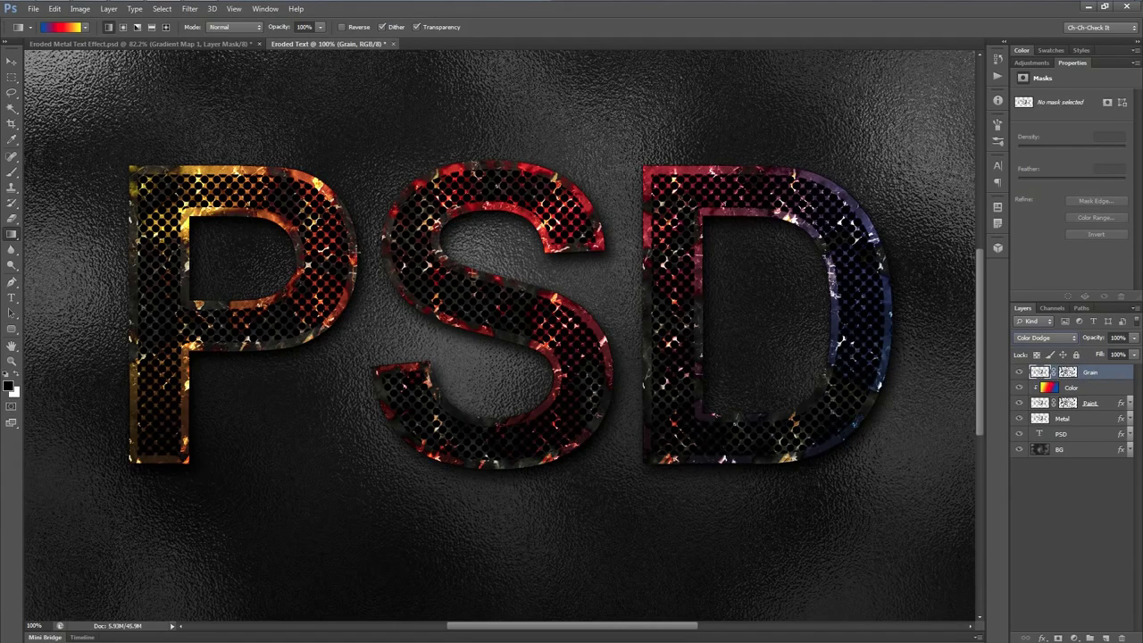
{"action": "left_click", "coordinate": [190, 9]}
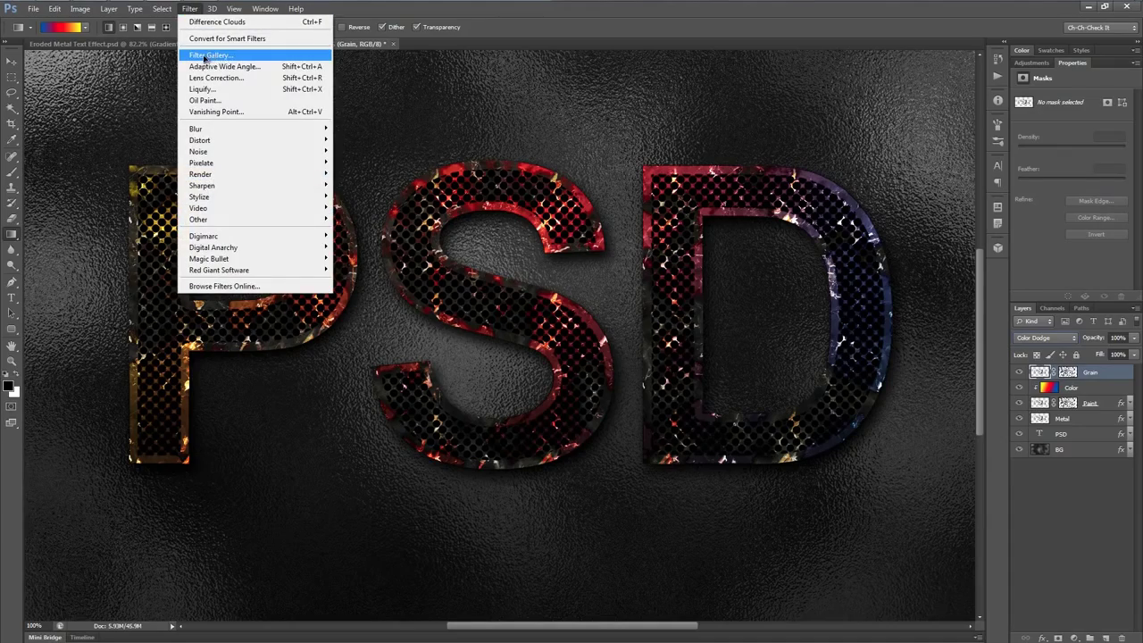
{"action": "left_click", "coordinate": [203, 56]}
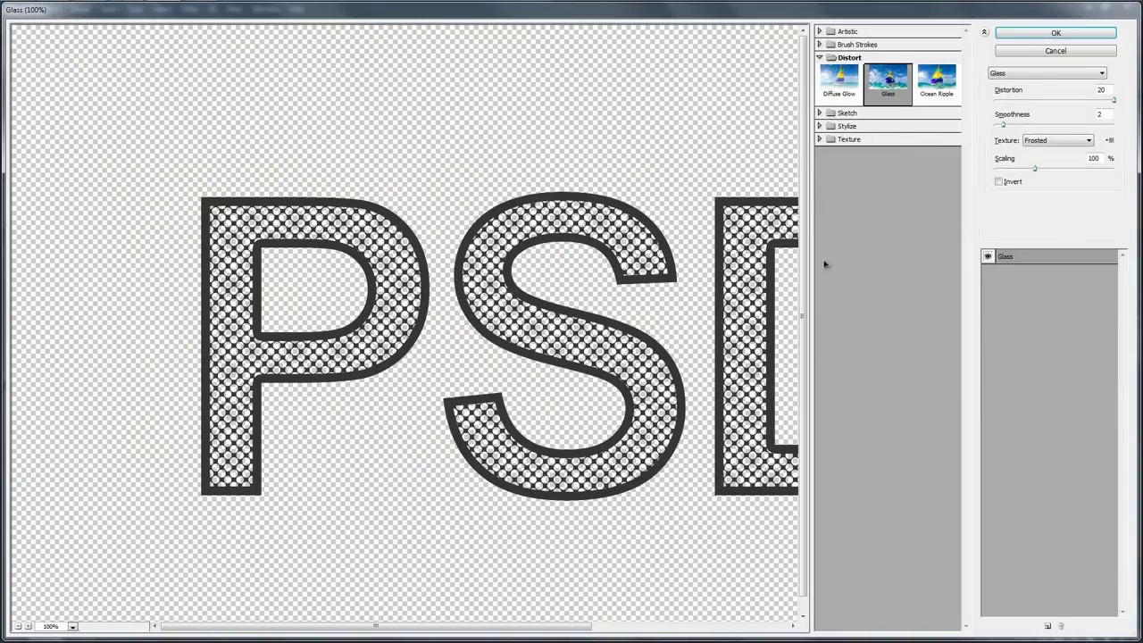
{"action": "left_click", "coordinate": [849, 31]}
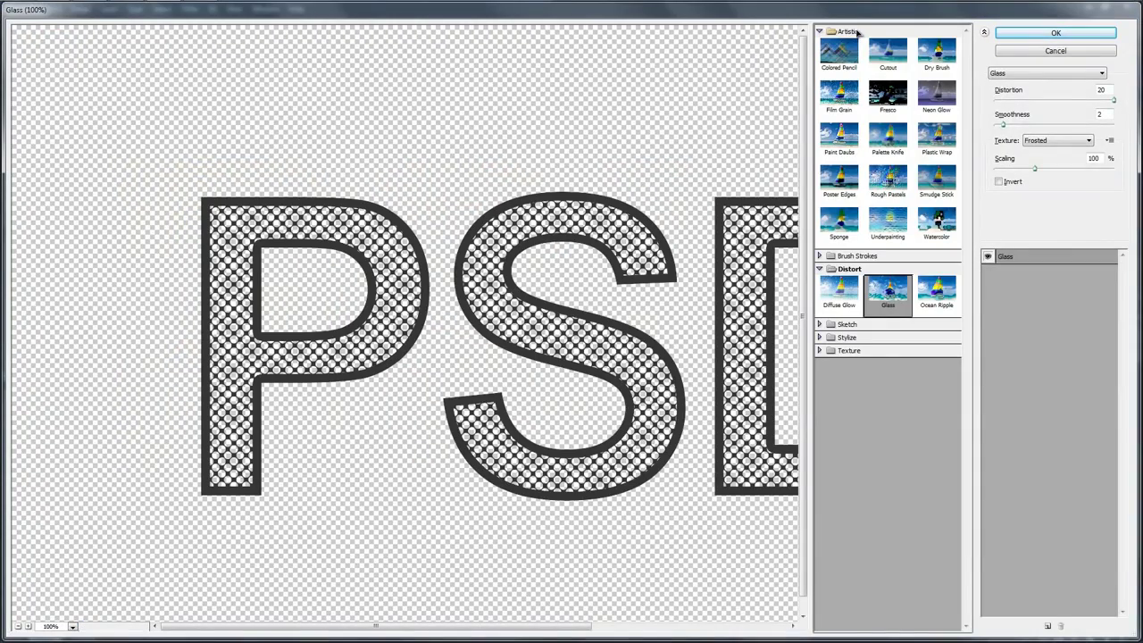
{"action": "left_click", "coordinate": [839, 97]}
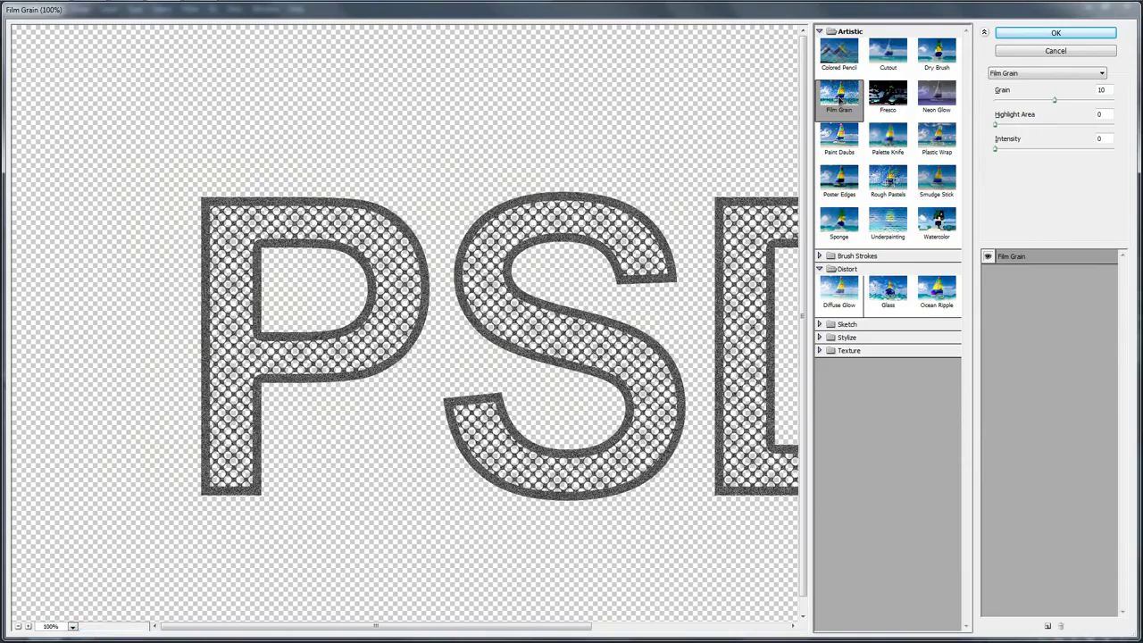
{"action": "left_click_drag", "start_coordinate": [608, 362], "coordinate": [446, 348]}
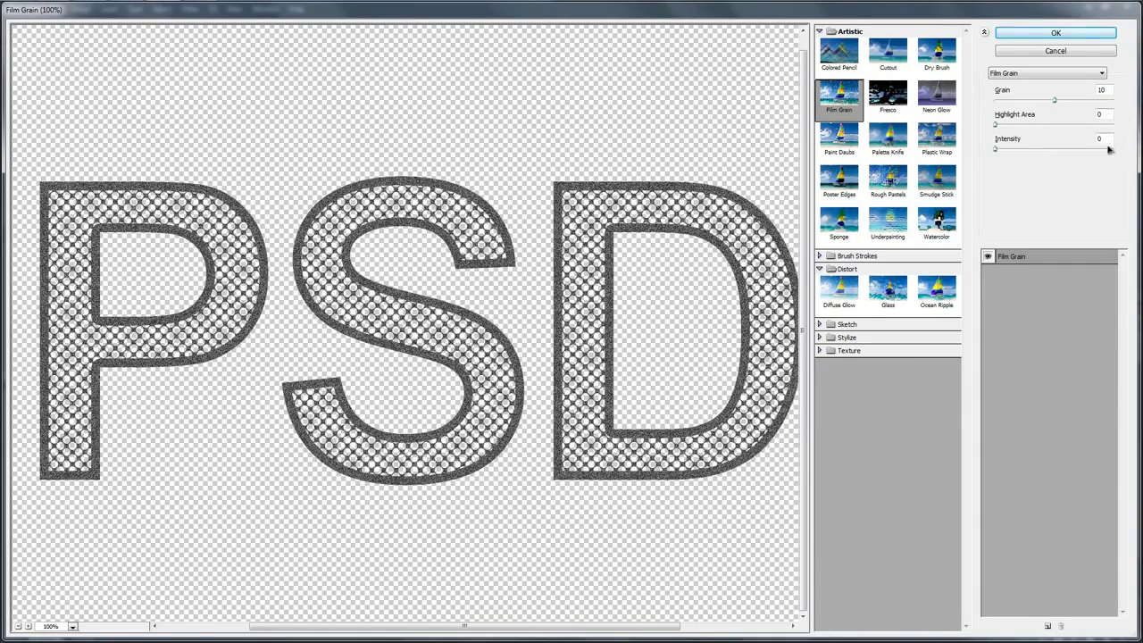
{"action": "left_click", "coordinate": [1067, 36]}
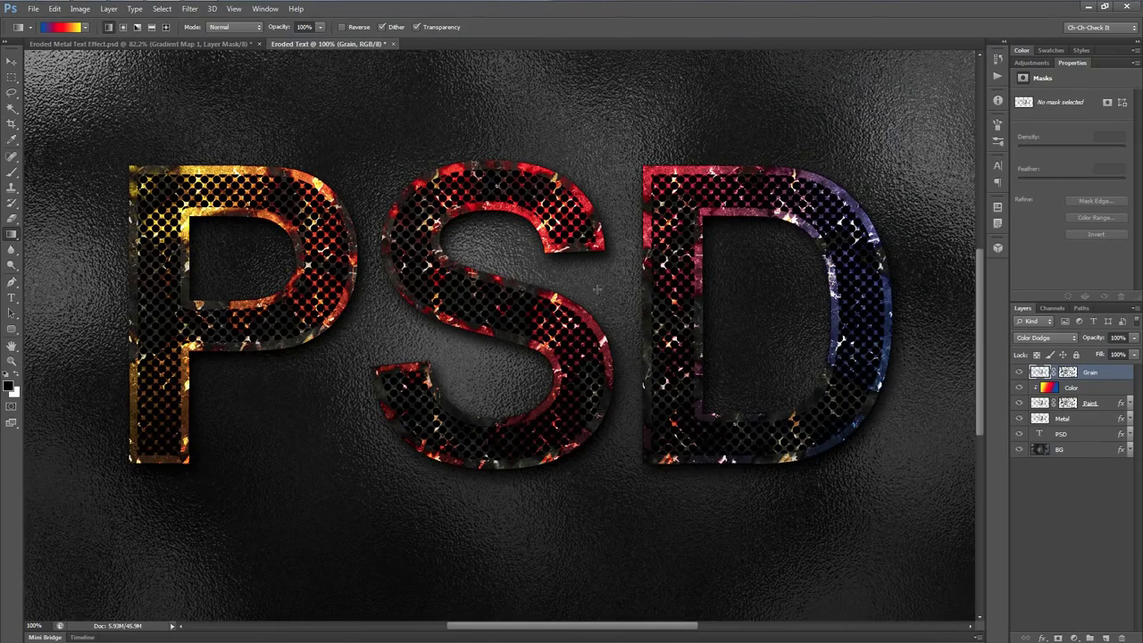
Step: Start a Levels adjustment on the Grain layer with the white input level at 167 and the midtones at 0.51
{"action": "scroll", "coordinate": [546, 277], "scroll_direction": "up", "scroll_amount": 4}
{"action": "key", "text": "ctrl+1"}
{"action": "left_click_drag", "start_coordinate": [525, 416], "coordinate": [554, 396]}
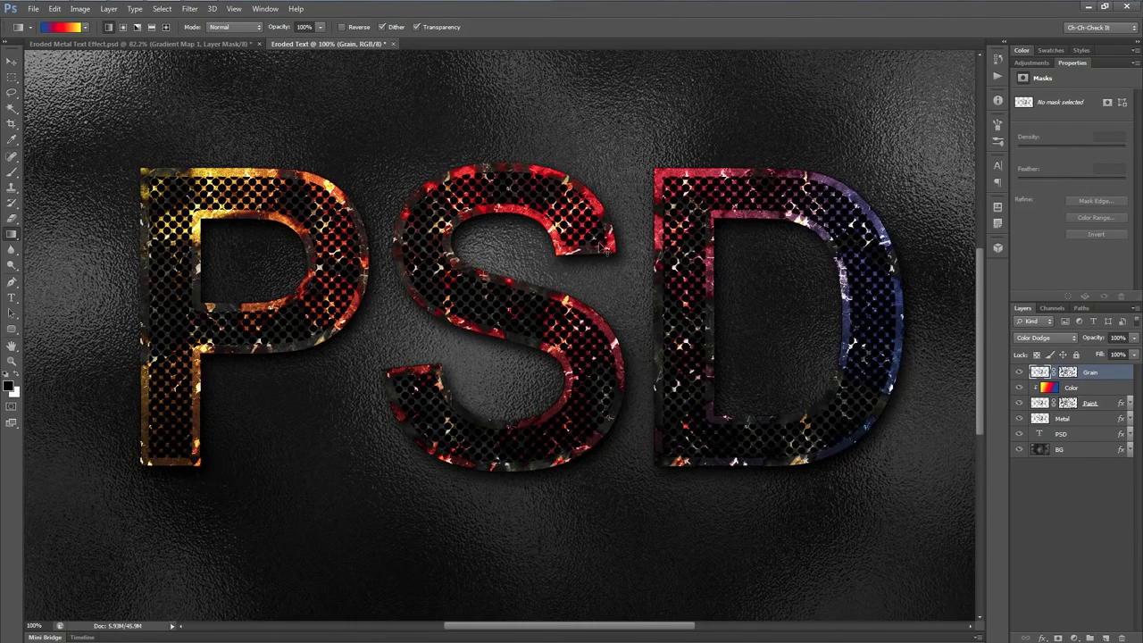
{"action": "key", "text": "ctrl+l"}
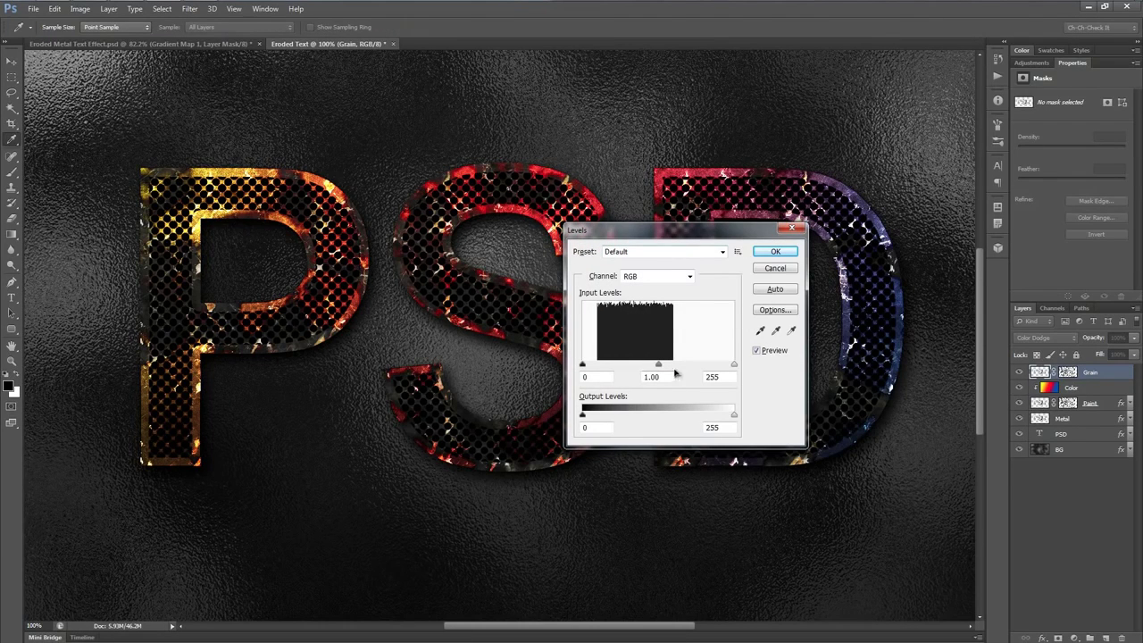
{"action": "left_click_drag", "start_coordinate": [734, 365], "coordinate": [682, 367]}
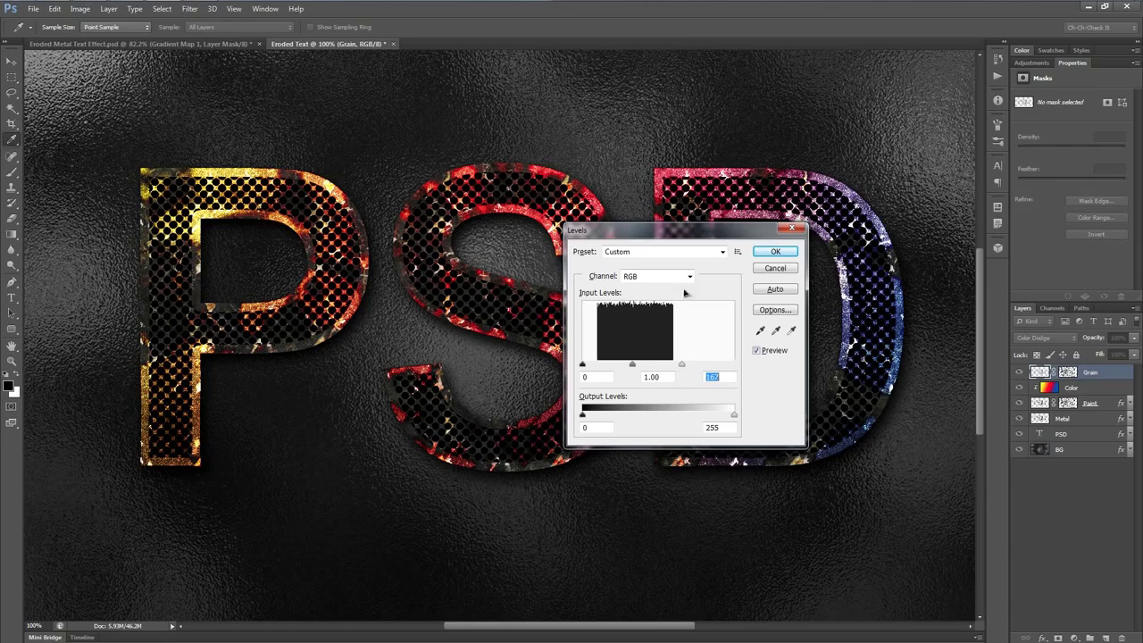
{"action": "left_click_drag", "start_coordinate": [690, 234], "coordinate": [730, 280]}
{"action": "left_click_drag", "start_coordinate": [674, 413], "coordinate": [693, 414]}
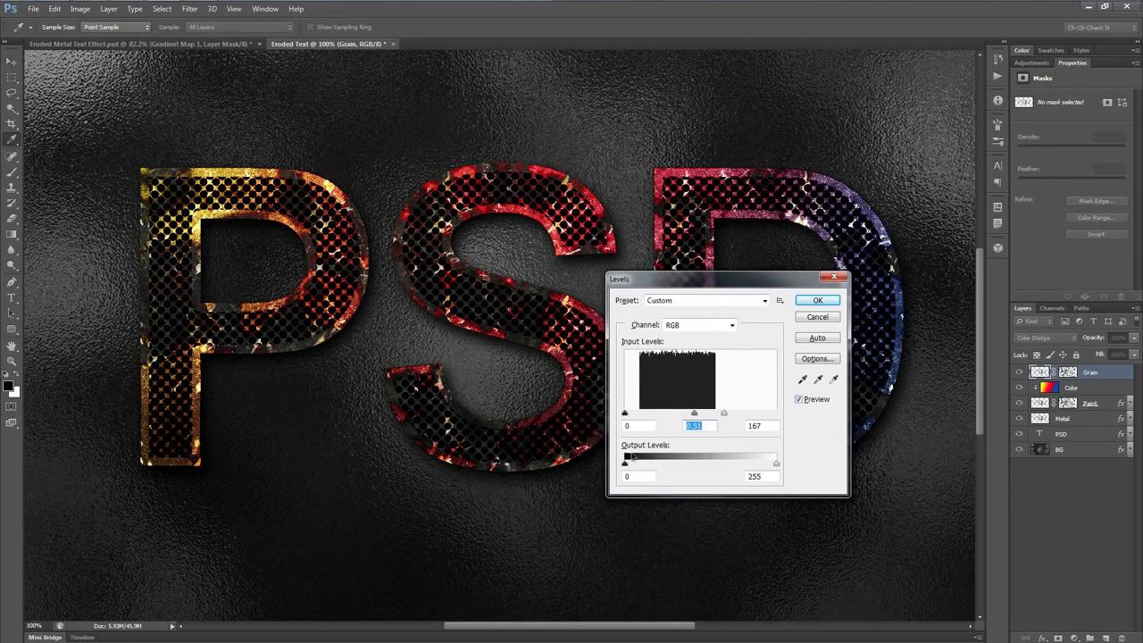
Step: Set the Levels black input to 13 and the white input to 159, compare with the original, and apply the adjustment
{"action": "left_click_drag", "start_coordinate": [625, 414], "coordinate": [633, 415]}
{"action": "left_click_drag", "start_coordinate": [726, 416], "coordinate": [720, 416]}
{"action": "left_click_drag", "start_coordinate": [733, 283], "coordinate": [768, 237]}
{"action": "left_click", "coordinate": [833, 355]}
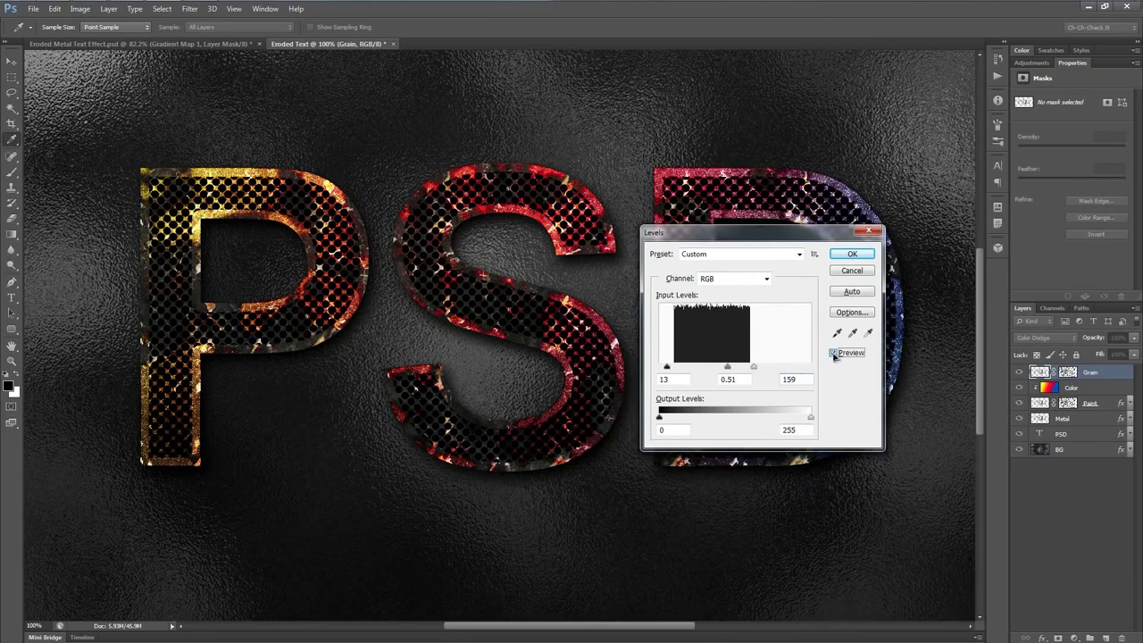
{"action": "left_click", "coordinate": [833, 355]}
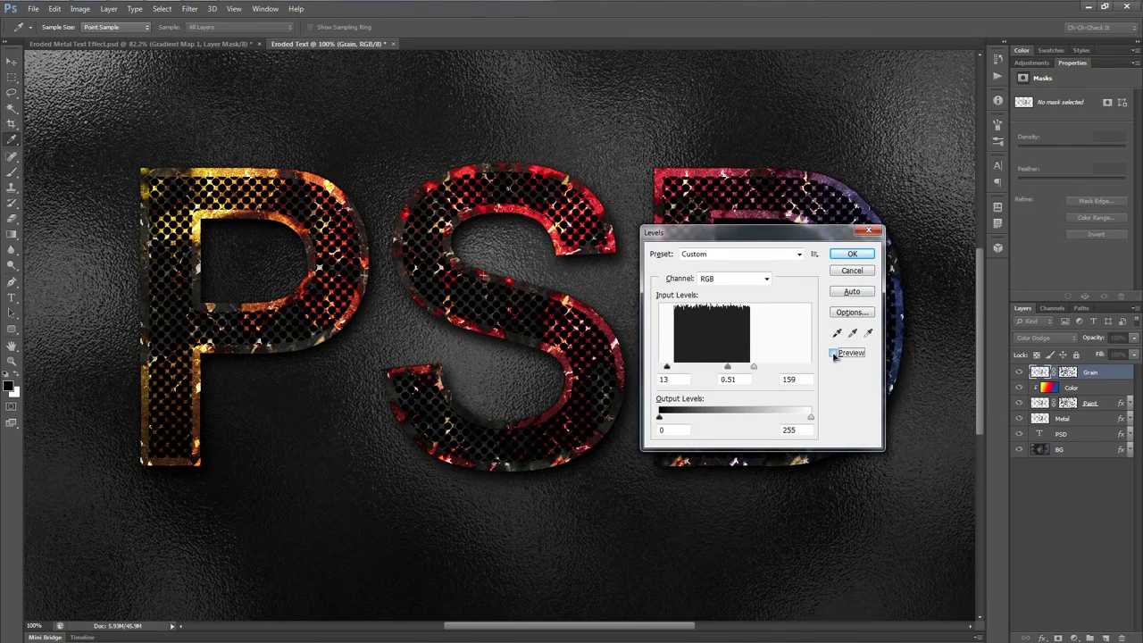
{"action": "left_click", "coordinate": [833, 354]}
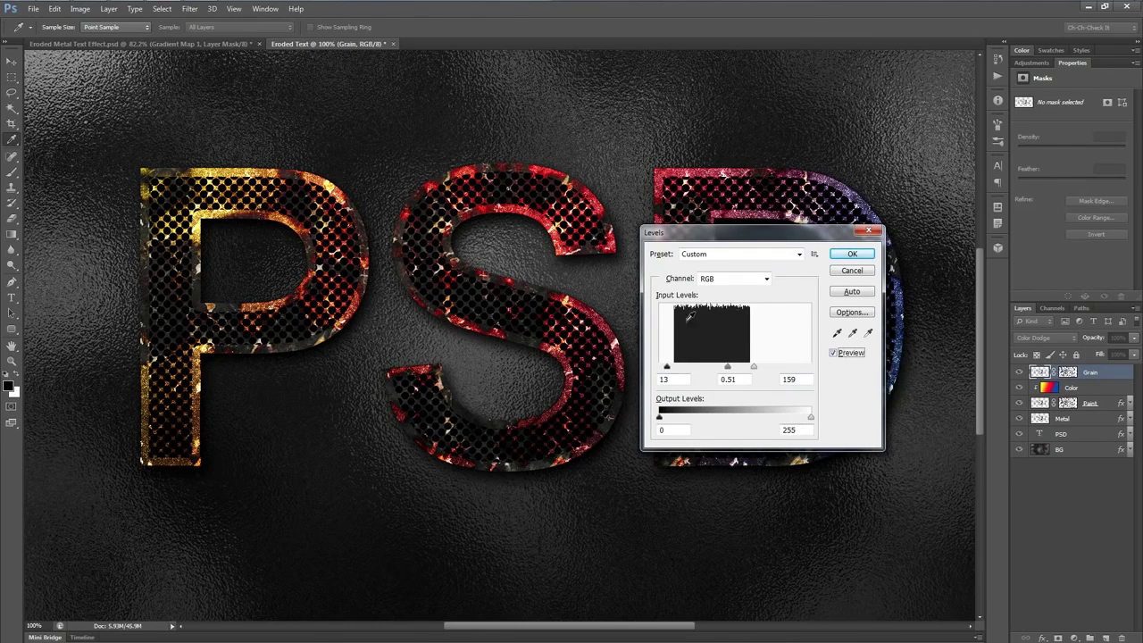
{"action": "left_click", "coordinate": [852, 254]}
{"action": "key", "text": "g"}
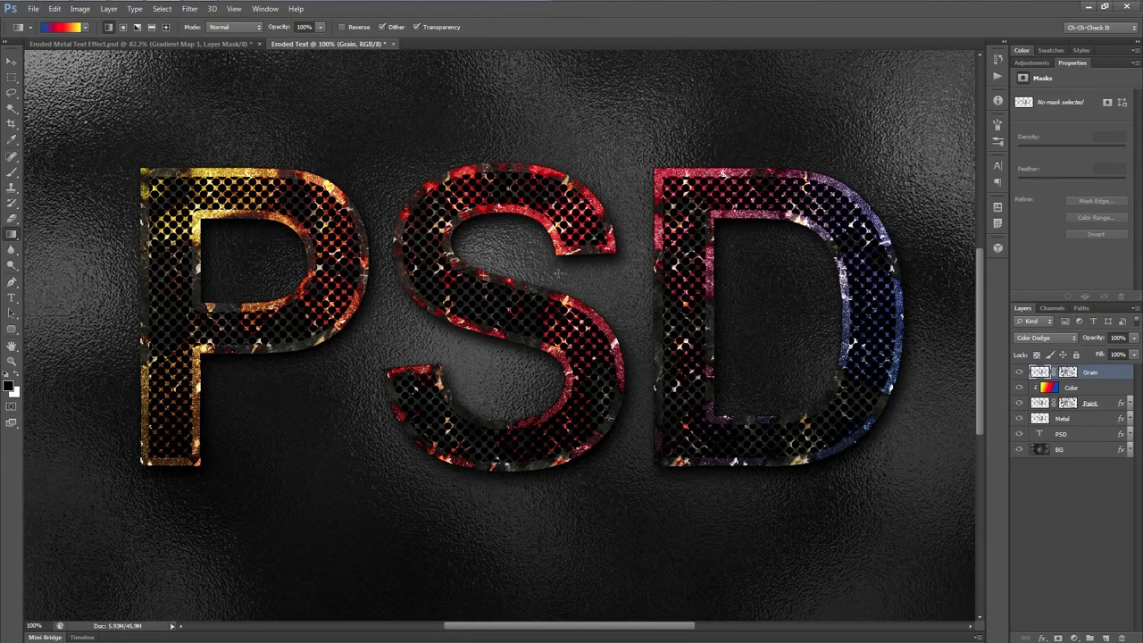
Step: Create a new layer named Highlight above the Grain layer and load the Metal layer's outline as a selection
{"action": "left_click", "coordinate": [1106, 638]}
{"action": "double_click", "coordinate": [1070, 373]}
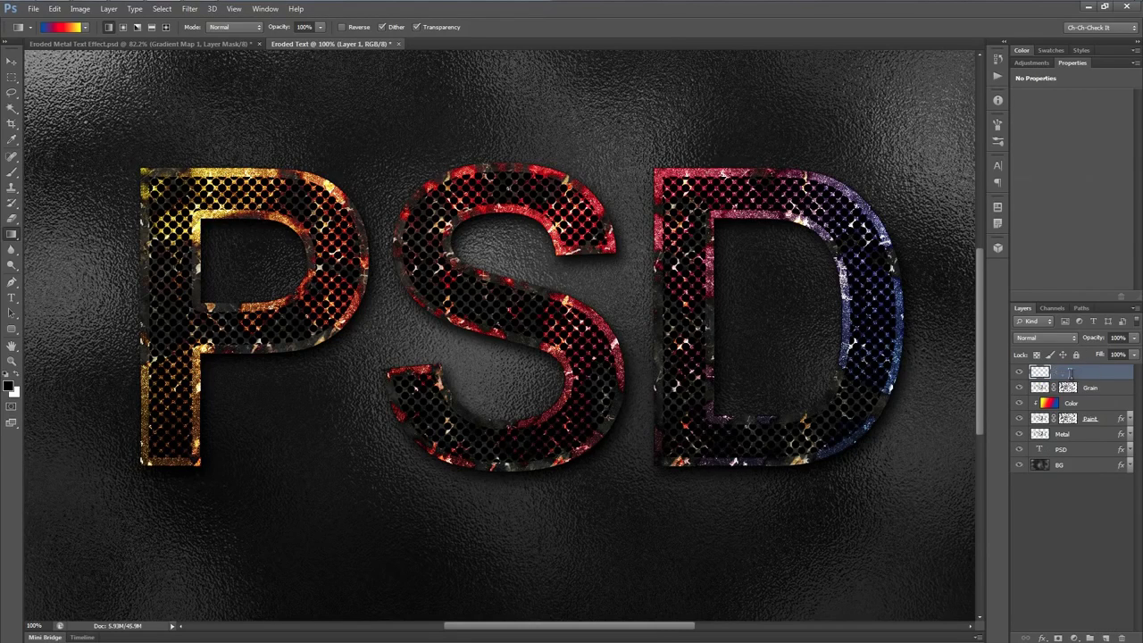
{"action": "type", "text": "H"}
{"action": "key", "text": "Return"}
{"action": "left_click", "coordinate": [1040, 434], "text": "ctrl"}
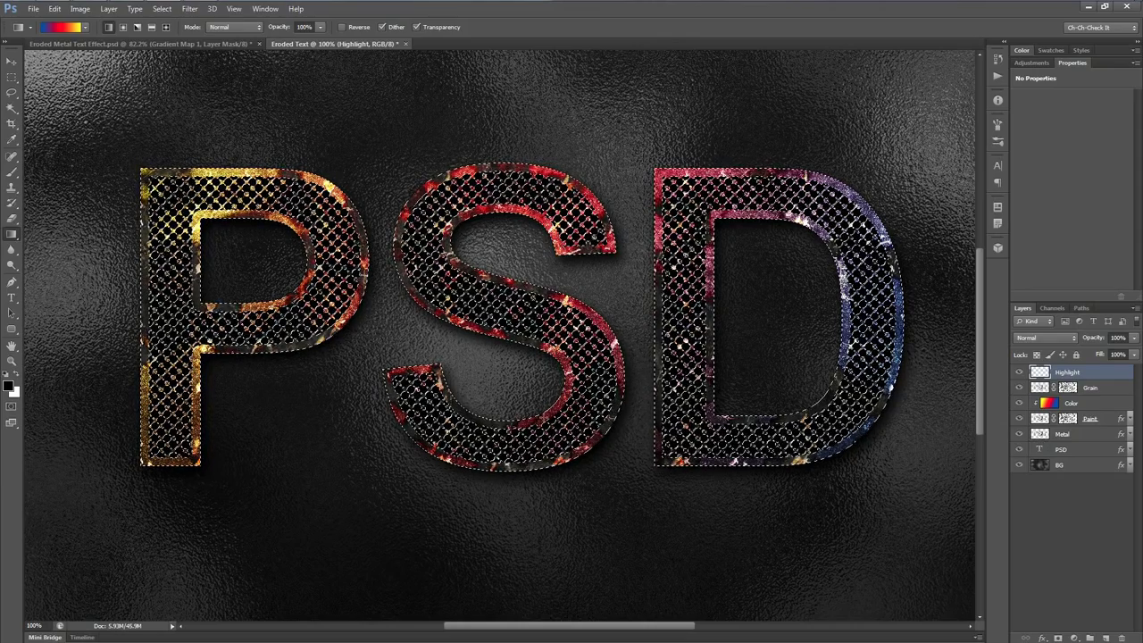
Step: Fill the offset letter outline with white on the Highlight layer, clear its interior to leave a thin upper-left rim, and deselect
{"action": "left_click", "coordinate": [1053, 309]}
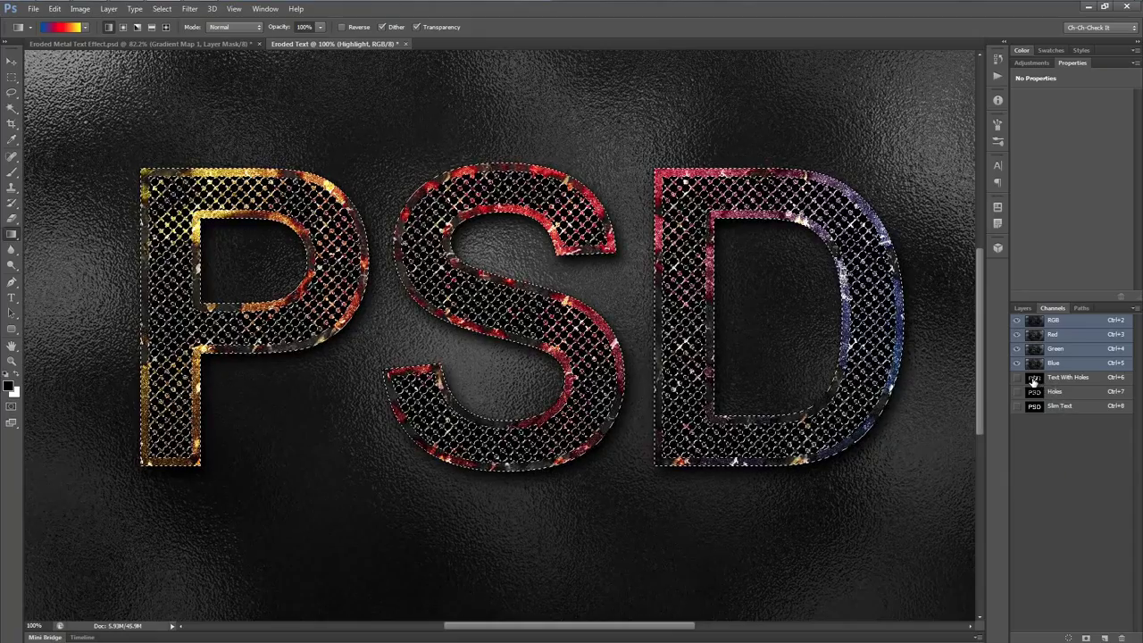
{"action": "left_click", "coordinate": [1022, 308]}
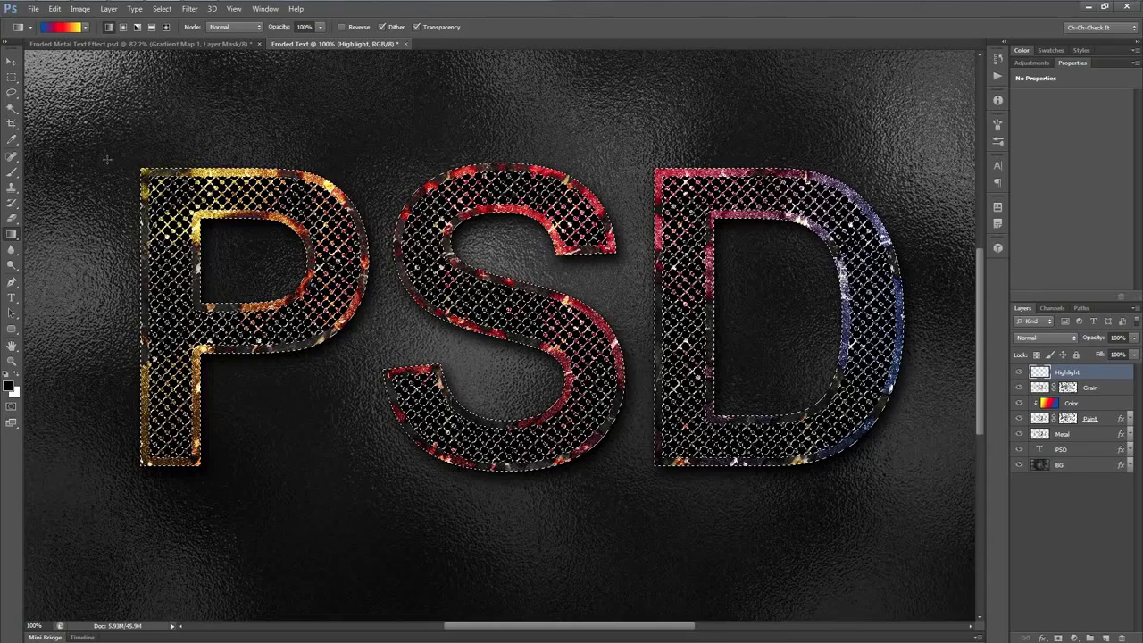
{"action": "left_click", "coordinate": [12, 78]}
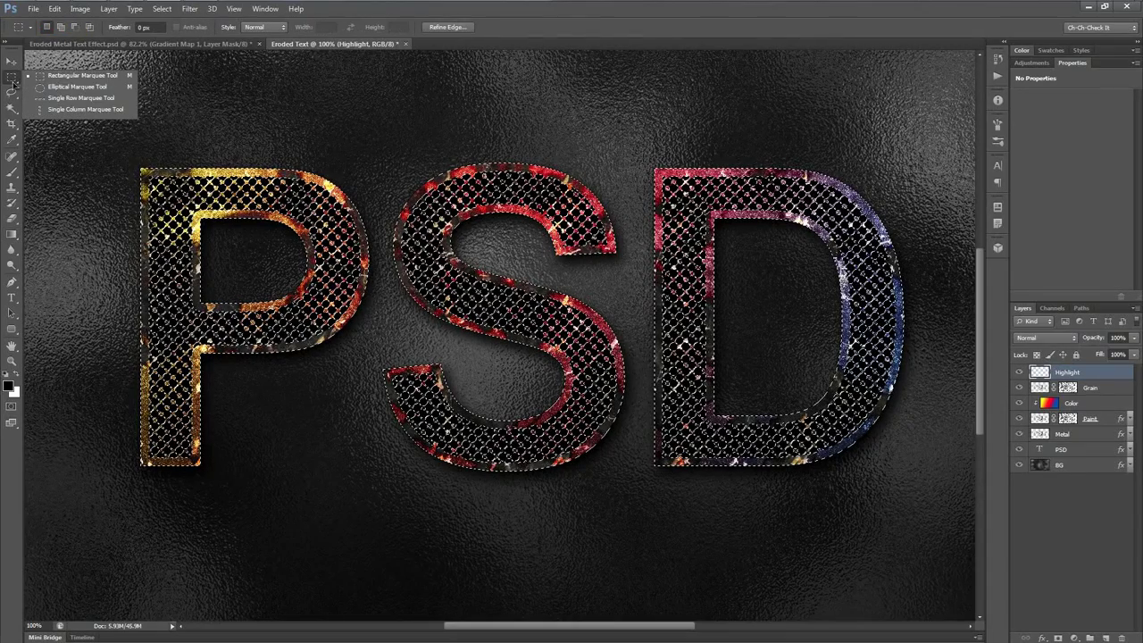
{"action": "left_click", "coordinate": [79, 76]}
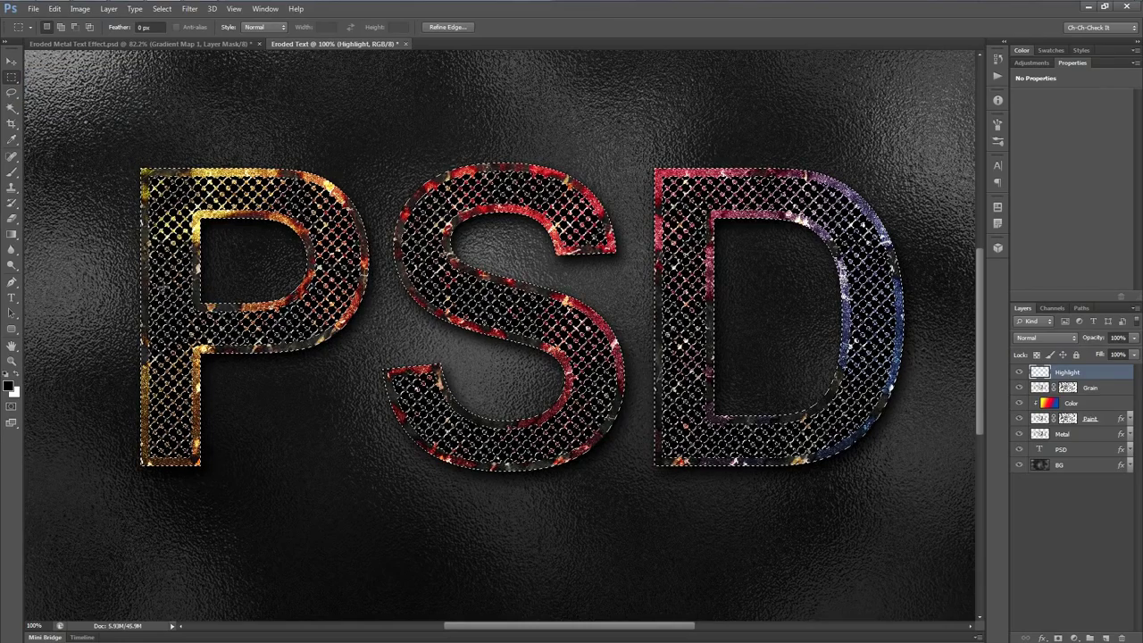
{"action": "scroll", "coordinate": [143, 259], "scroll_direction": "up", "scroll_amount": 10}
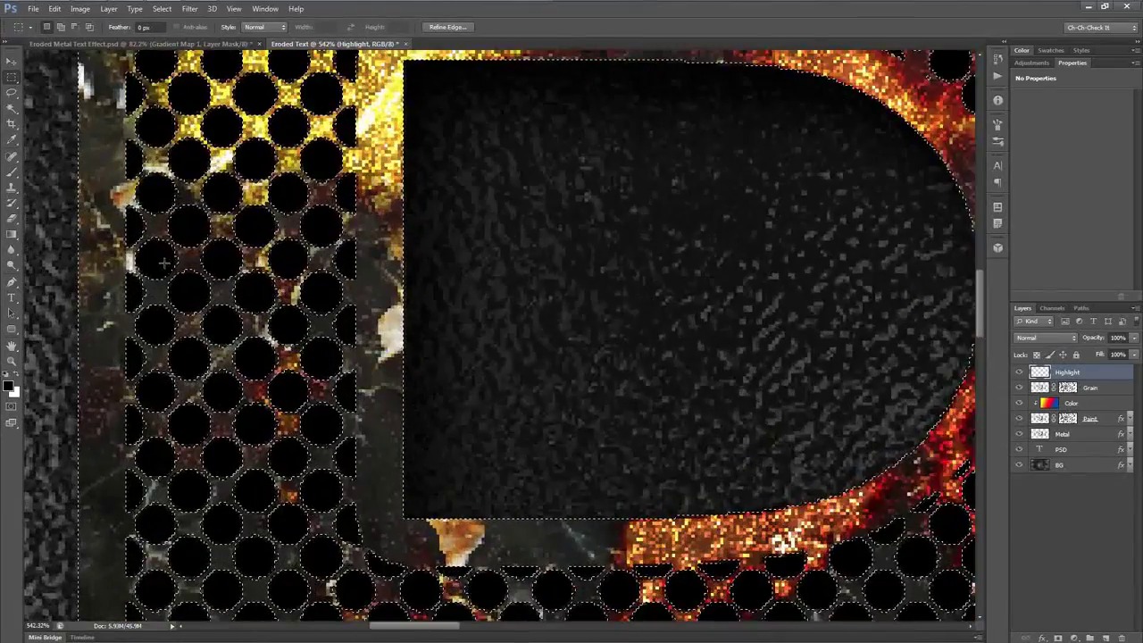
{"action": "left_click_drag", "start_coordinate": [165, 262], "coordinate": [324, 436]}
{"action": "left_click_drag", "start_coordinate": [351, 211], "coordinate": [287, 323]}
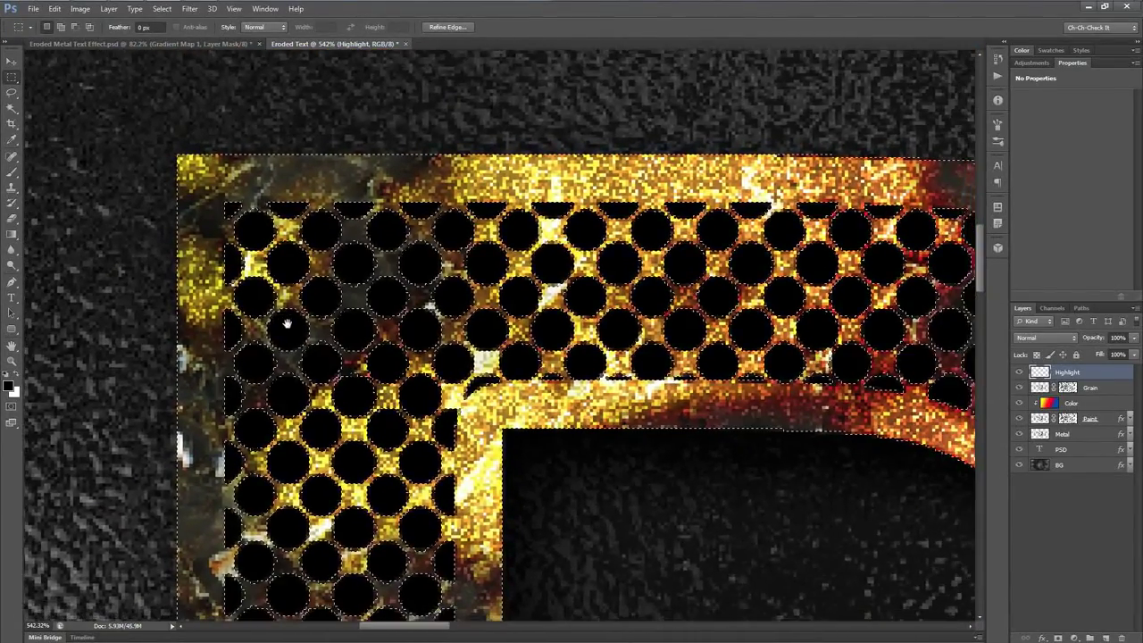
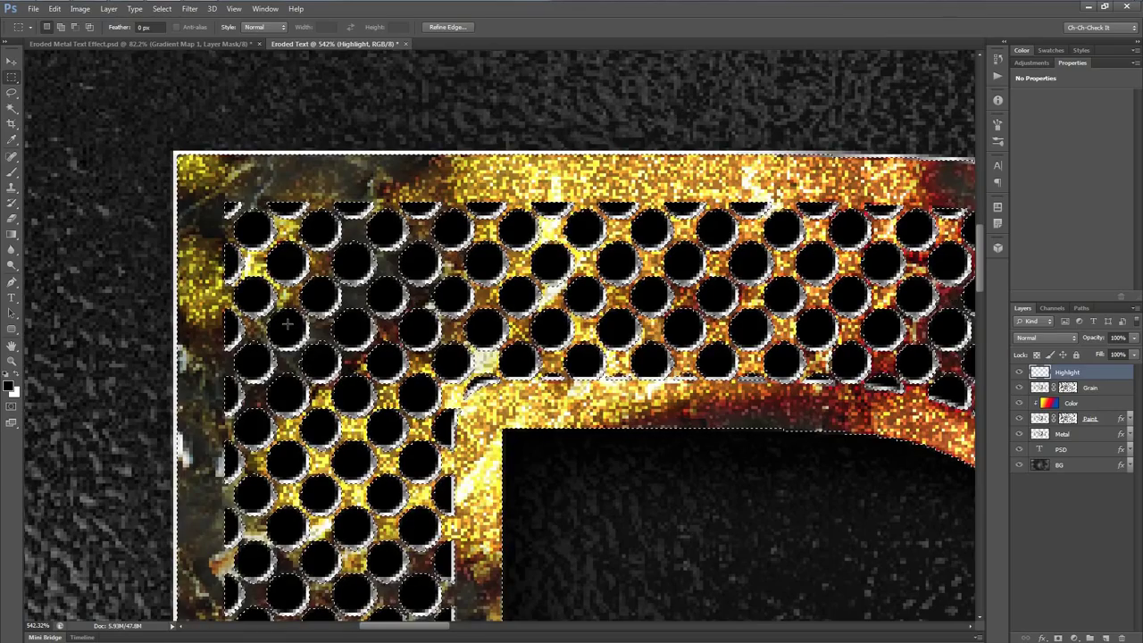
{"action": "key", "text": "ctrl+d"}
{"action": "key", "text": "ctrl+0"}
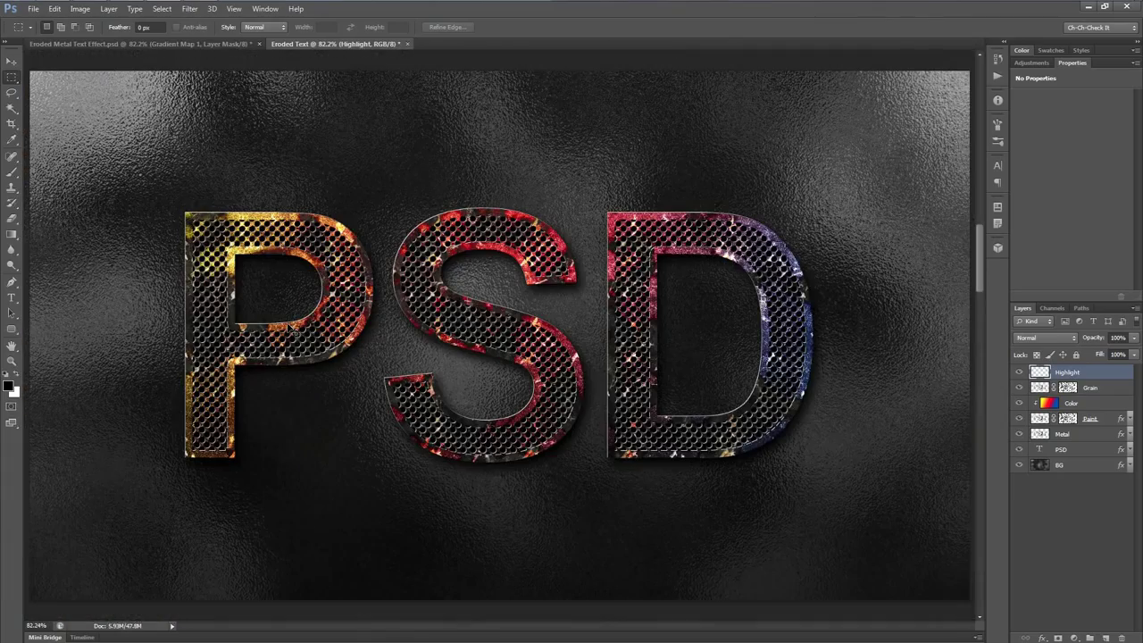
Step: Compare the lettering with and without the Highlight layer and examine the thin rims up close on the S and D
{"action": "key", "text": "ctrl+1"}
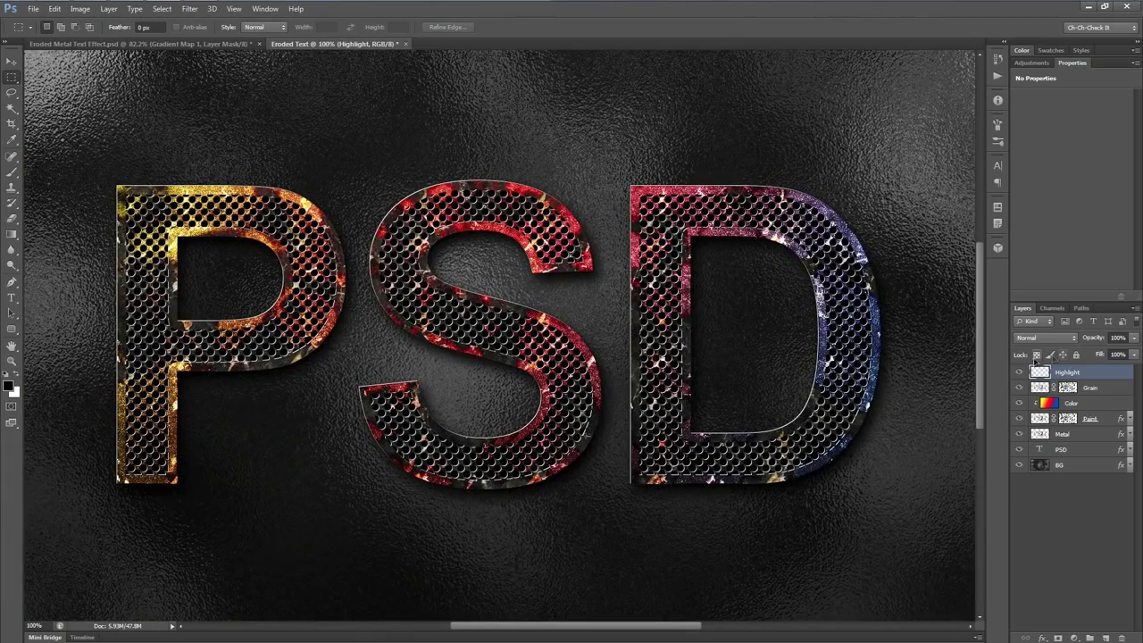
{"action": "left_click", "coordinate": [1022, 374]}
{"action": "left_click", "coordinate": [1022, 374]}
{"action": "left_click", "coordinate": [1022, 374]}
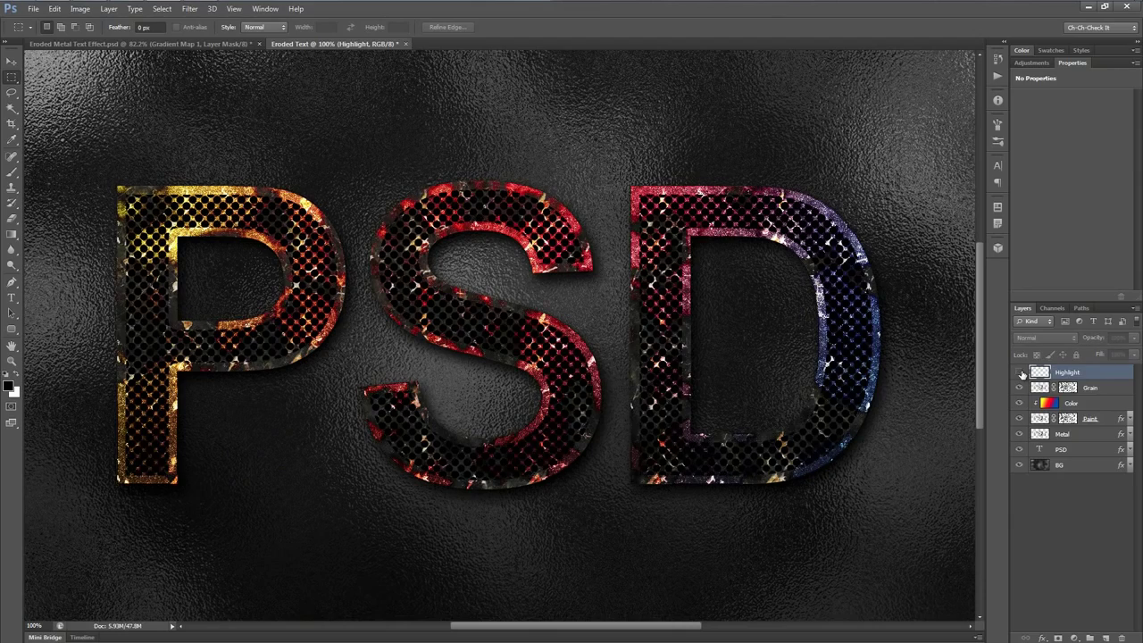
{"action": "left_click", "coordinate": [1022, 374]}
{"action": "left_click", "coordinate": [1022, 374]}
{"action": "left_click", "coordinate": [1023, 374]}
{"action": "left_click", "coordinate": [1022, 374]}
{"action": "left_click", "coordinate": [1022, 374]}
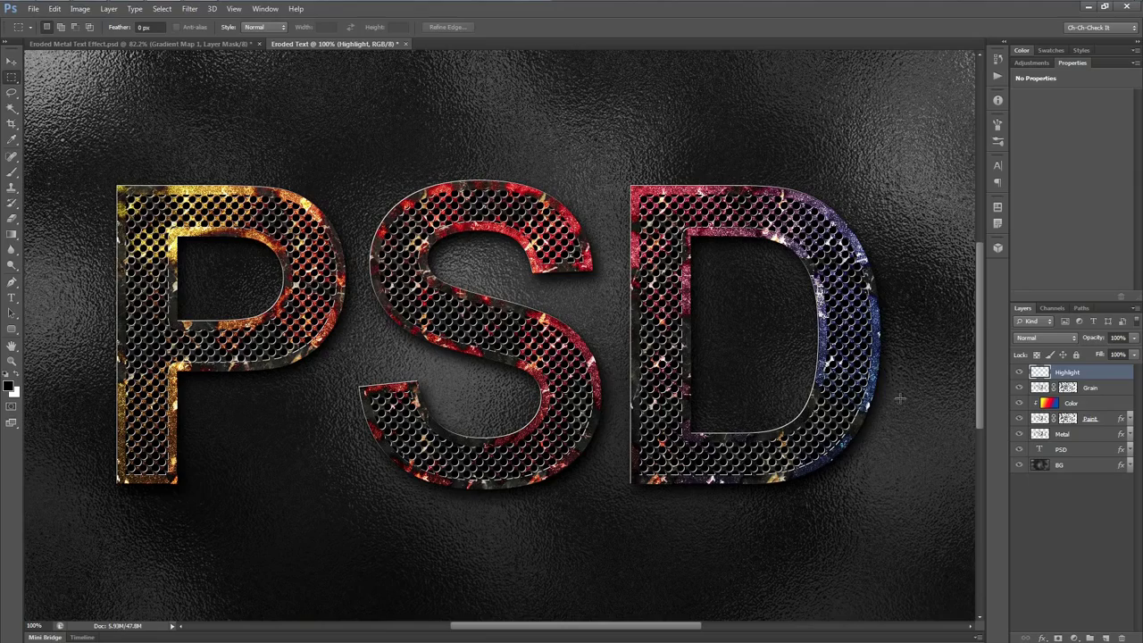
{"action": "scroll", "coordinate": [710, 197], "scroll_direction": "up", "scroll_amount": 4}
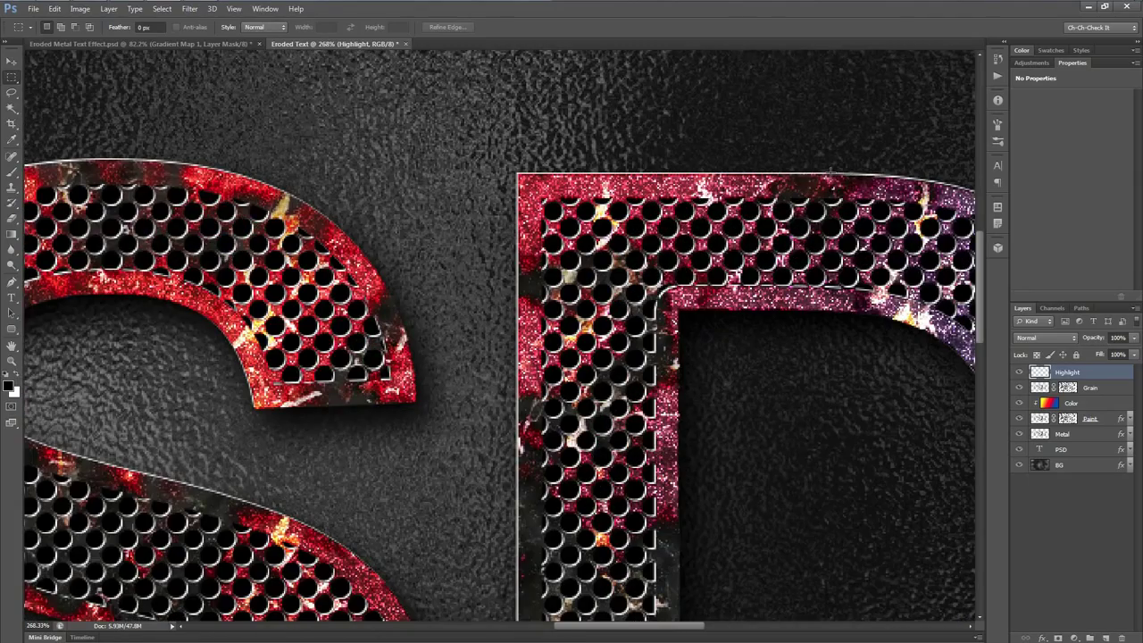
{"action": "scroll", "coordinate": [514, 294], "scroll_direction": "down", "scroll_amount": 4}
{"action": "left_click_drag", "start_coordinate": [477, 355], "coordinate": [616, 278]}
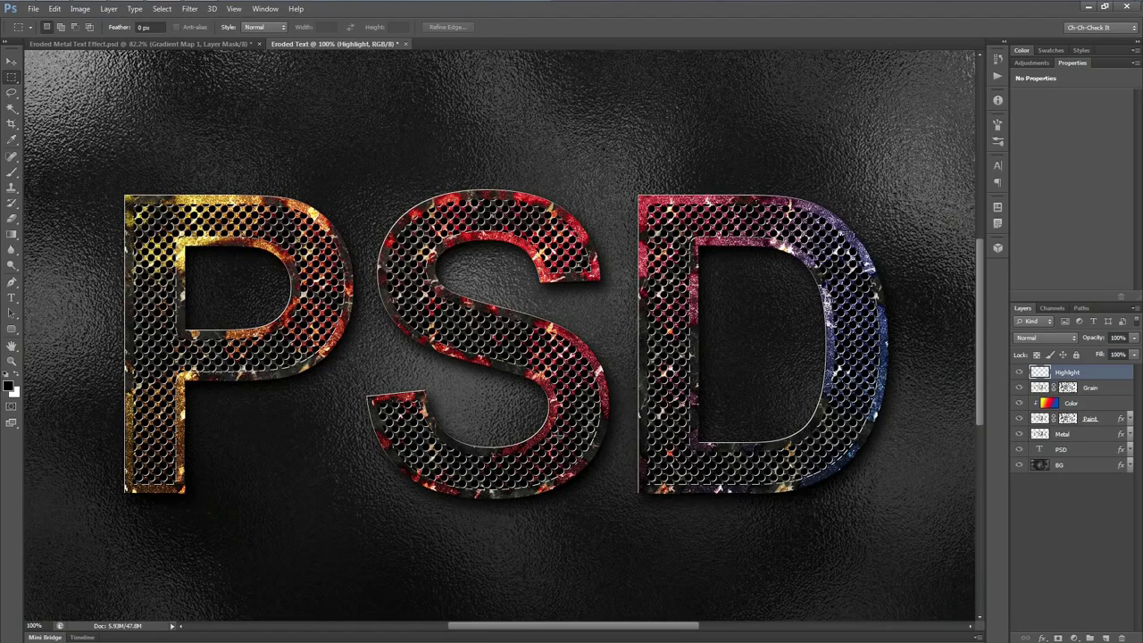
Step: Reduce the Highlight layer's fill to 50%
{"action": "double_click", "coordinate": [1118, 354]}
{"action": "type", "text": "60"}
{"action": "key", "text": "Return"}
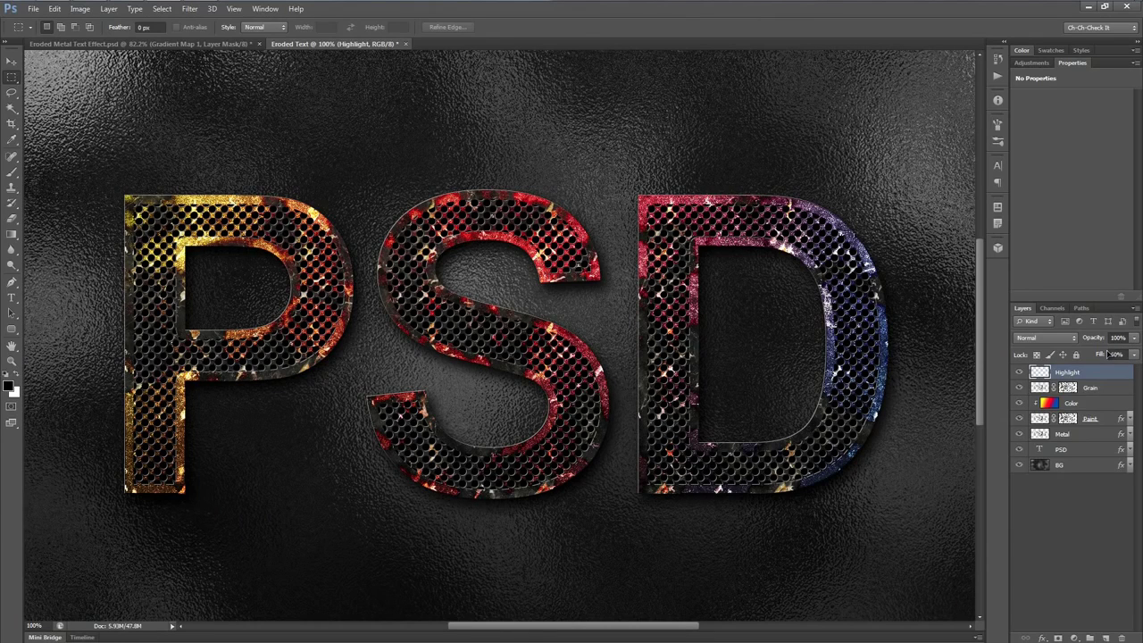
Step: Create a new layer named Highlight 2 above Highlight and load the Slim Text channel as a selection
{"action": "left_click", "coordinate": [1105, 637]}
{"action": "double_click", "coordinate": [1067, 372]}
{"action": "type", "text": "H"}
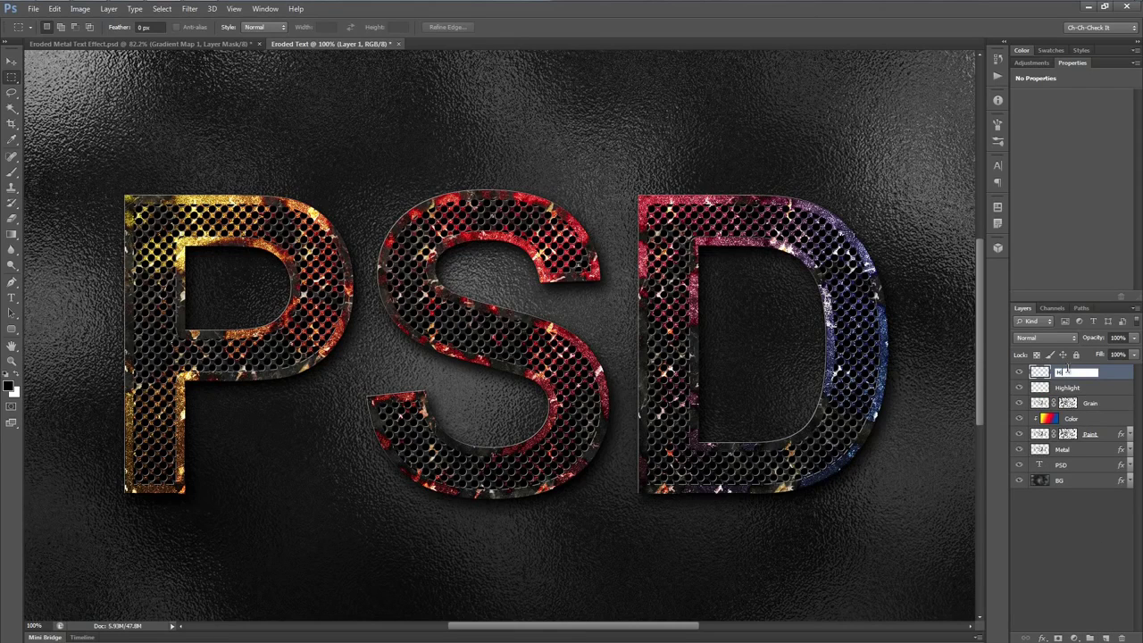
{"action": "type", "text": "ighlight 2"}
{"action": "key", "text": "Return"}
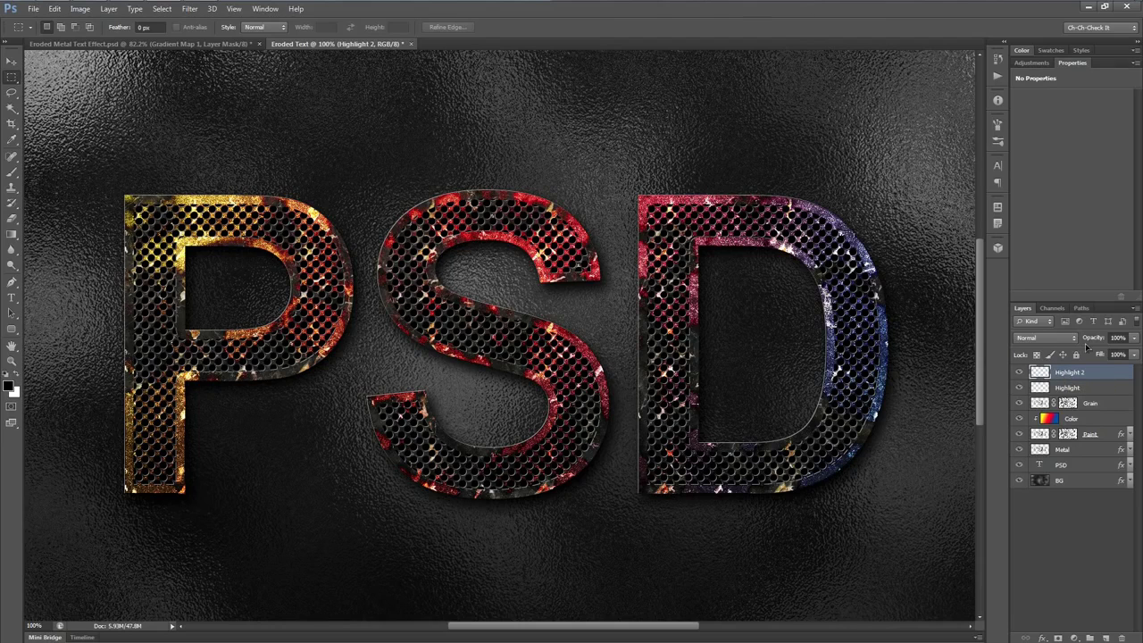
{"action": "left_click", "coordinate": [1055, 309]}
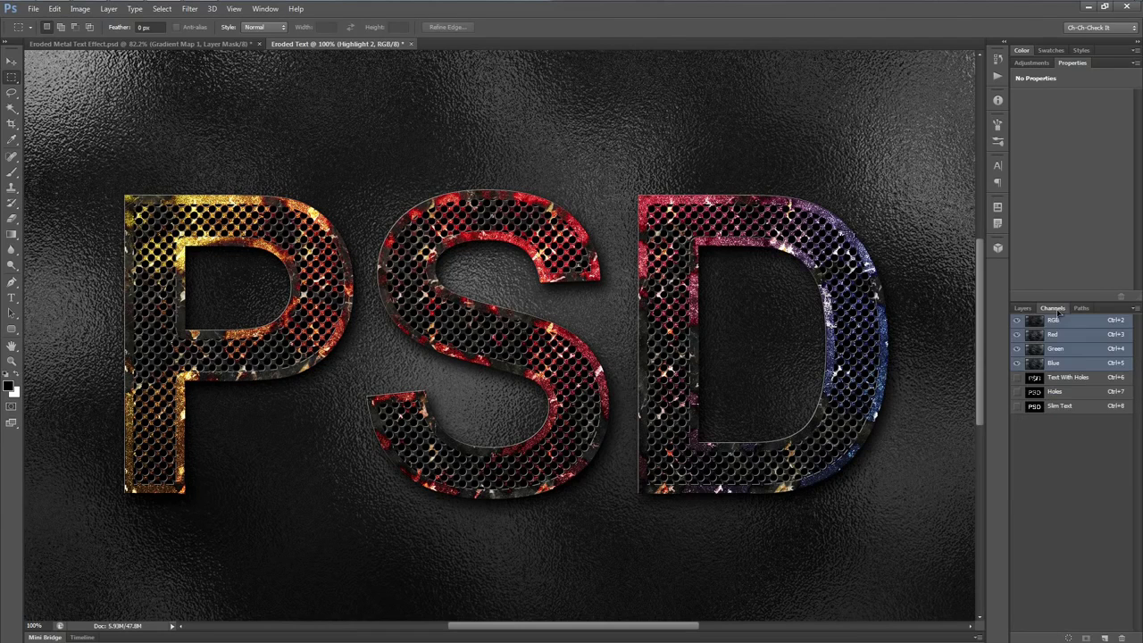
{"action": "left_click", "coordinate": [1034, 407], "text": "ctrl"}
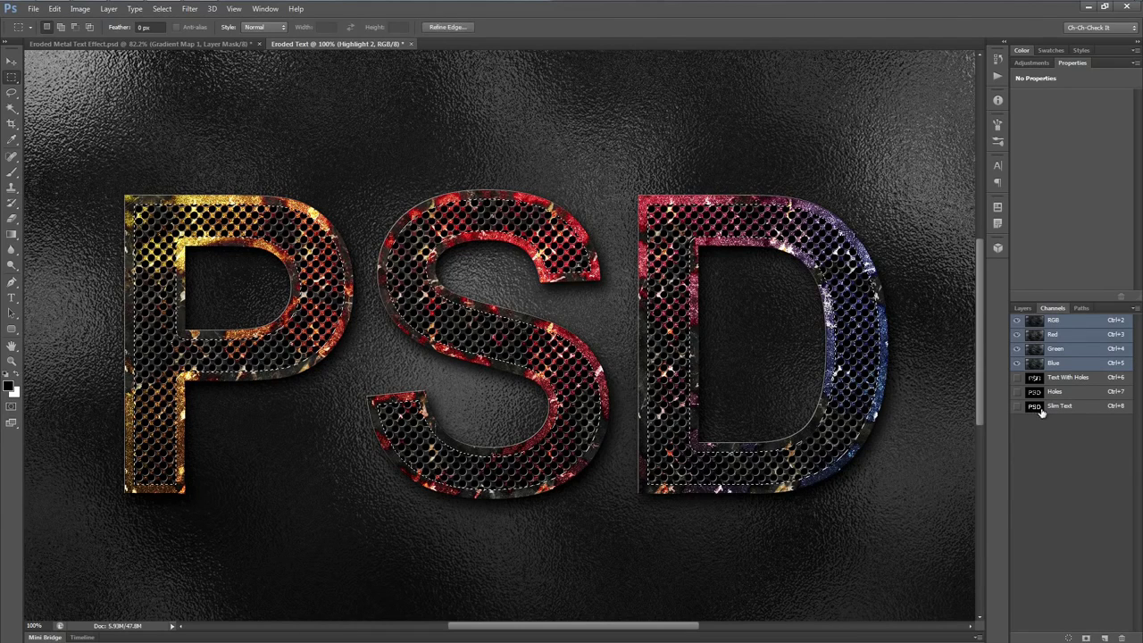
{"action": "left_click", "coordinate": [1022, 308]}
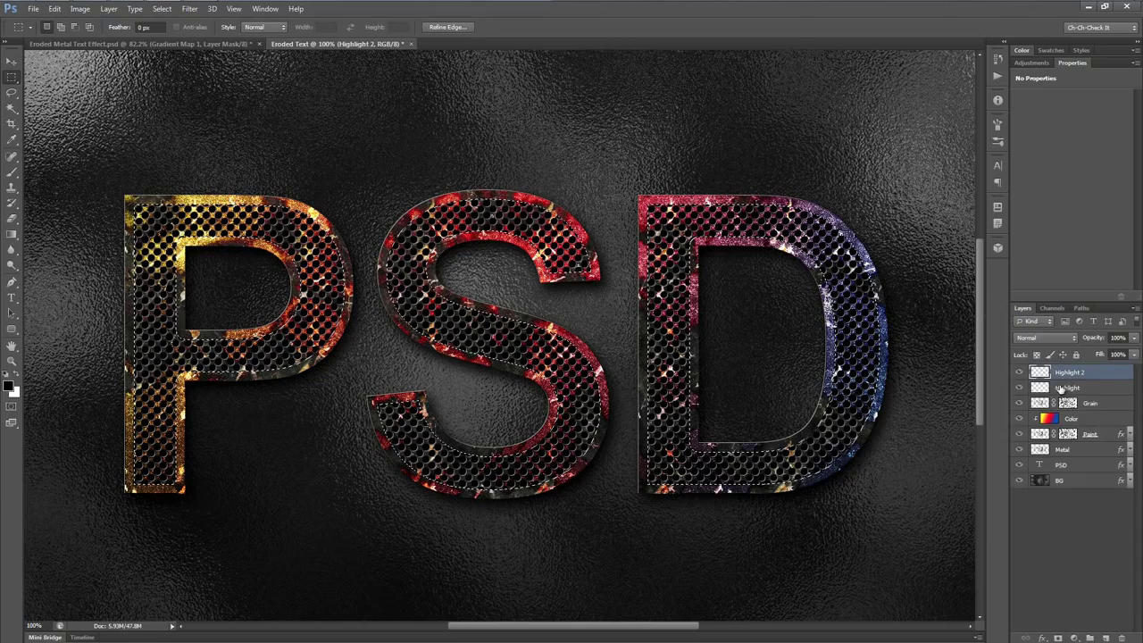
Step: Fill the Slim Text selection with white on Highlight 2, then offset and clear it to leave a thin lower-right line, and deselect
{"action": "scroll", "coordinate": [480, 494], "scroll_direction": "up", "scroll_amount": 5}
{"action": "scroll", "coordinate": [480, 494], "scroll_direction": "up", "scroll_amount": 3}
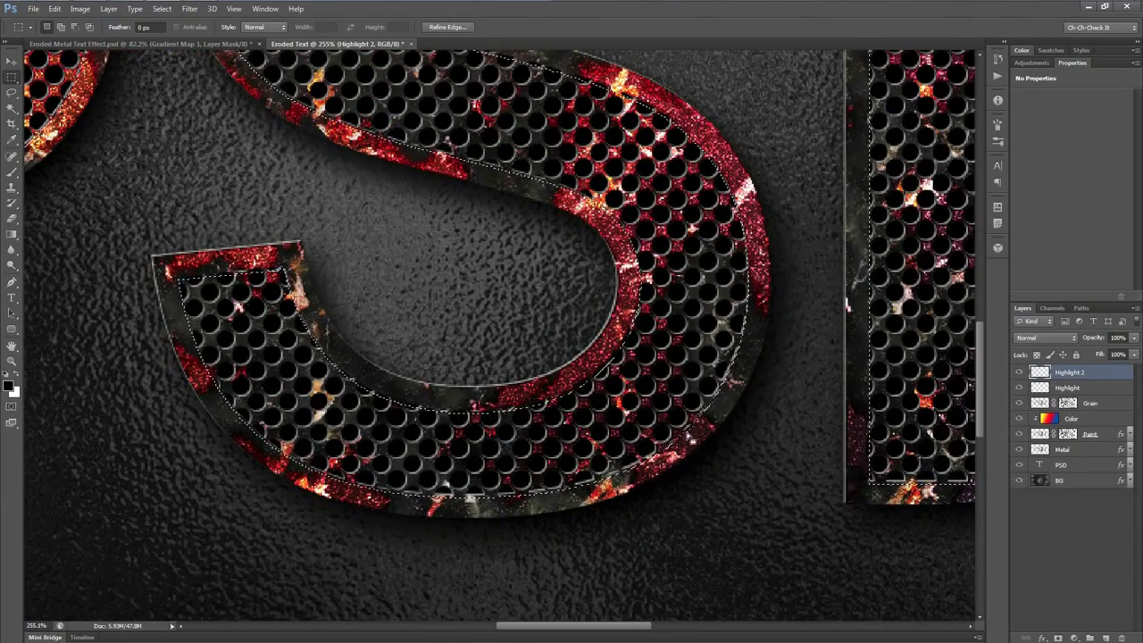
{"action": "key", "text": "ctrl+BackSpace"}
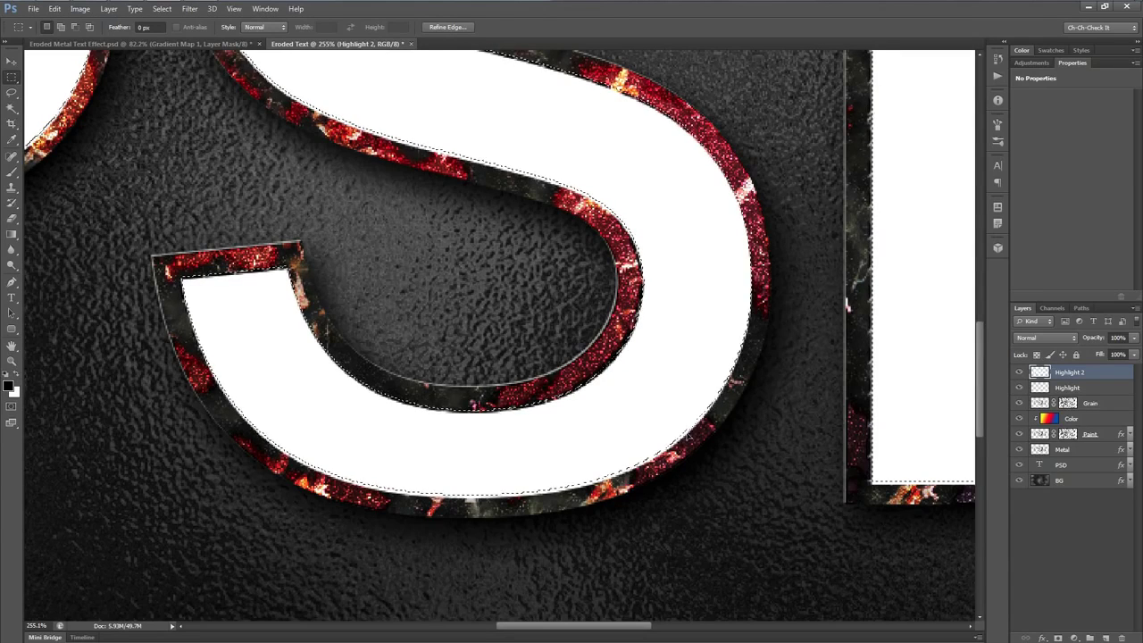
{"action": "key", "text": "Delete"}
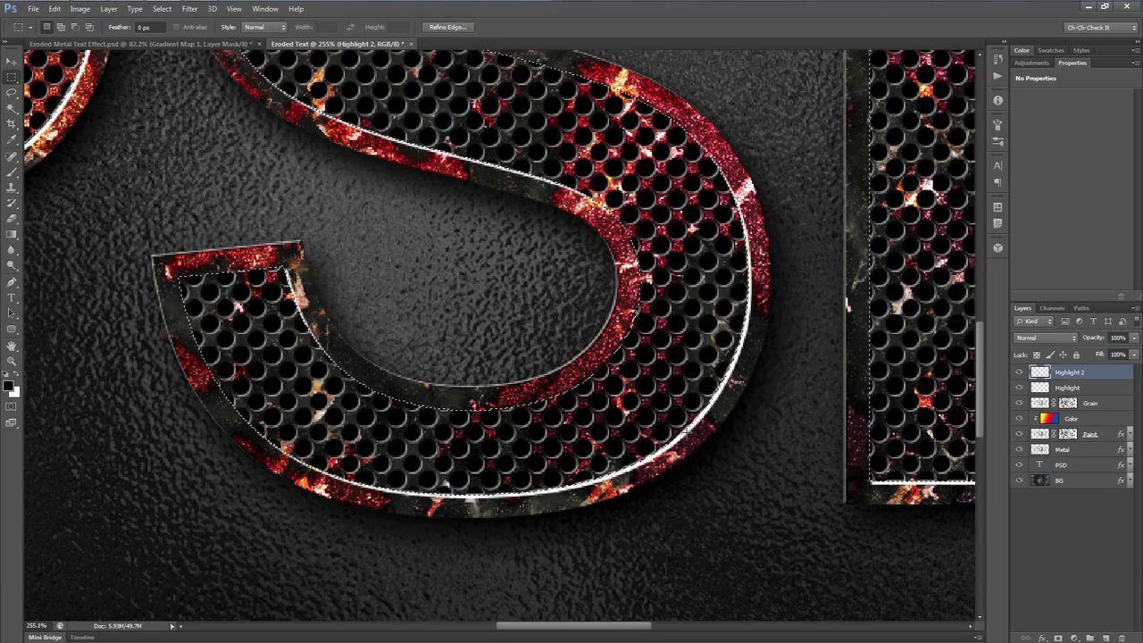
{"action": "key", "text": "ctrl+d"}
{"action": "key", "text": "ctrl+1"}
{"action": "left_click_drag", "start_coordinate": [580, 273], "coordinate": [596, 333]}
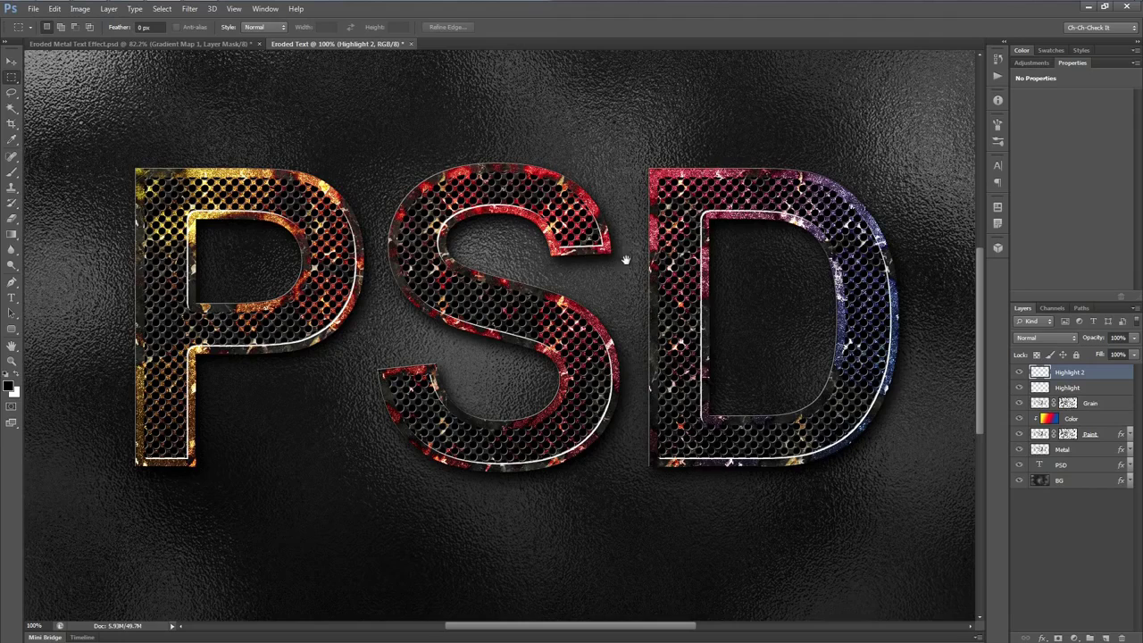
{"action": "left_click_drag", "start_coordinate": [626, 260], "coordinate": [628, 273]}
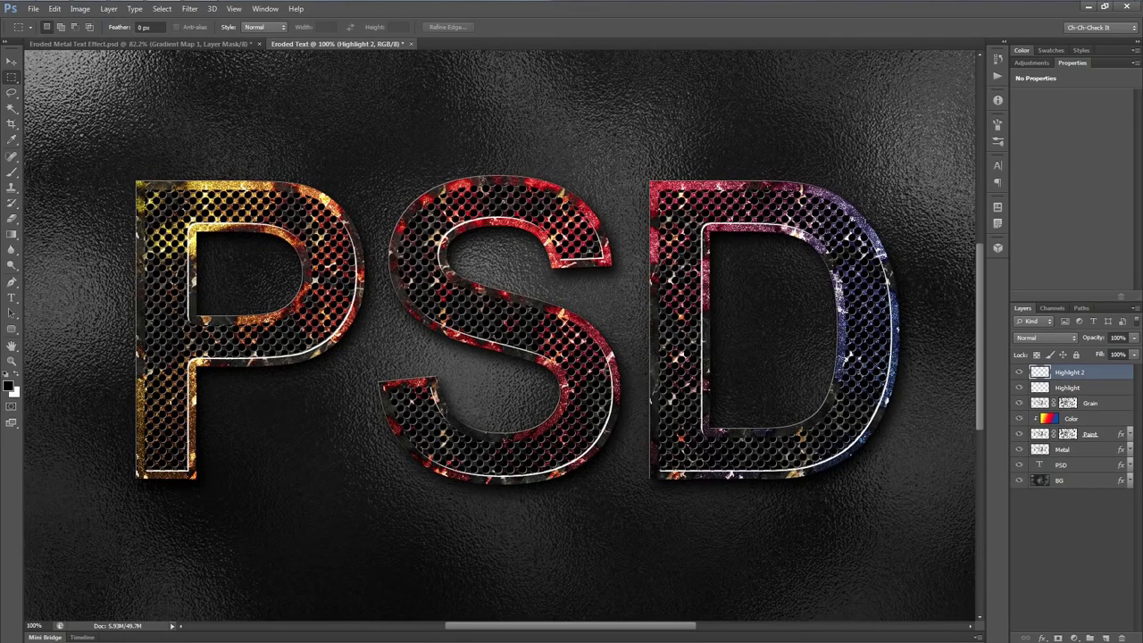
Step: Soften the white lines on the Highlight 2 layer with a Gaussian Blur of 1.2 pixels radius
{"action": "left_click", "coordinate": [189, 8]}
{"action": "mouse_move", "coordinate": [221, 129]}
{"action": "left_click", "coordinate": [384, 213]}
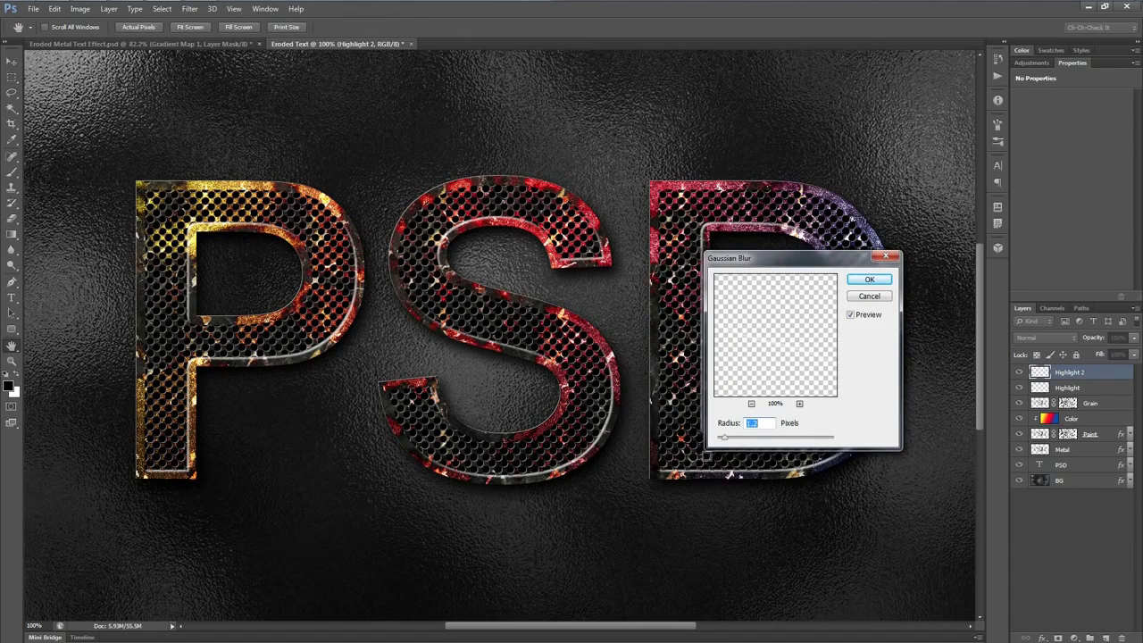
{"action": "left_click", "coordinate": [869, 279]}
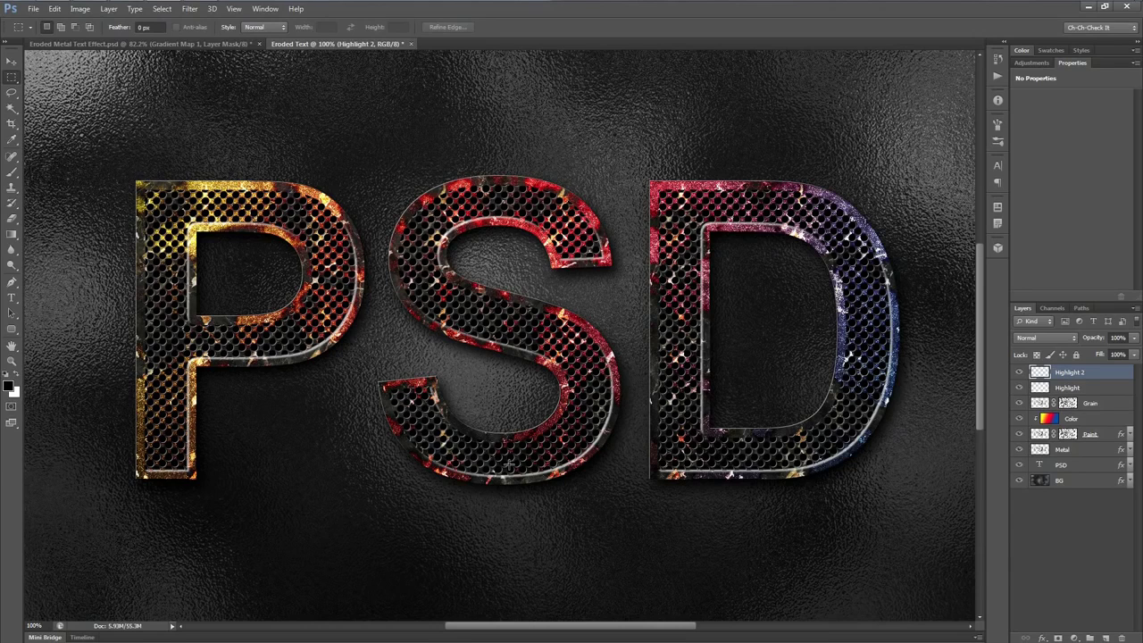
Step: Create a new layer named Shadow above Highlight 2 and load the Slim Text channel as a selection
{"action": "left_click", "coordinate": [1107, 638]}
{"action": "double_click", "coordinate": [1071, 372]}
{"action": "type", "text": "Sh"}
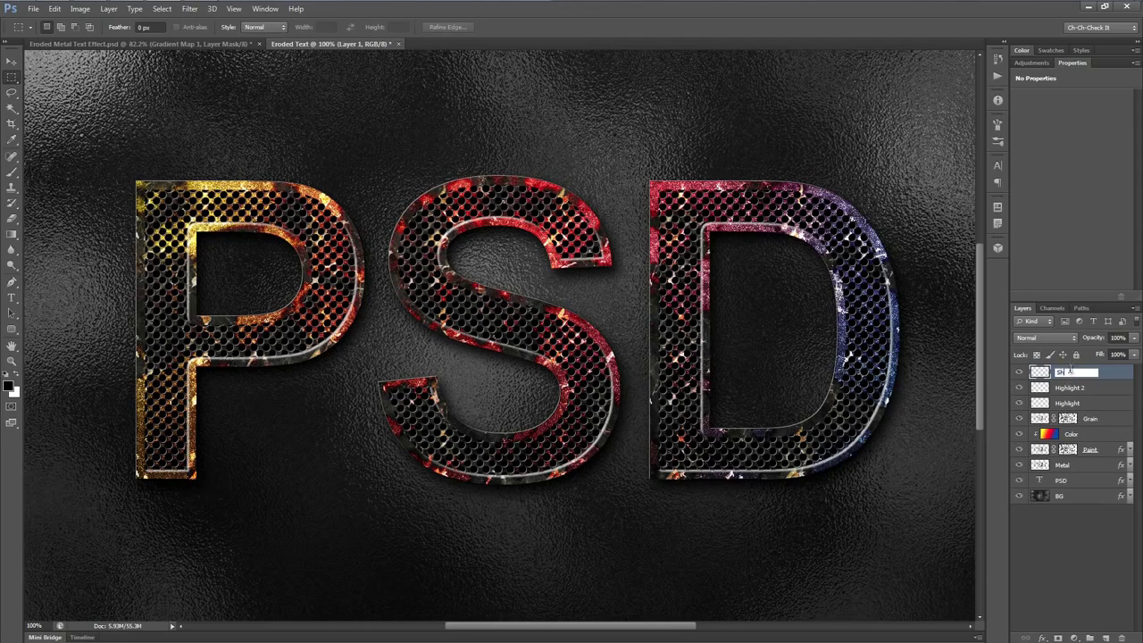
{"action": "type", "text": "adow"}
{"action": "key", "text": "Return"}
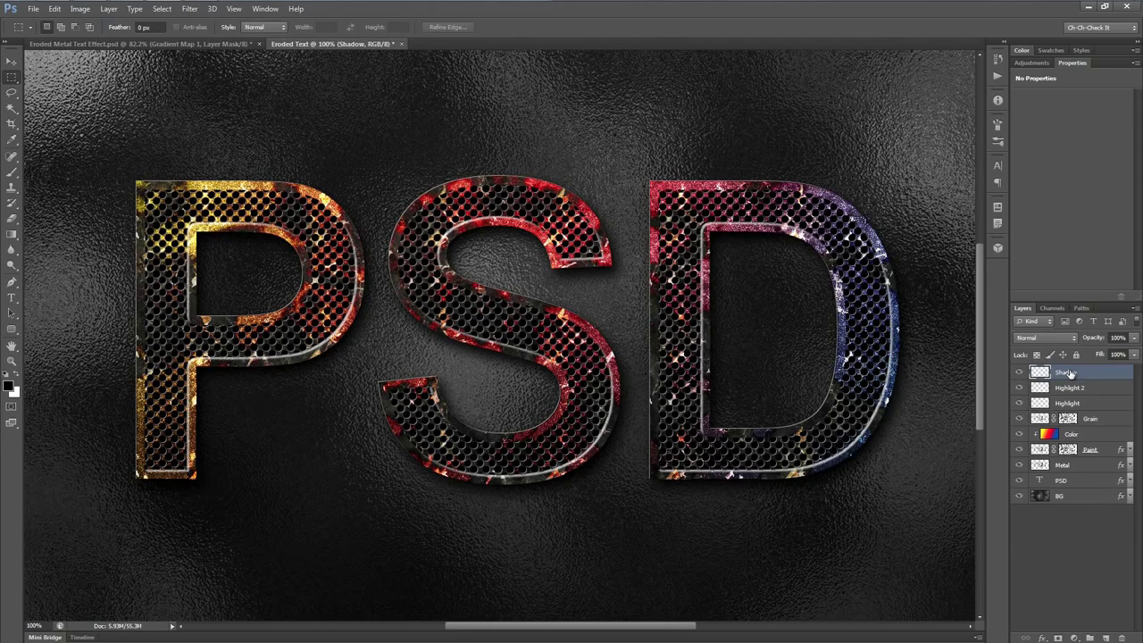
{"action": "left_click", "coordinate": [1052, 308]}
{"action": "left_click", "coordinate": [1034, 407], "text": "ctrl"}
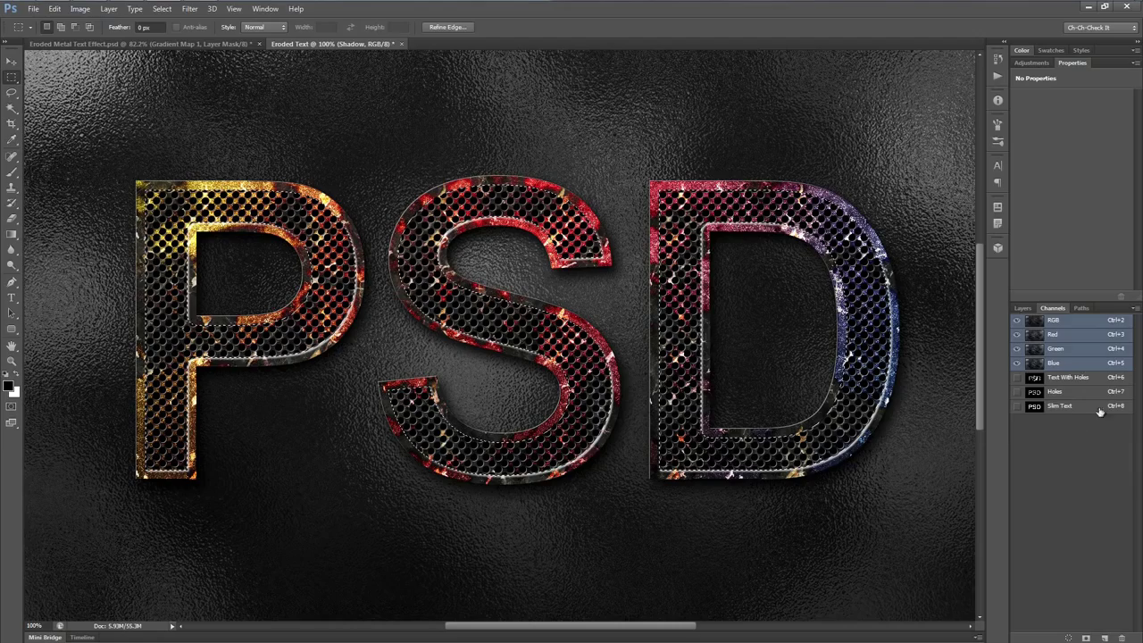
{"action": "left_click", "coordinate": [1024, 308]}
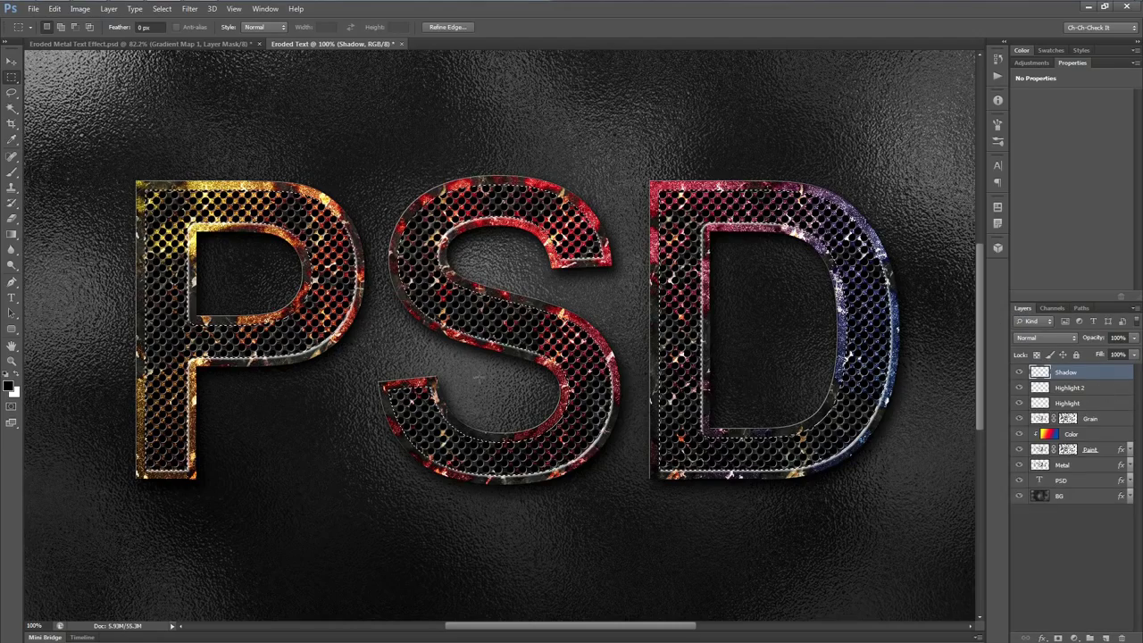
Step: Fill the Slim Text selection with black on the Shadow layer, then offset and clear it to leave a thin upper-left line, and deselect
{"action": "left_click", "coordinate": [454, 377], "text": "ctrl"}
{"action": "left_click_drag", "start_coordinate": [403, 341], "coordinate": [444, 377]}
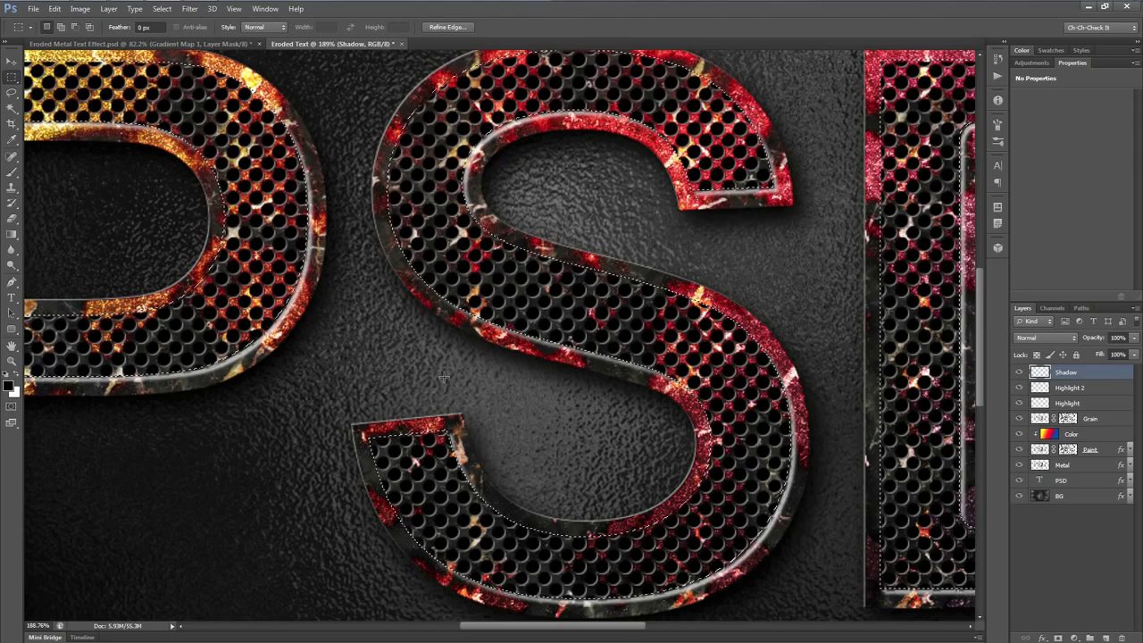
{"action": "key", "text": "alt+BackSpace"}
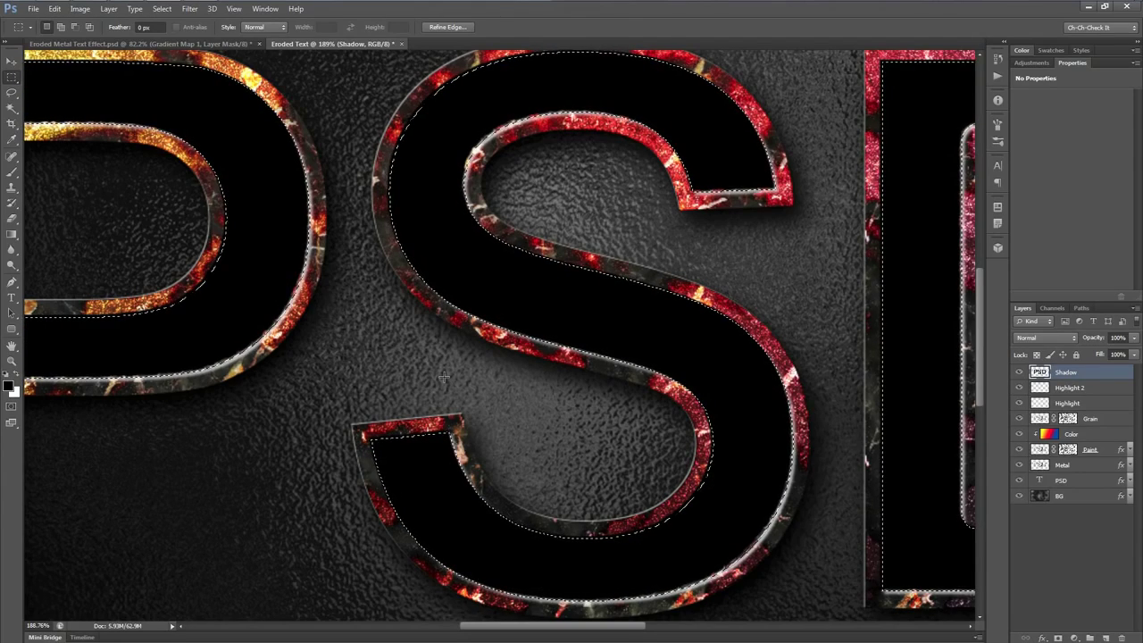
{"action": "key", "text": "ctrl+z"}
{"action": "key", "text": "ctrl+d"}
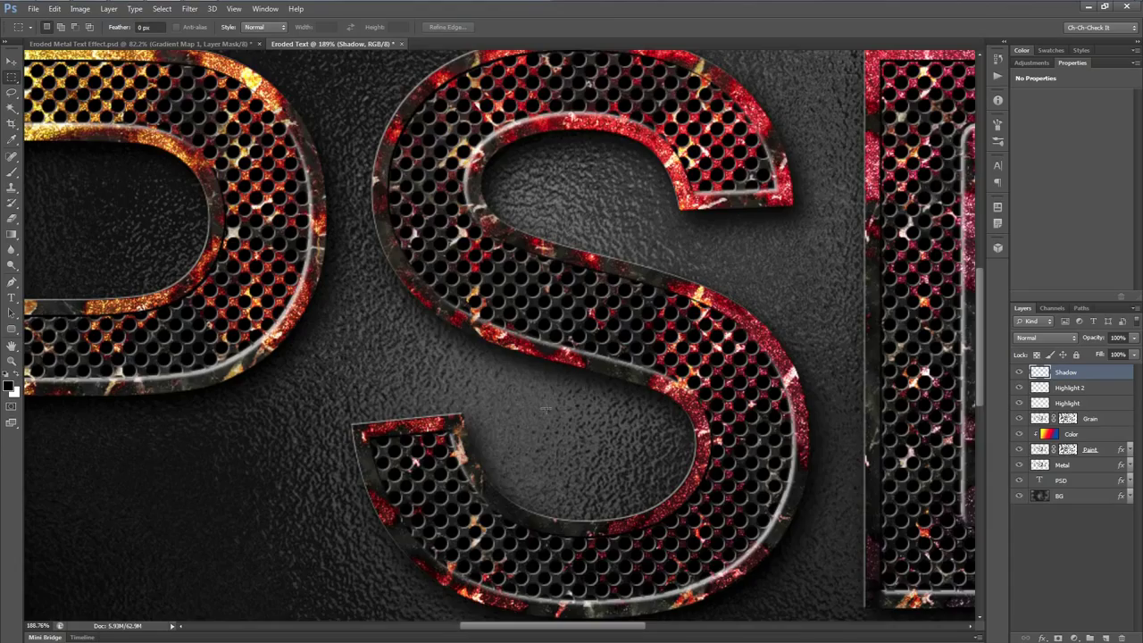
{"action": "scroll", "coordinate": [279, 311], "scroll_direction": "up", "scroll_amount": 3}
{"action": "scroll", "coordinate": [482, 536], "scroll_direction": "up", "scroll_amount": 2}
{"action": "left_click_drag", "start_coordinate": [489, 406], "coordinate": [477, 557]}
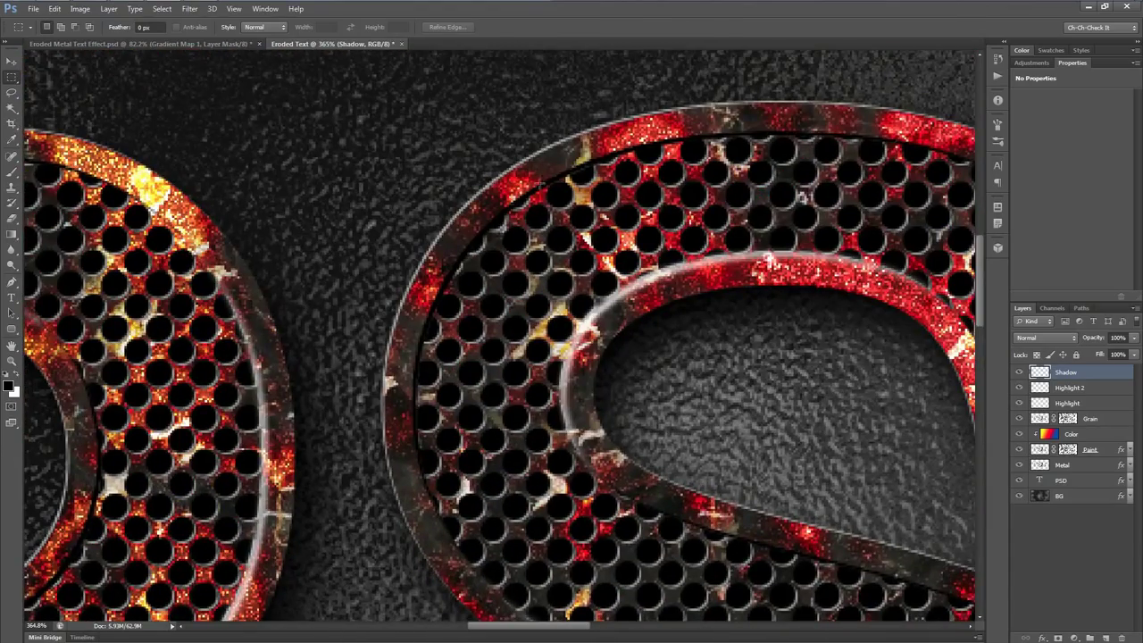
{"action": "scroll", "coordinate": [609, 332], "scroll_direction": "down", "scroll_amount": 10}
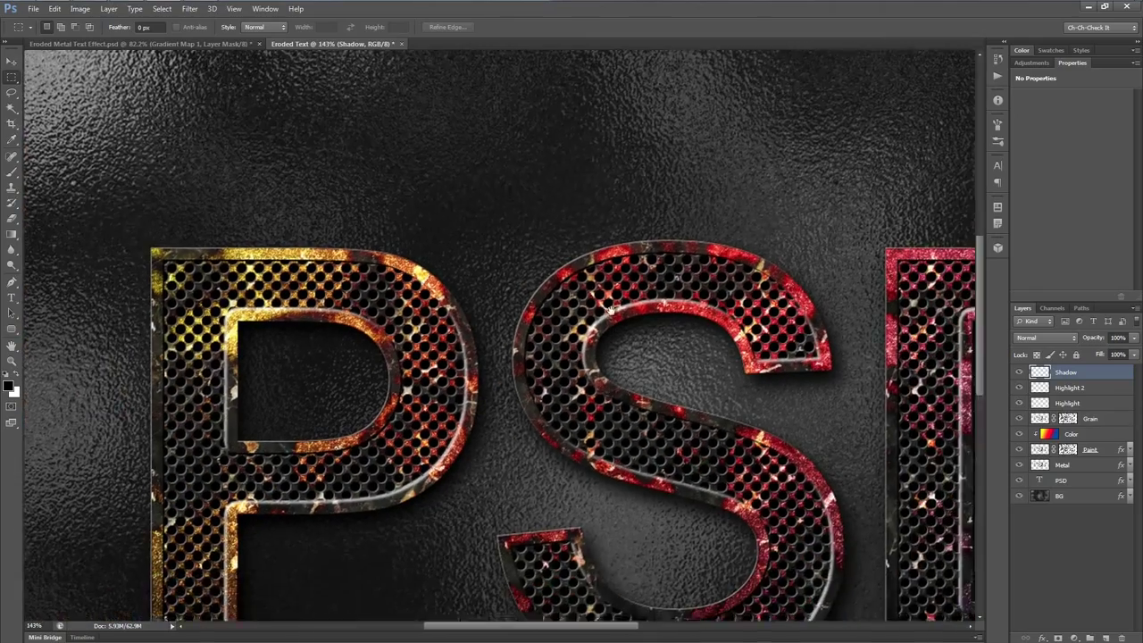
Step: Create a new layer named Shadow 2 above Shadow and load the full PSD lettering outline as a selection
{"action": "left_click_drag", "start_coordinate": [580, 458], "coordinate": [471, 317]}
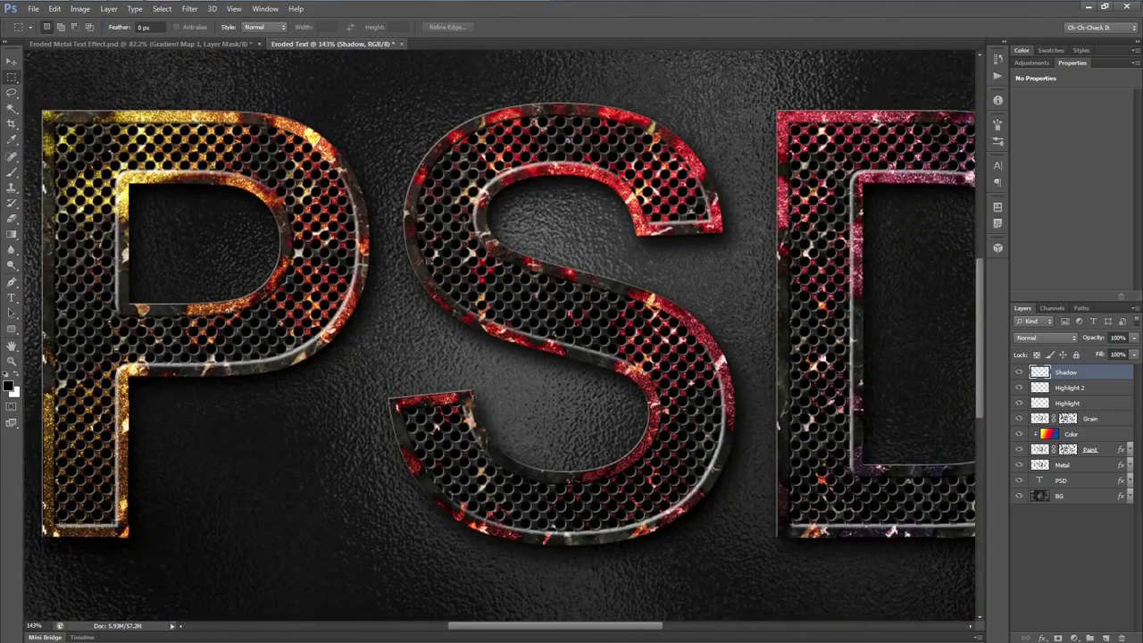
{"action": "left_click_drag", "start_coordinate": [500, 179], "coordinate": [517, 213]}
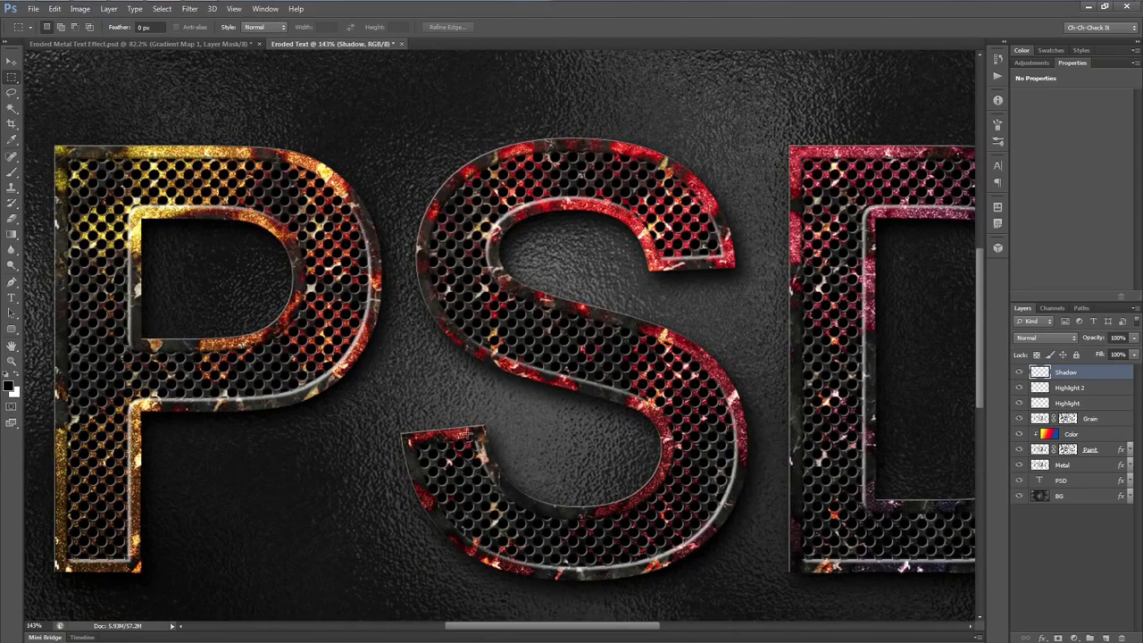
{"action": "scroll", "coordinate": [467, 434], "scroll_direction": "down", "scroll_amount": 2}
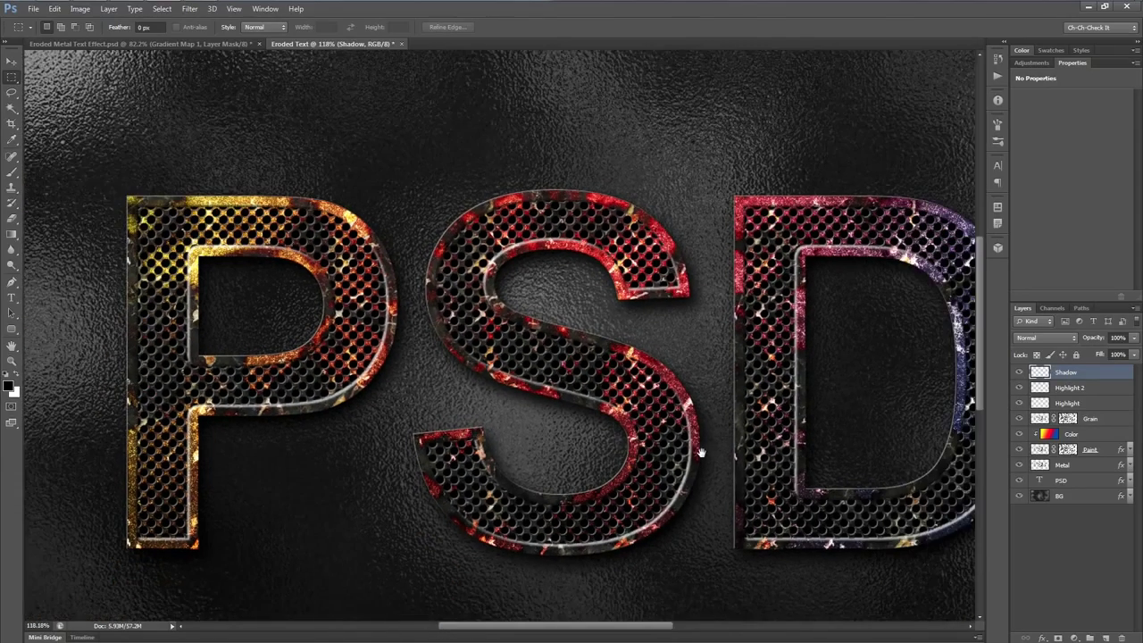
{"action": "left_click_drag", "start_coordinate": [702, 454], "coordinate": [601, 417]}
{"action": "left_click", "coordinate": [1104, 638]}
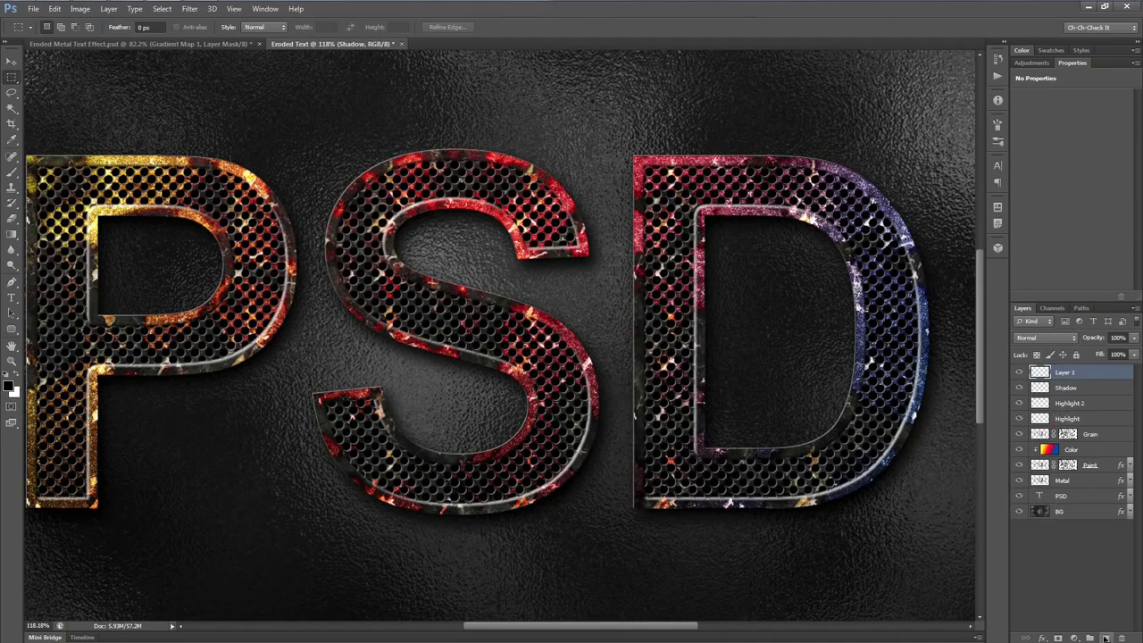
{"action": "double_click", "coordinate": [1062, 372]}
{"action": "type", "text": "Shadow 2"}
{"action": "key", "text": "Return"}
{"action": "left_click", "coordinate": [1052, 309]}
{"action": "left_click", "coordinate": [1023, 308]}
{"action": "left_click_drag", "start_coordinate": [489, 363], "coordinate": [515, 356]}
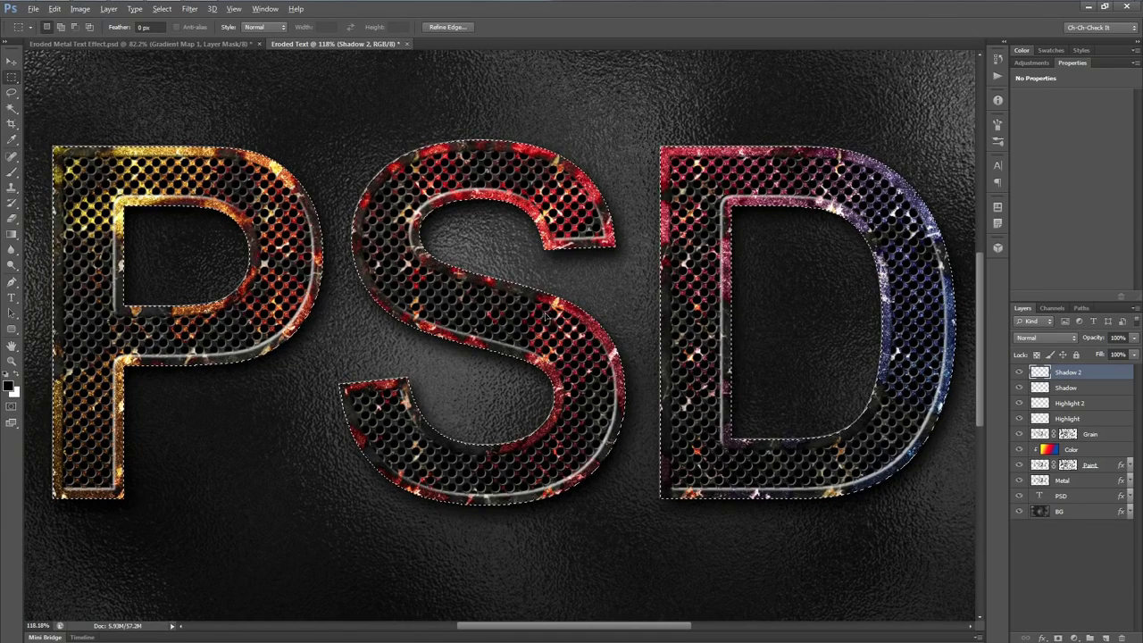
Step: Fill the lettering selection with black on Shadow 2, then offset and clear it to leave a thin lower-right edge line, and deselect
{"action": "key", "text": "alt+BackSpace"}
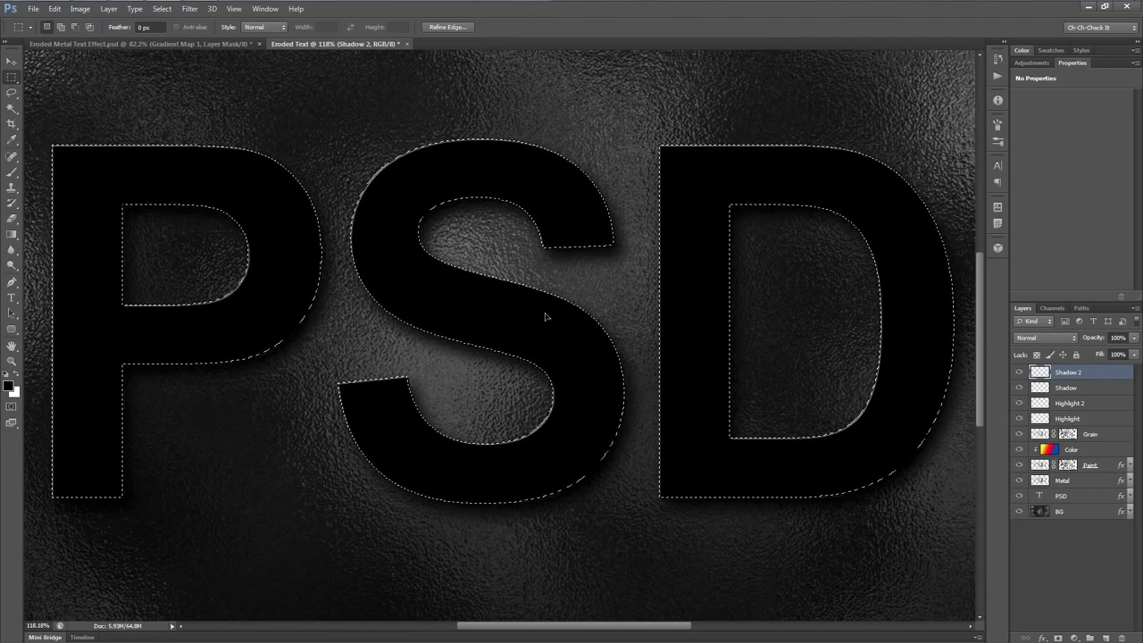
{"action": "key", "text": "ctrl+d"}
{"action": "scroll", "coordinate": [569, 494], "scroll_direction": "up", "scroll_amount": 8}
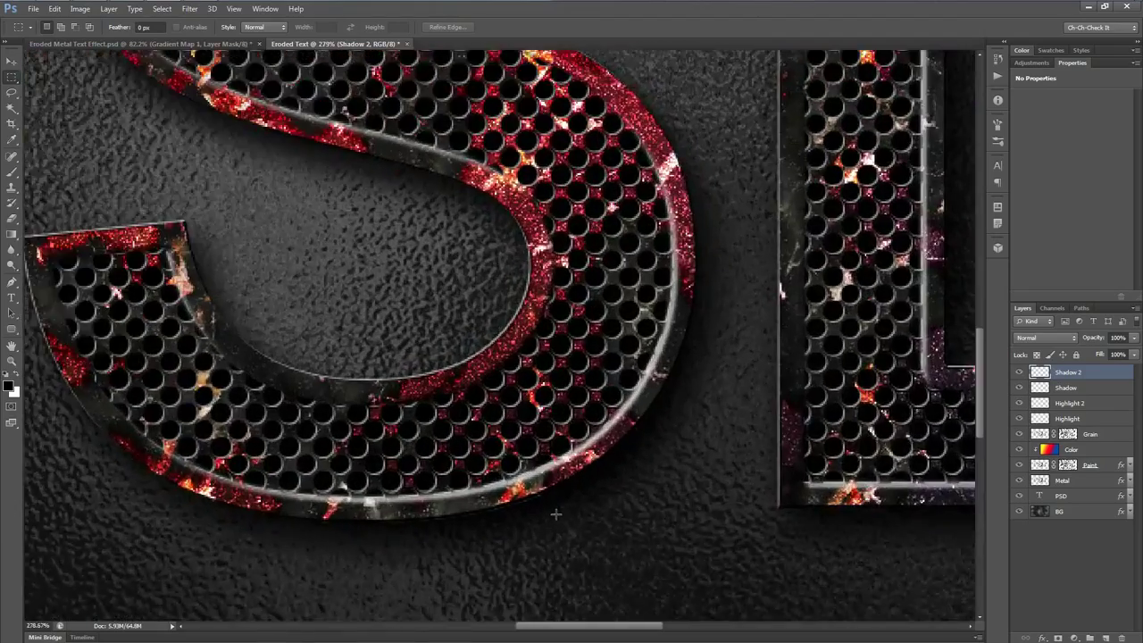
{"action": "left_click_drag", "start_coordinate": [531, 506], "coordinate": [625, 433]}
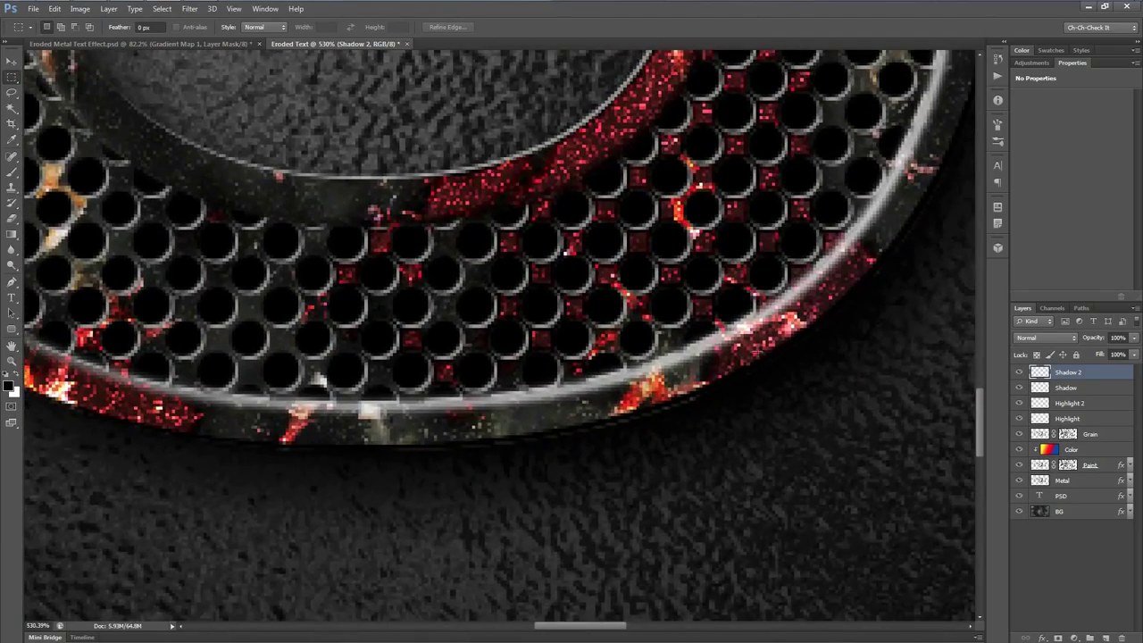
{"action": "scroll", "coordinate": [514, 429], "scroll_direction": "down", "scroll_amount": 5}
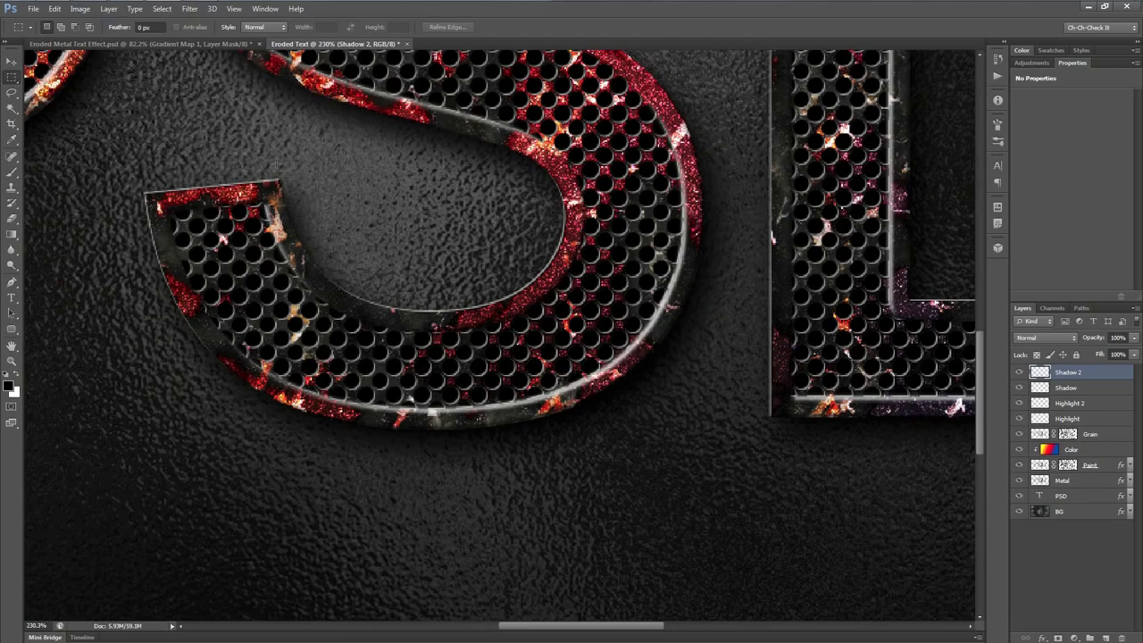
{"action": "scroll", "coordinate": [527, 393], "scroll_direction": "down", "scroll_amount": 4}
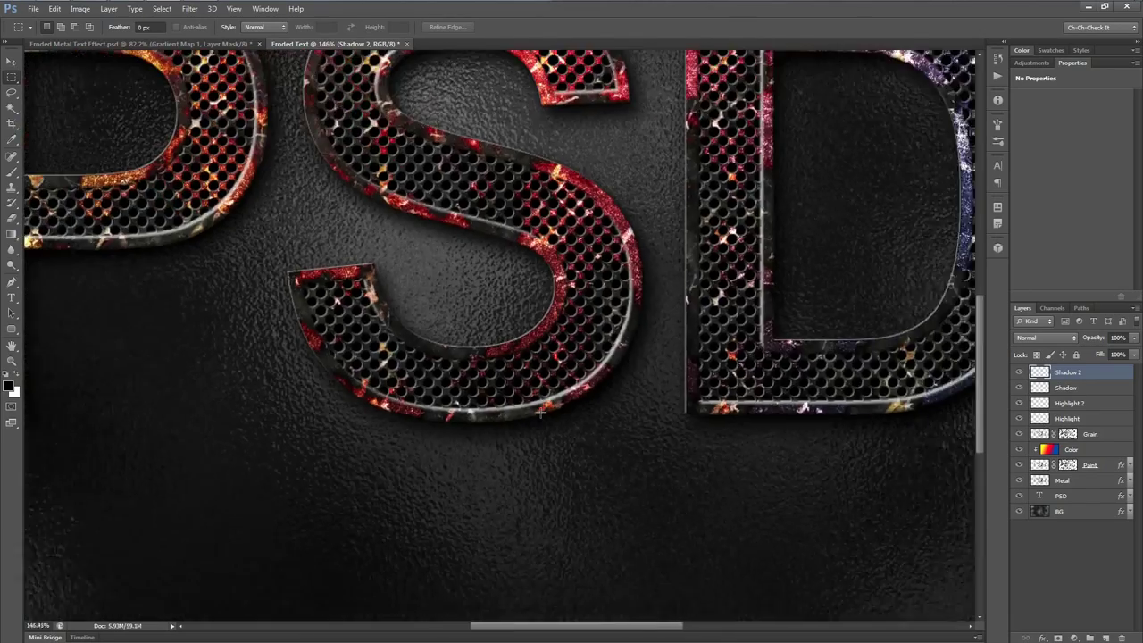
{"action": "scroll", "coordinate": [516, 339], "scroll_direction": "down", "scroll_amount": 1}
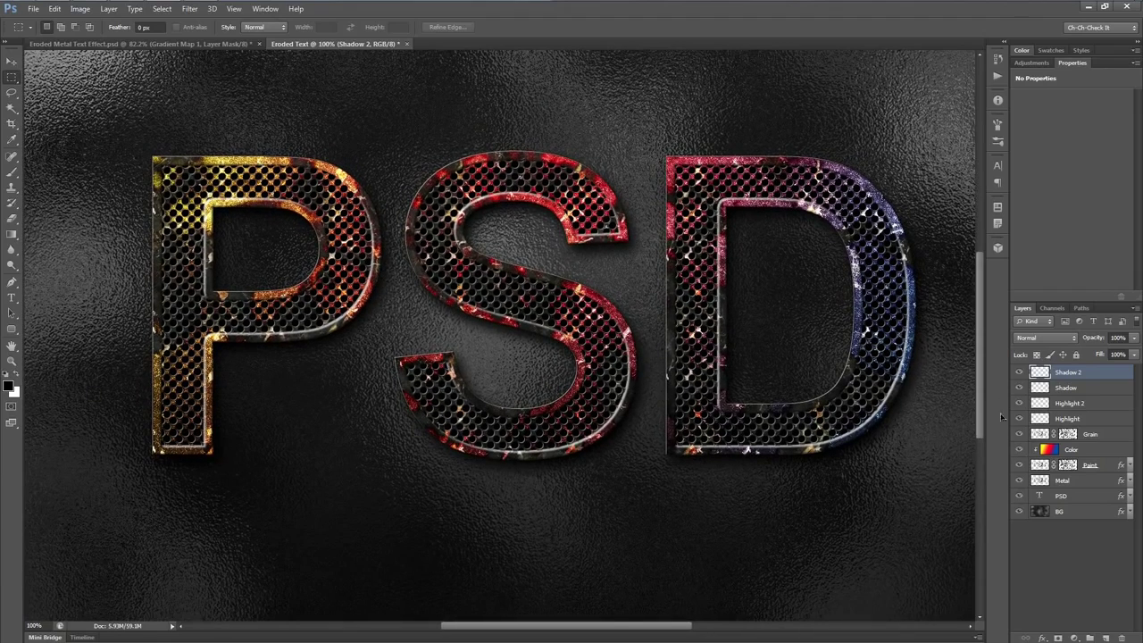
Step: Create a new layer named Highlight 3 above Shadow 2 and load the PSD text layer's outline as a selection
{"action": "left_click", "coordinate": [1105, 637]}
{"action": "double_click", "coordinate": [1070, 374]}
{"action": "type", "text": "H"}
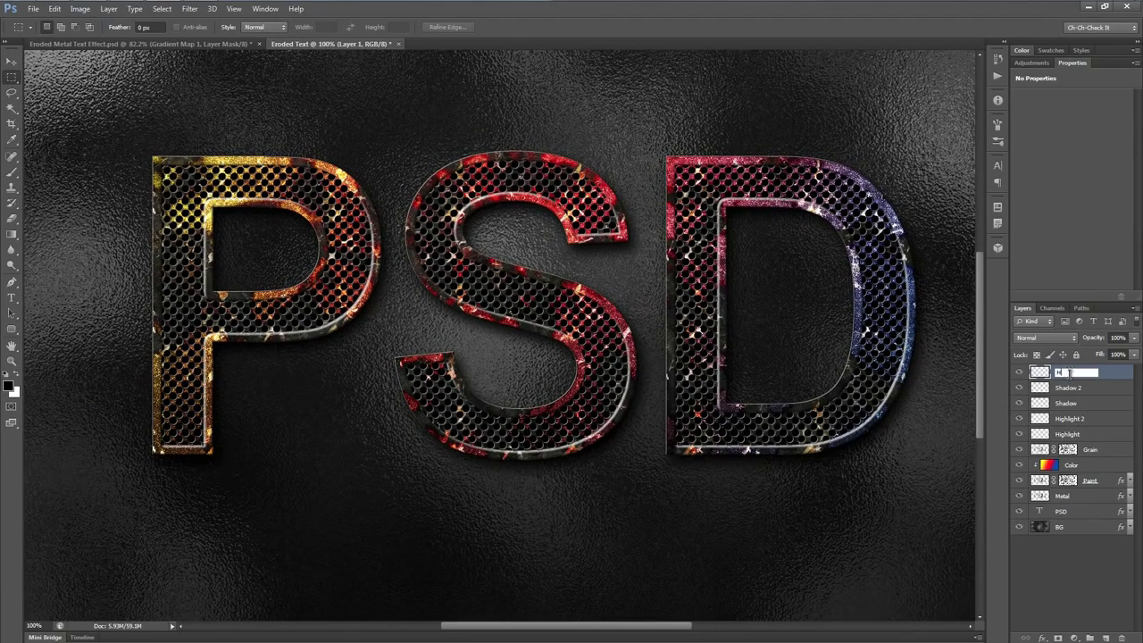
{"action": "type", "text": "ighlight 3"}
{"action": "key", "text": "Return"}
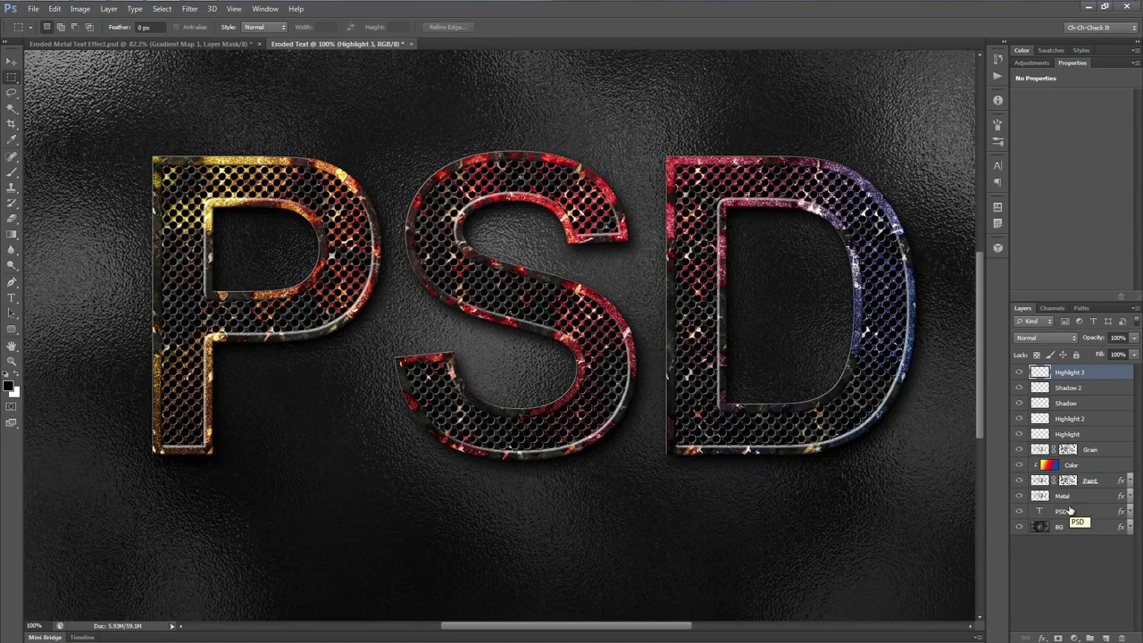
{"action": "left_click", "coordinate": [1039, 511], "text": "ctrl"}
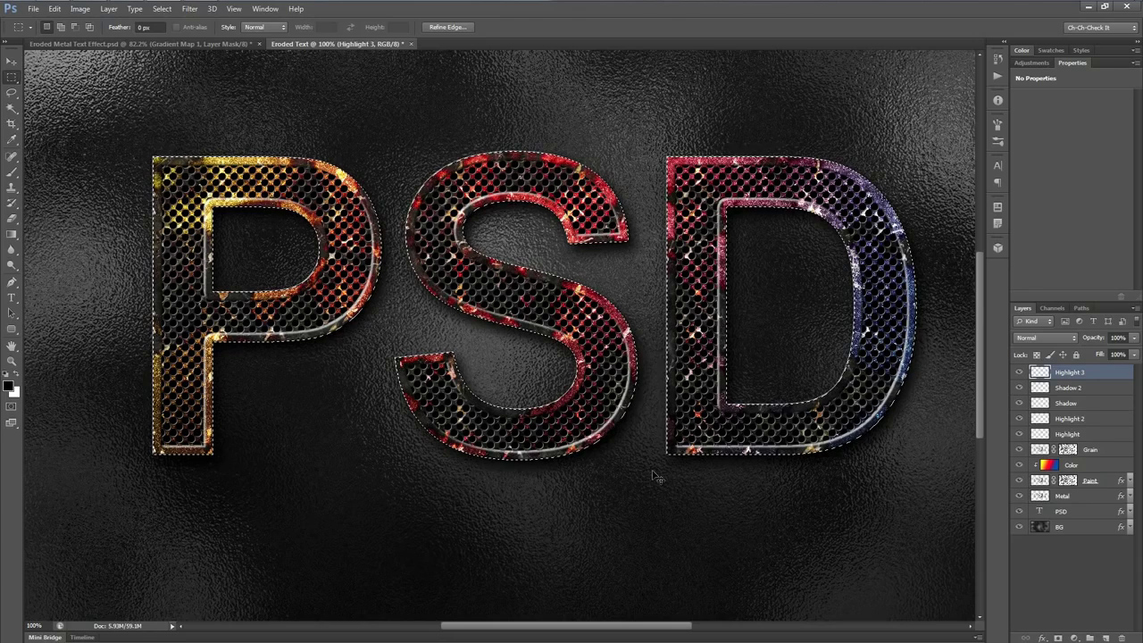
Step: Fill the lettering selection with white on Highlight 3, then shift it 2 pixels right and down, clear it to leave thin upper-left lines, and deselect
{"action": "key", "text": "ctrl+BackSpace"}
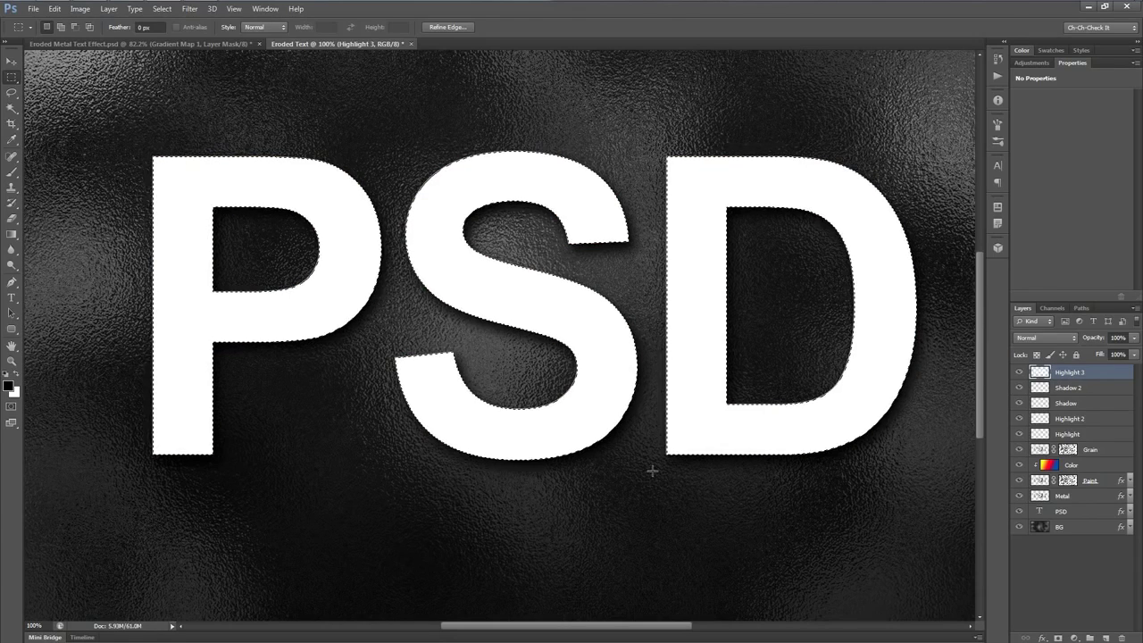
{"action": "key", "text": "Right"}
{"action": "key", "text": "Right"}
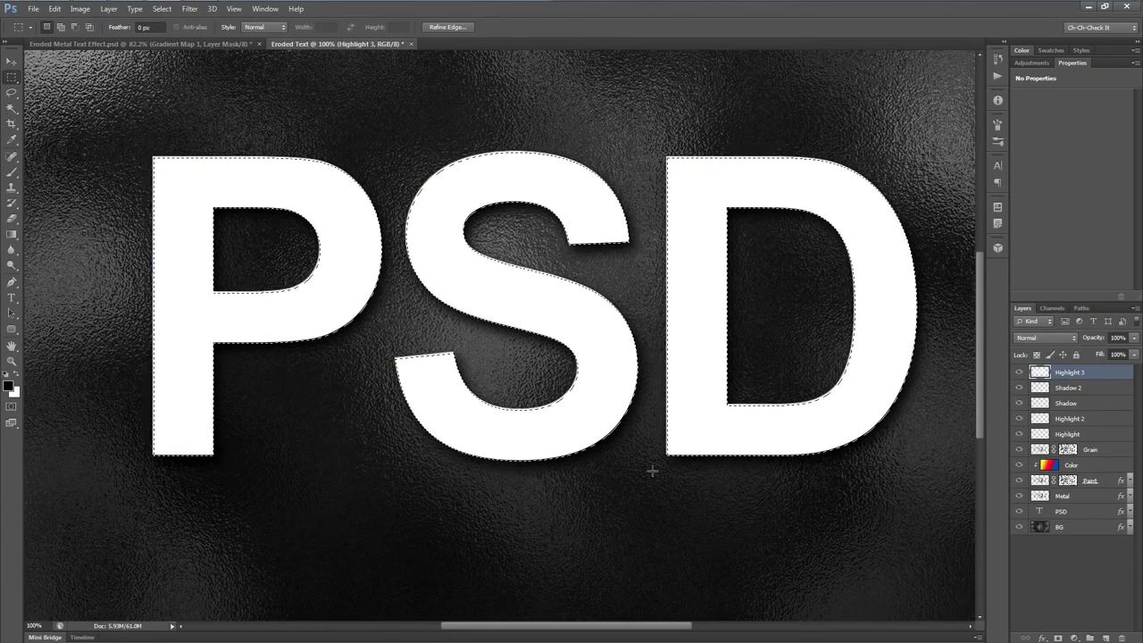
{"action": "key", "text": "Down"}
{"action": "key", "text": "Down"}
{"action": "key", "text": "Delete"}
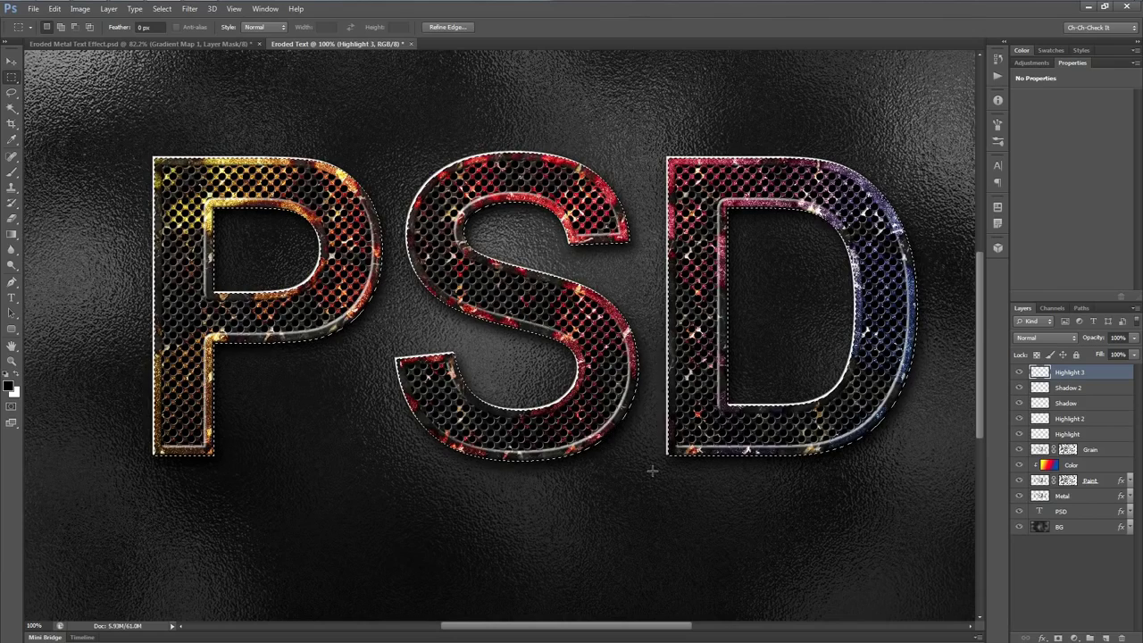
{"action": "key", "text": "ctrl+d"}
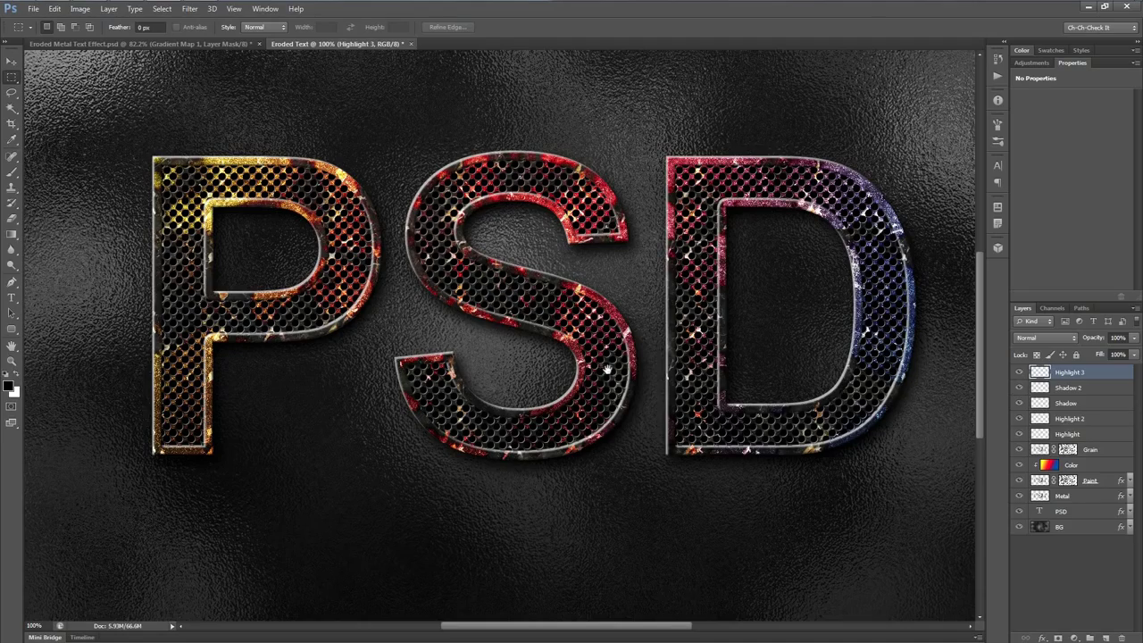
Step: Set the fill of the Highlight, Highlight 2 and Highlight 3 layers to 60% and compare the lettering before and after
{"action": "left_click_drag", "start_coordinate": [606, 370], "coordinate": [591, 380]}
{"action": "scroll", "coordinate": [596, 376], "scroll_direction": "down", "scroll_amount": 2}
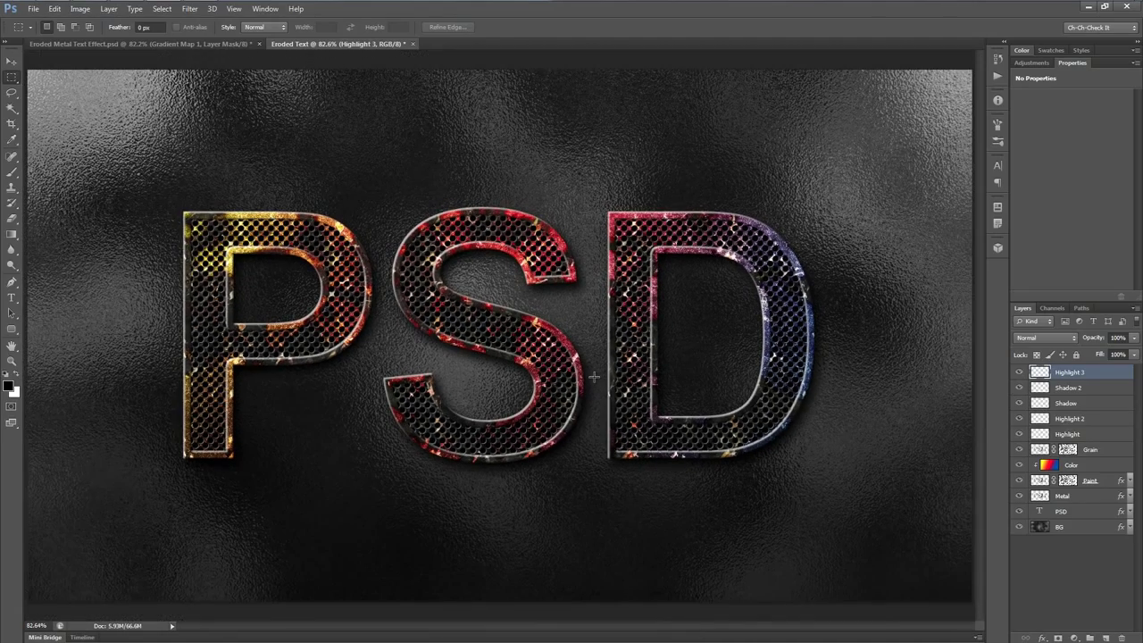
{"action": "scroll", "coordinate": [595, 382], "scroll_direction": "up", "scroll_amount": 2}
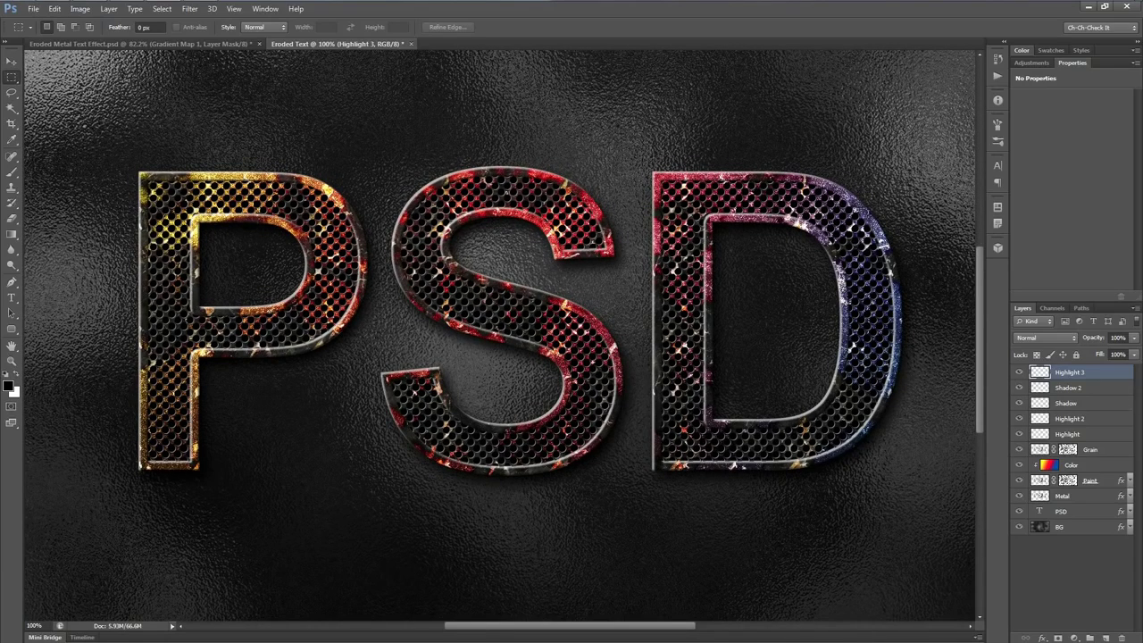
{"action": "left_click", "coordinate": [1089, 419], "text": "ctrl"}
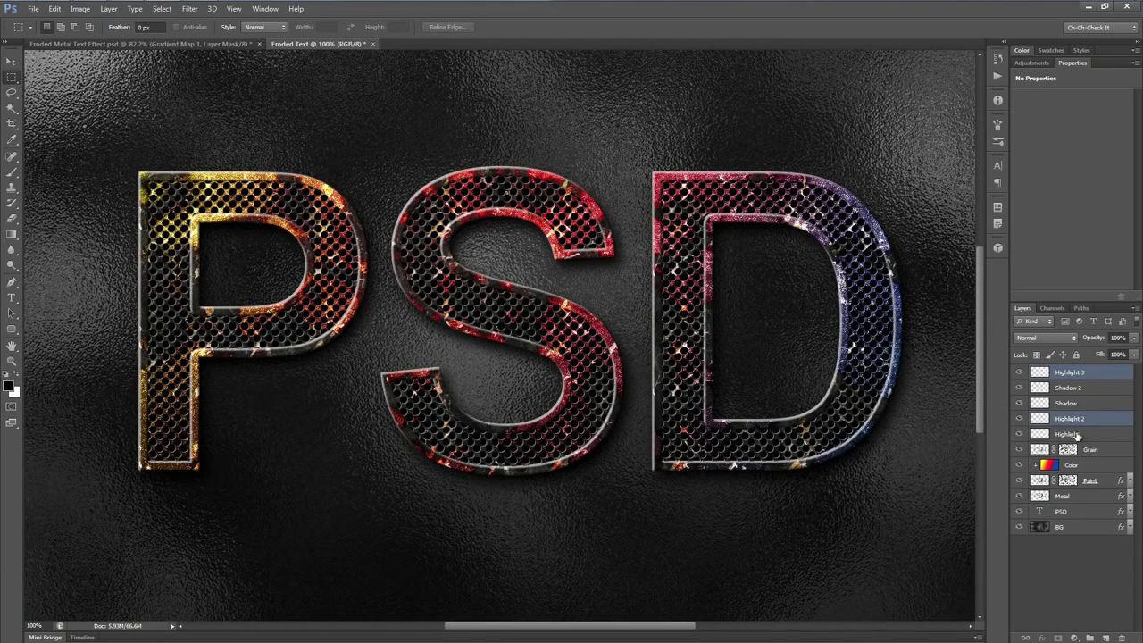
{"action": "left_click", "coordinate": [1076, 434], "text": "ctrl"}
{"action": "left_click", "coordinate": [1116, 354]}
{"action": "type", "text": "0"}
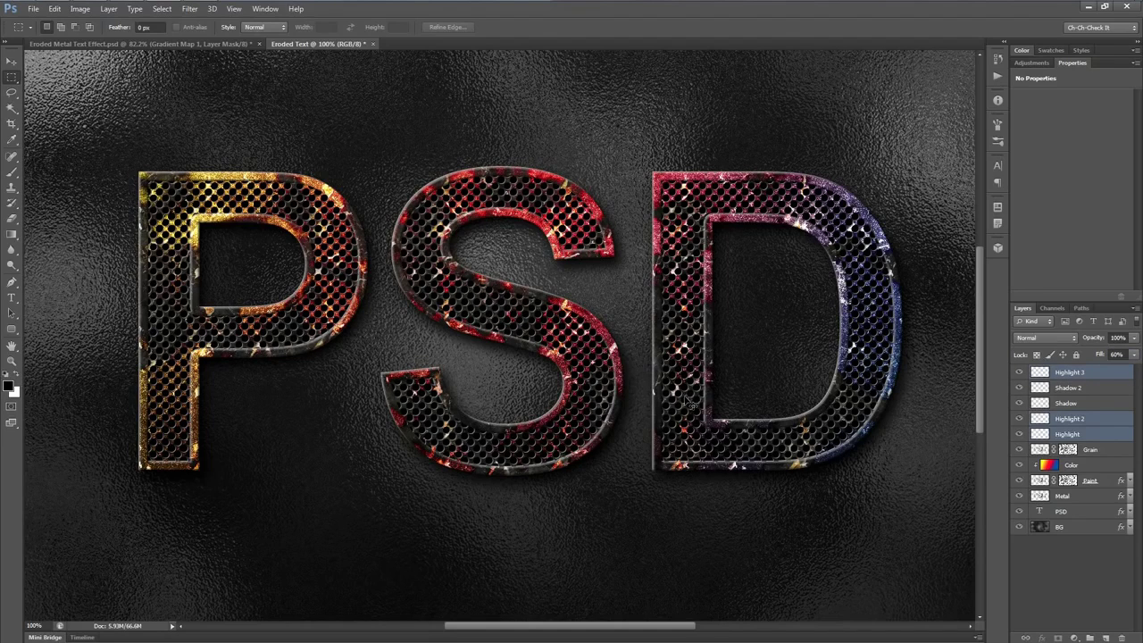
{"action": "key", "text": "ctrl+z"}
{"action": "key", "text": "ctrl+z"}
{"action": "key", "text": "v"}
{"action": "left_click", "coordinate": [1087, 404]}
{"action": "left_click", "coordinate": [1088, 389]}
{"action": "left_click", "coordinate": [1087, 377]}
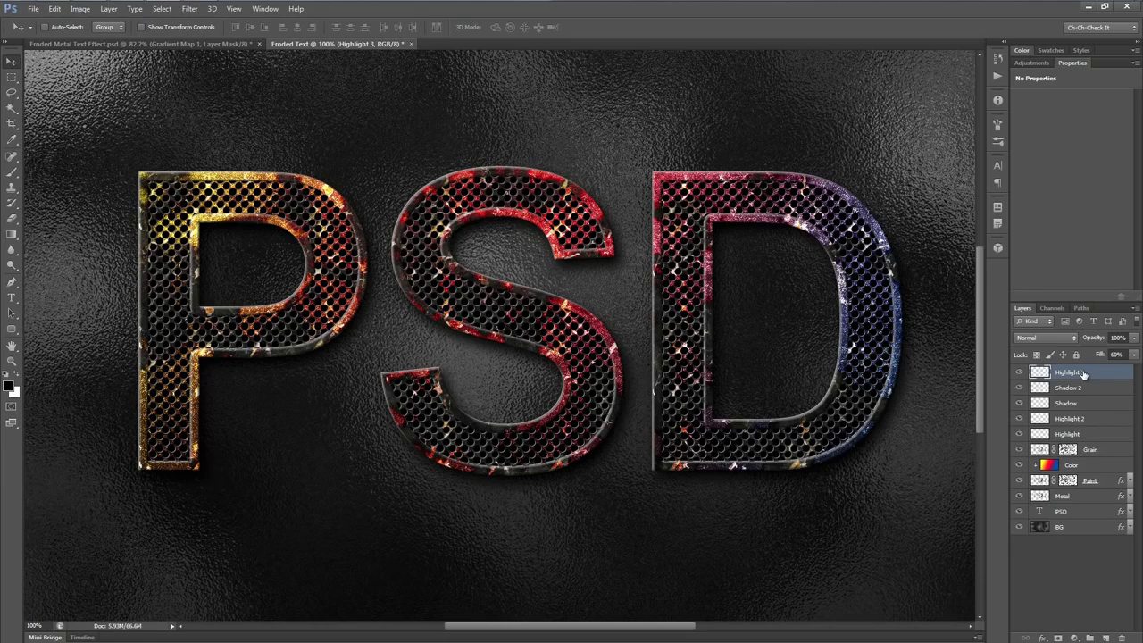
{"action": "key", "text": "ctrl+0"}
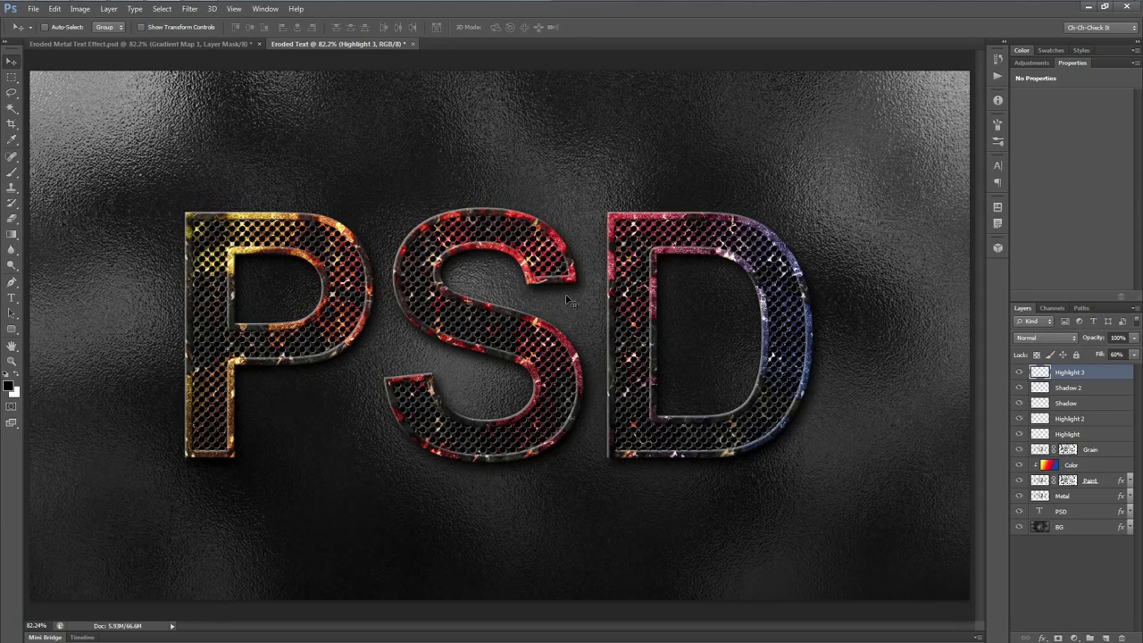
Step: Duplicate the Color layer and add a new layer named Splatters directly beneath the copy
{"action": "left_click", "coordinate": [1082, 466]}
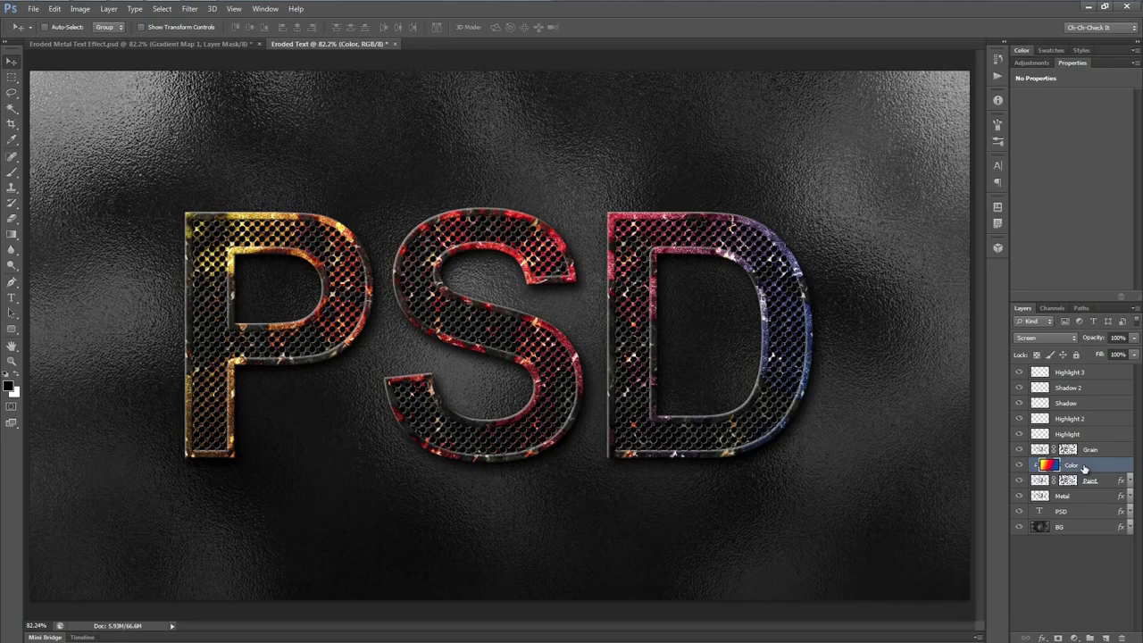
{"action": "key", "text": "ctrl+j"}
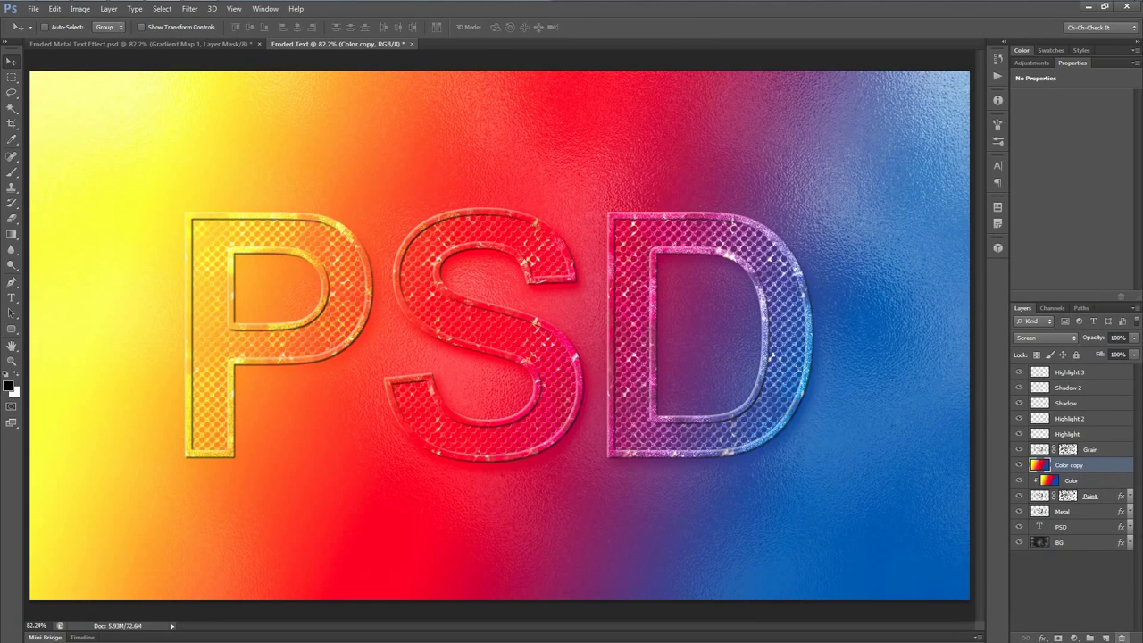
{"action": "left_click", "coordinate": [1105, 639], "text": "ctrl"}
{"action": "double_click", "coordinate": [1065, 481]}
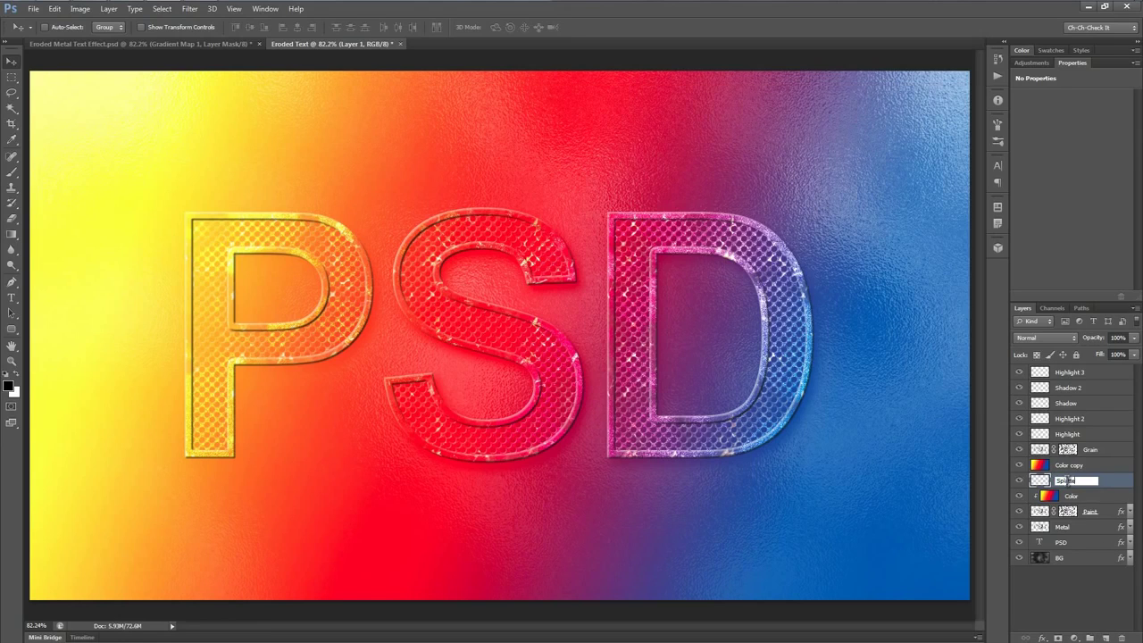
{"action": "key", "text": "Return"}
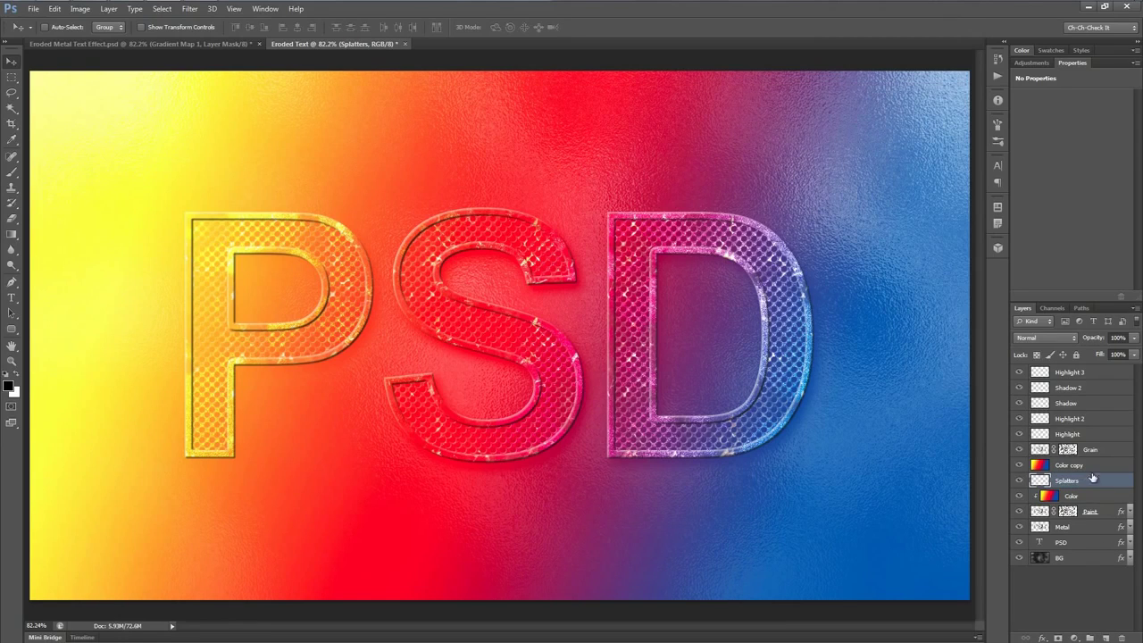
Step: Clip the Color copy layer to Splatters, and give Splatters the Vivid Light blend mode with 50% fill
{"action": "left_click", "coordinate": [1102, 472], "text": "alt"}
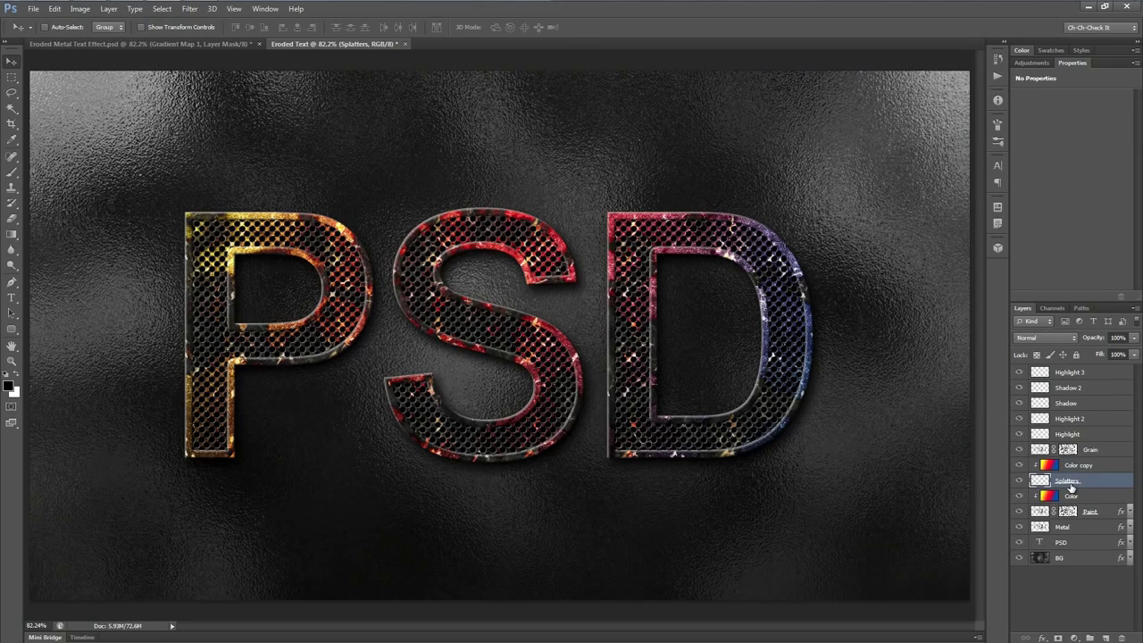
{"action": "left_click", "coordinate": [1041, 338]}
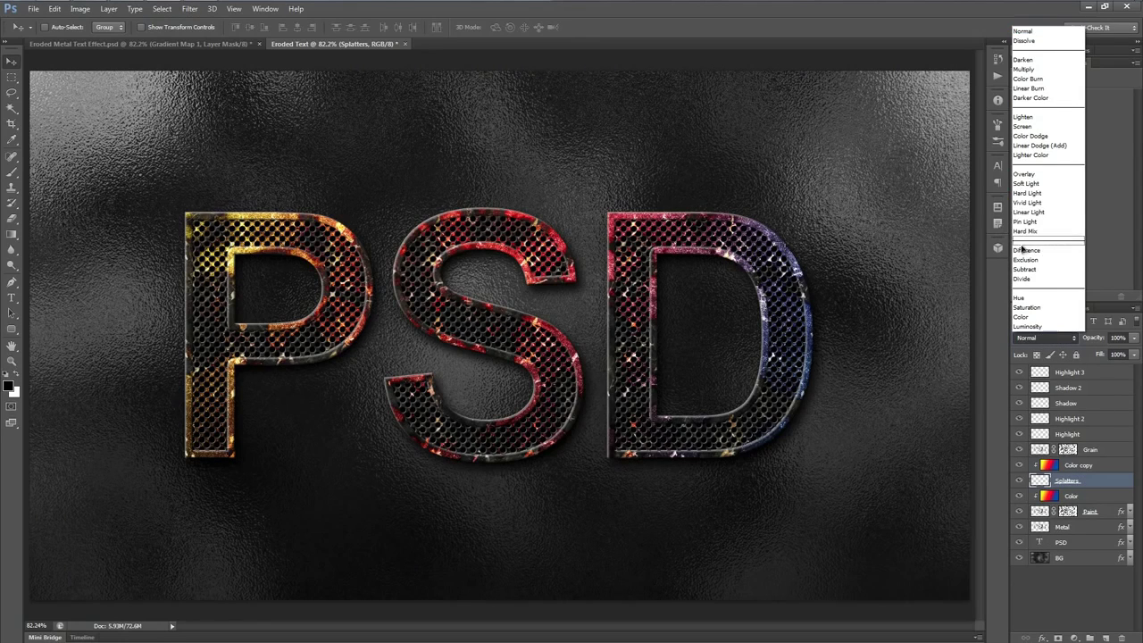
{"action": "left_click", "coordinate": [1041, 207]}
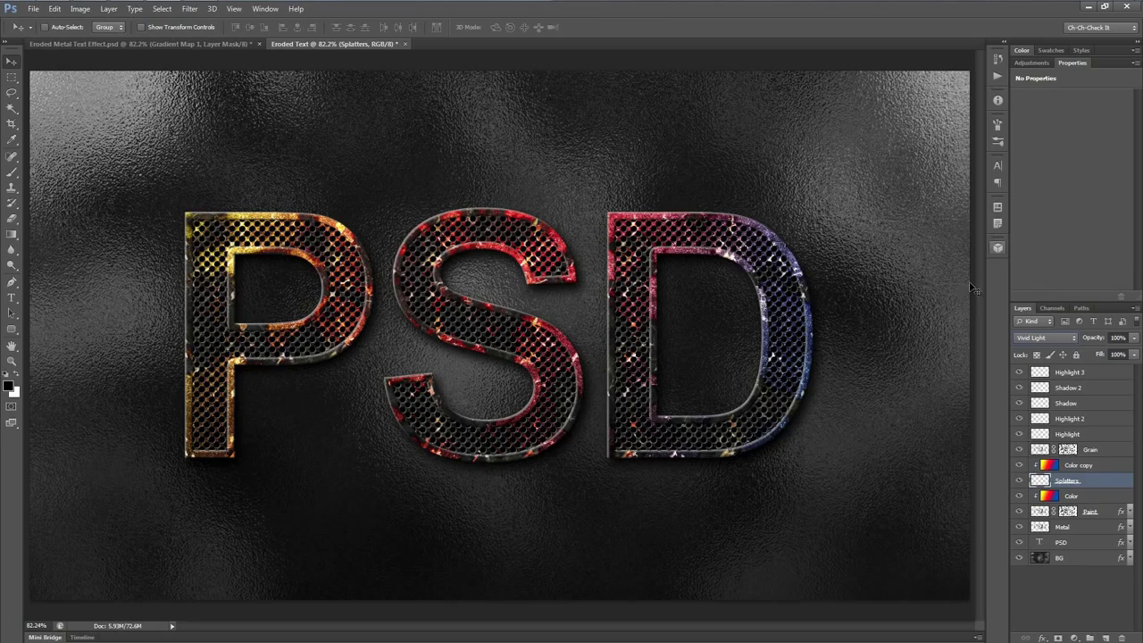
{"action": "left_click", "coordinate": [1119, 355]}
{"action": "type", "text": "50"}
{"action": "key", "text": "Return"}
Step: Choose a 675 px splatter brush and stamp one splatter on the Splatters layer around the upper-left of the letter P
{"action": "key", "text": "b"}
{"action": "right_click", "coordinate": [474, 300]}
{"action": "left_click_drag", "start_coordinate": [602, 390], "coordinate": [603, 416]}
{"action": "left_click", "coordinate": [569, 409]}
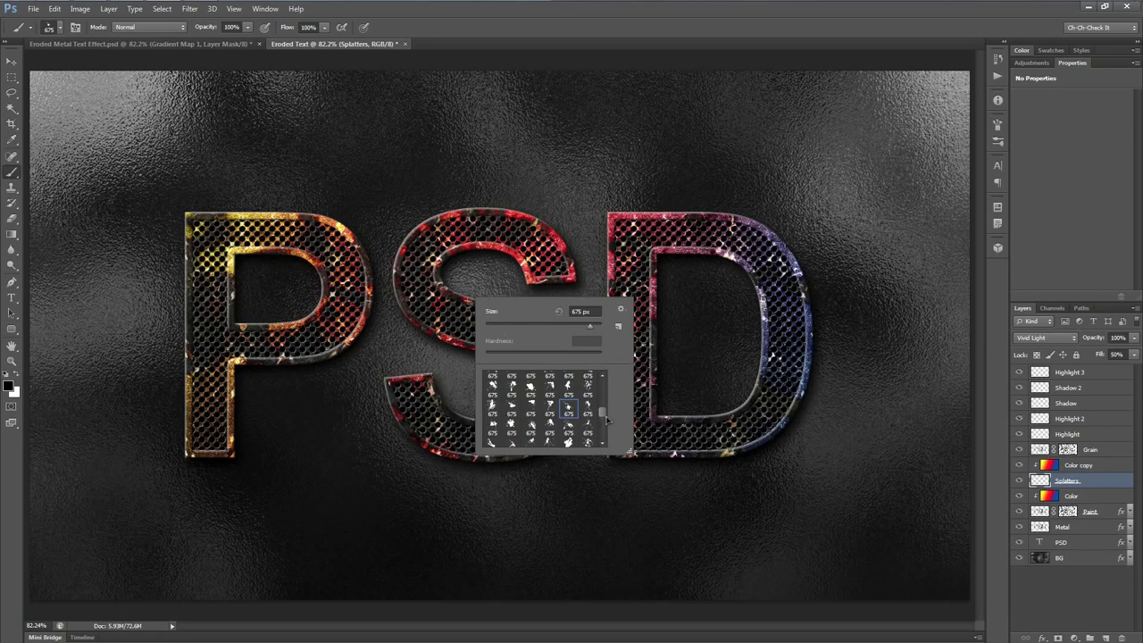
{"action": "mouse_move", "coordinate": [603, 410]}
{"action": "left_mouse_down"}
{"action": "mouse_move", "coordinate": [605, 434]}
{"action": "mouse_move", "coordinate": [605, 399]}
{"action": "mouse_move", "coordinate": [604, 410]}
{"action": "left_mouse_up"}
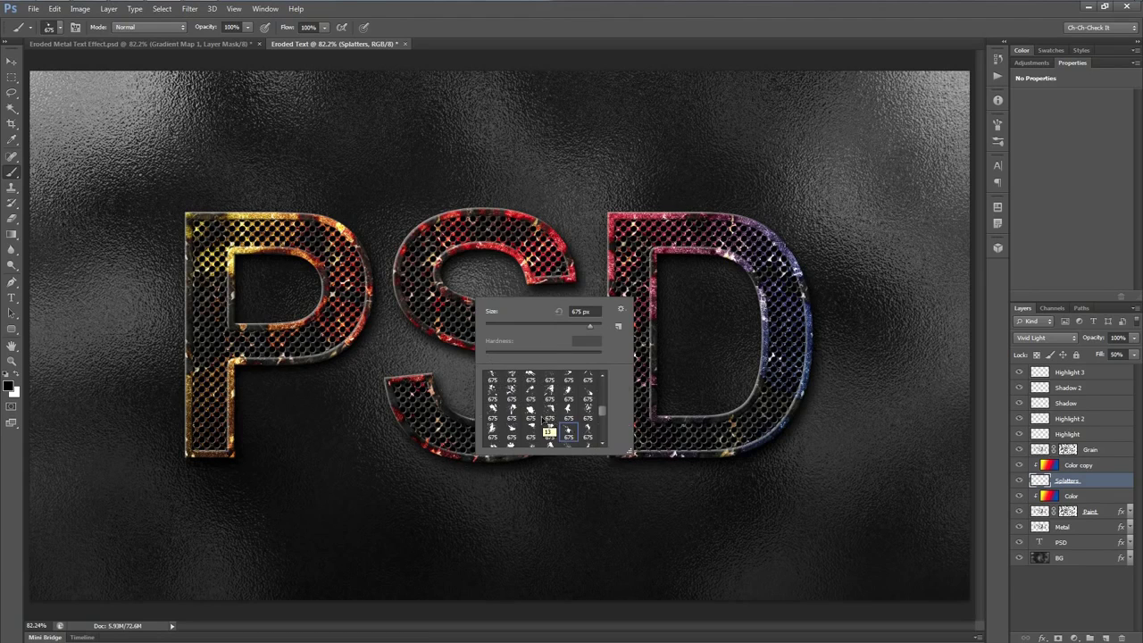
{"action": "left_click", "coordinate": [572, 410]}
{"action": "left_click", "coordinate": [586, 409]}
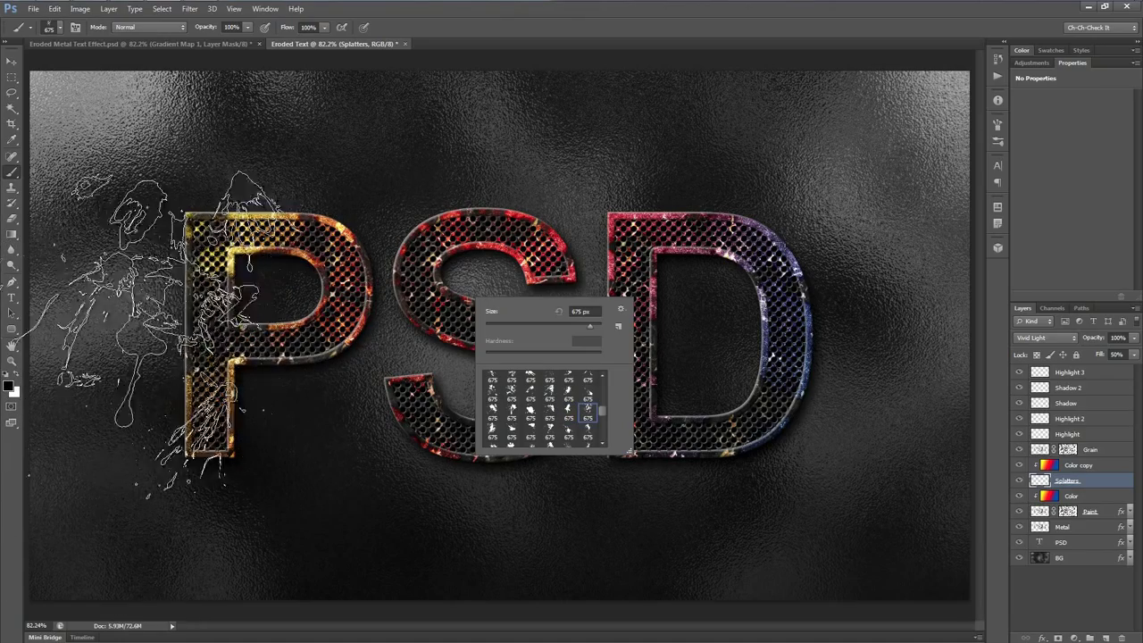
{"action": "left_click", "coordinate": [181, 263]}
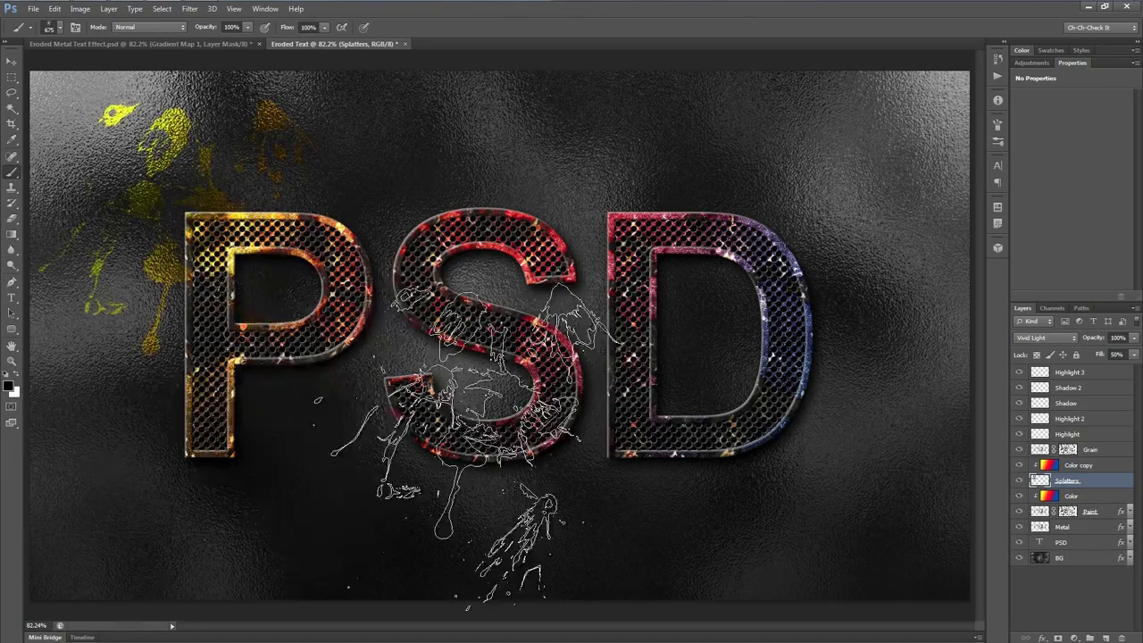
Step: Stamp two splatters on the Splatters layer with different 675 px brushes, one over the top of the S and one over its lower-left end
{"action": "right_click", "coordinate": [397, 313]}
{"action": "left_click", "coordinate": [487, 411]}
{"action": "left_click", "coordinate": [518, 192]}
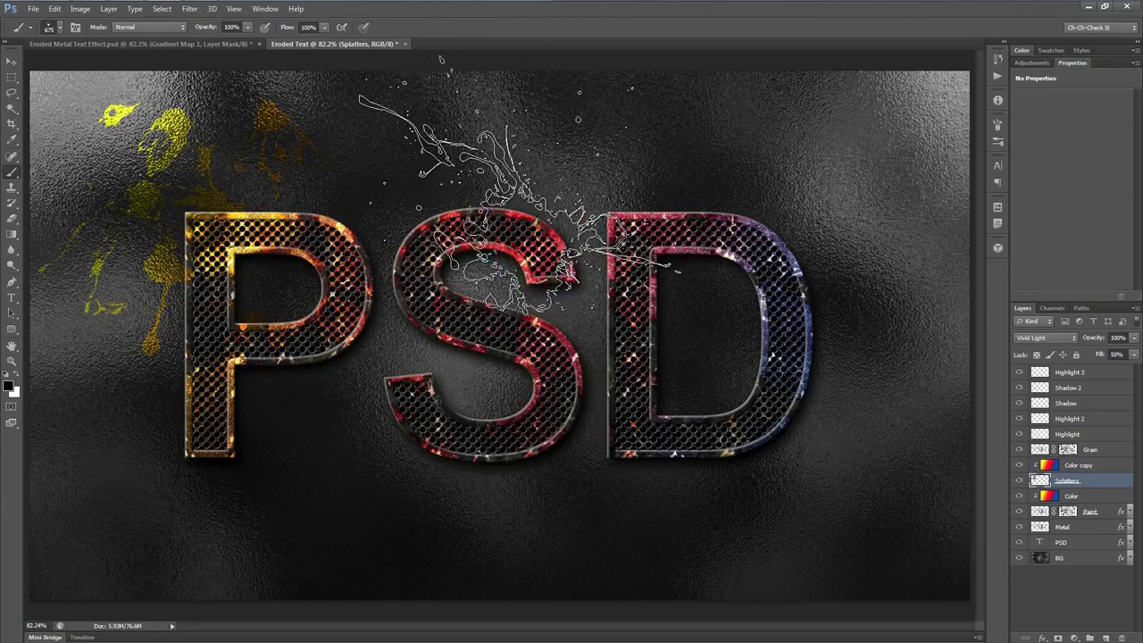
{"action": "right_click", "coordinate": [543, 344]}
{"action": "left_click", "coordinate": [617, 454]}
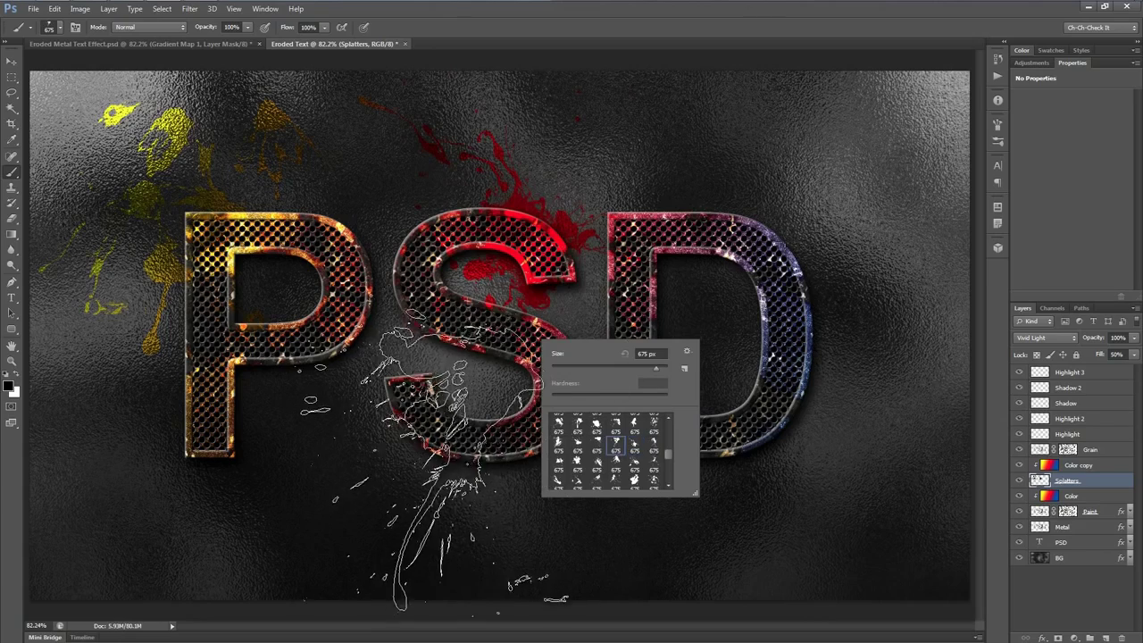
{"action": "left_click", "coordinate": [366, 481]}
Step: Choose another 675 px splatter brush and stamp a splatter across the bottom of the letter D, undoing the first placement
{"action": "right_click", "coordinate": [616, 304]}
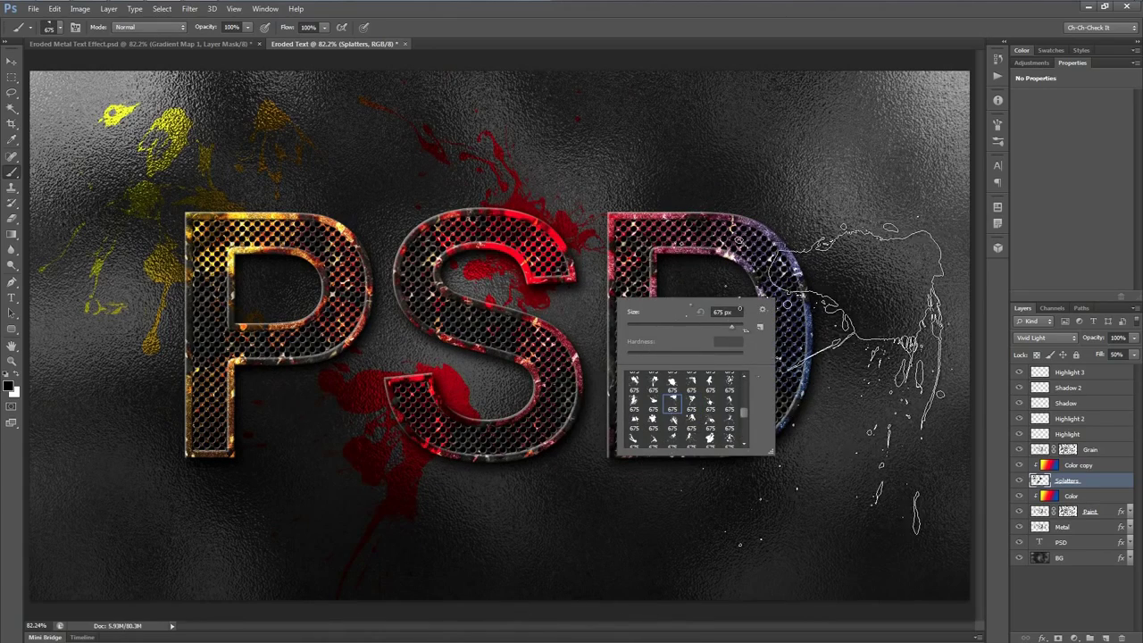
{"action": "left_click", "coordinate": [808, 383]}
{"action": "left_click", "coordinate": [707, 337]}
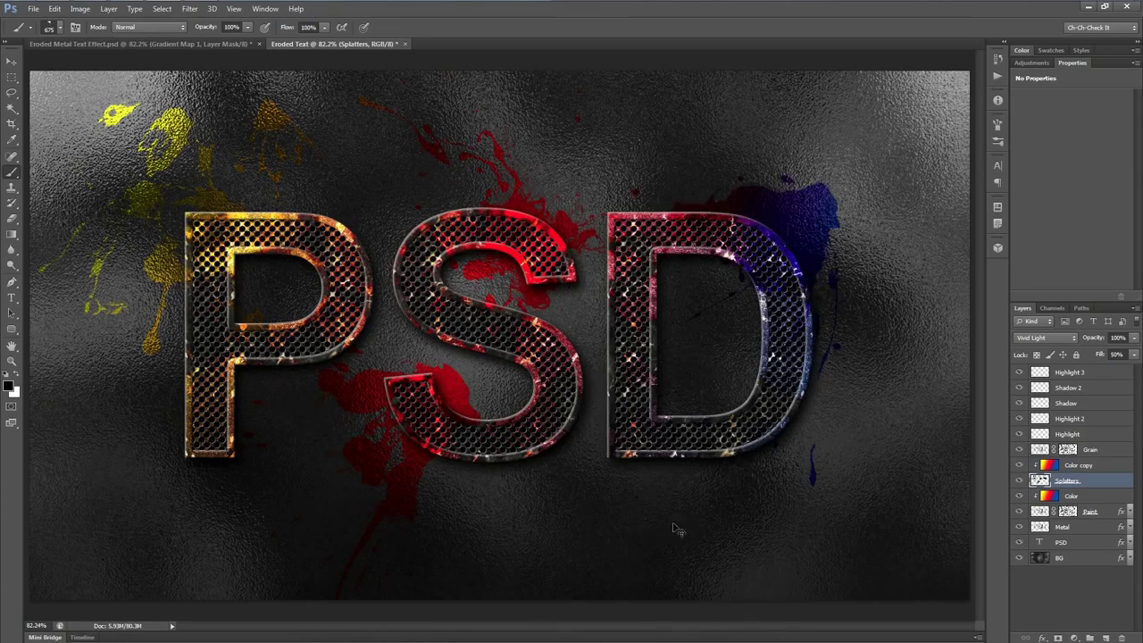
{"action": "key", "text": "ctrl+z"}
{"action": "left_click", "coordinate": [628, 534]}
{"action": "right_click", "coordinate": [689, 403]}
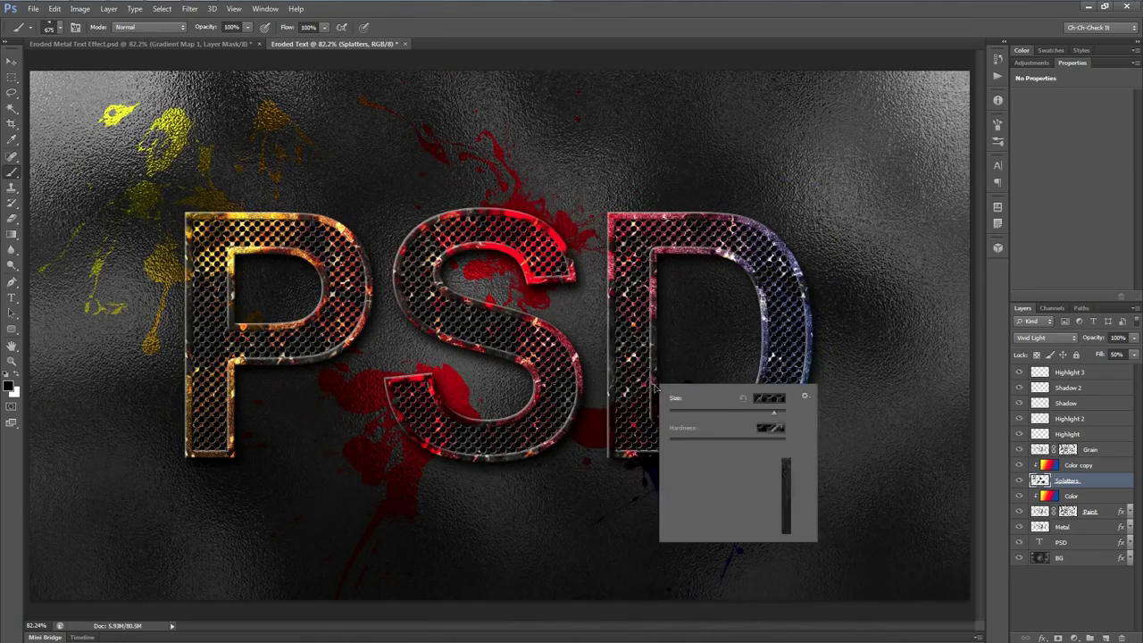
{"action": "left_click", "coordinate": [697, 496]}
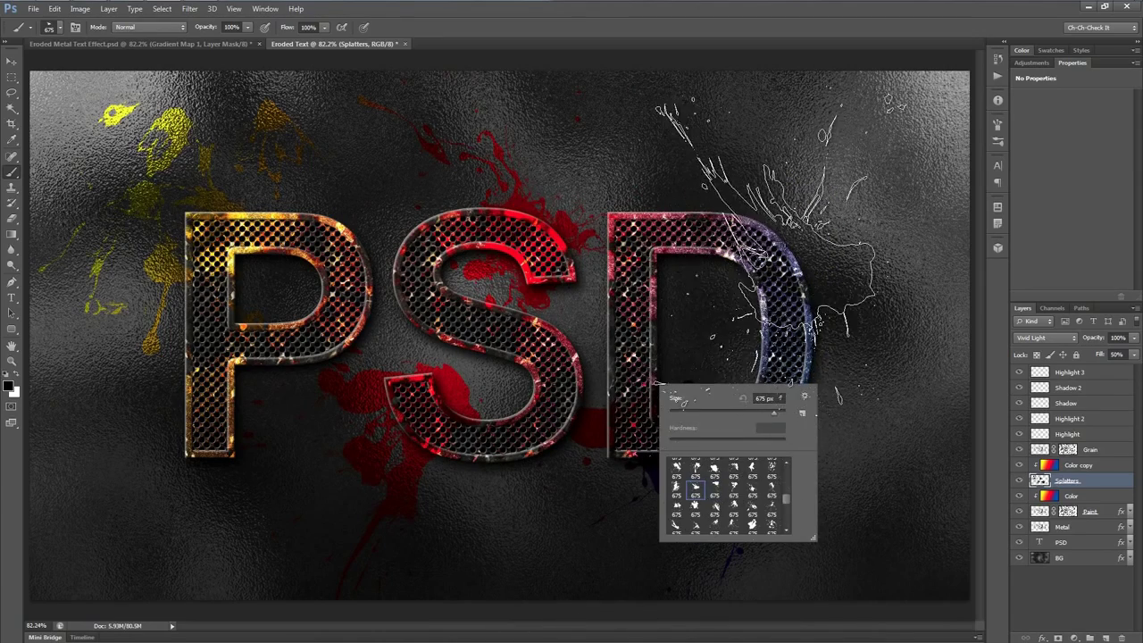
{"action": "left_click", "coordinate": [779, 244]}
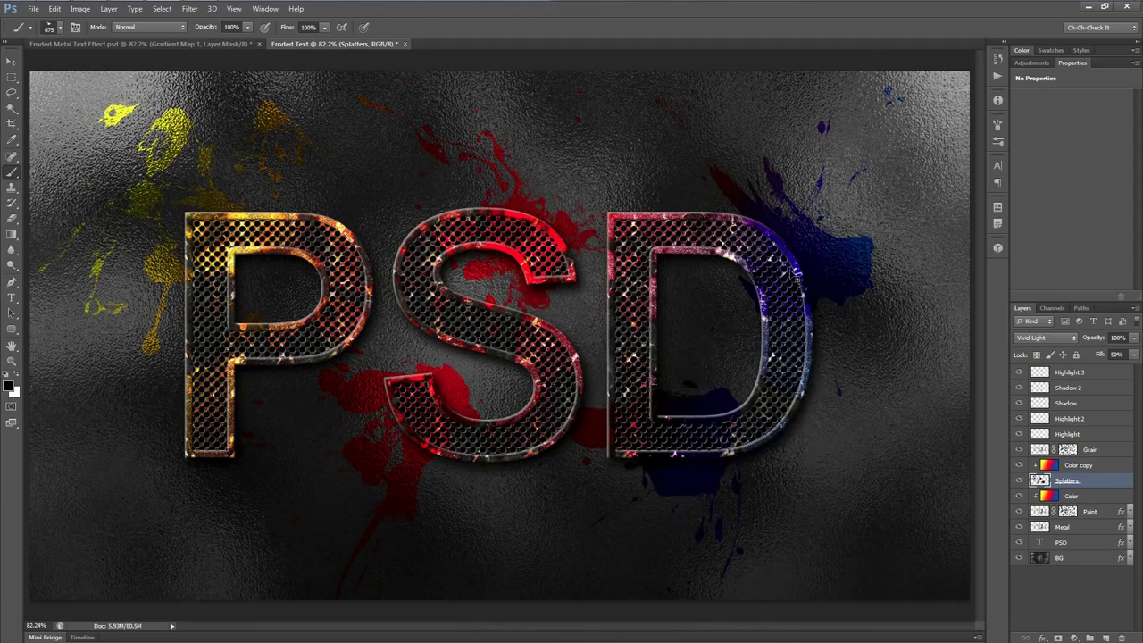
{"action": "key", "text": "ctrl+z"}
Step: Rotate the splatter brush tip, enlarge it to 714 px and stamp it over the upper-right curve of the D, undoing misplaced attempts
{"action": "left_click", "coordinate": [997, 125]}
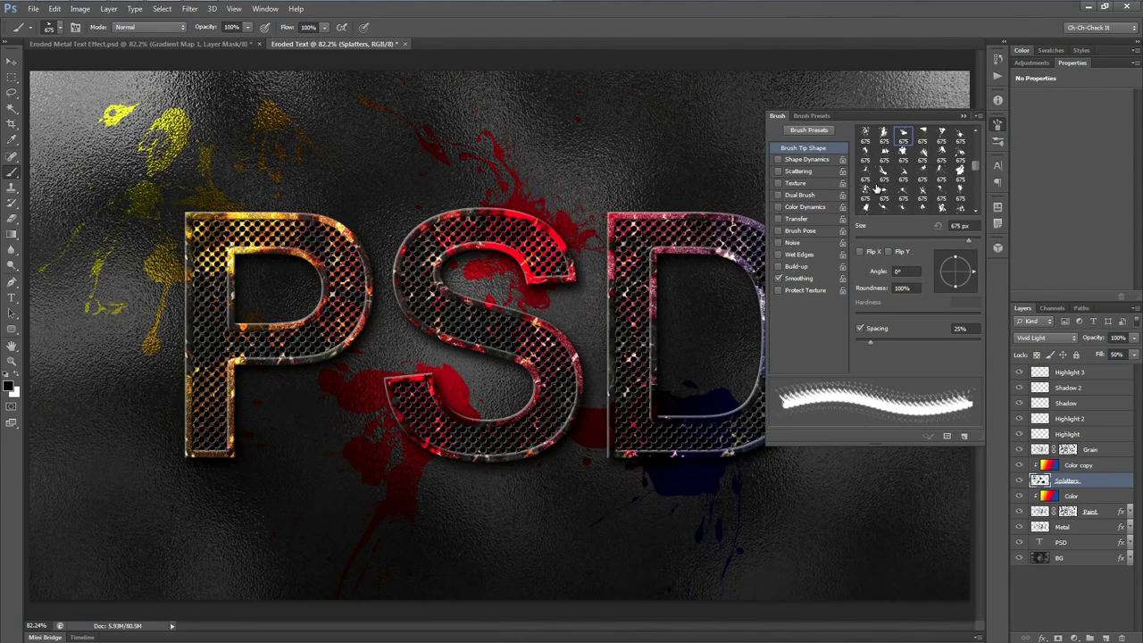
{"action": "mouse_move", "coordinate": [971, 271]}
{"action": "left_mouse_down"}
{"action": "mouse_move", "coordinate": [964, 254]}
{"action": "mouse_move", "coordinate": [950, 251]}
{"action": "mouse_move", "coordinate": [940, 273]}
{"action": "mouse_move", "coordinate": [937, 259]}
{"action": "left_mouse_up"}
{"action": "left_click", "coordinate": [997, 125]}
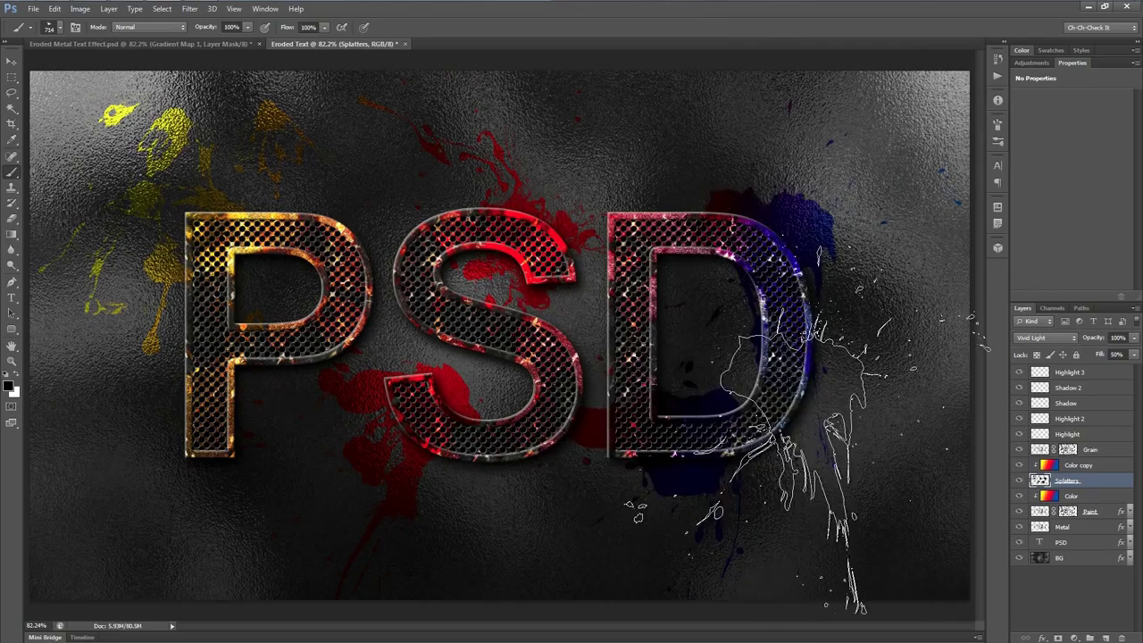
{"action": "key", "text": "ctrl+z"}
{"action": "left_click", "coordinate": [800, 340]}
{"action": "key", "text": "ctrl+z"}
{"action": "left_click", "coordinate": [786, 330]}
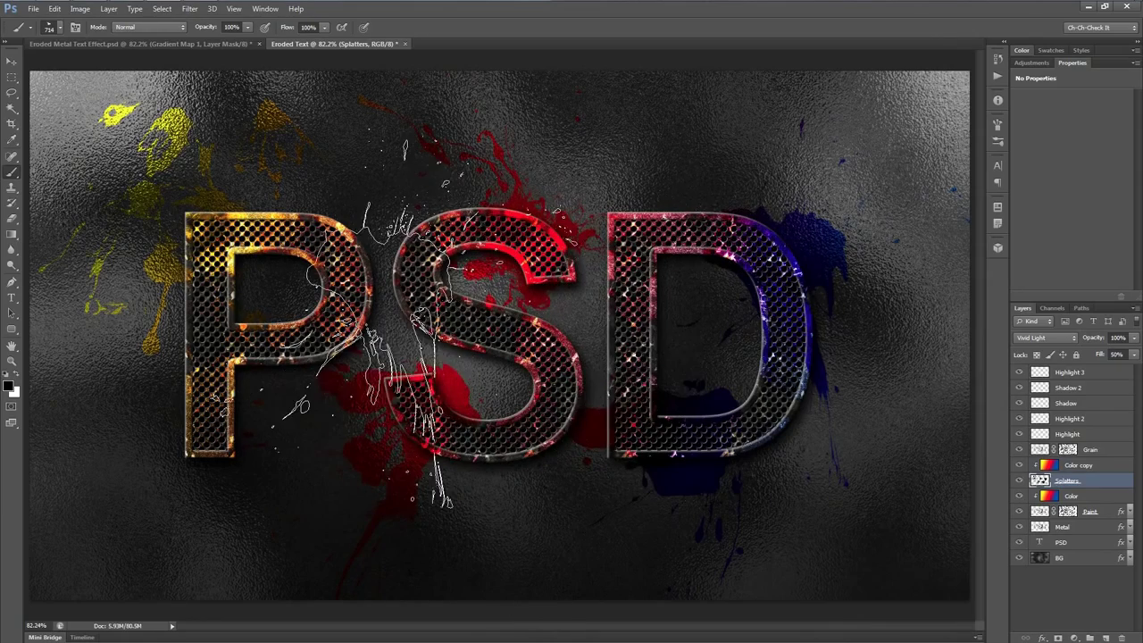
Step: Run the Vignette action from the Vignettes set with the Highlight 3 layer selected, so the vignette layer sits at the top of the stack
{"action": "left_click", "coordinate": [1084, 372]}
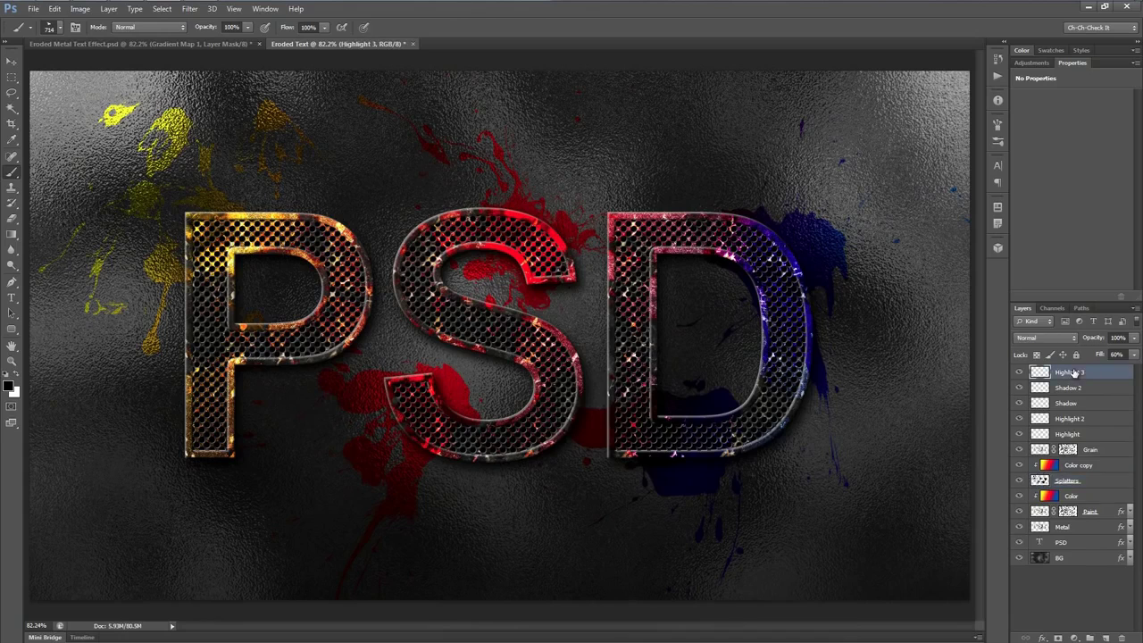
{"action": "left_click", "coordinate": [997, 75]}
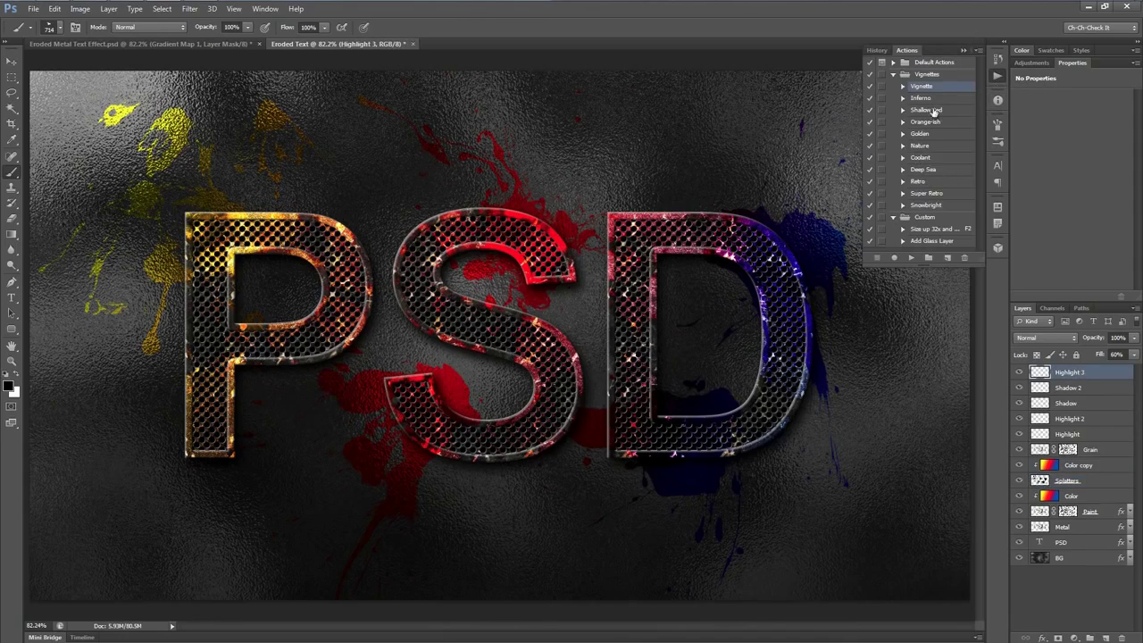
{"action": "left_click", "coordinate": [910, 257]}
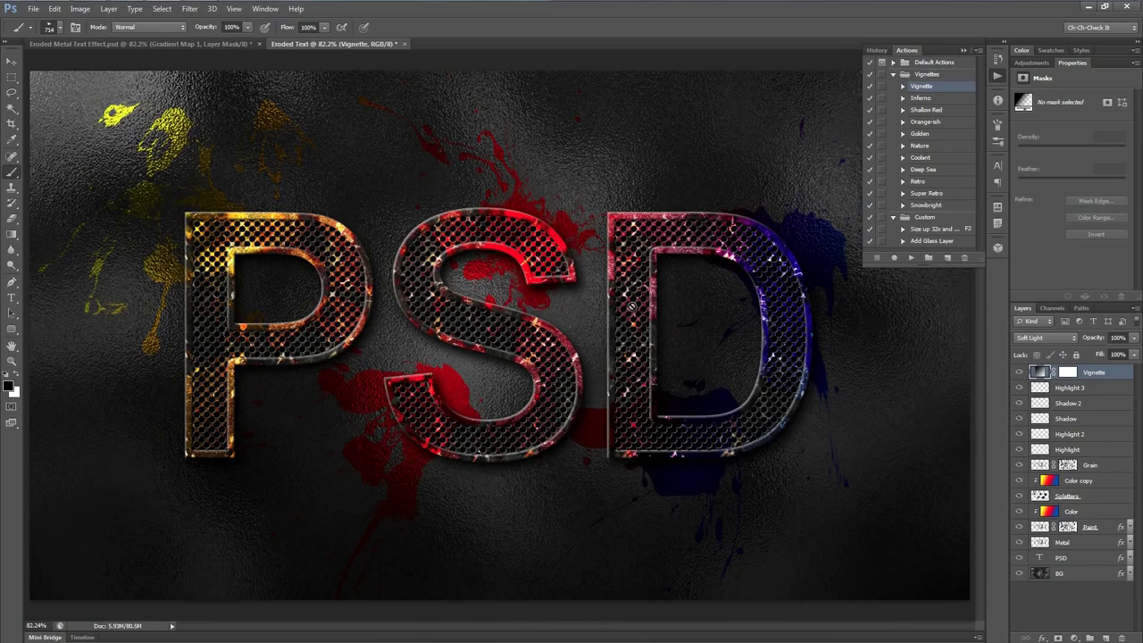
{"action": "left_click", "coordinate": [925, 75]}
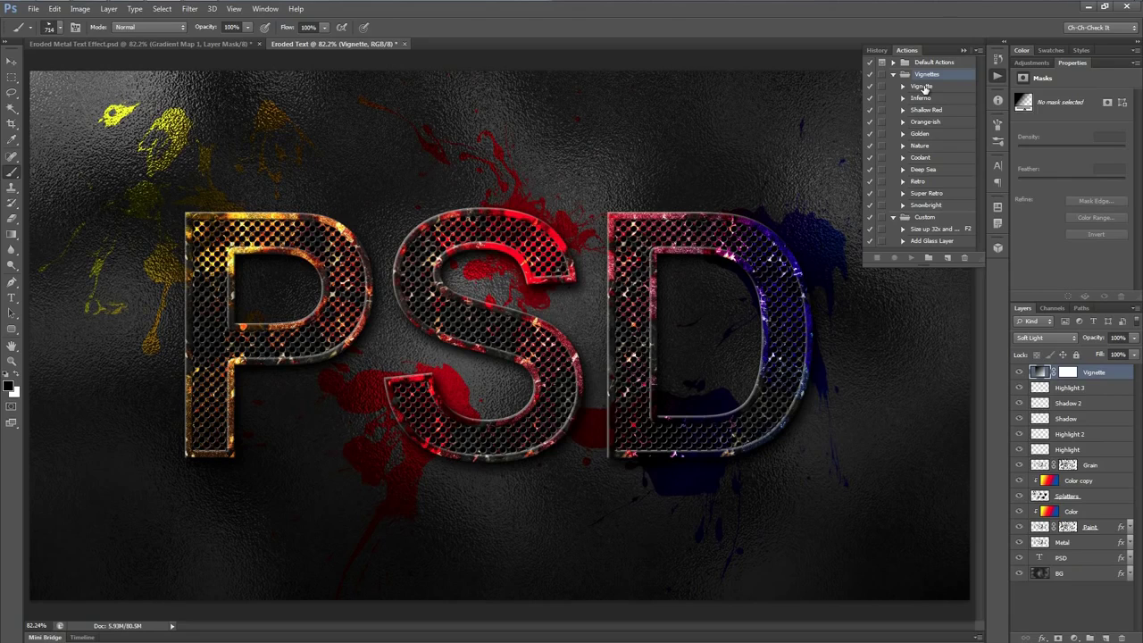
{"action": "left_click", "coordinate": [924, 87]}
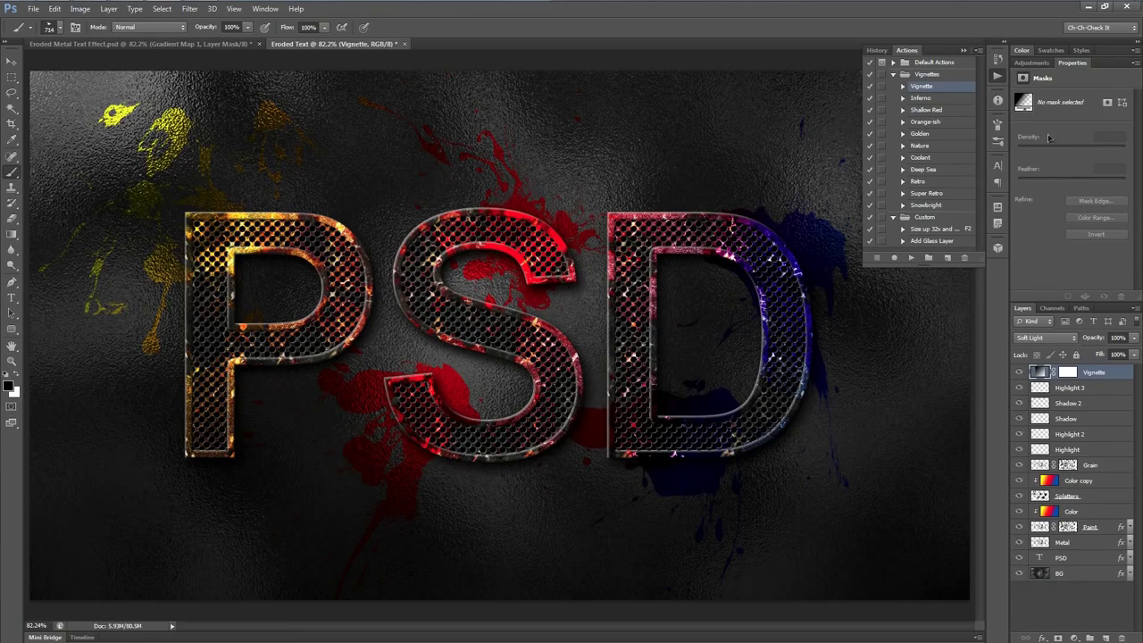
Step: Add a black-to-white Gradient Map adjustment layer above Vignette, set to Color Dodge blending with 50% fill
{"action": "left_click", "coordinate": [1034, 63]}
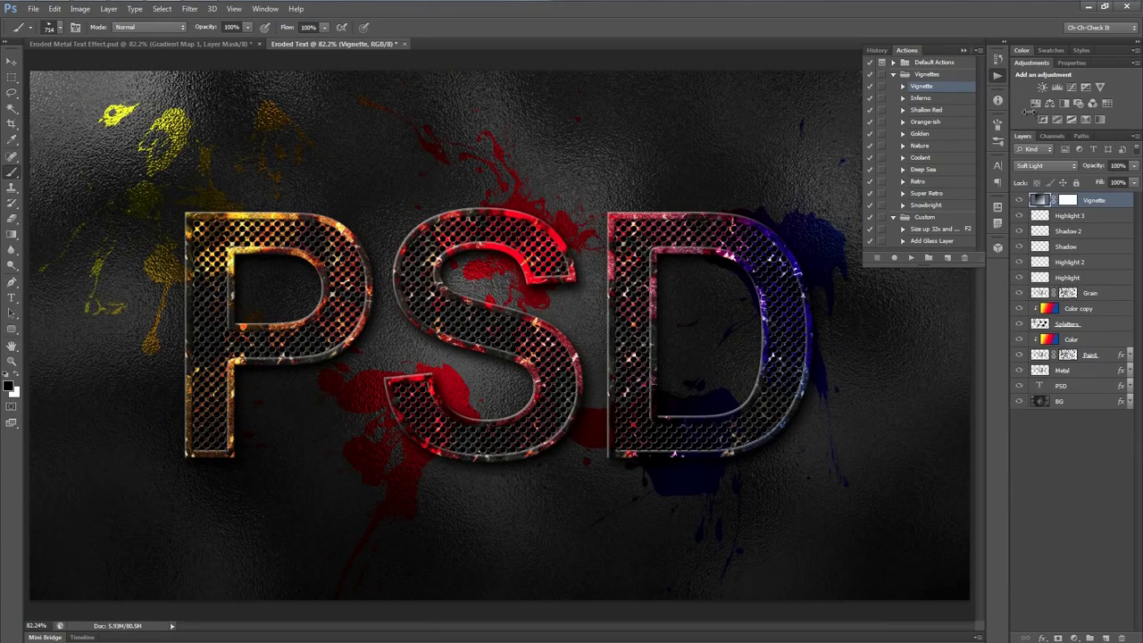
{"action": "left_click", "coordinate": [1100, 121]}
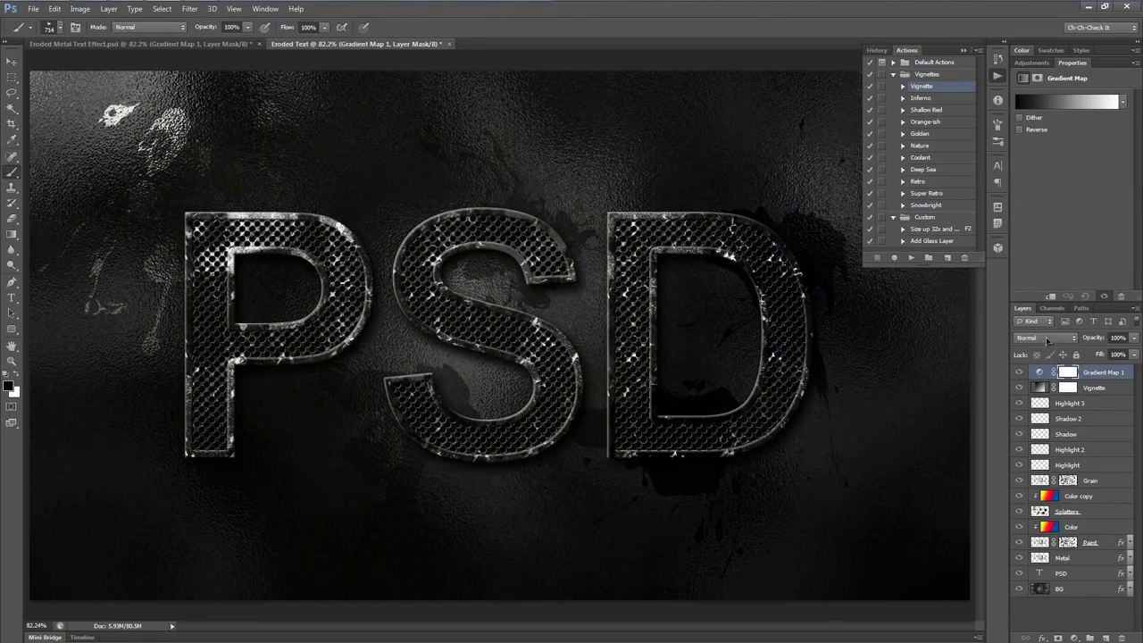
{"action": "left_click", "coordinate": [1048, 338]}
{"action": "left_click", "coordinate": [1047, 135]}
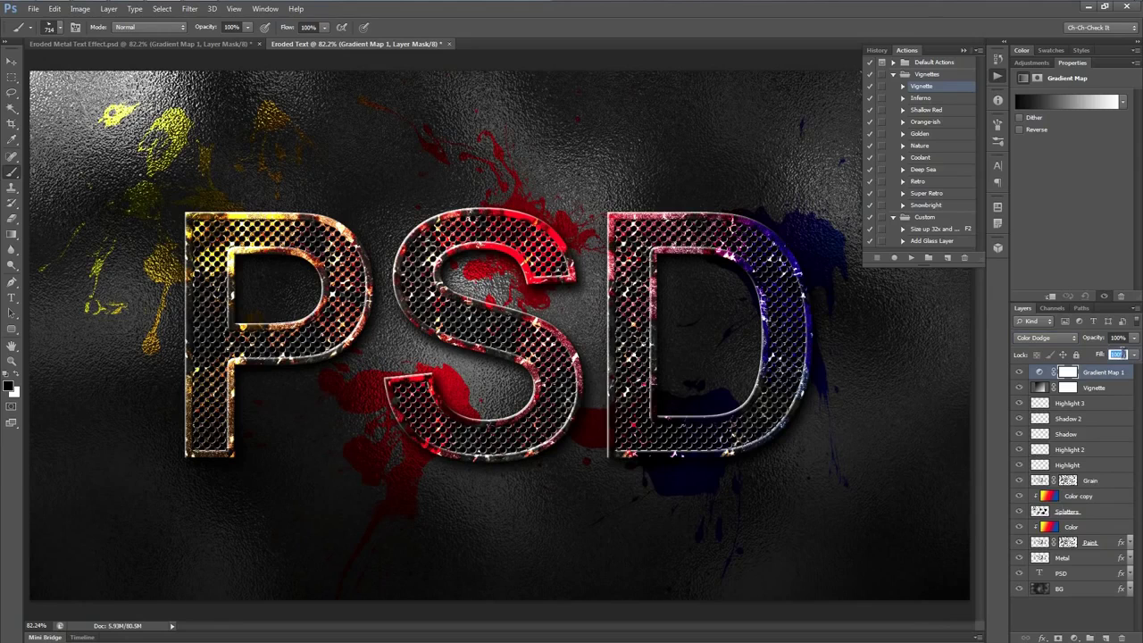
{"action": "type", "text": "50"}
{"action": "key", "text": "Return"}
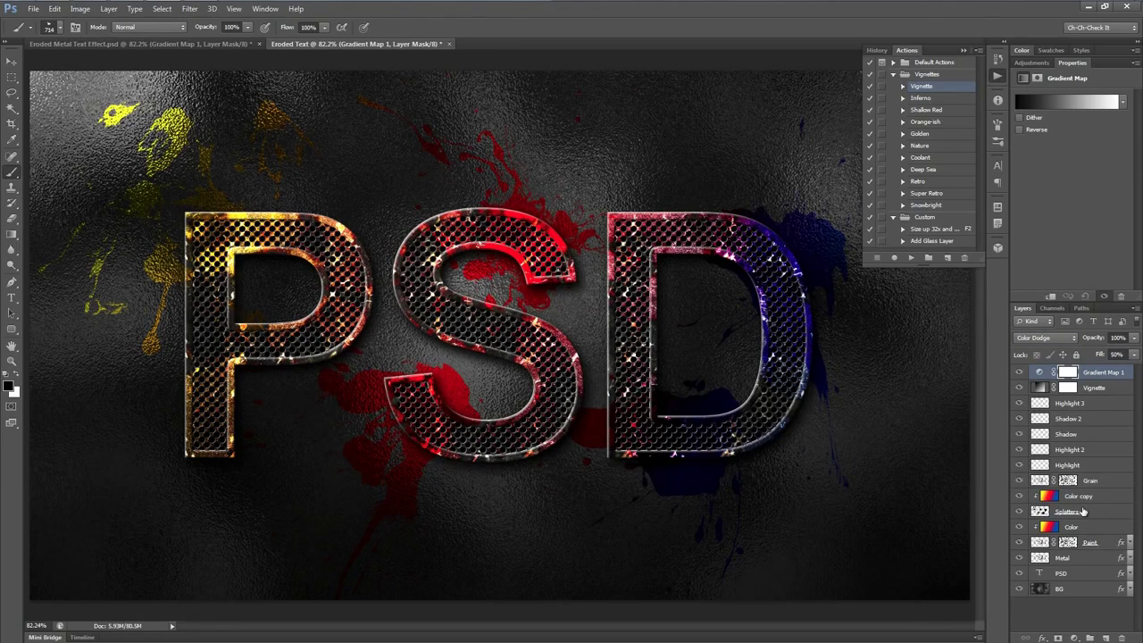
Step: Compare the artwork with and without the Gradient Map 1 layer
{"action": "left_click", "coordinate": [1021, 372]}
{"action": "left_click", "coordinate": [1020, 373]}
{"action": "left_click", "coordinate": [1021, 372]}
{"action": "left_click", "coordinate": [1020, 372]}
{"action": "left_click", "coordinate": [1021, 373]}
{"action": "left_click", "coordinate": [1020, 372]}
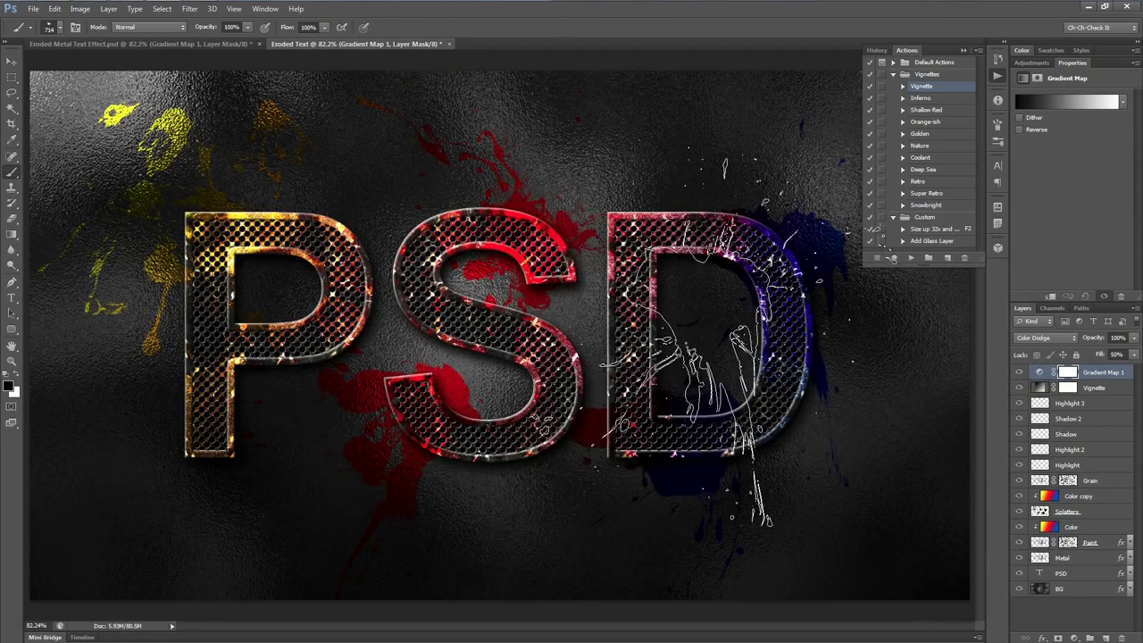
Step: Switch to the Move tool, put the actions list away and review the artwork in full-screen view
{"action": "key", "text": "v"}
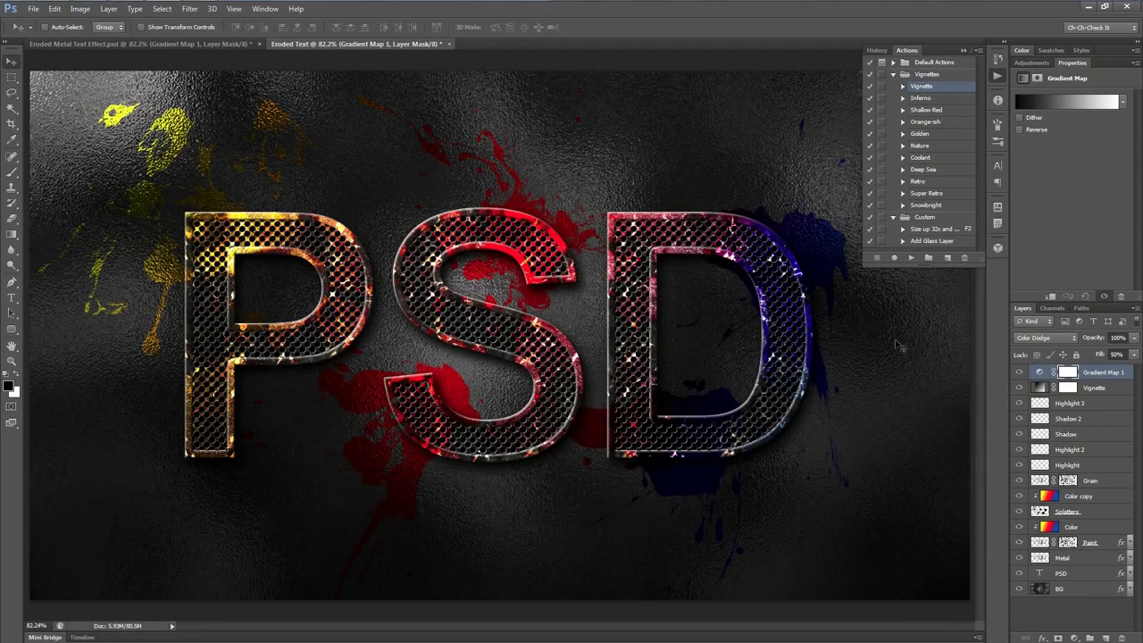
{"action": "left_click", "coordinate": [997, 75]}
{"action": "key", "text": "f"}
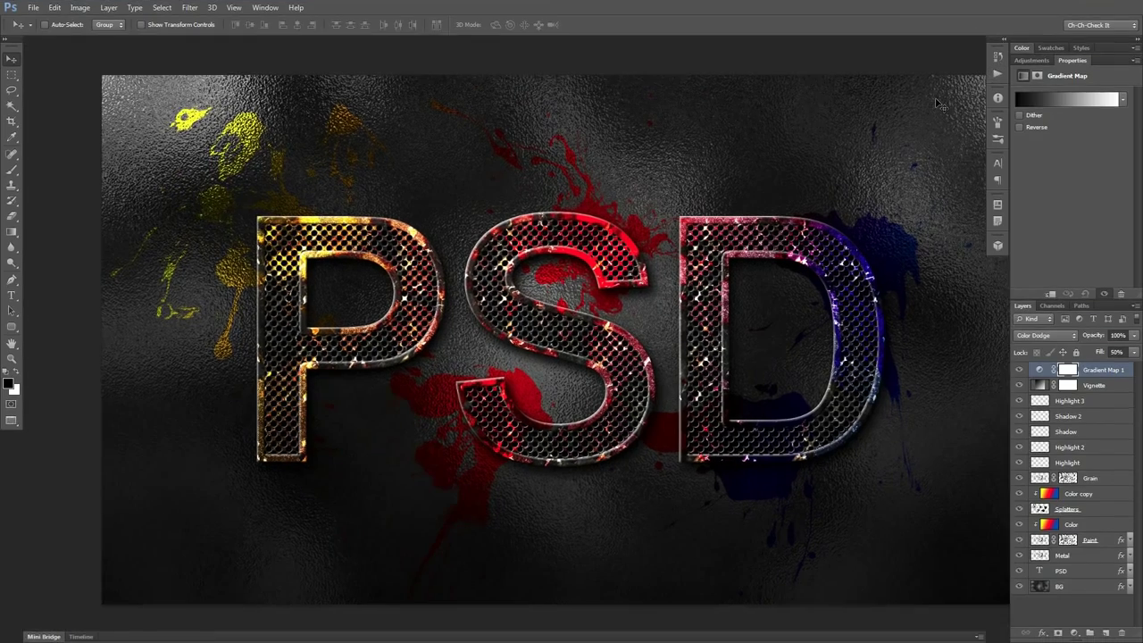
{"action": "key", "text": "f"}
{"action": "key", "text": "ctrl+0"}
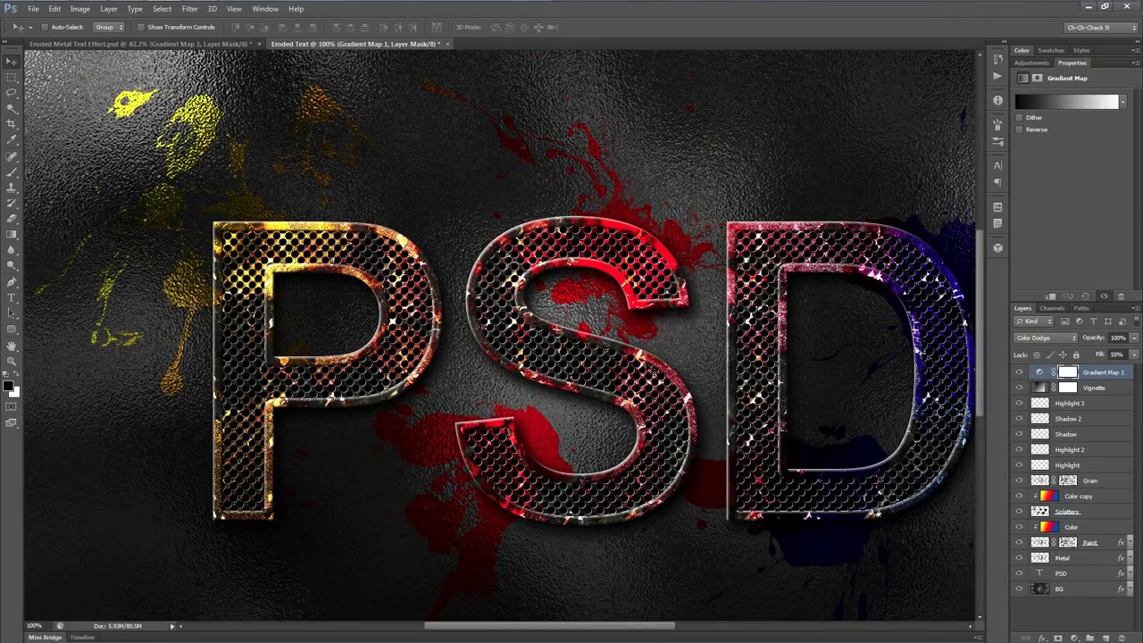
Step: Change the Splatters layer to Hard Light blending and raise its fill to 65%
{"action": "left_click", "coordinate": [1077, 511]}
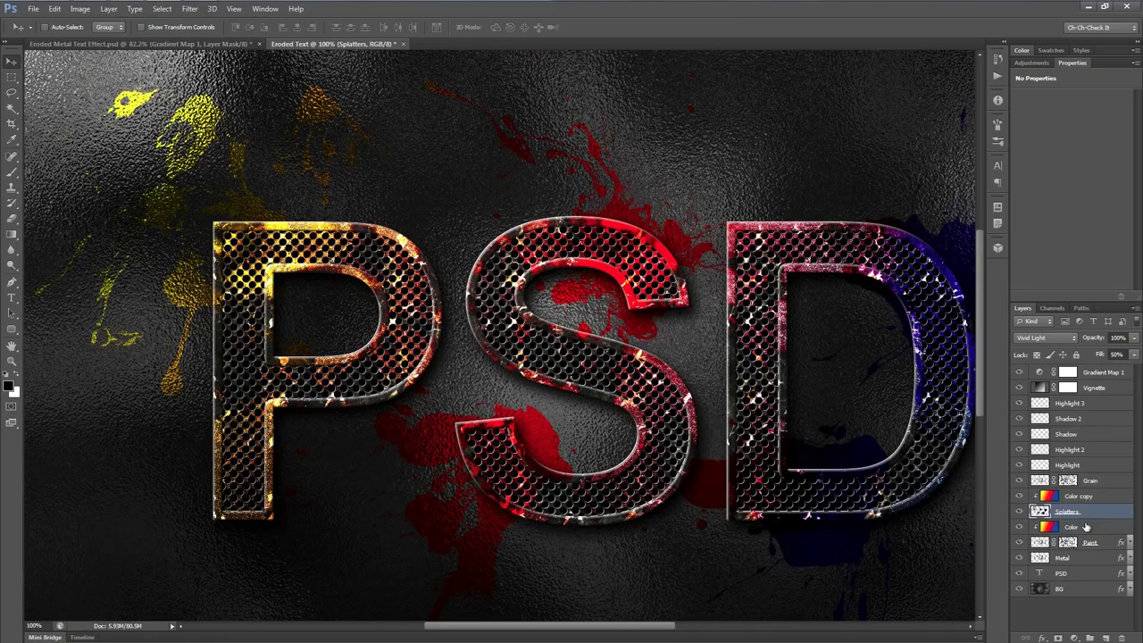
{"action": "left_click", "coordinate": [1040, 338]}
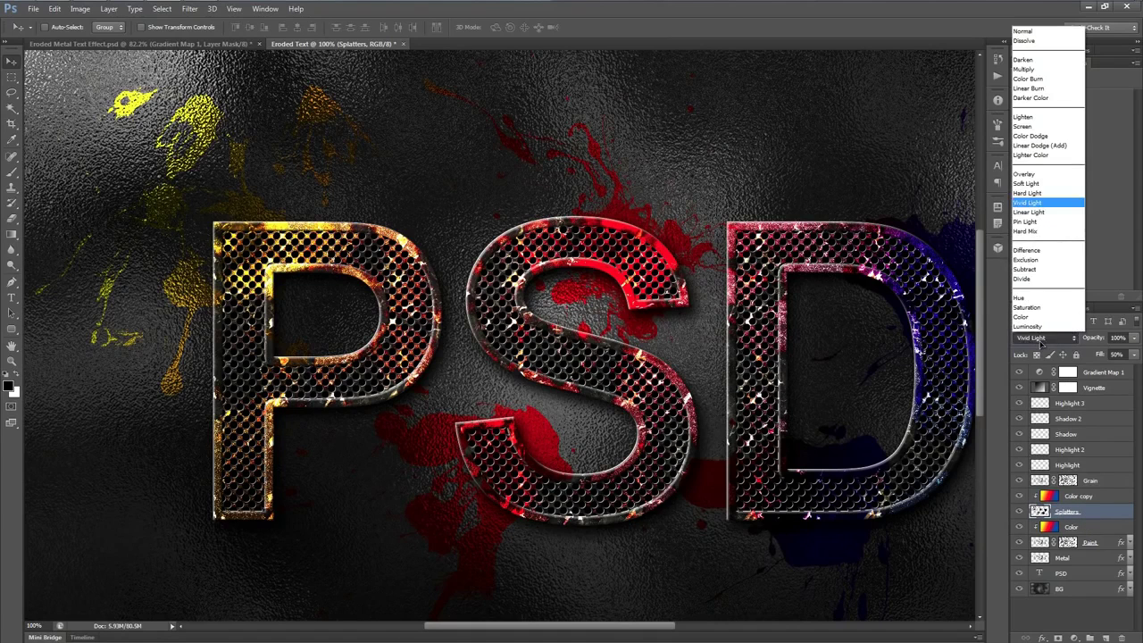
{"action": "left_click", "coordinate": [1027, 193]}
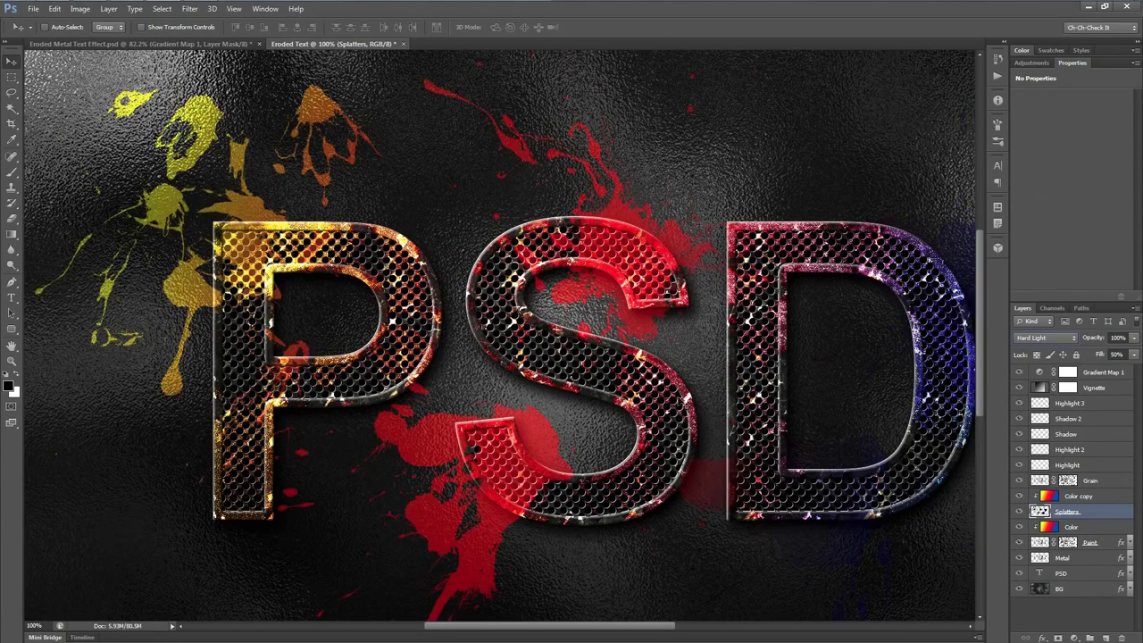
{"action": "left_click", "coordinate": [1116, 354]}
{"action": "type", "text": "65"}
{"action": "key", "text": "Return"}
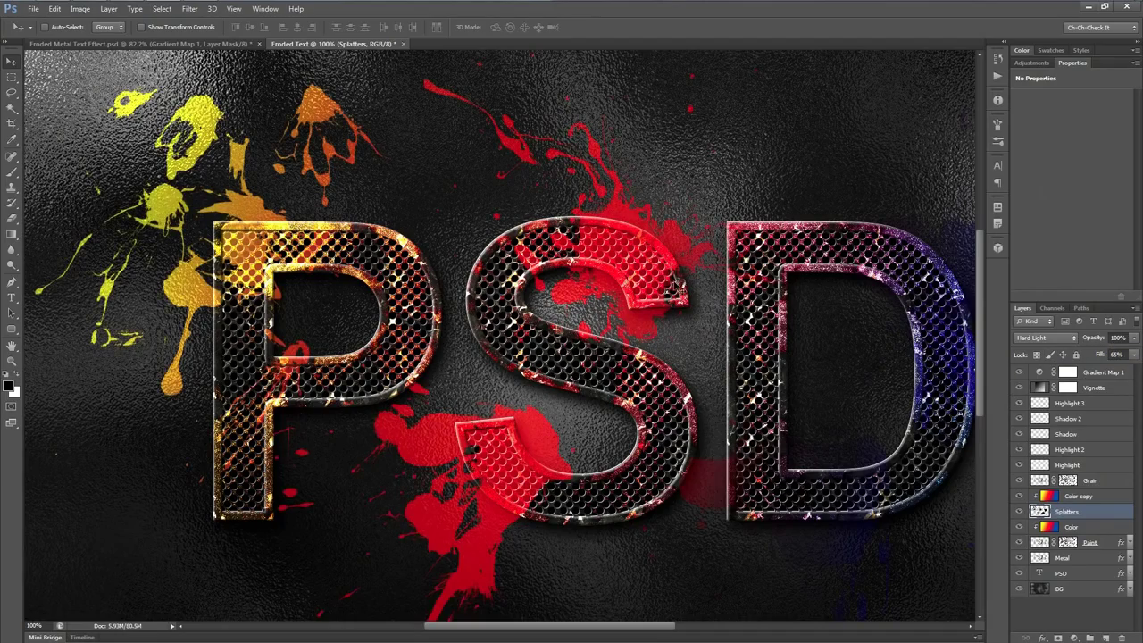
Step: Load the Holes channel as a selection and add a layer mask to Splatters that hides the paint inside the letters' holes
{"action": "scroll", "coordinate": [662, 274], "scroll_direction": "up", "scroll_amount": 5}
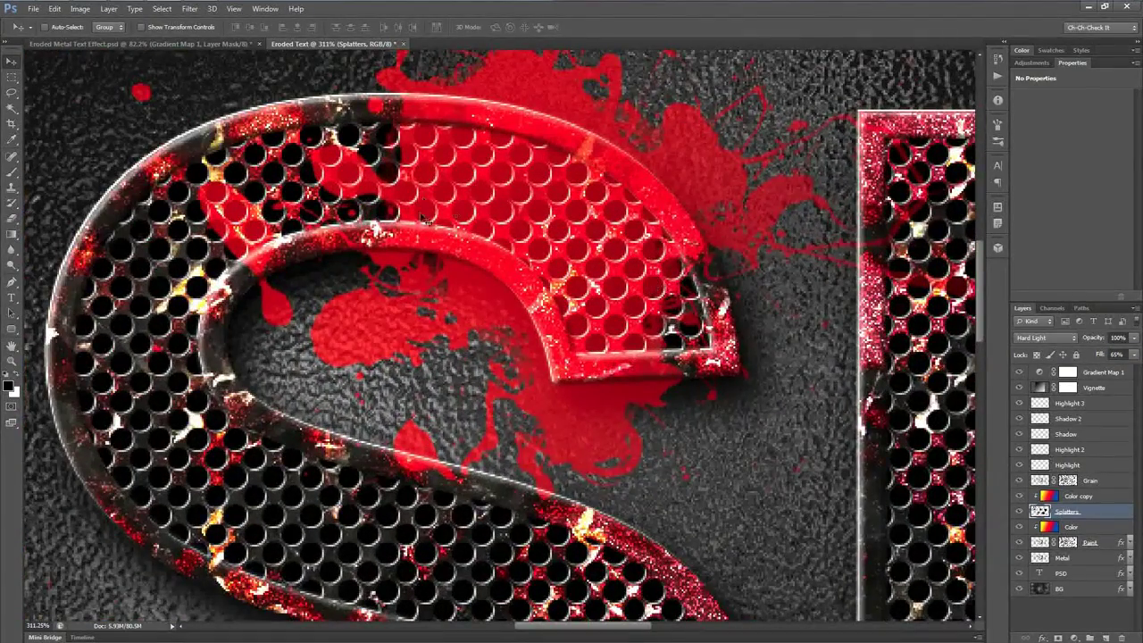
{"action": "scroll", "coordinate": [477, 267], "scroll_direction": "down", "scroll_amount": 2}
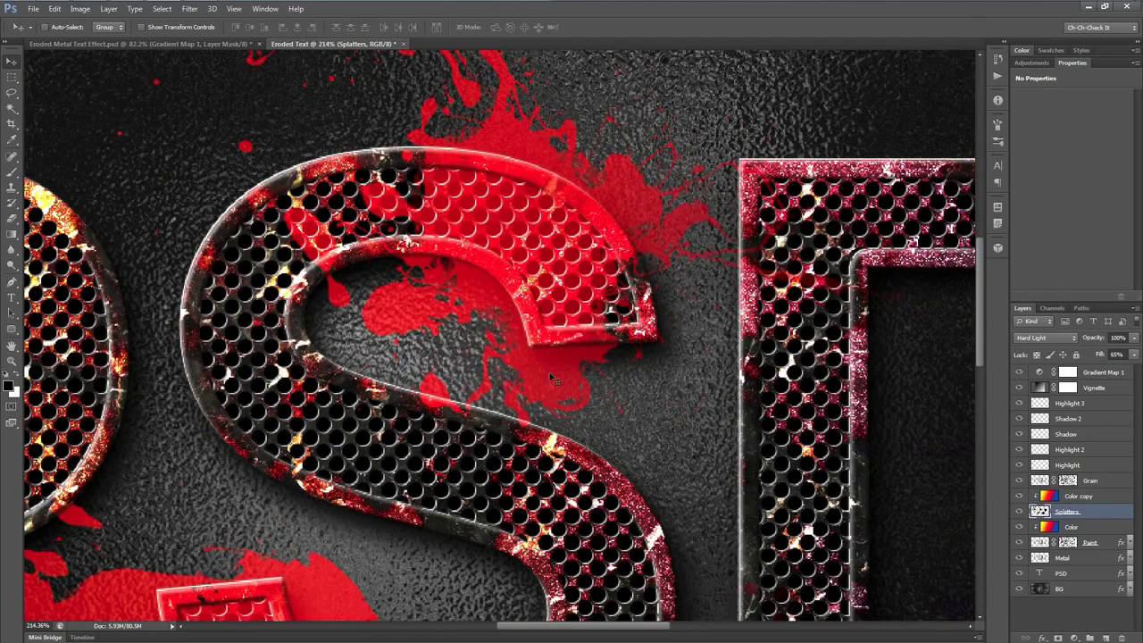
{"action": "left_click", "coordinate": [1054, 308]}
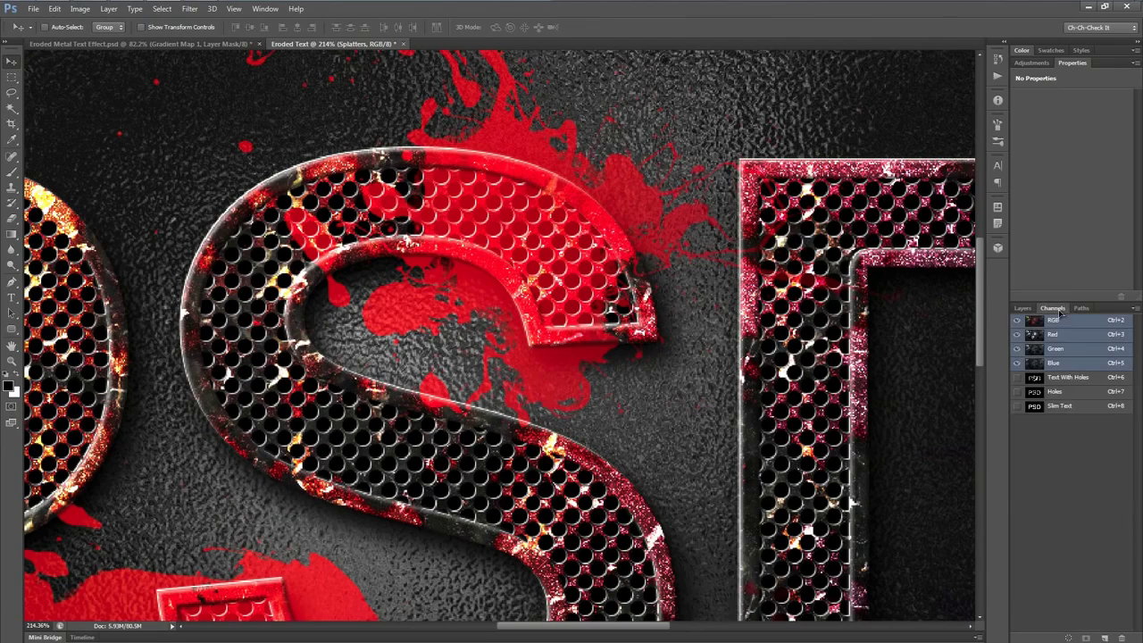
{"action": "left_click", "coordinate": [1033, 393], "text": "ctrl"}
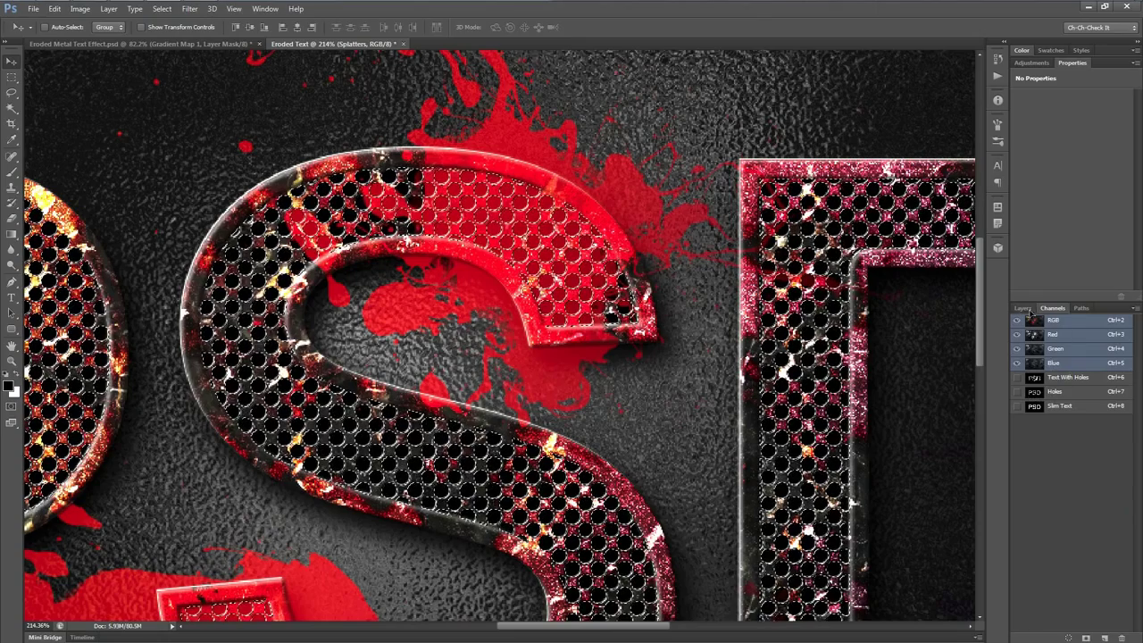
{"action": "left_click", "coordinate": [1022, 308]}
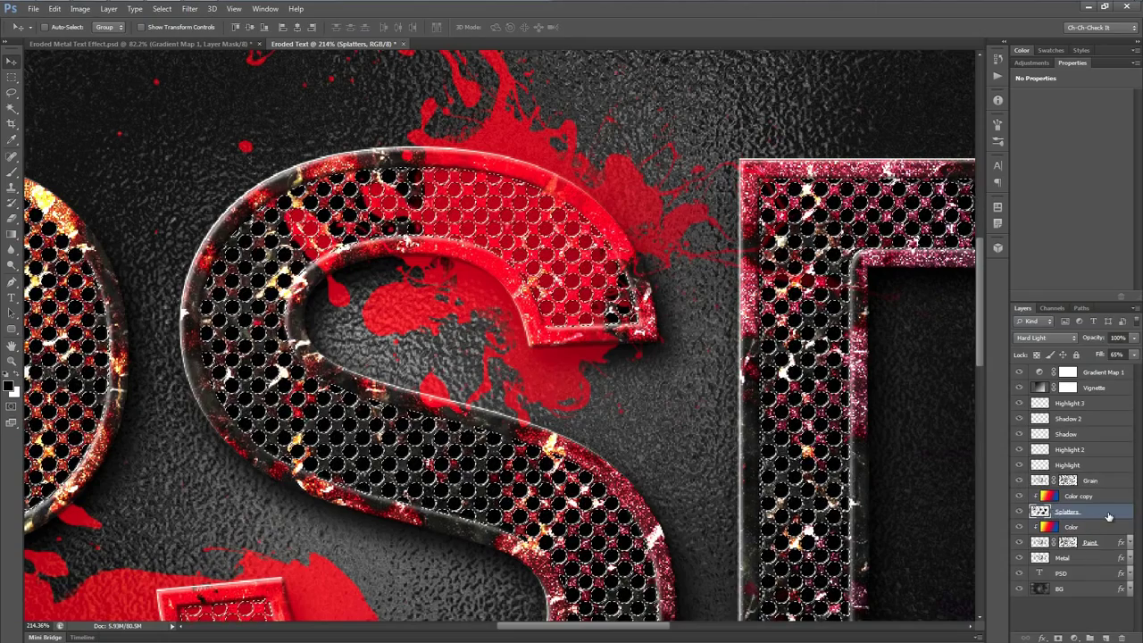
{"action": "left_click", "coordinate": [1058, 637]}
{"action": "key", "text": "ctrl+0"}
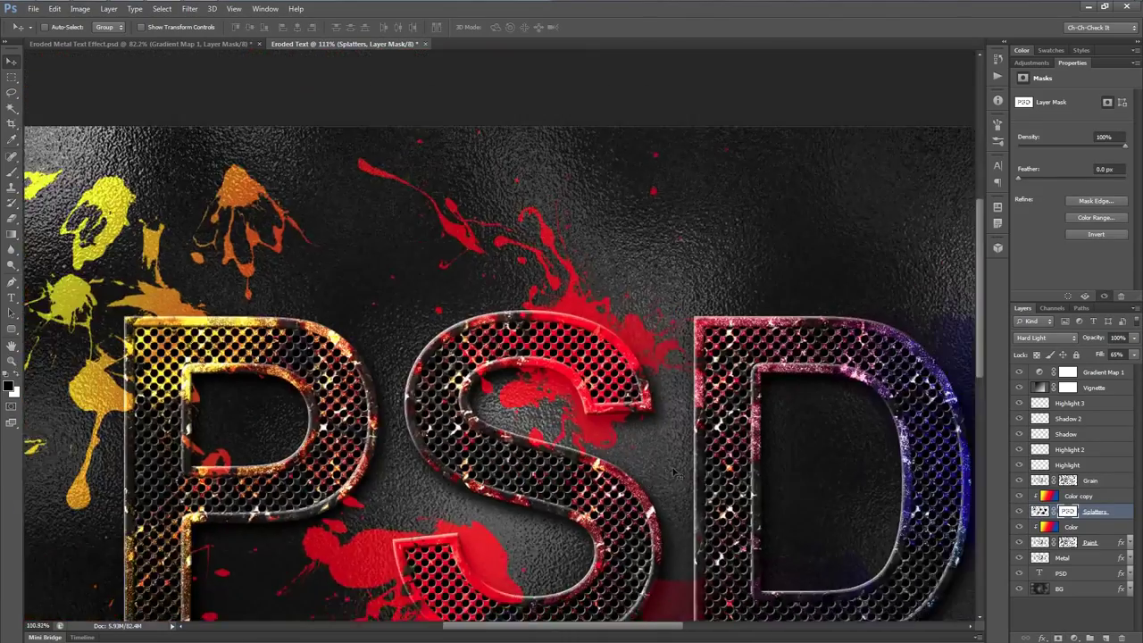
{"action": "scroll", "coordinate": [677, 472], "scroll_direction": "down", "scroll_amount": 5}
{"action": "scroll", "coordinate": [484, 297], "scroll_direction": "up", "scroll_amount": 9}
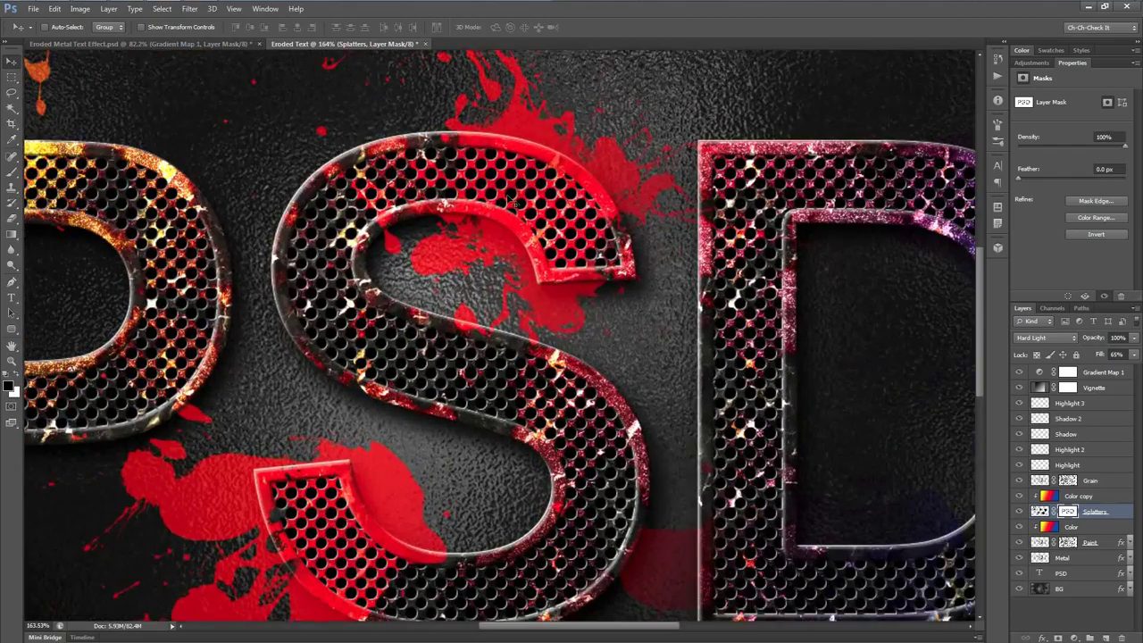
{"action": "left_click_drag", "start_coordinate": [443, 525], "coordinate": [668, 429]}
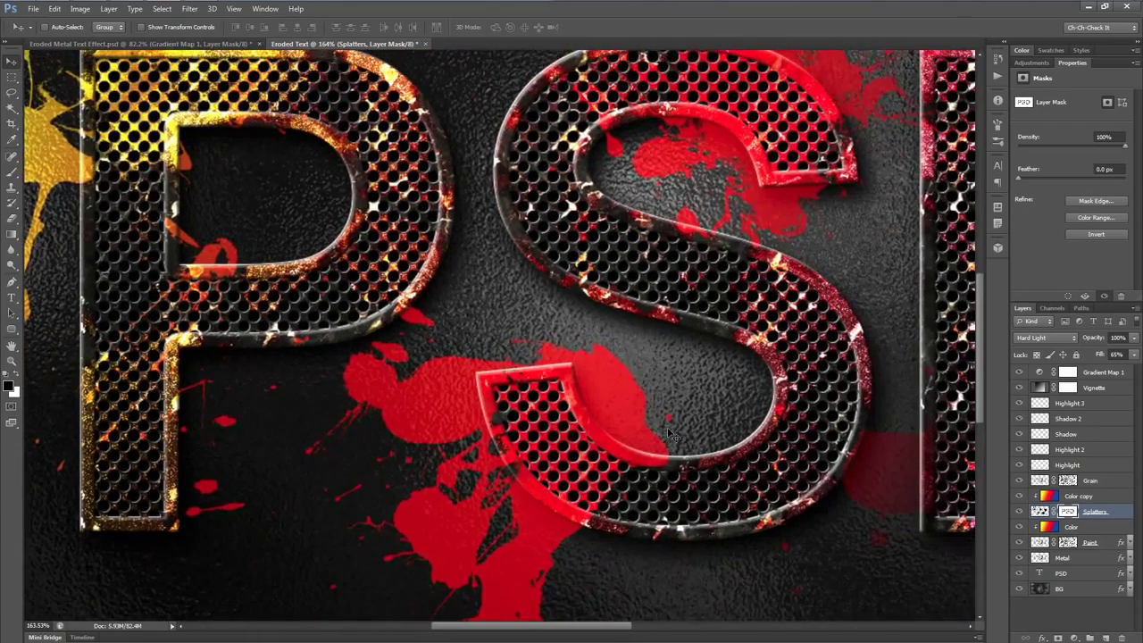
Step: Switch the Splatters layer's blending to Vivid Light and lower its fill to 50%
{"action": "scroll", "coordinate": [672, 435], "scroll_direction": "down", "scroll_amount": 3}
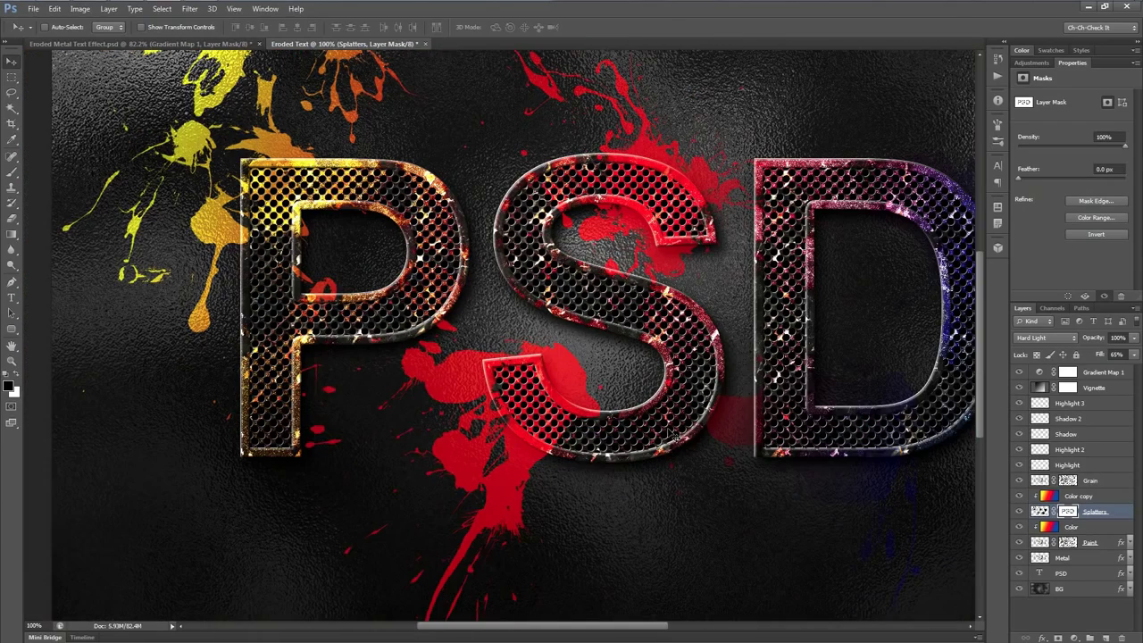
{"action": "left_click", "coordinate": [1039, 512]}
{"action": "left_click", "coordinate": [1045, 338]}
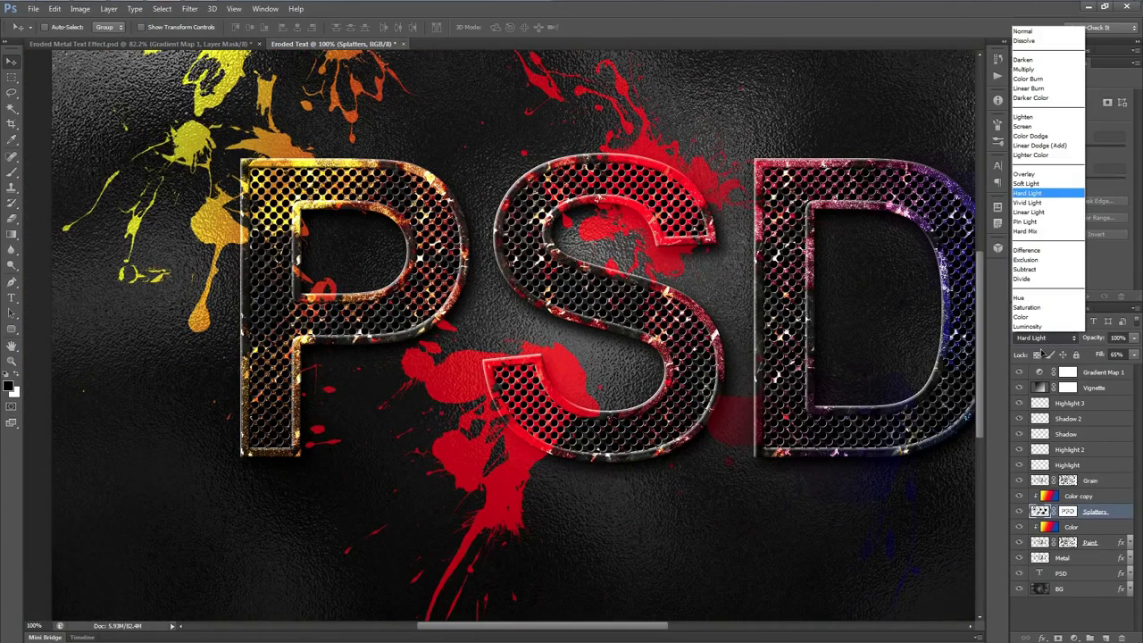
{"action": "left_click", "coordinate": [1040, 211]}
{"action": "left_click", "coordinate": [1117, 354]}
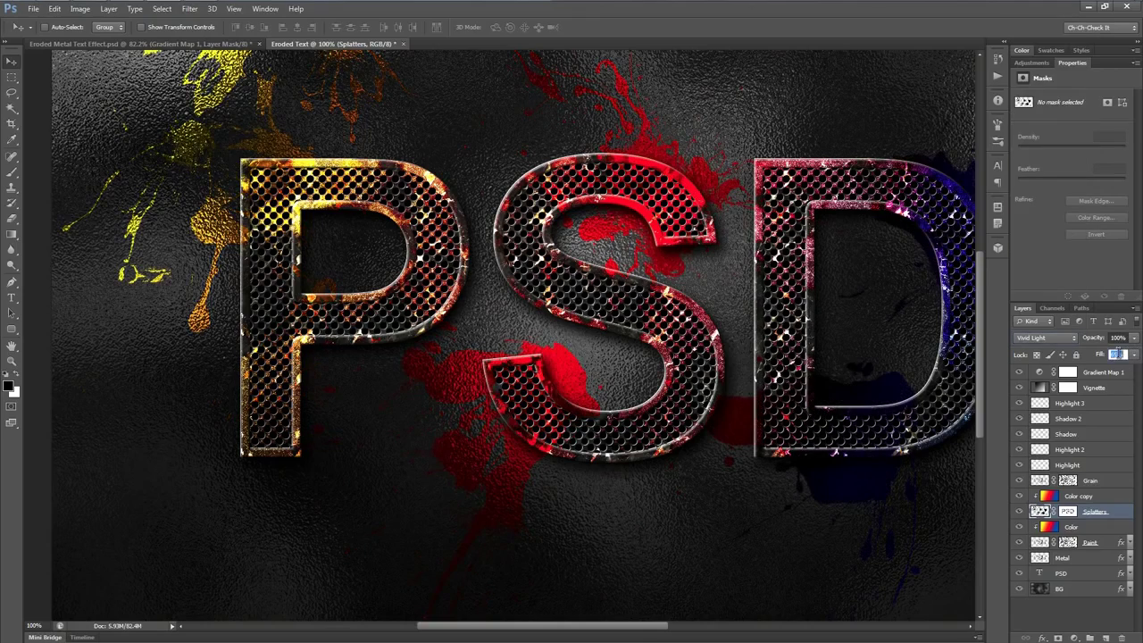
{"action": "type", "text": "50"}
{"action": "key", "text": "Return"}
Step: Fit the whole artwork in full-screen view to examine how the splatters blend with the background and letters
{"action": "key", "text": "ctrl+0"}
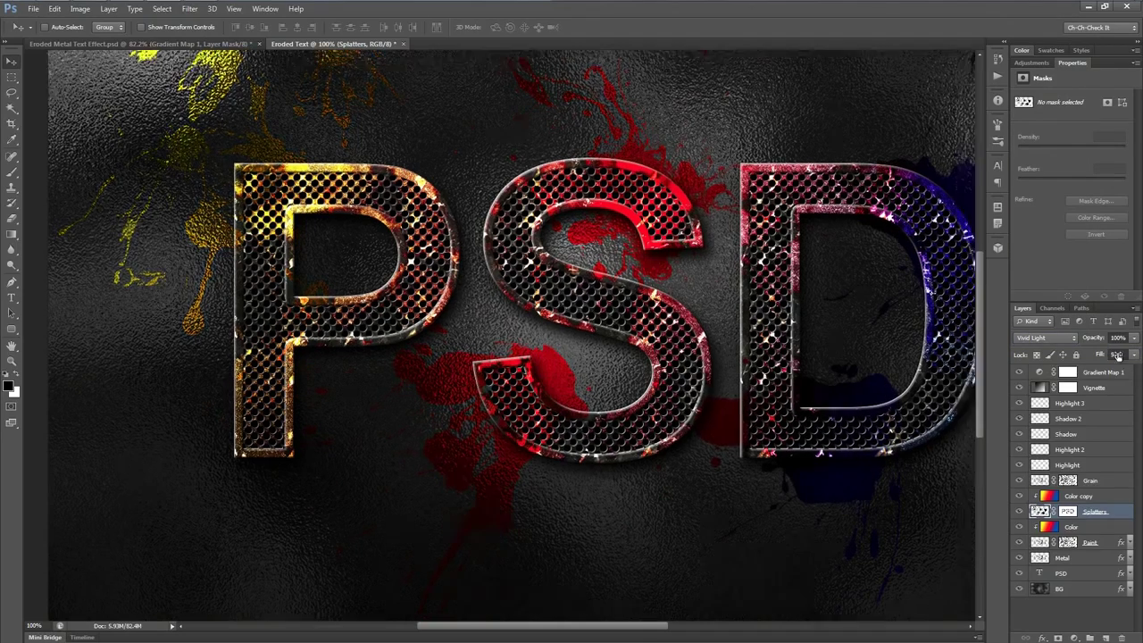
{"action": "key", "text": "f"}
{"action": "key", "text": "f"}
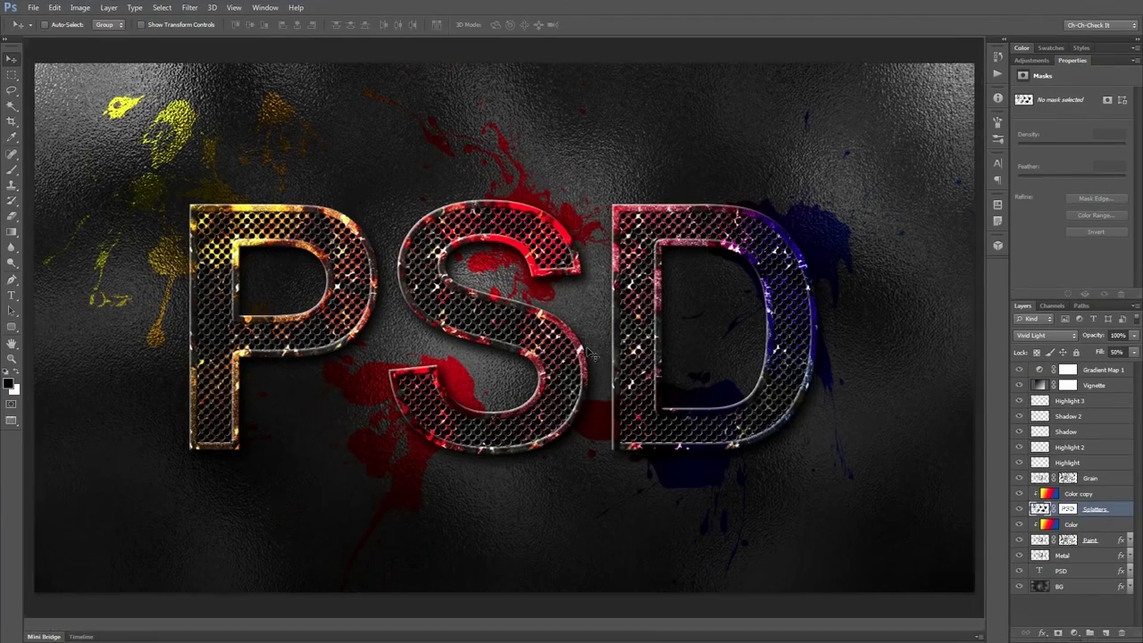
{"action": "key", "text": "ctrl+0"}
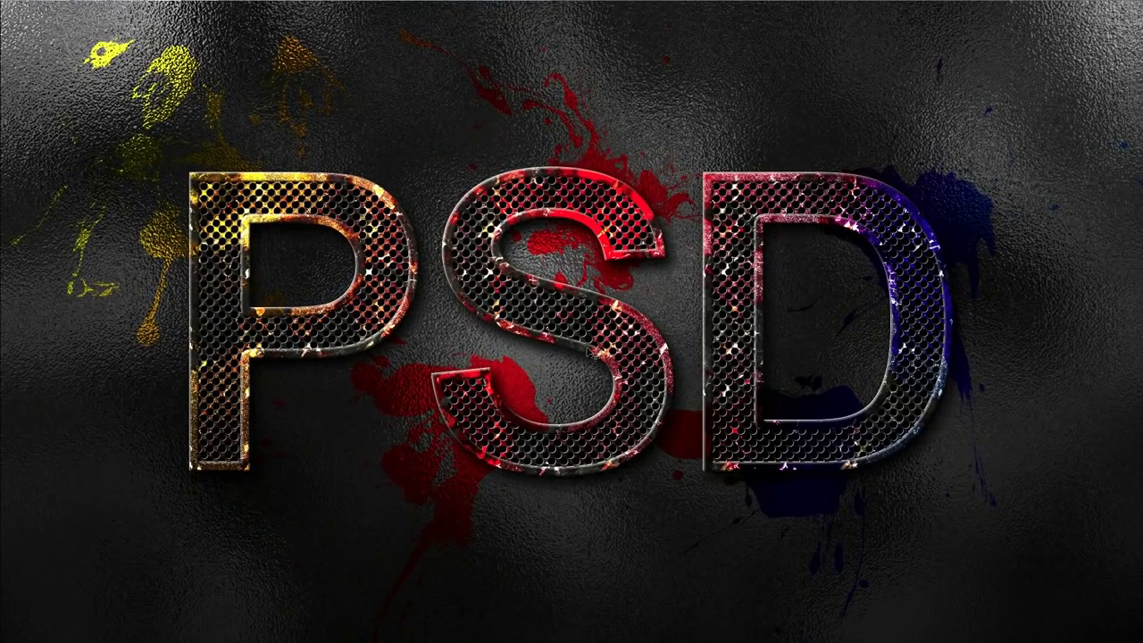